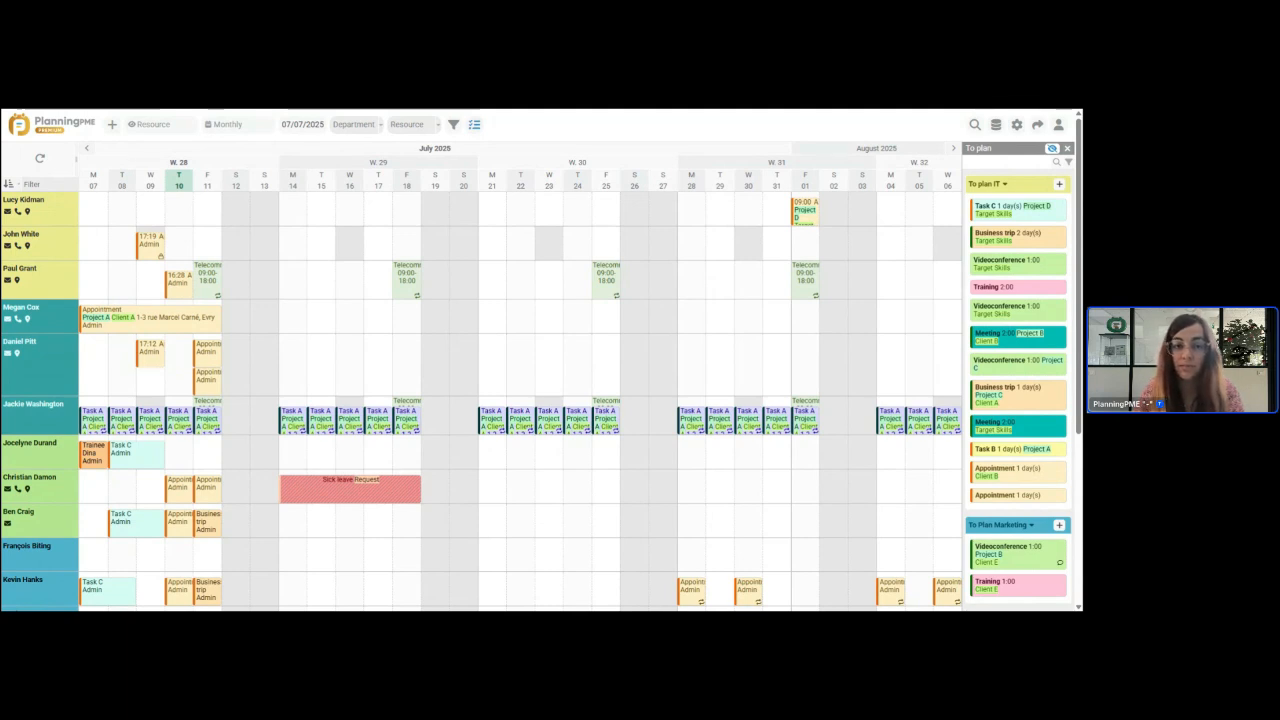
Step: Add an Appointment event to the To plan IT list and schedule it on 25 July for the resource with the sick leave request
click(477, 128)
click(477, 128)
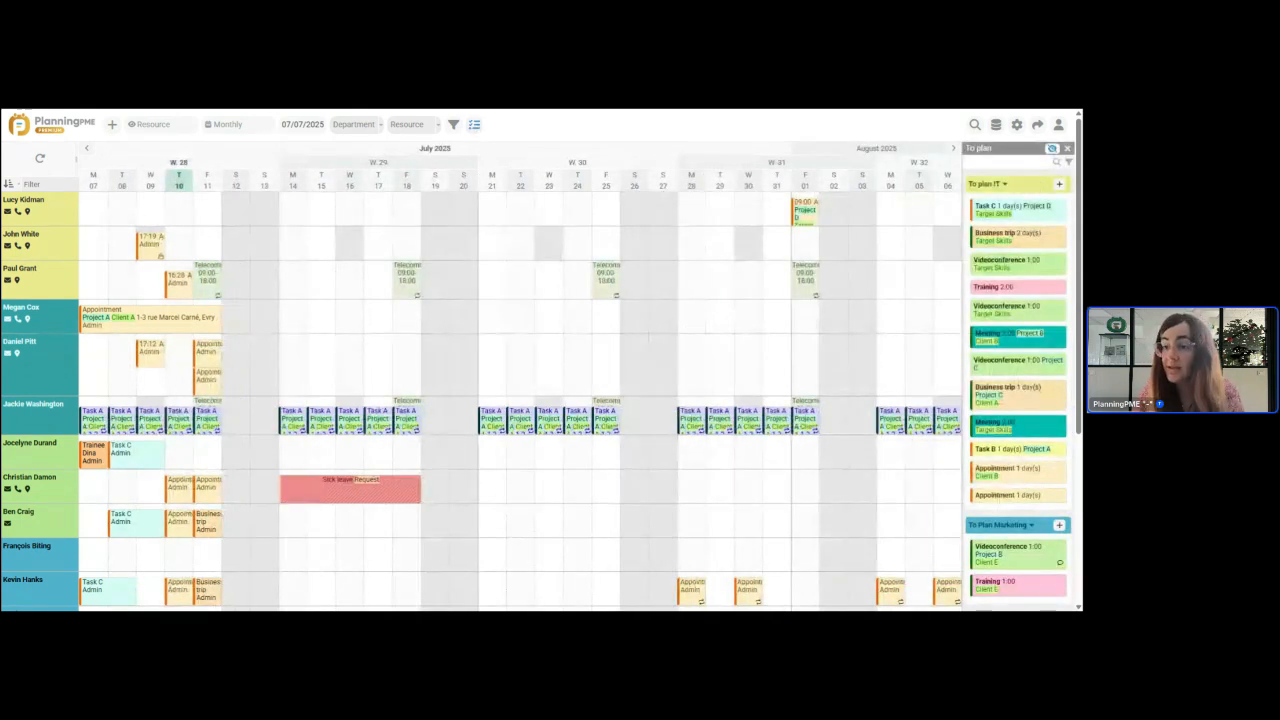
click(1061, 186)
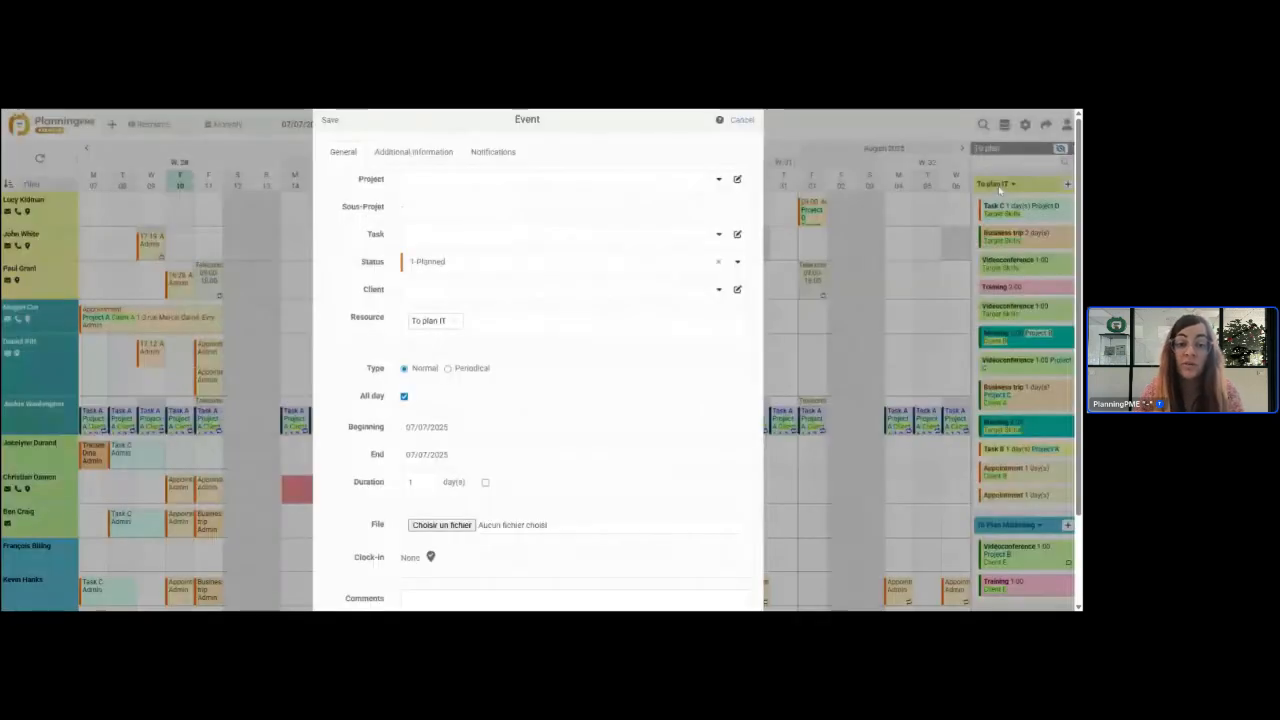
click(718, 235)
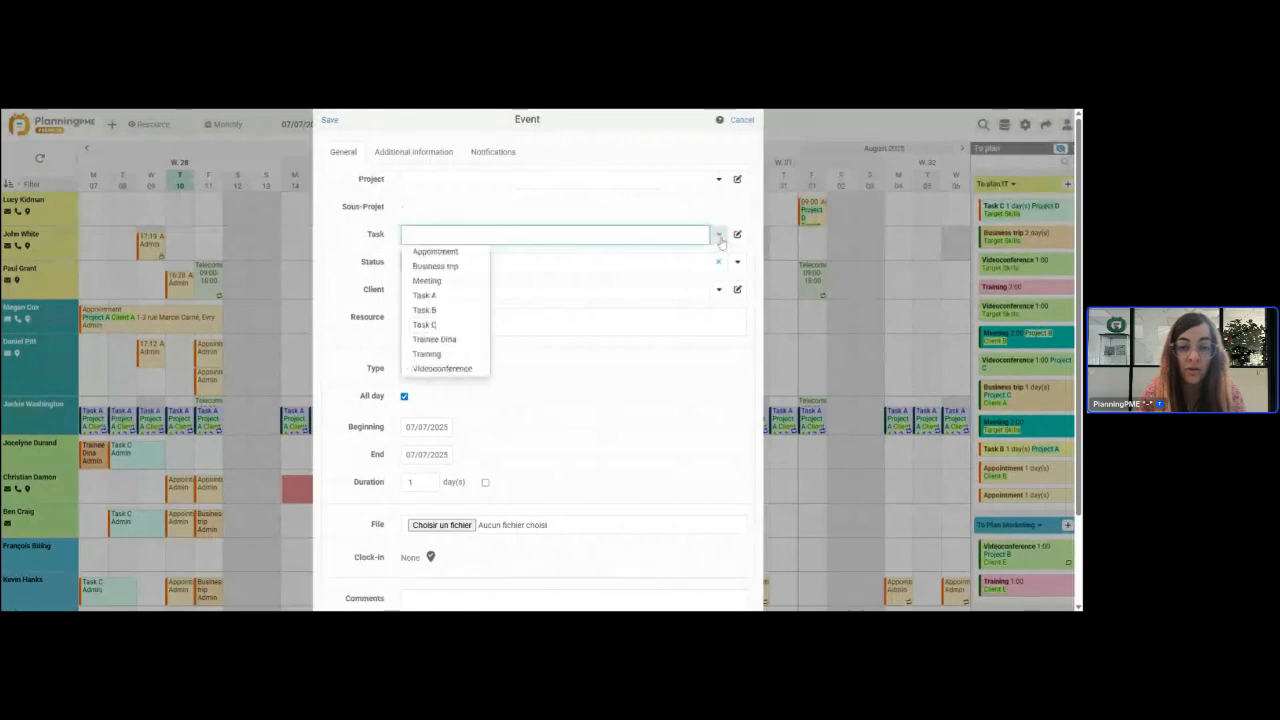
click(440, 251)
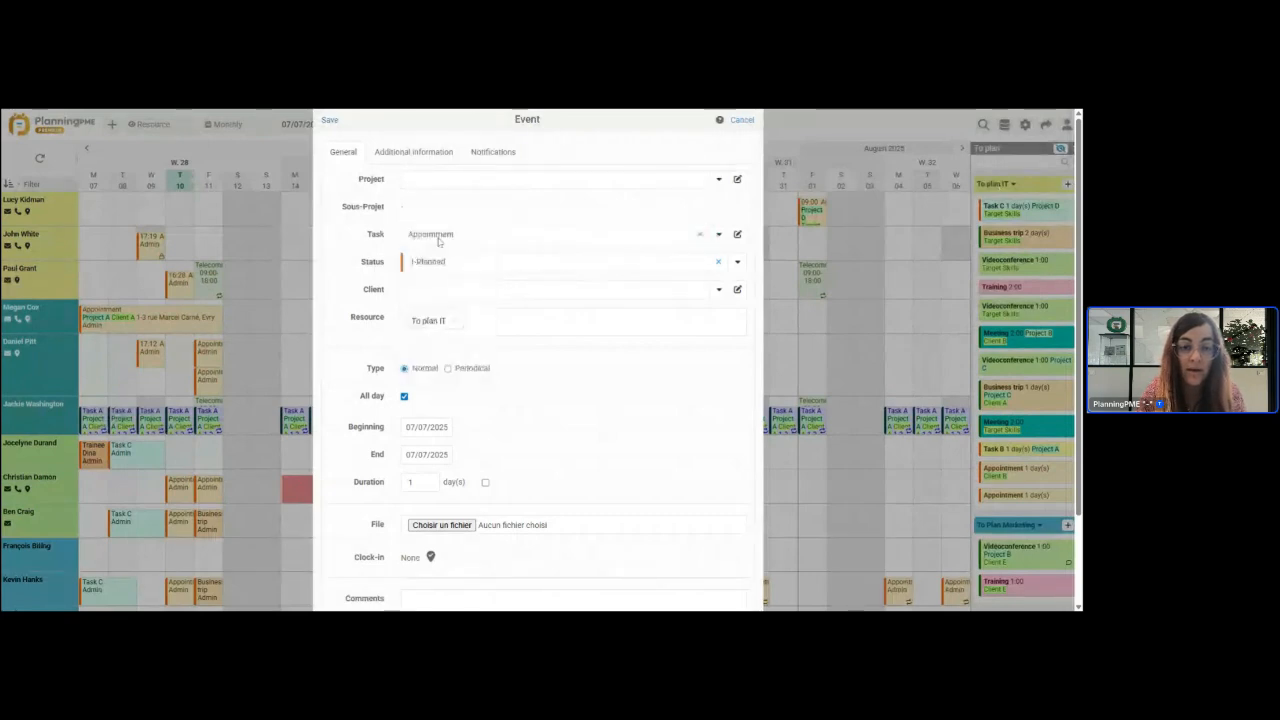
click(331, 122)
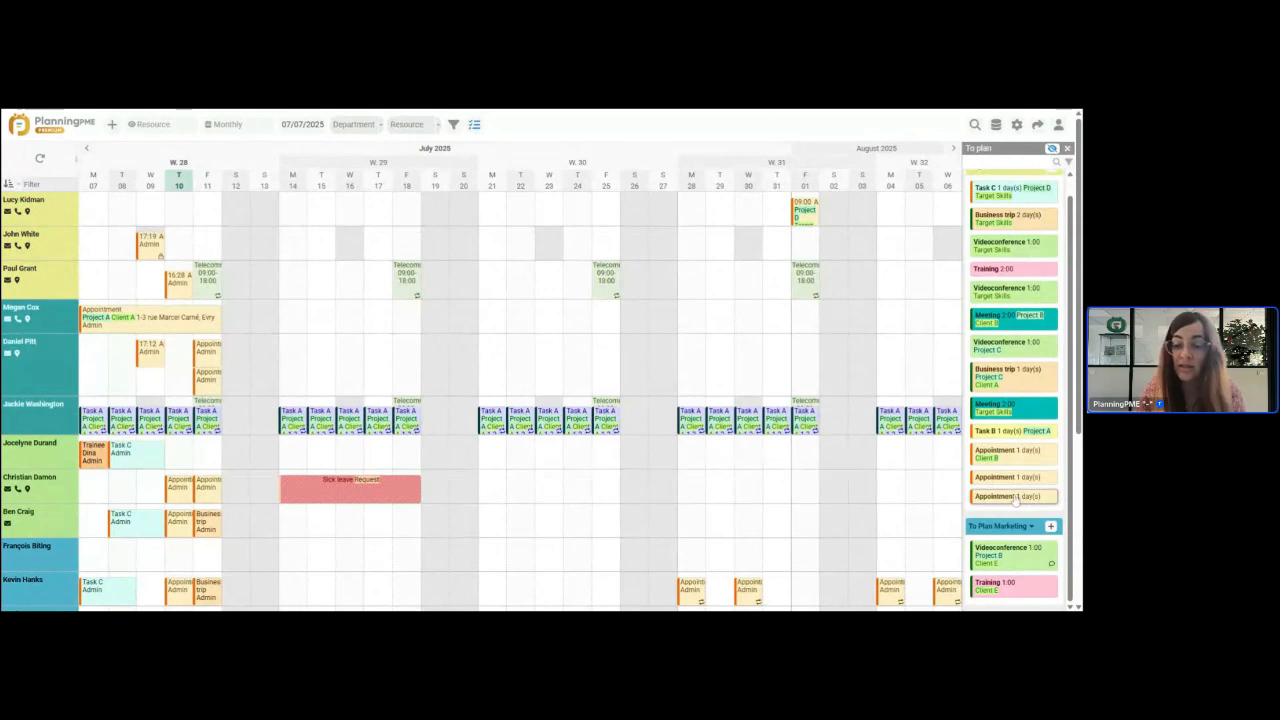
drag(1015, 498, 607, 484)
click(588, 257)
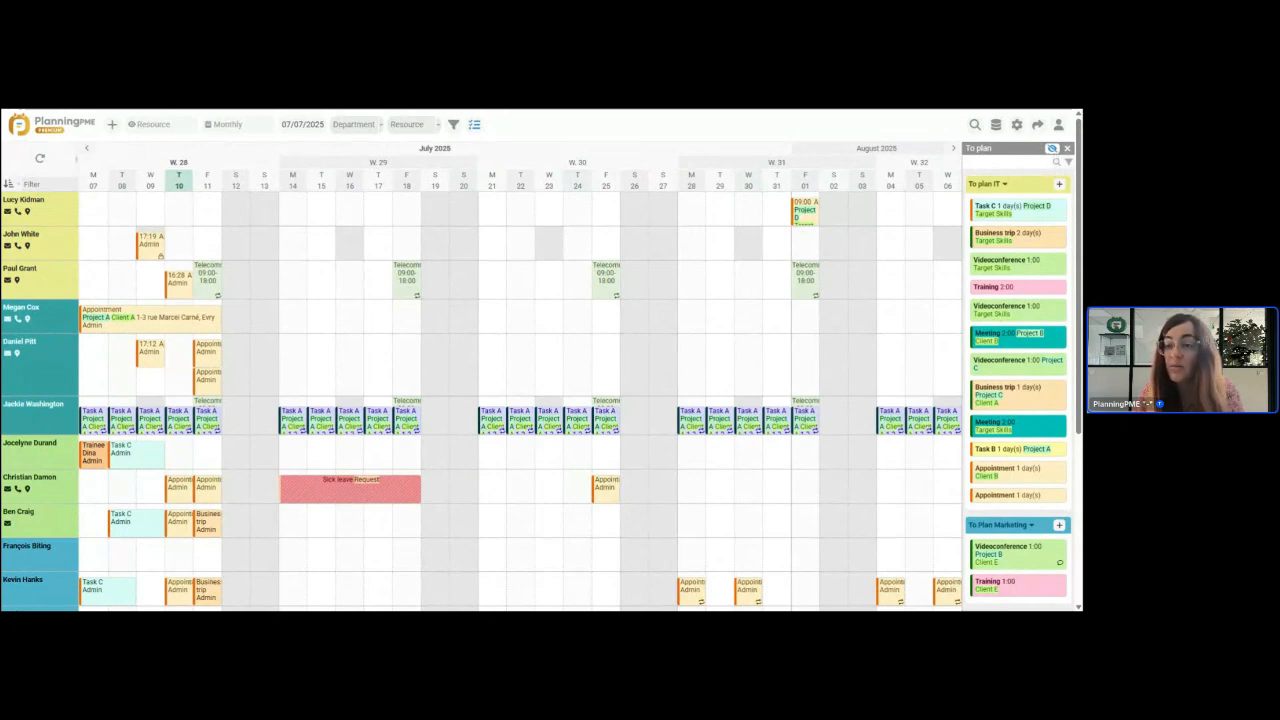
Step: Toggle the To plan resource rows in the schedule, leaving them displayed alongside the other resources
click(1053, 149)
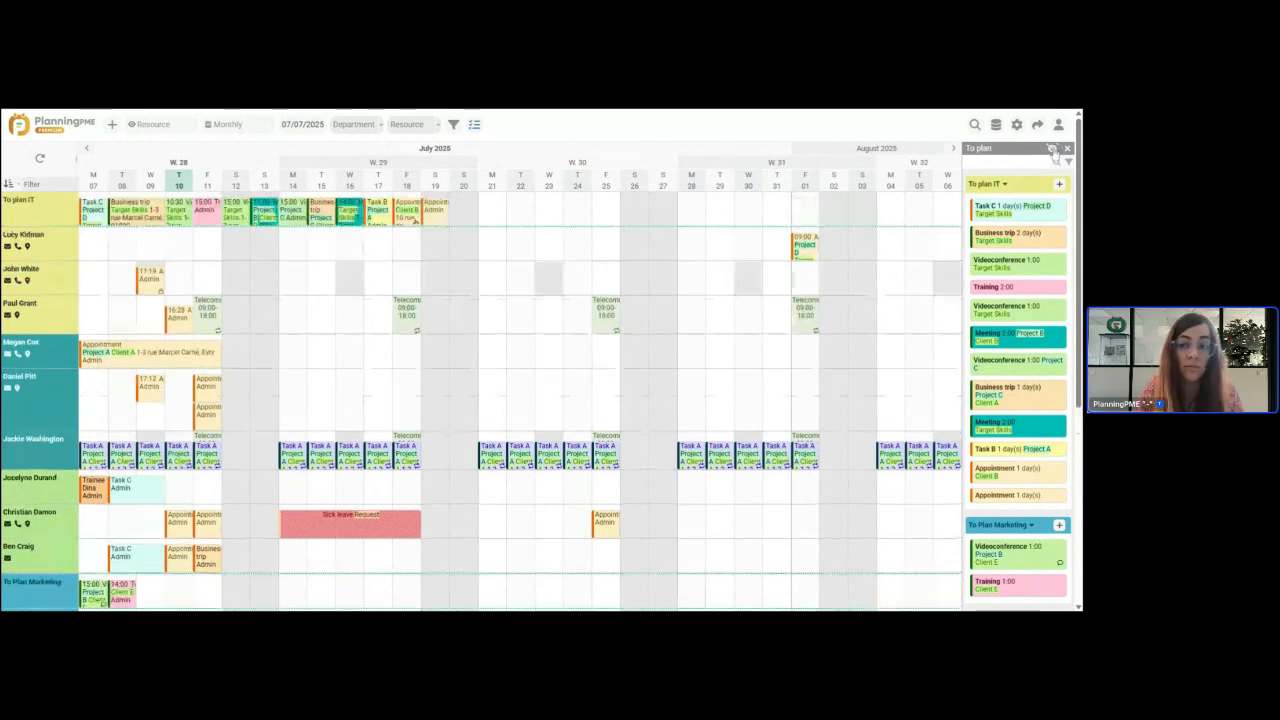
click(1053, 149)
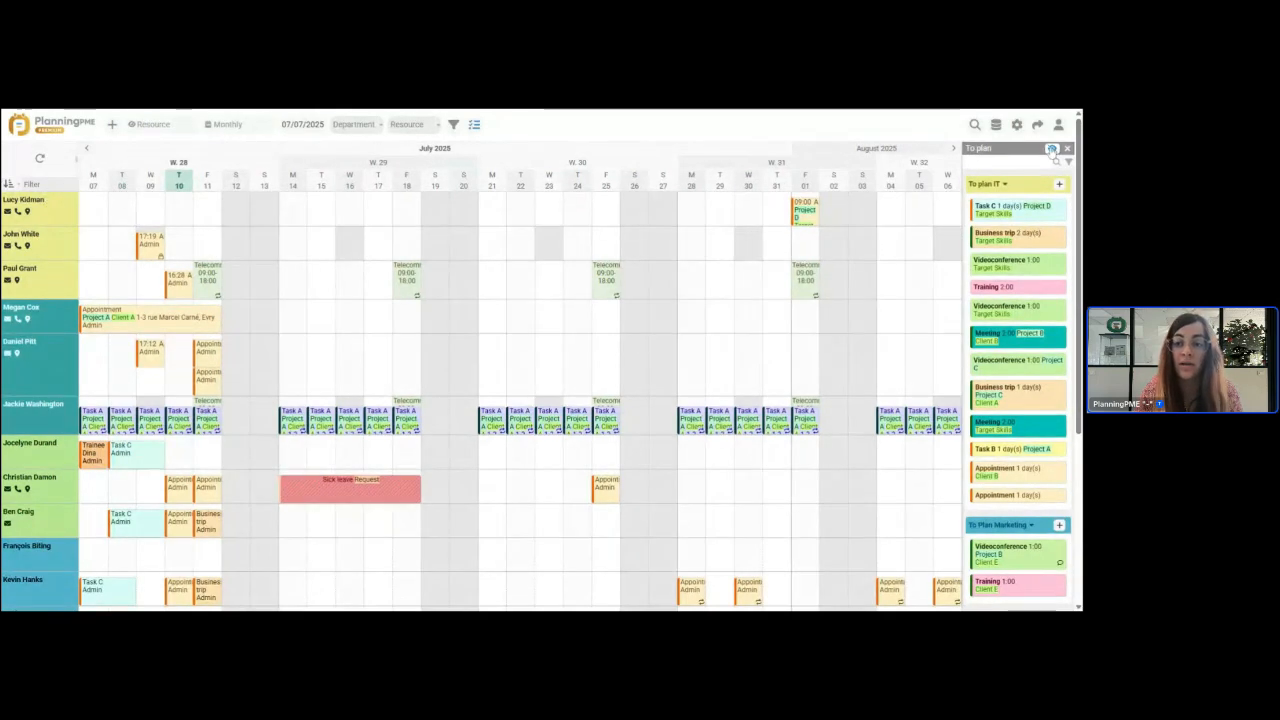
click(1052, 149)
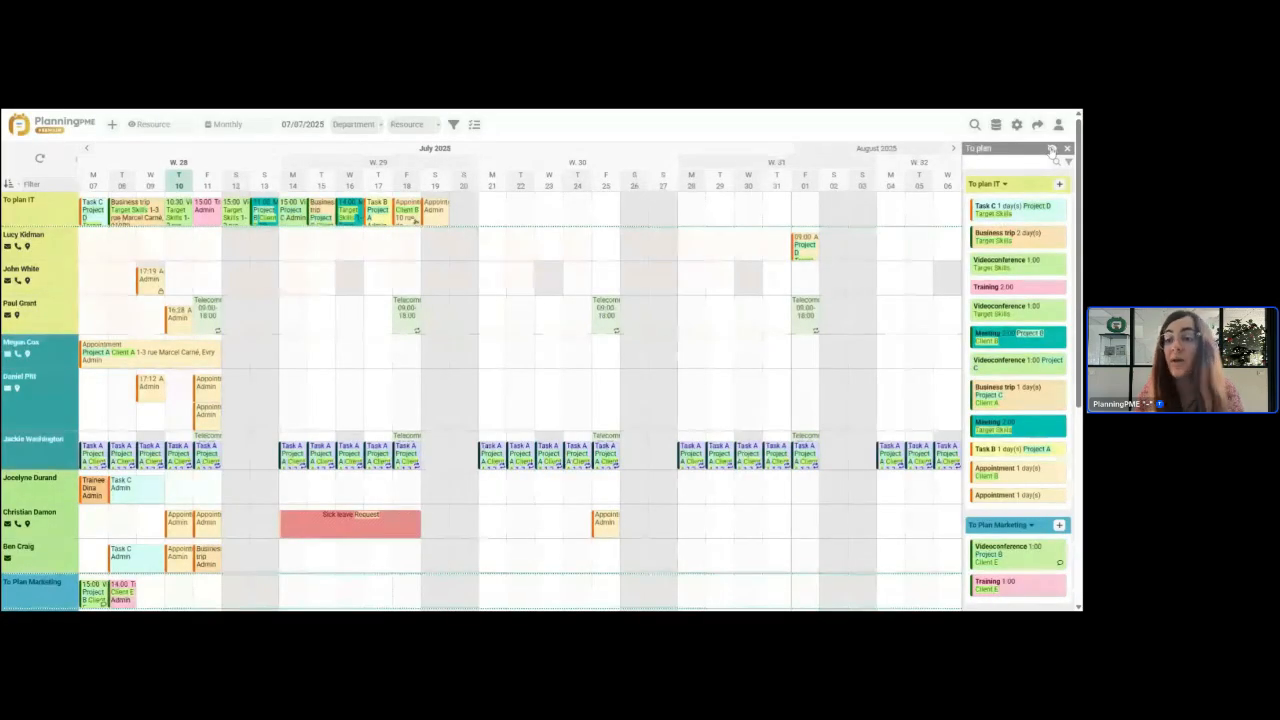
Step: Filter the to-plan events by the 2-Confirmed status, clear the filter and keep the to-plan list open
click(1068, 162)
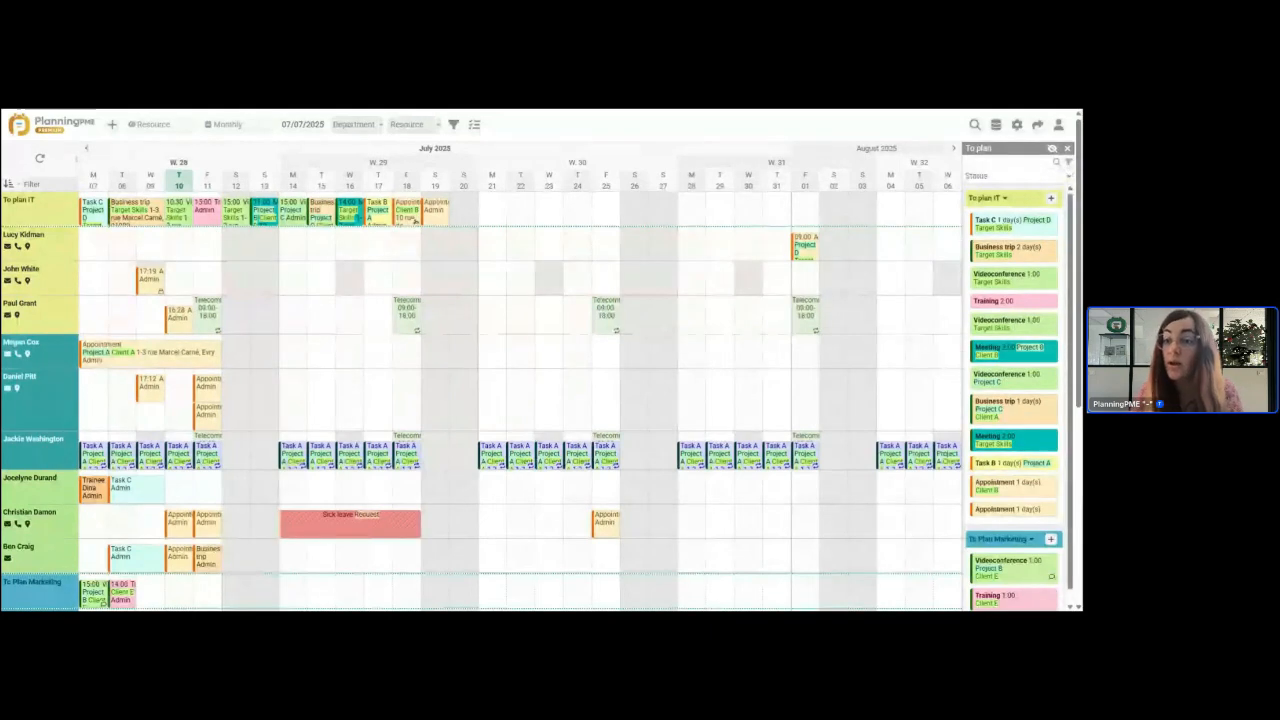
click(966, 175)
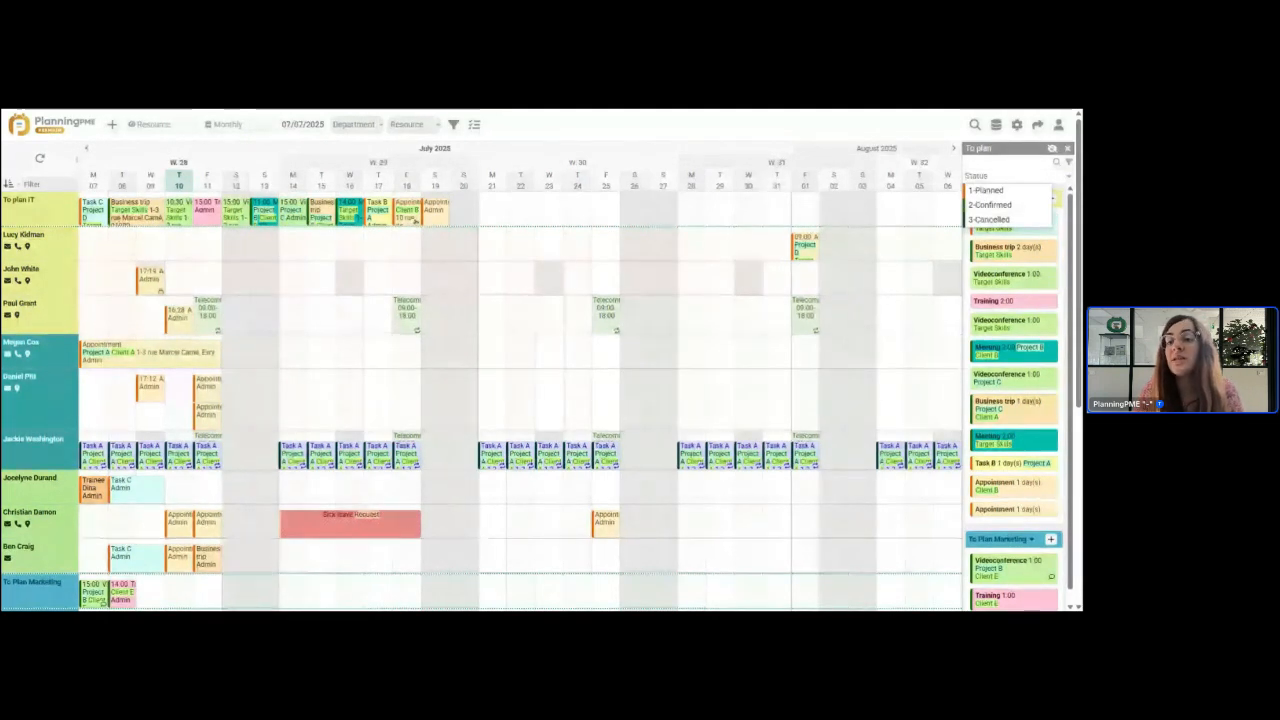
click(1010, 205)
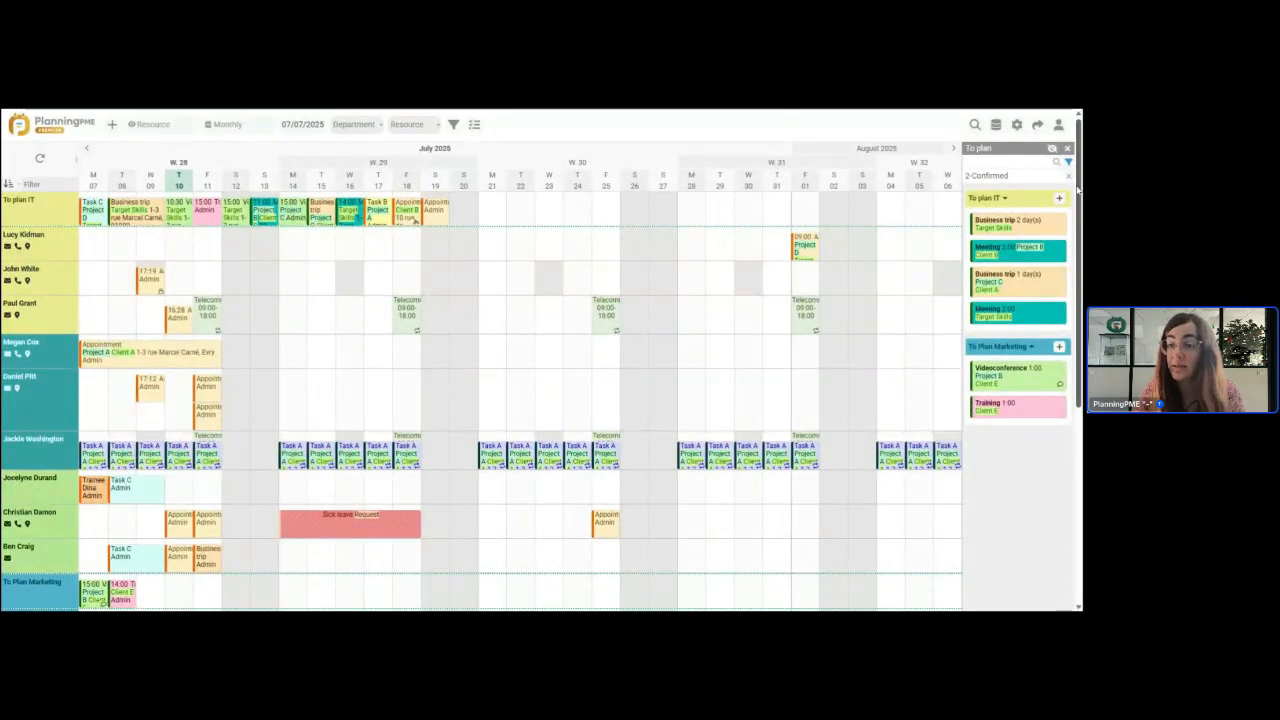
click(1070, 178)
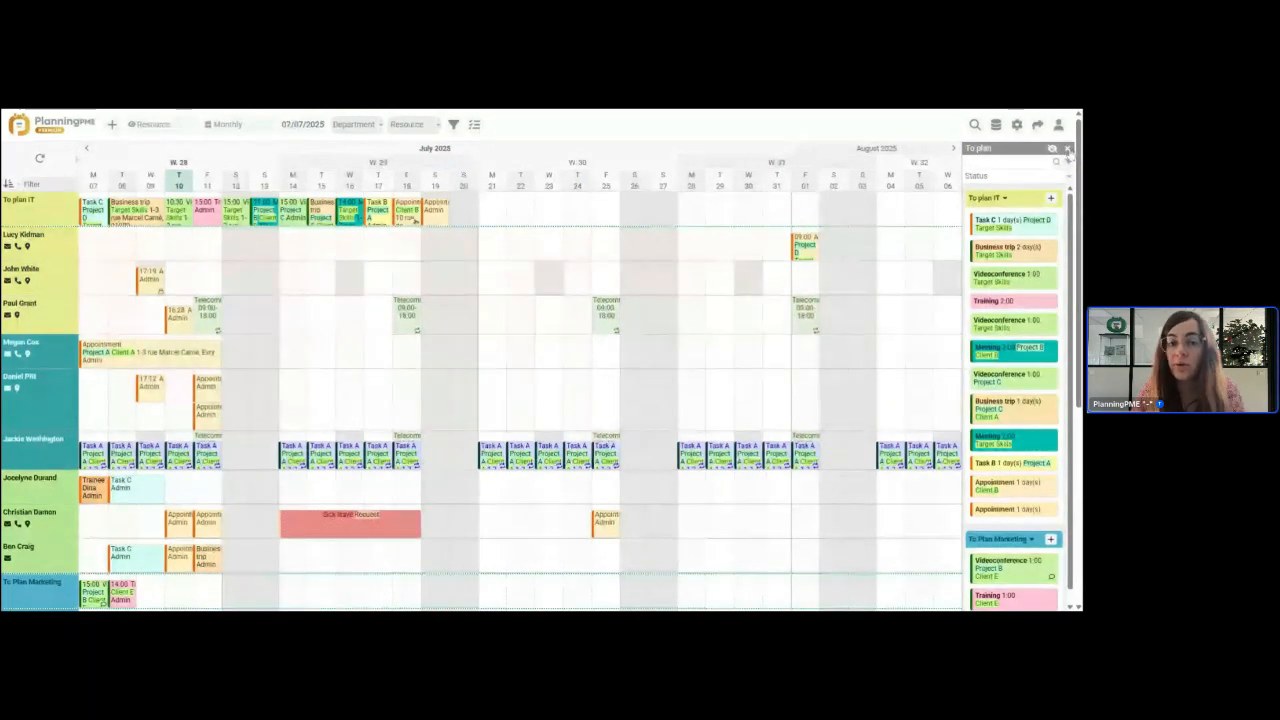
click(1066, 148)
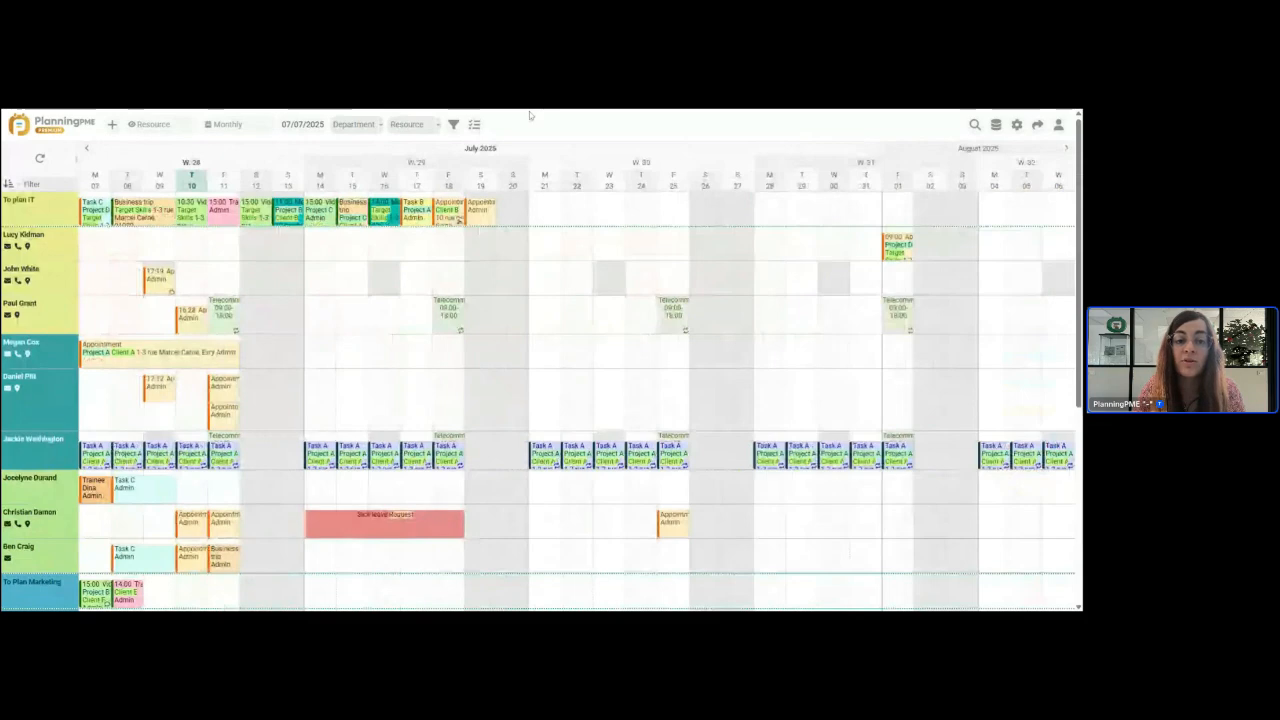
click(475, 126)
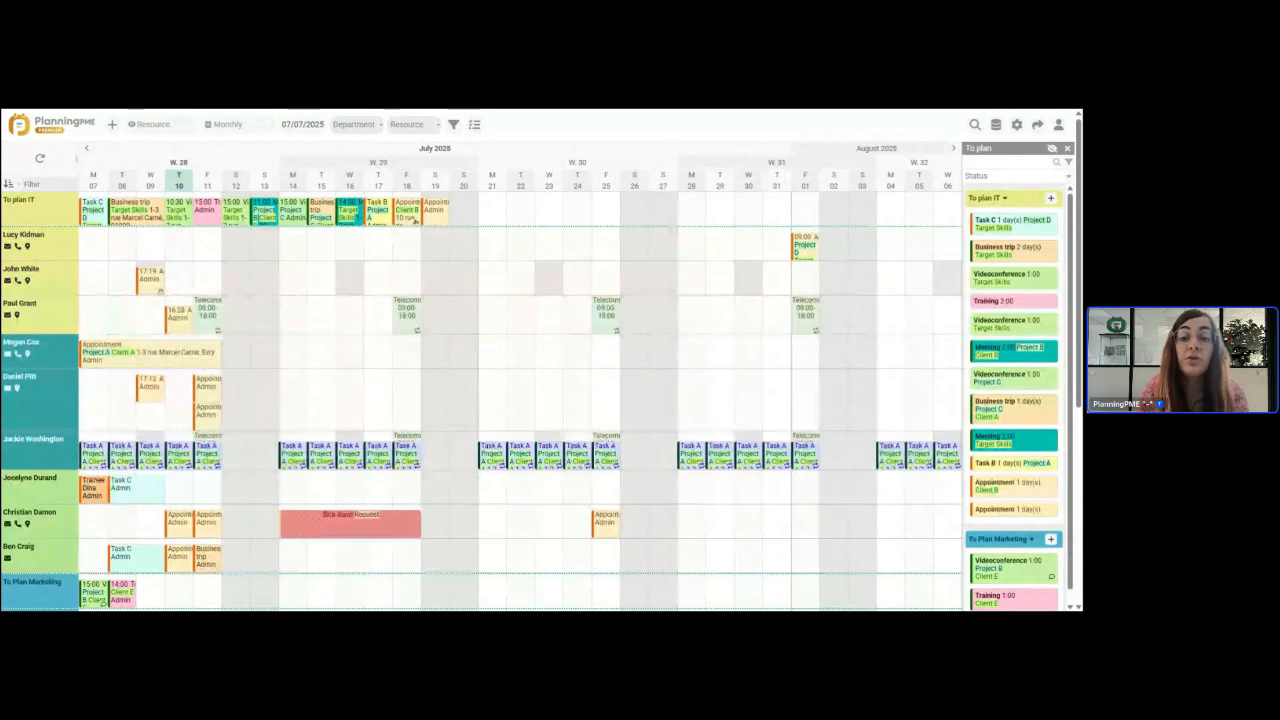
Step: Remove the Full address, Mobile and Email fields from the Resource - Header description, save and return to the planning
click(1017, 125)
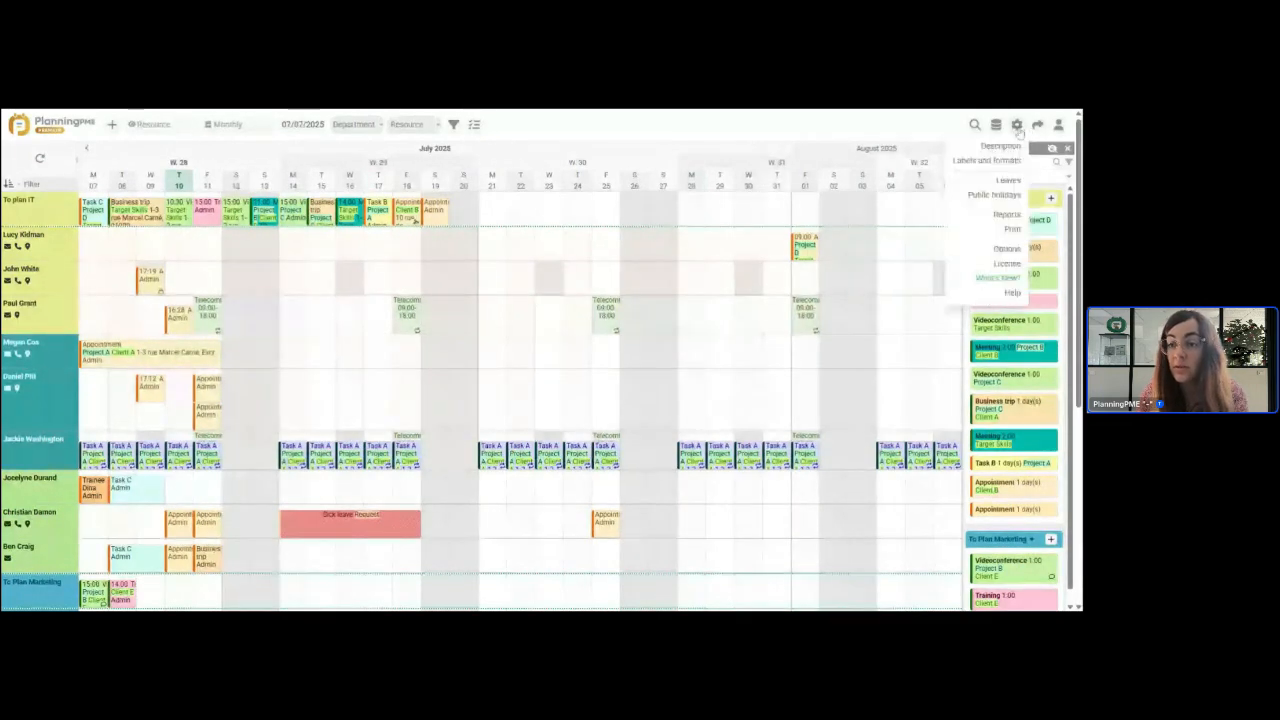
click(1012, 151)
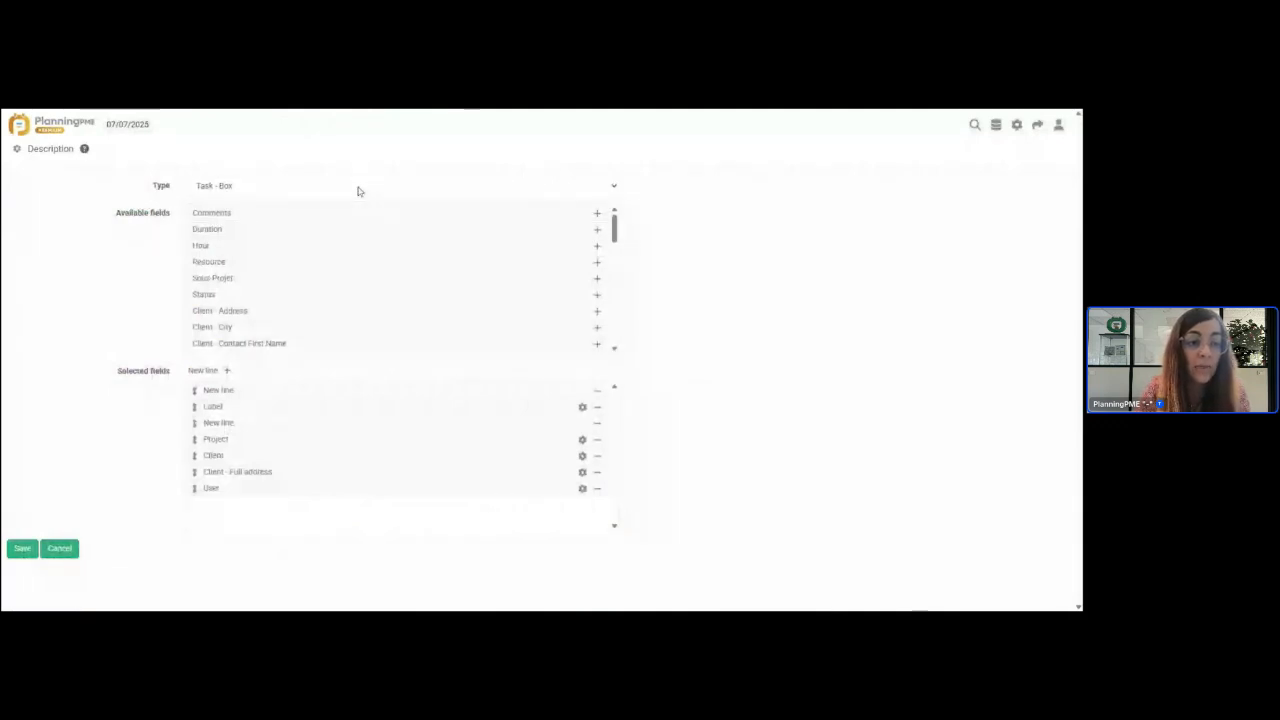
click(360, 191)
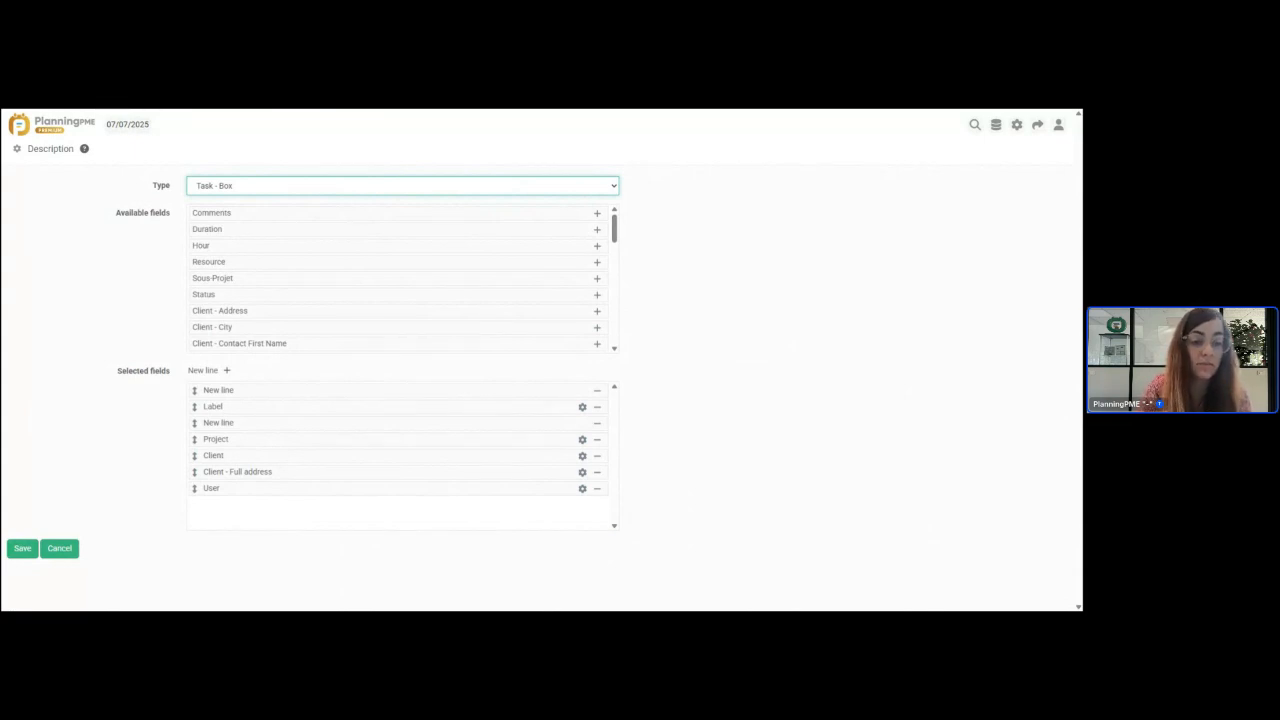
key(Down)
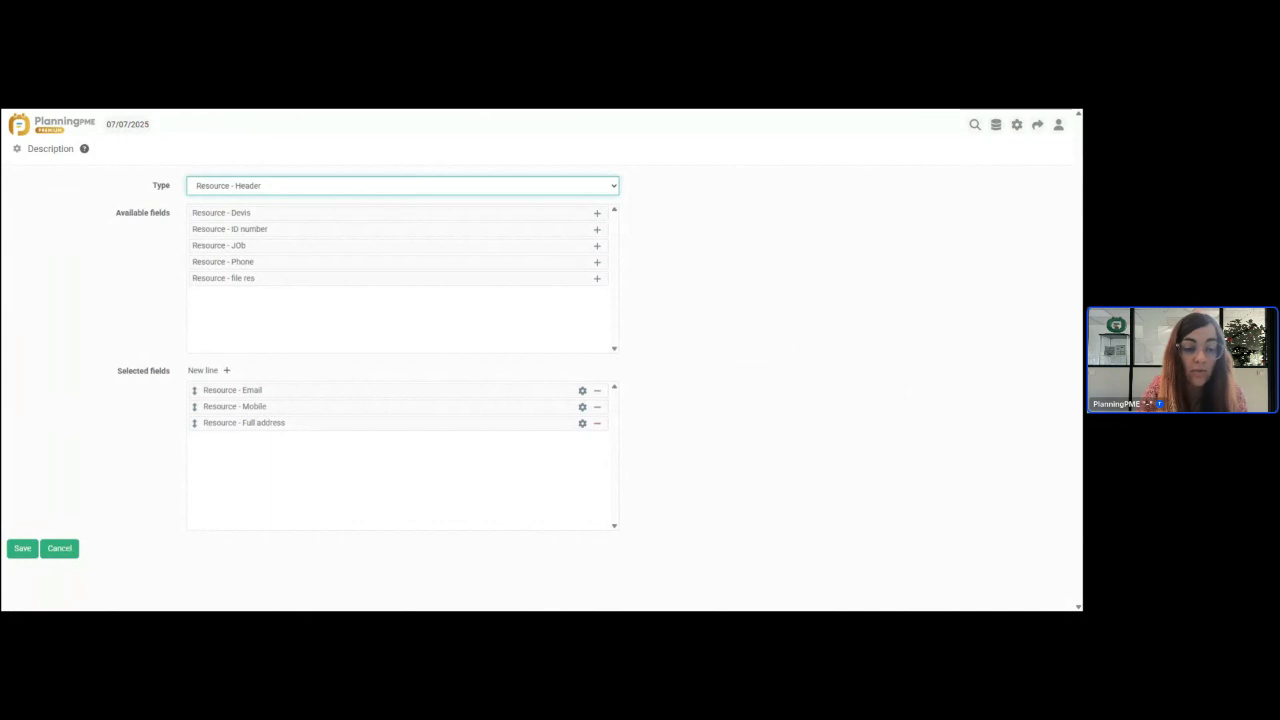
click(598, 424)
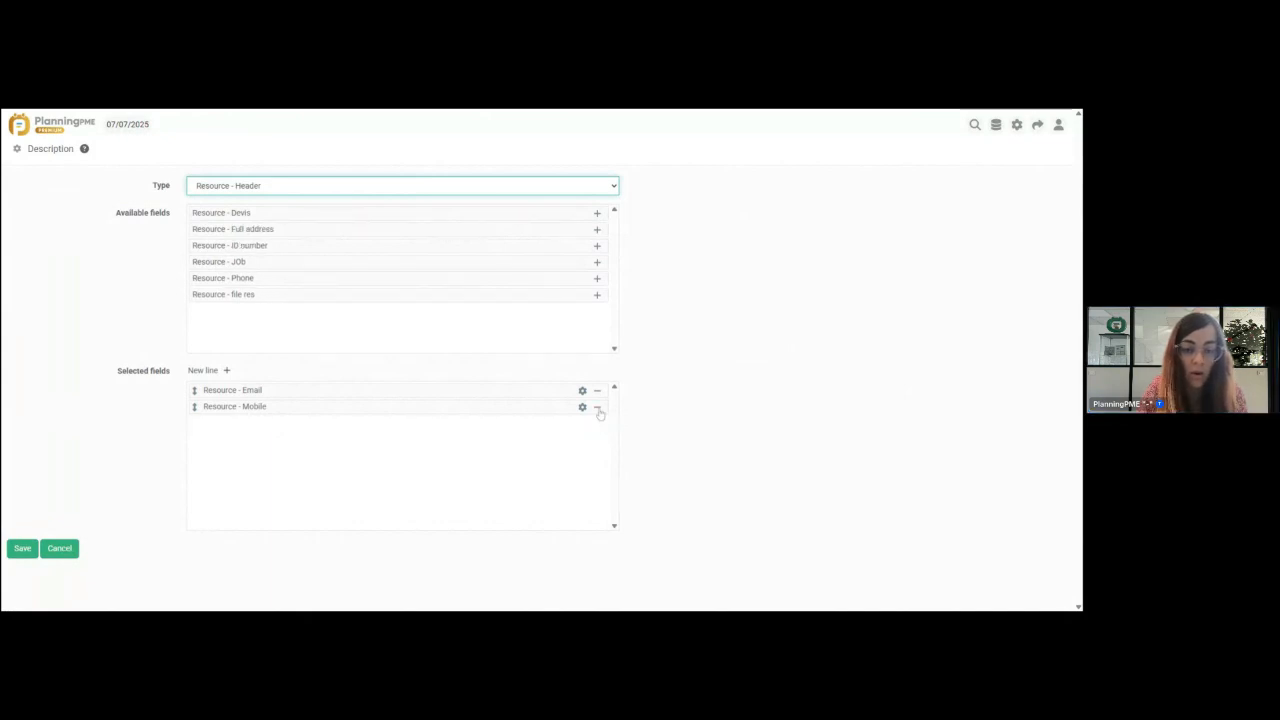
click(597, 407)
click(597, 391)
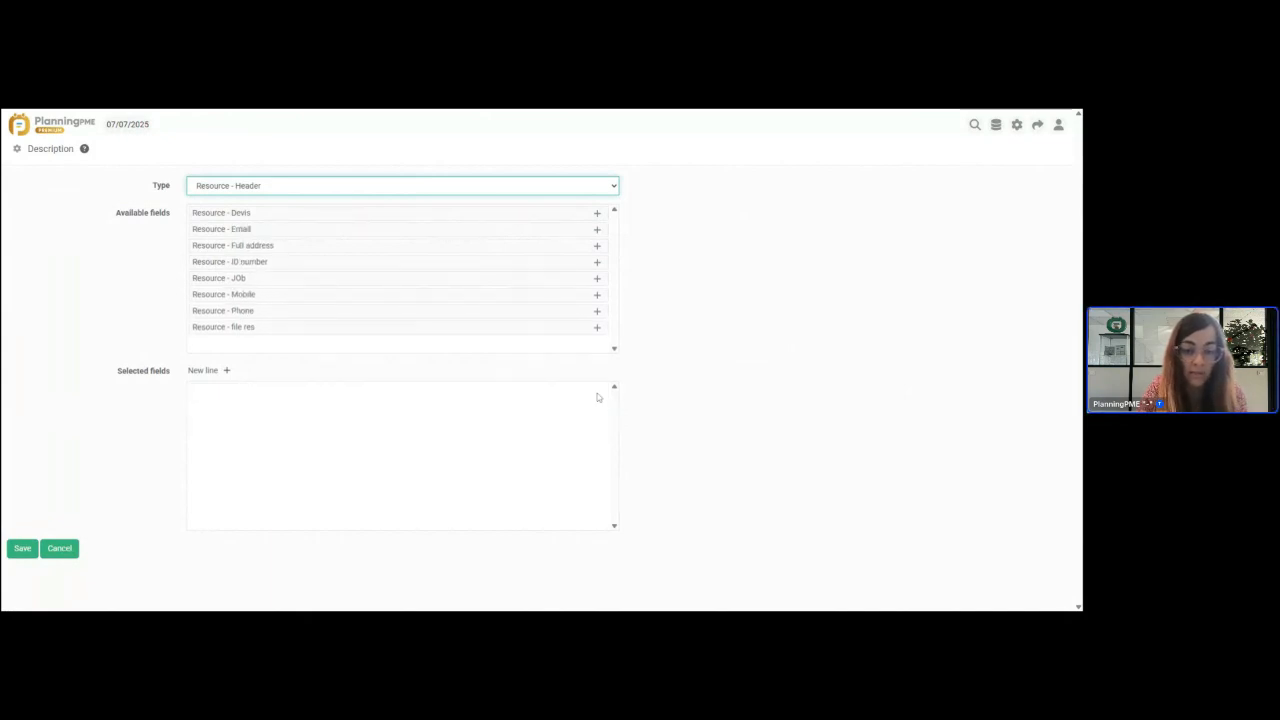
click(22, 548)
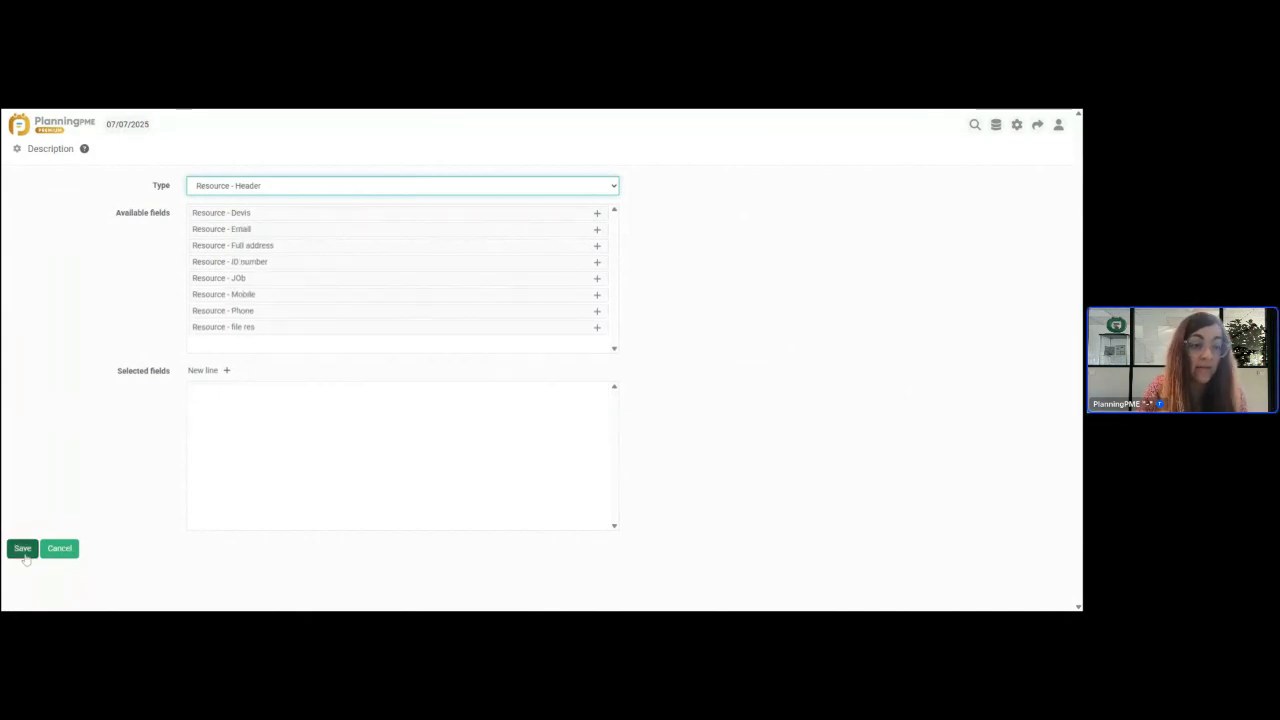
click(19, 124)
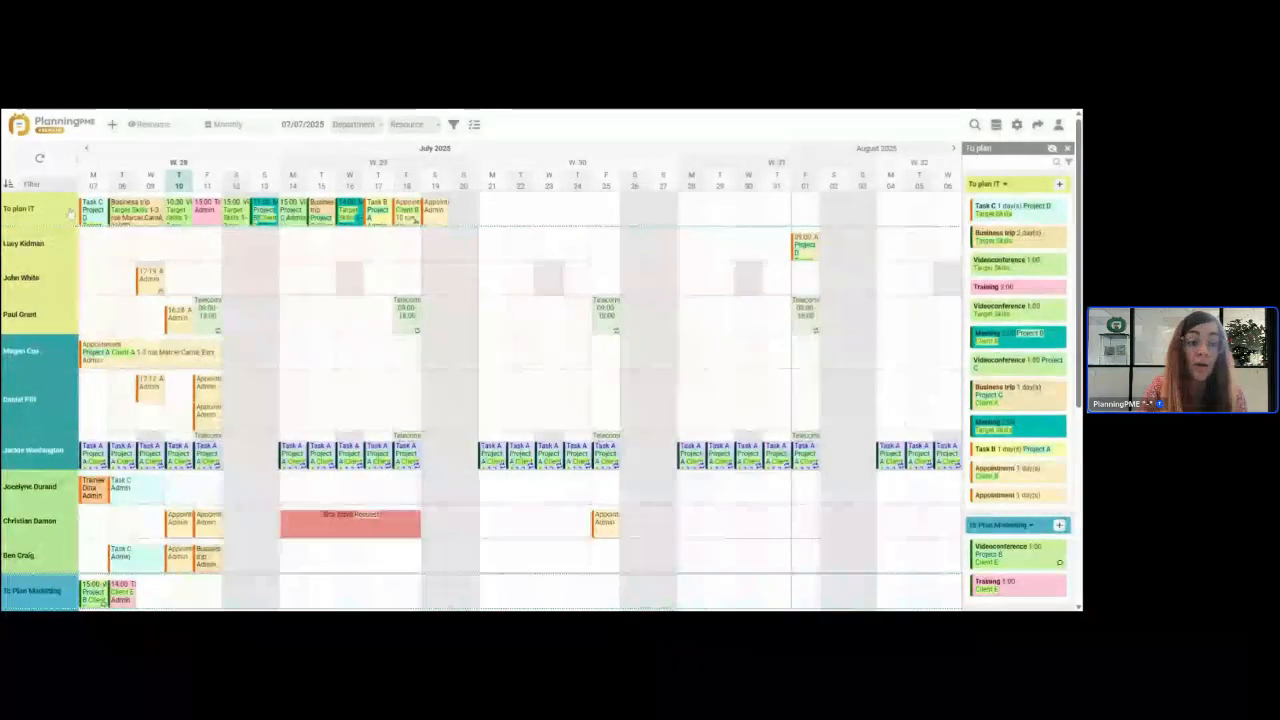
Step: Add the Email, Full address and Mobile fields to the Resource - Header description, save and return to the planning
click(1019, 130)
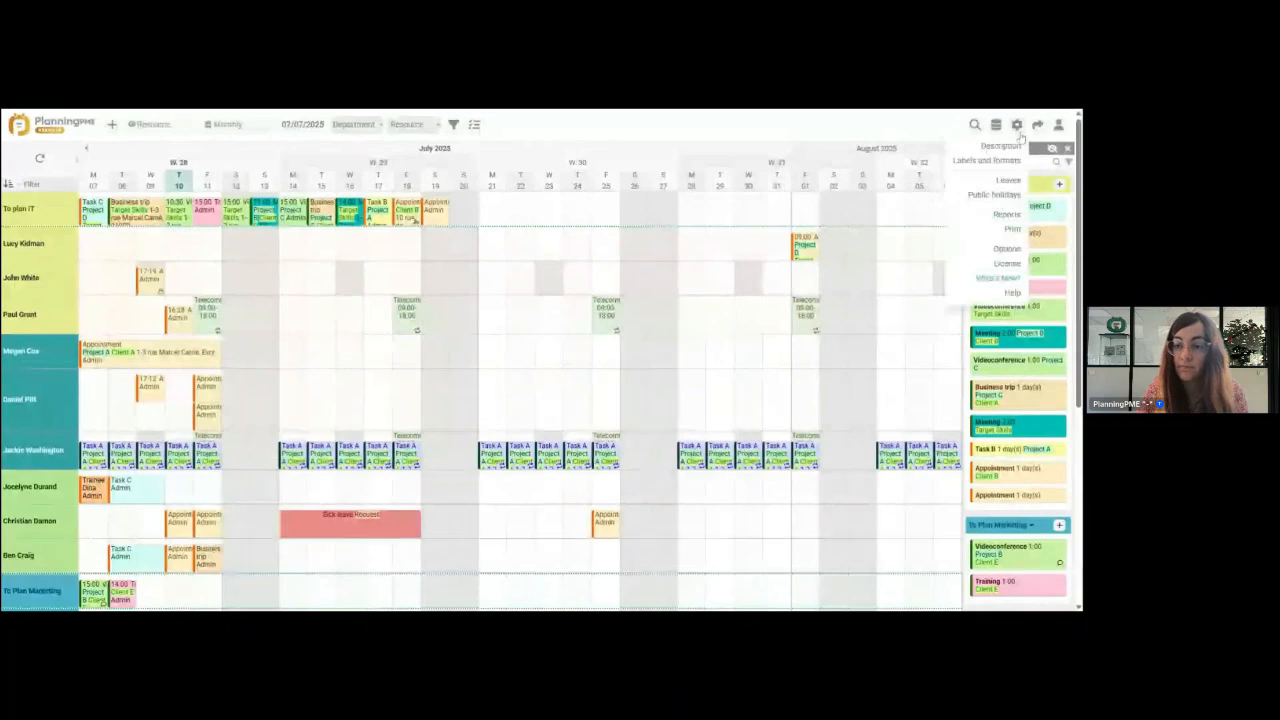
click(1000, 146)
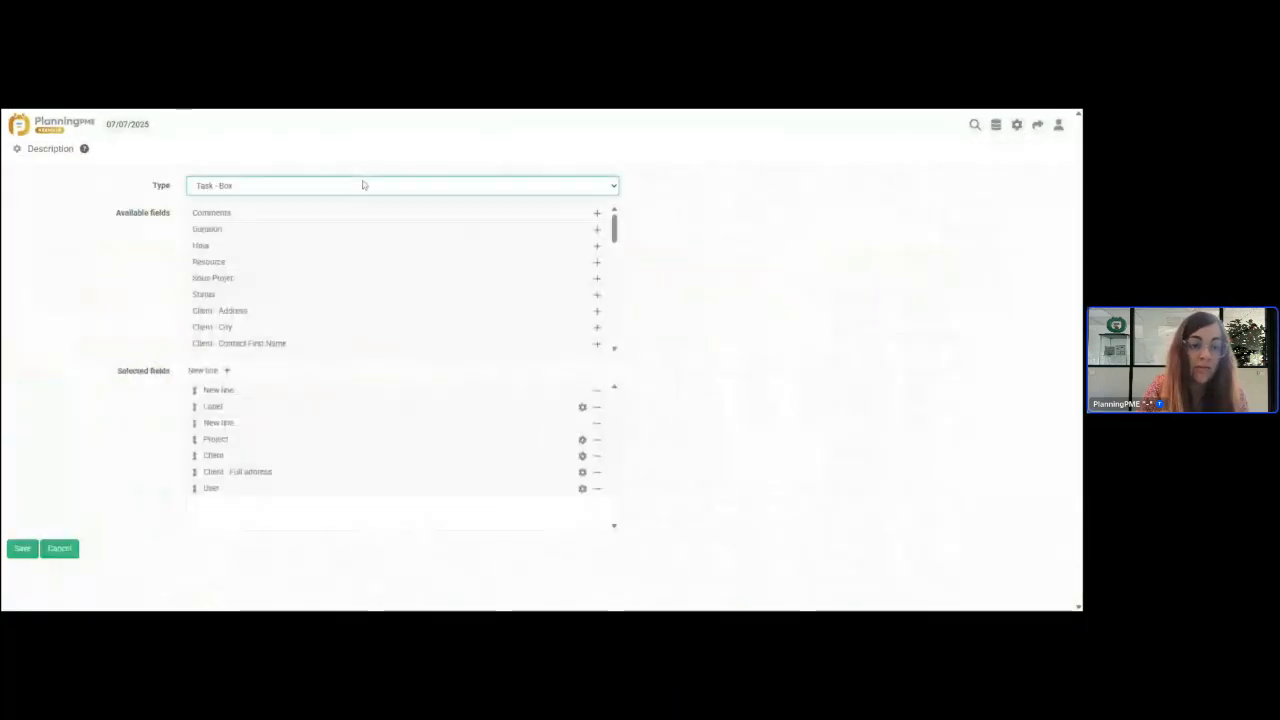
click(341, 193)
click(260, 368)
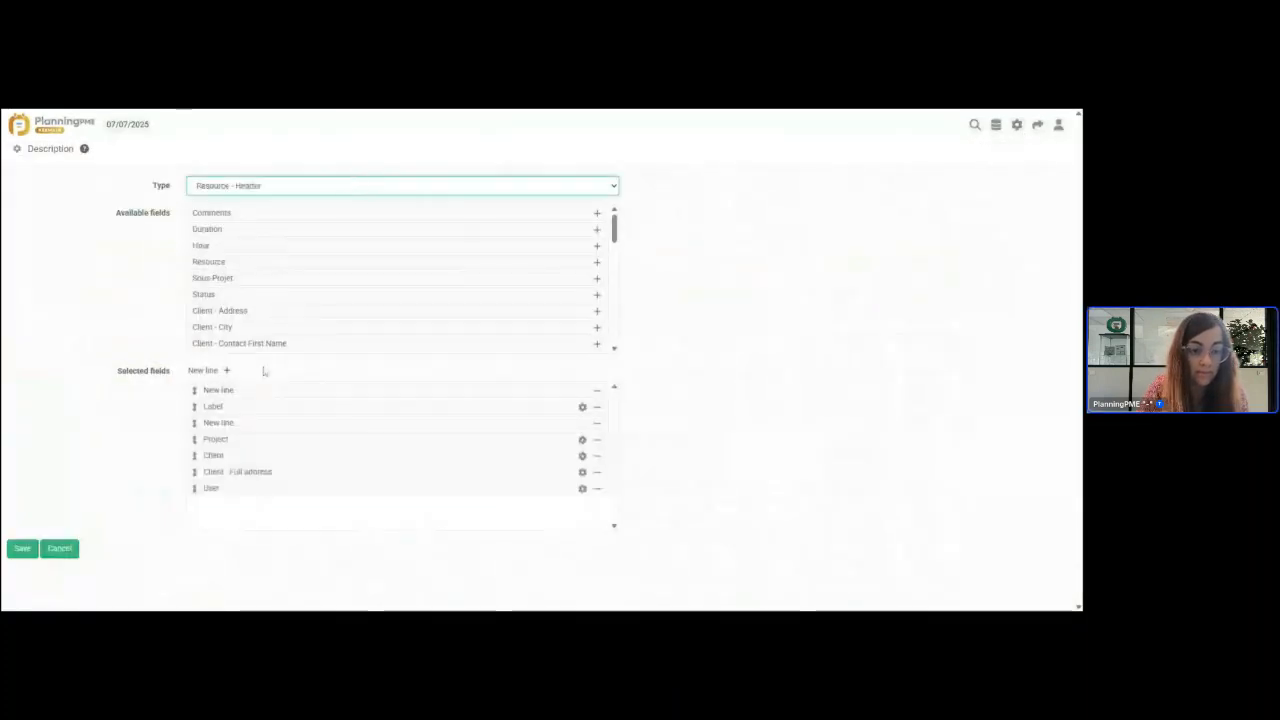
click(597, 231)
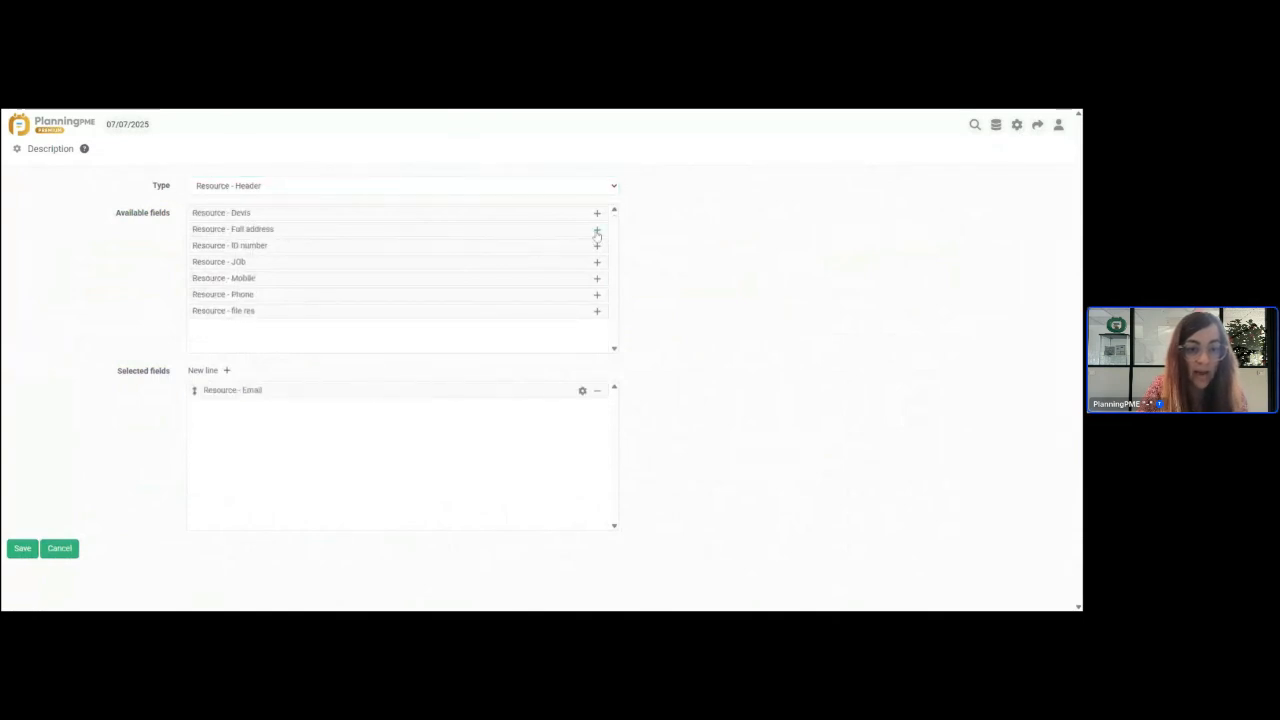
click(597, 231)
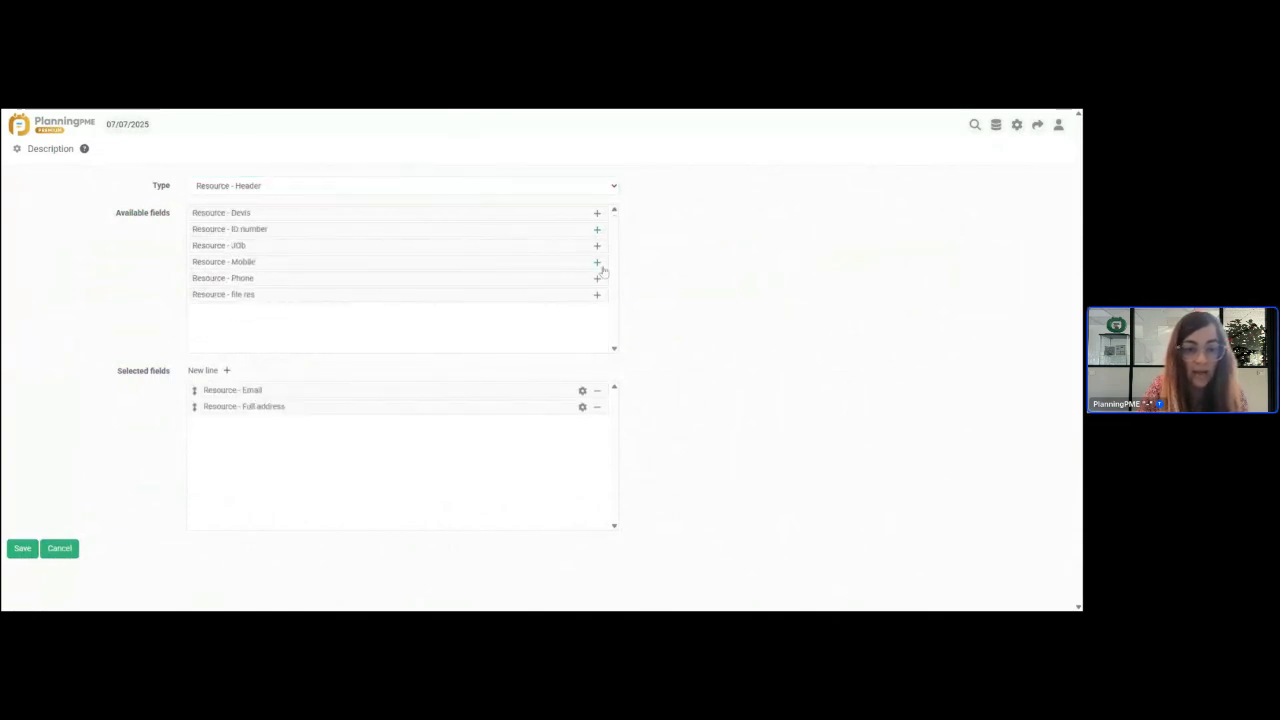
click(597, 262)
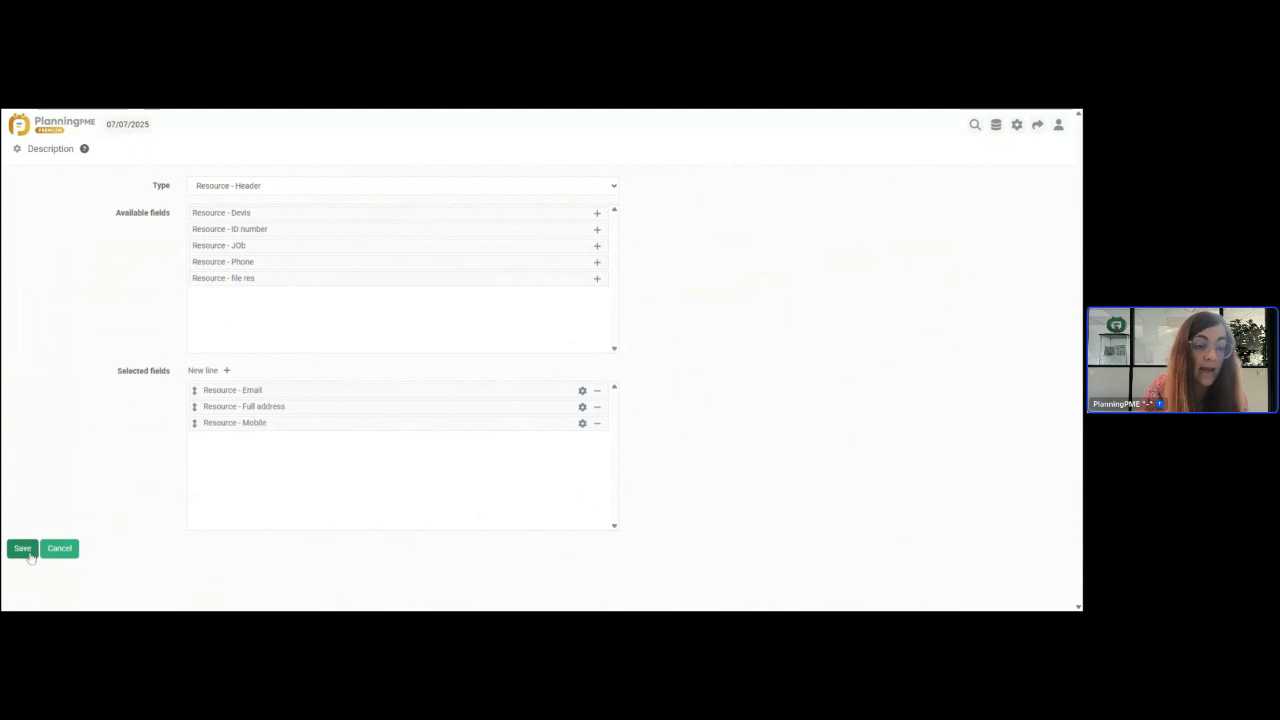
click(25, 553)
click(26, 125)
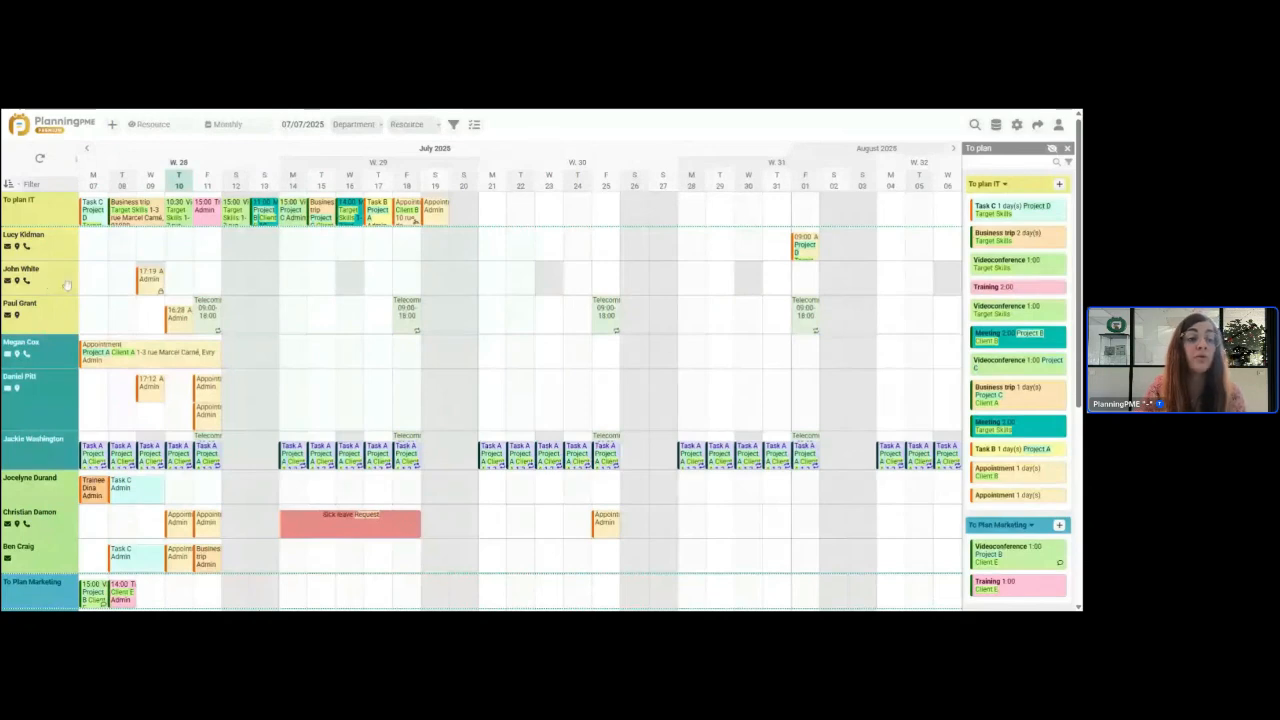
Step: Switch the planning to the Client view and open the Client - Header description settings
click(172, 130)
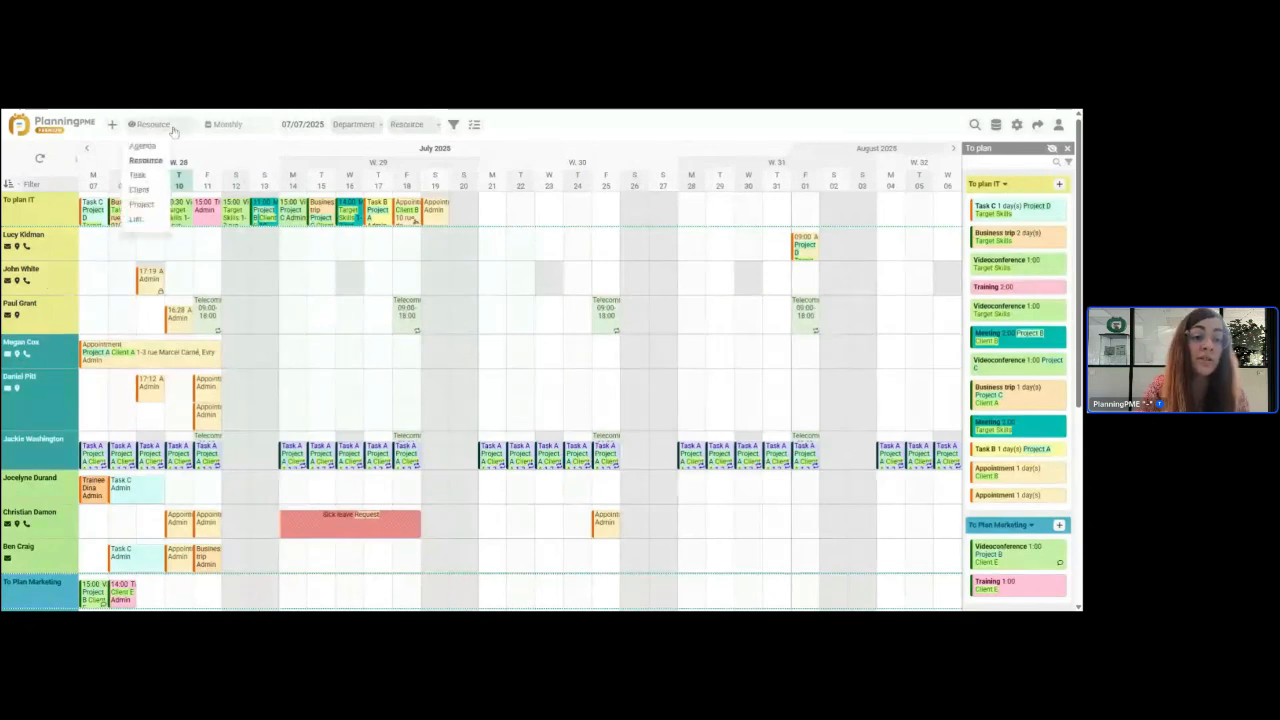
click(149, 196)
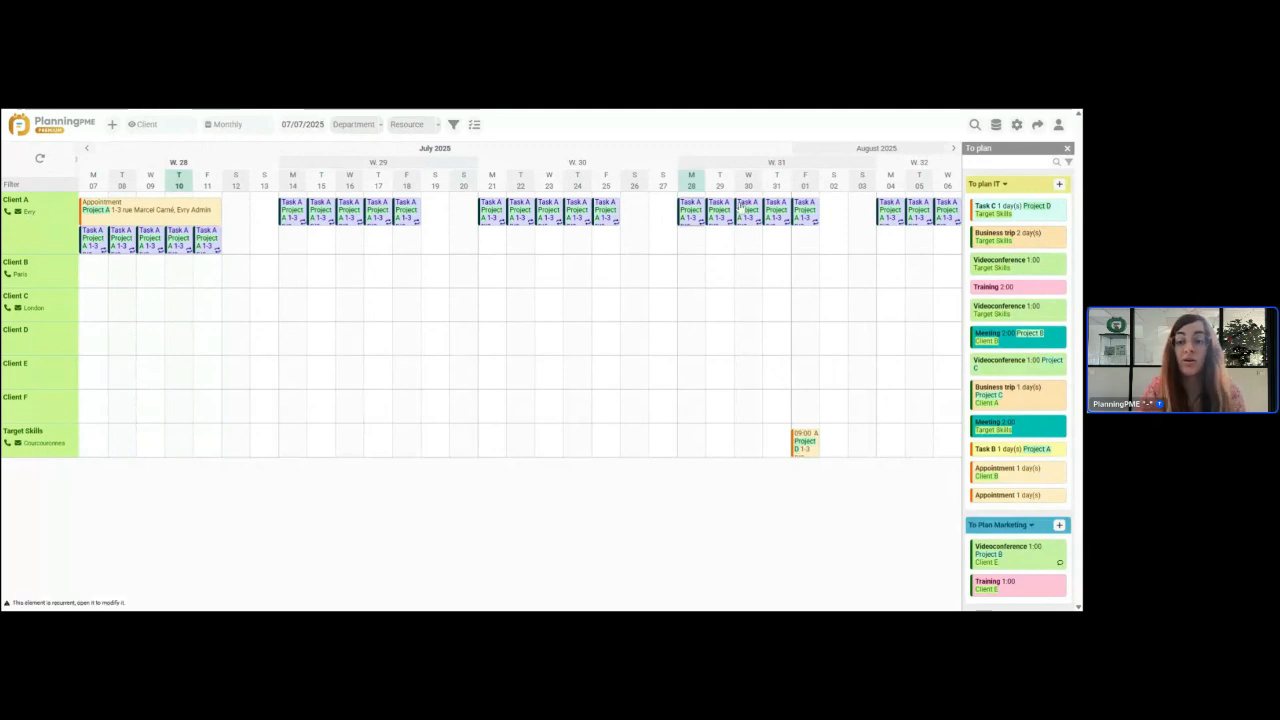
click(1017, 127)
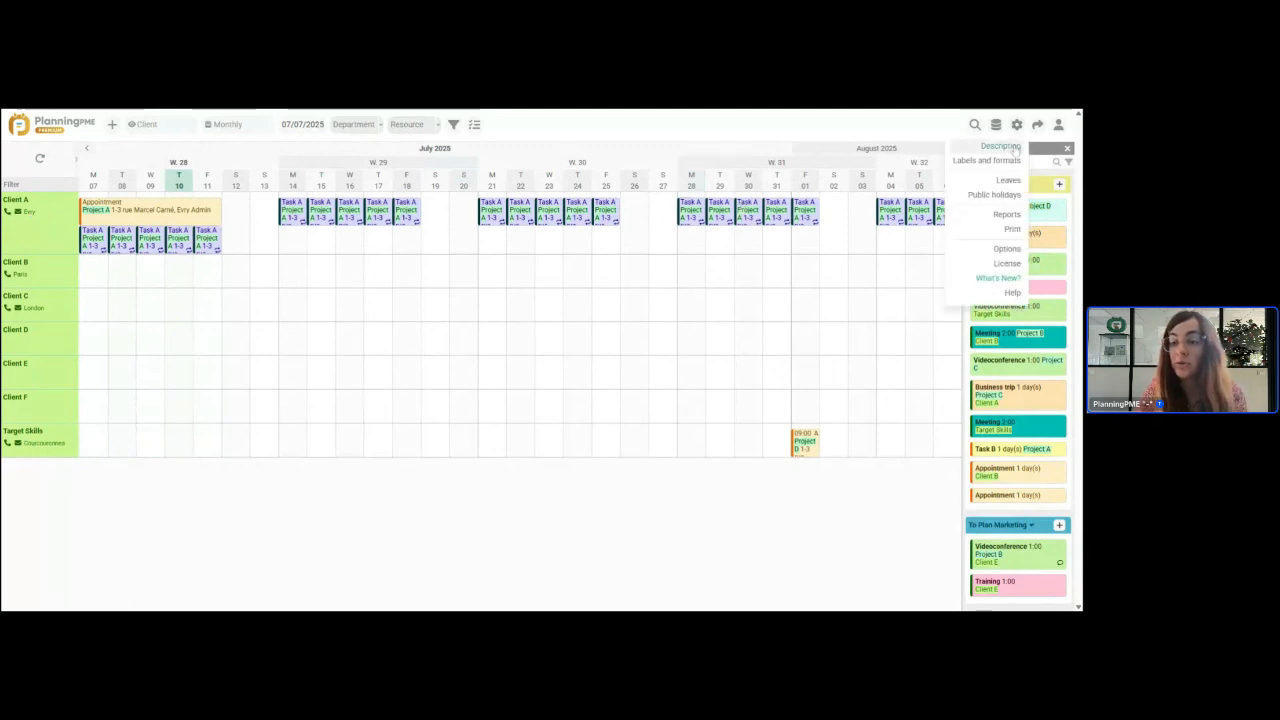
click(1012, 147)
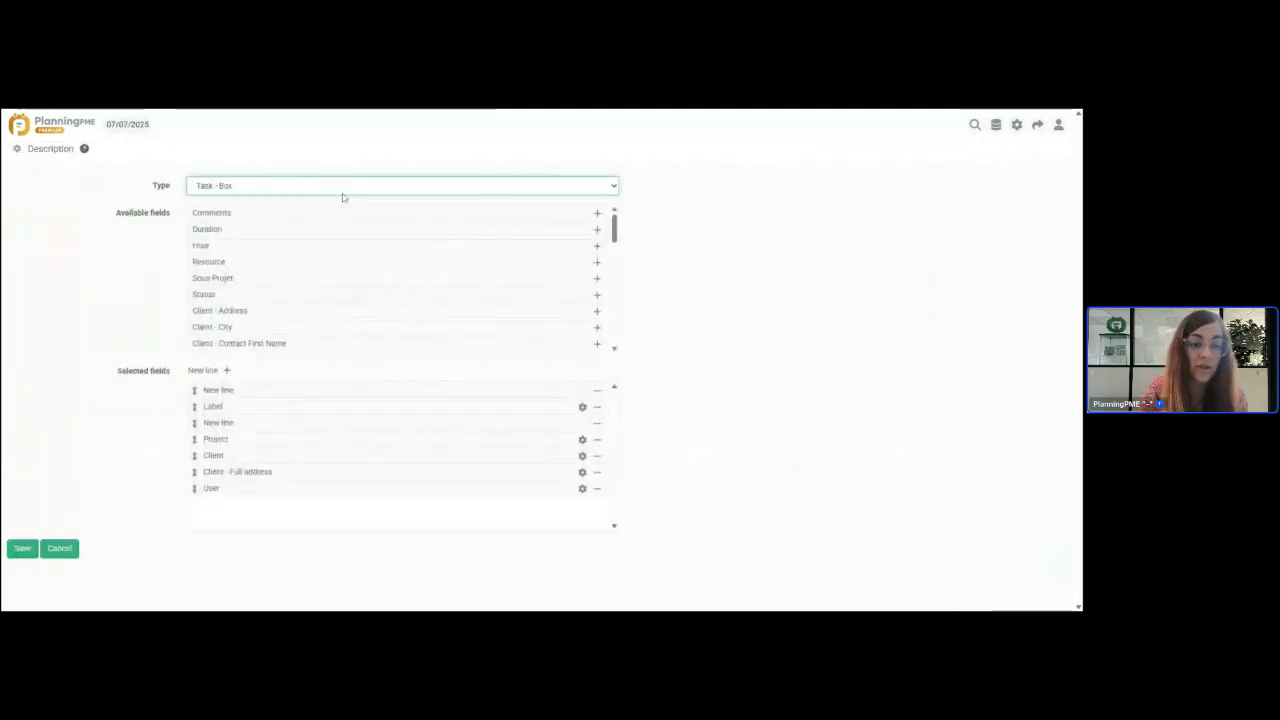
click(246, 280)
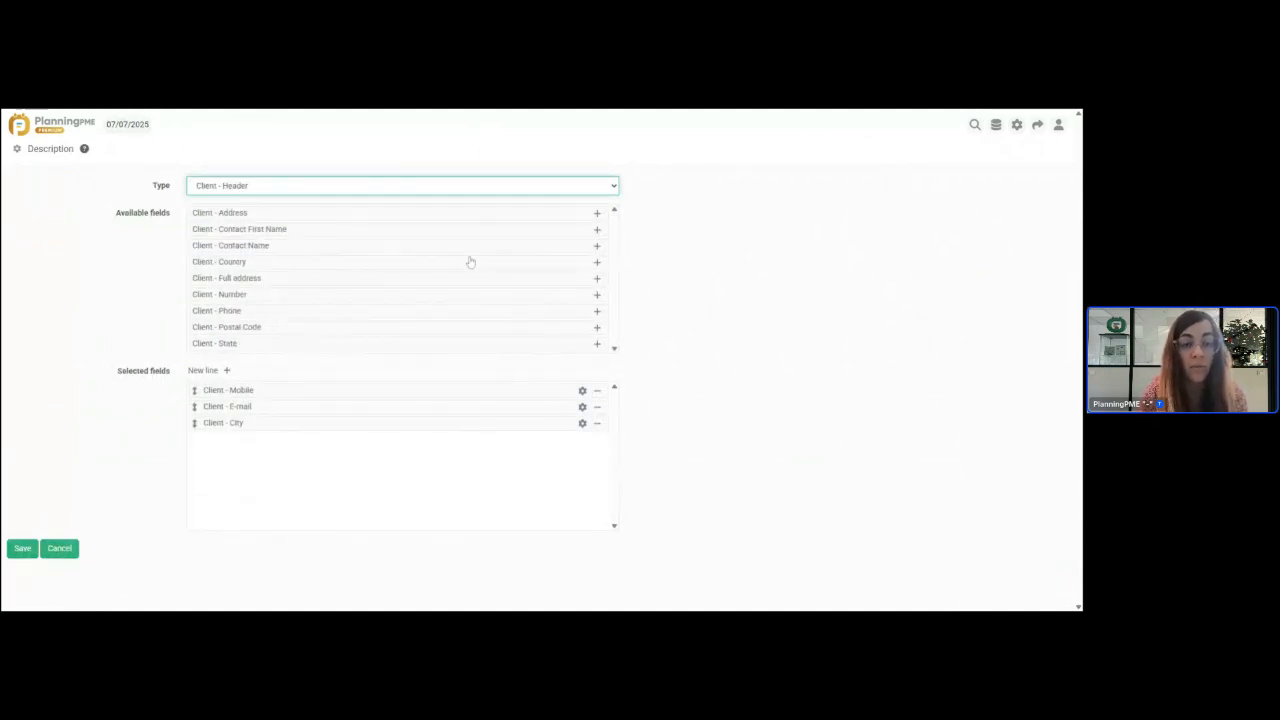
Step: Add the Client - Country field to the Client - Header description, save it and switch the planning to the Project view
click(597, 264)
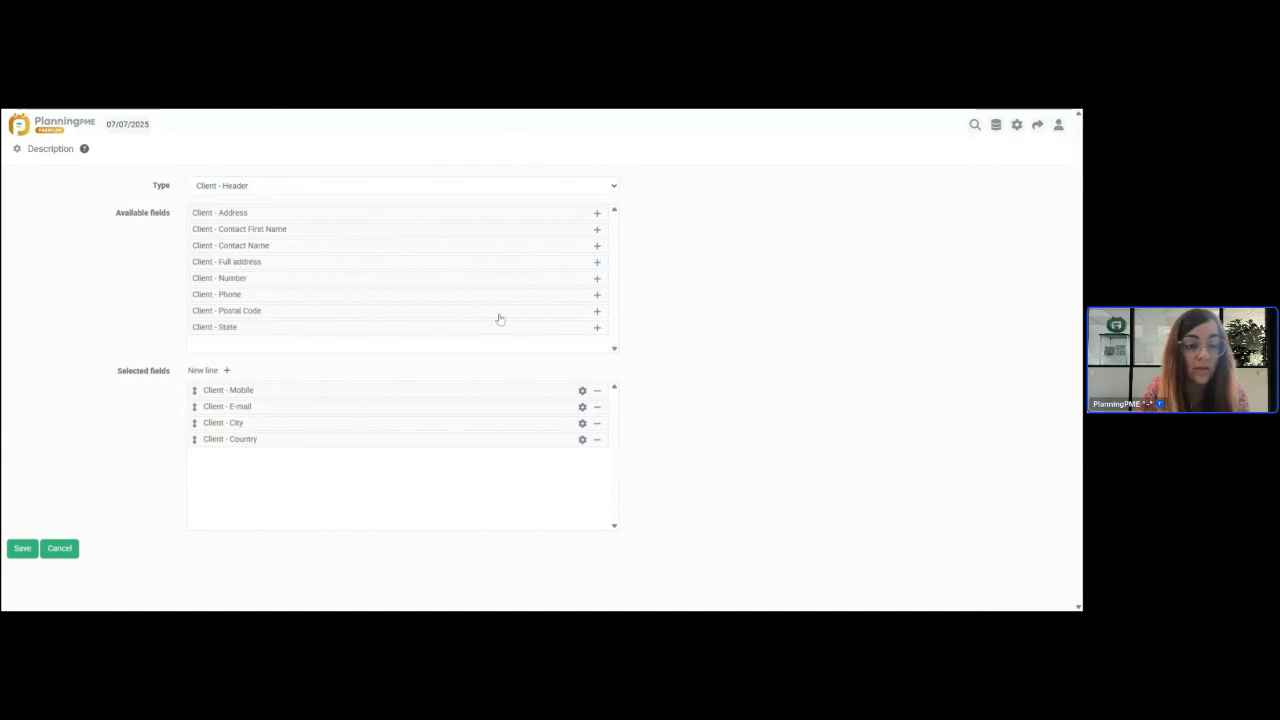
click(21, 549)
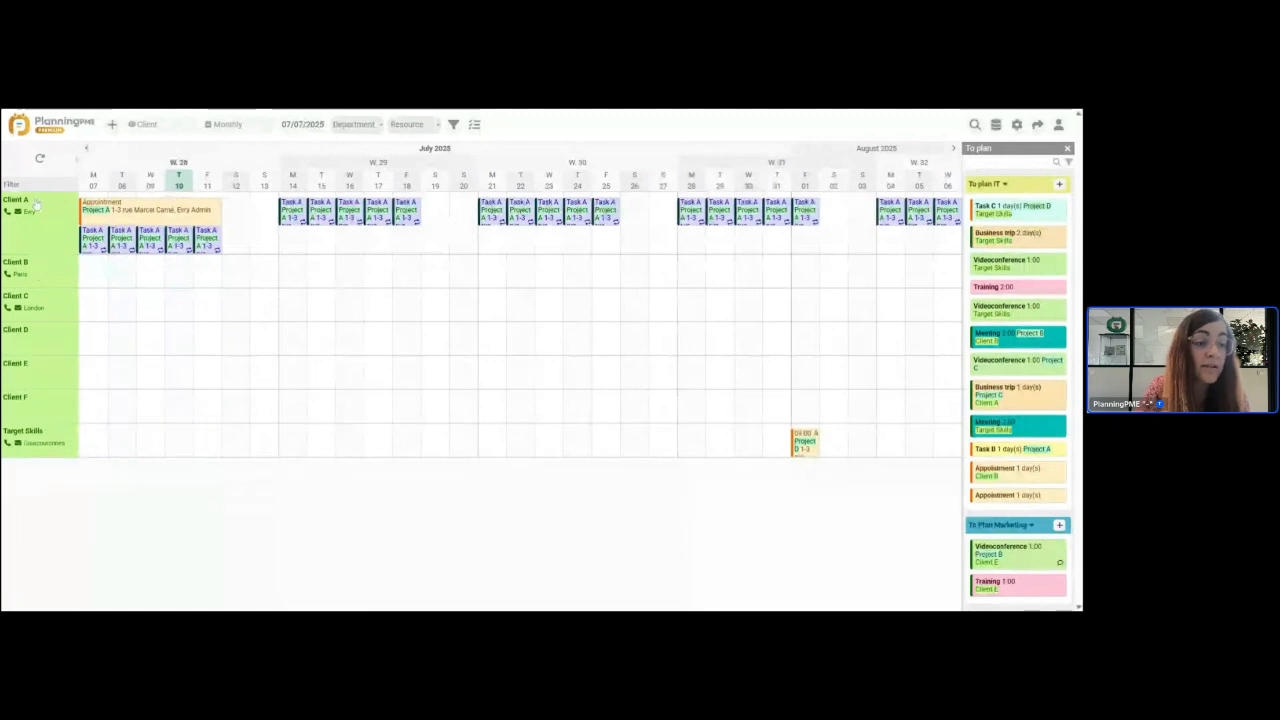
click(168, 128)
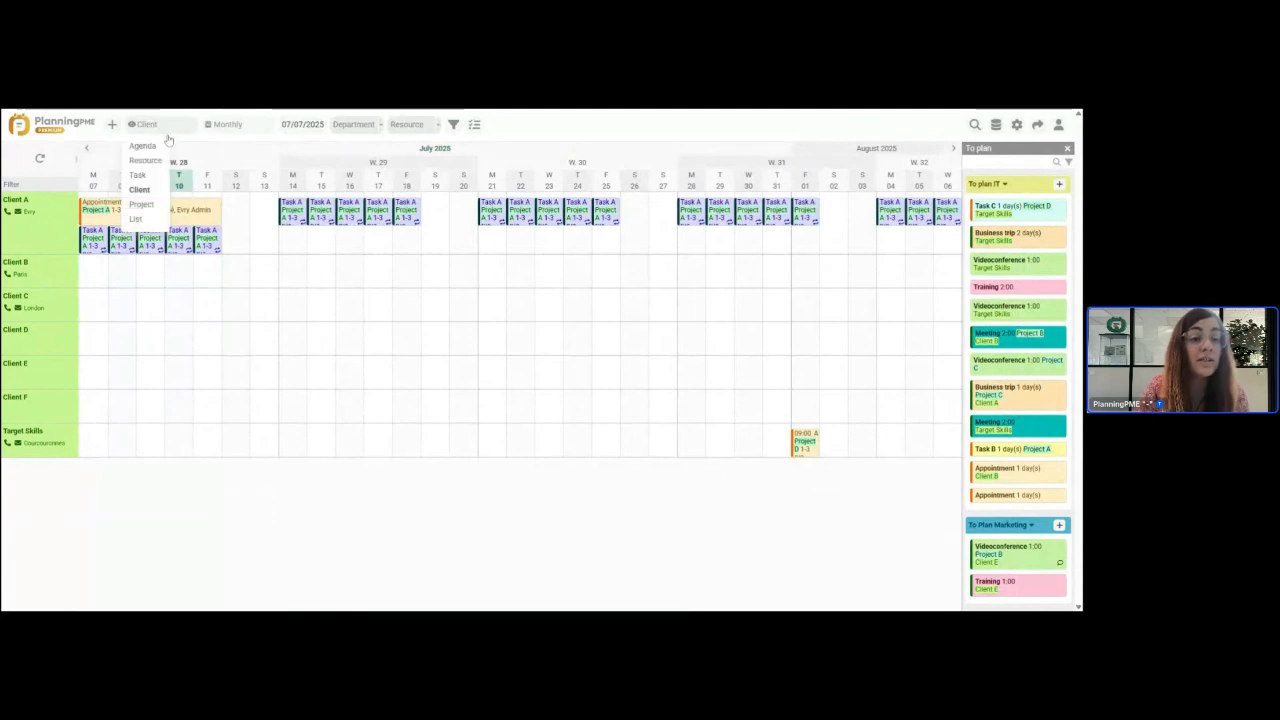
click(142, 204)
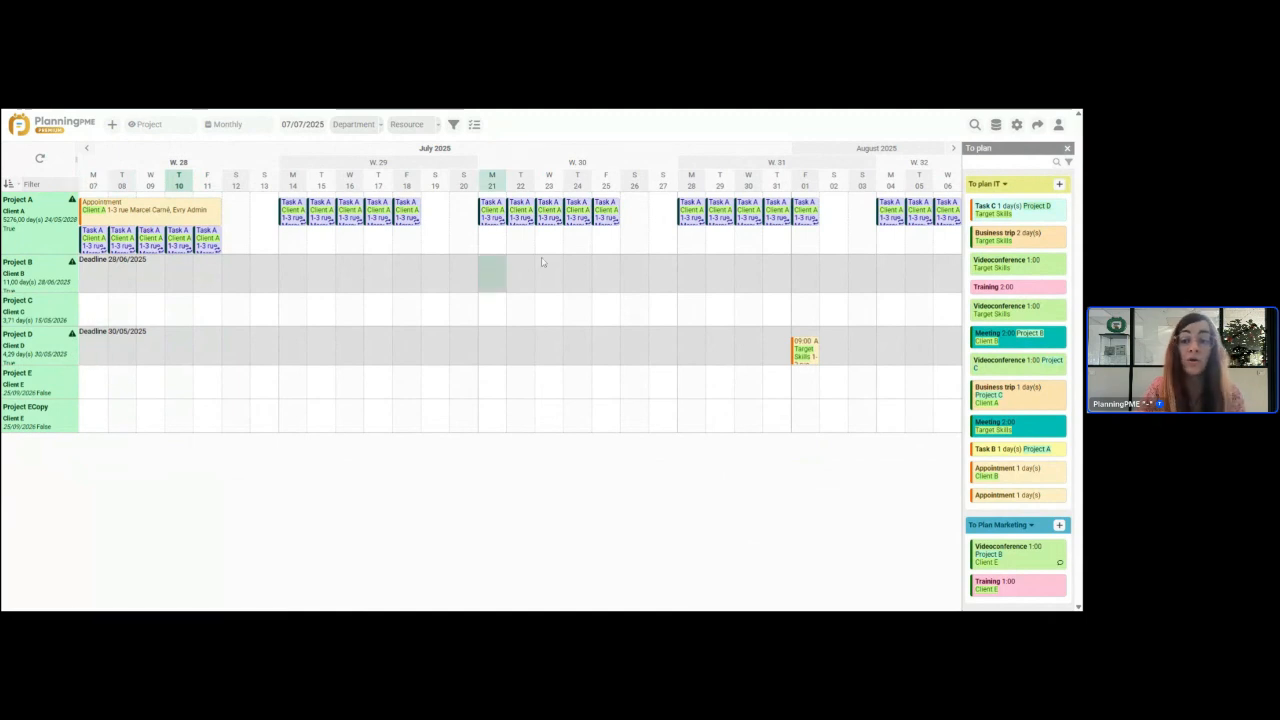
Step: Remove the Project - Deadline field from the Project - Header description, save and return to the planning
click(1017, 124)
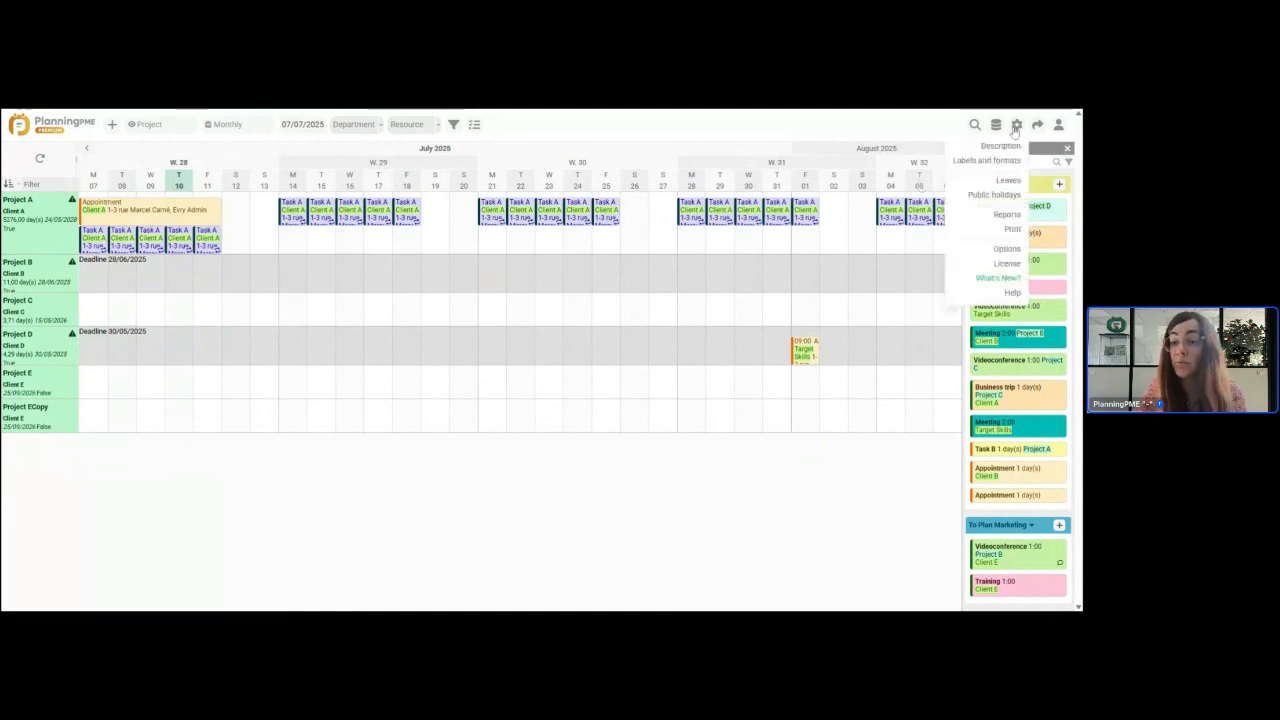
click(1000, 146)
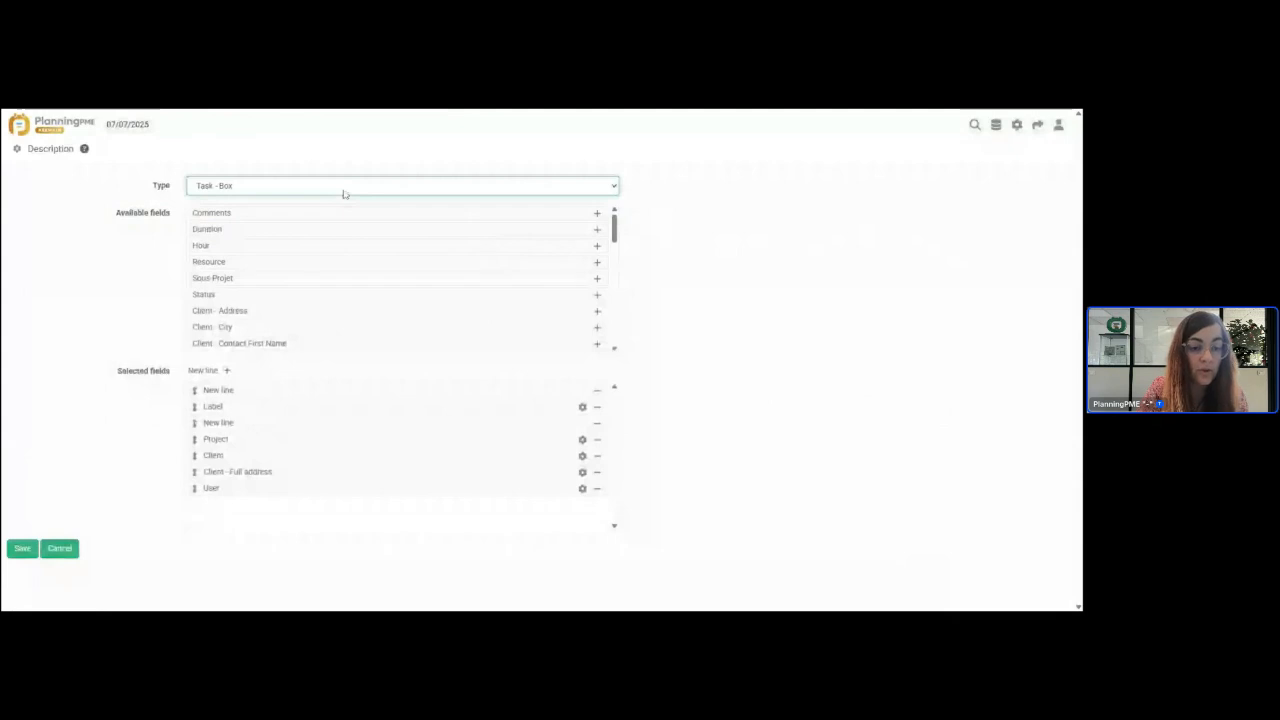
click(250, 362)
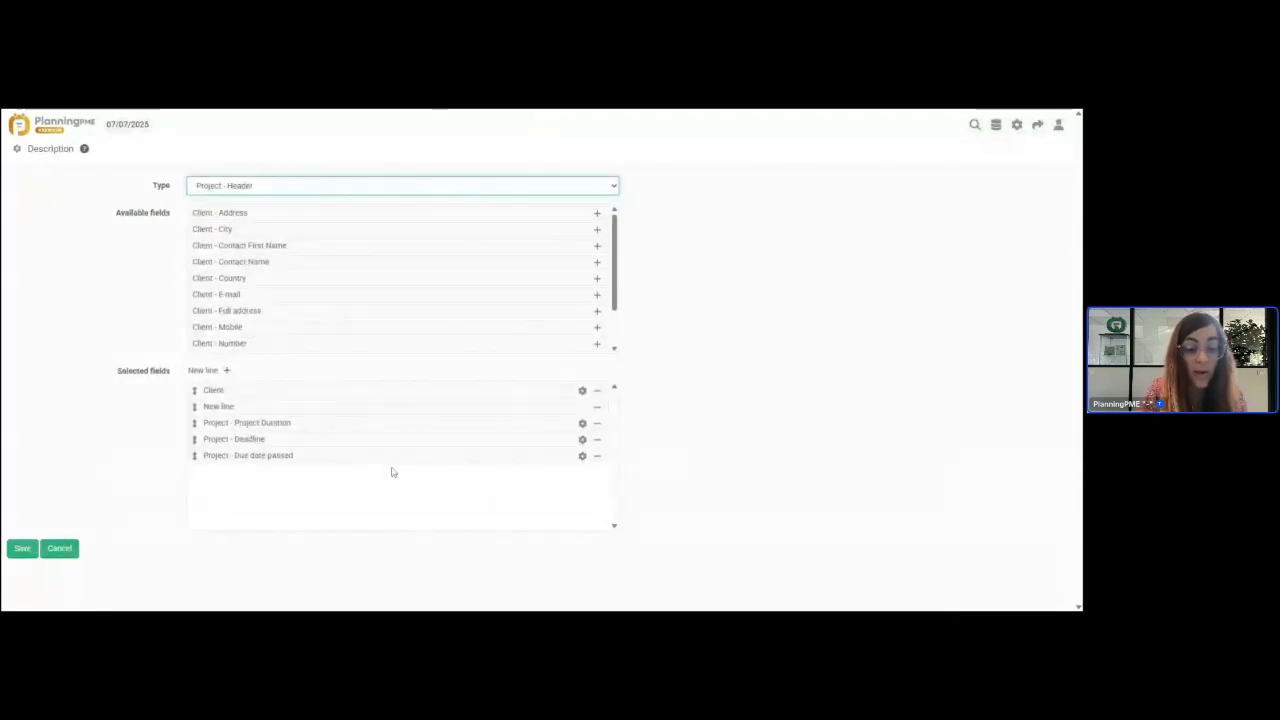
click(597, 440)
click(20, 549)
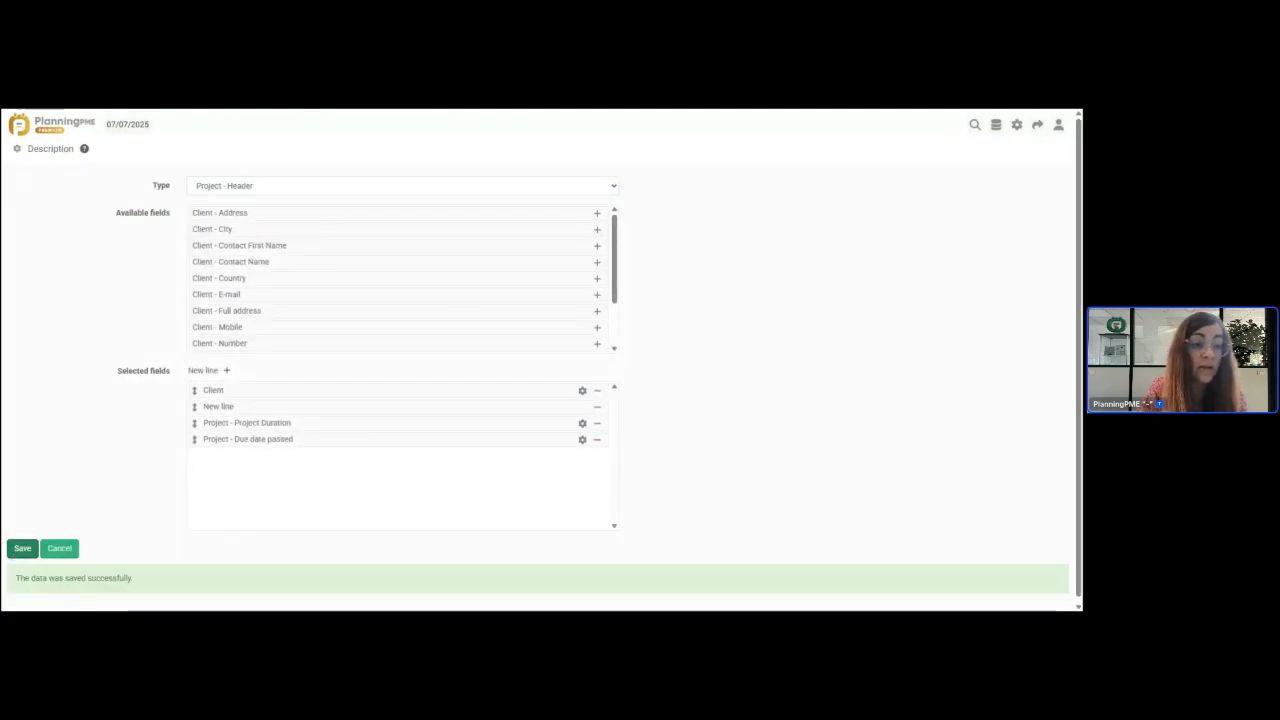
click(21, 125)
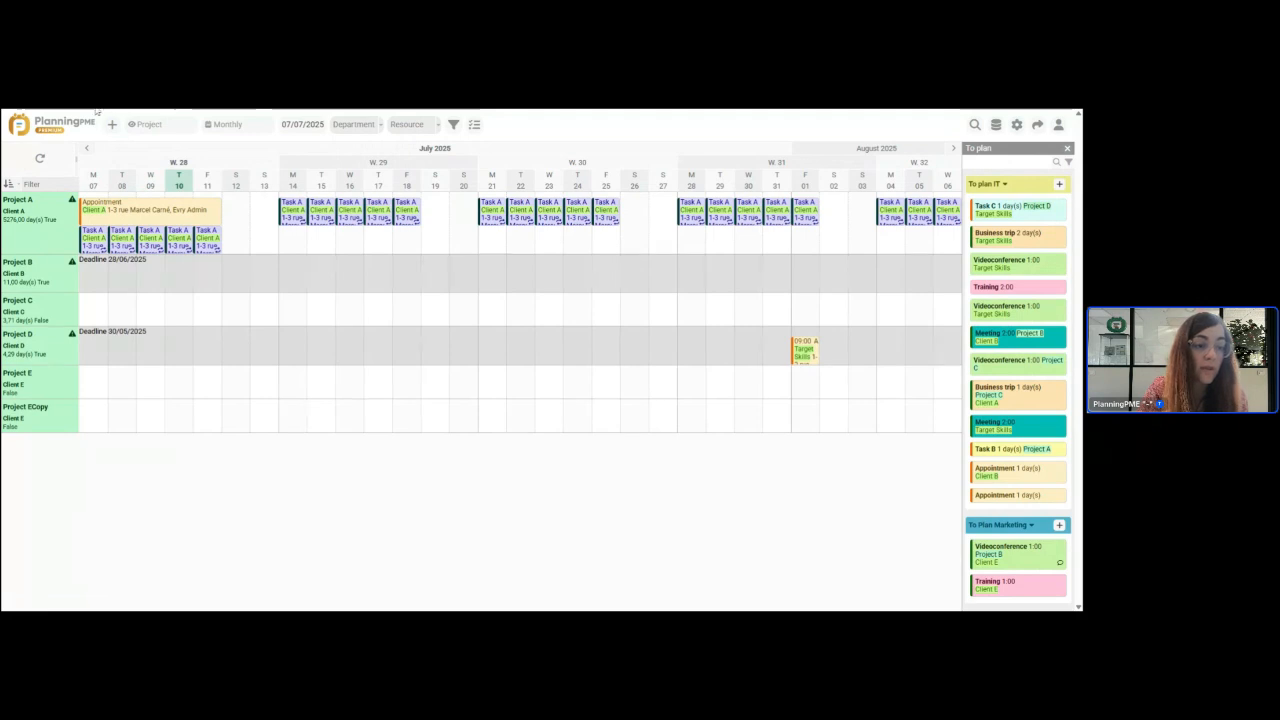
click(95, 115)
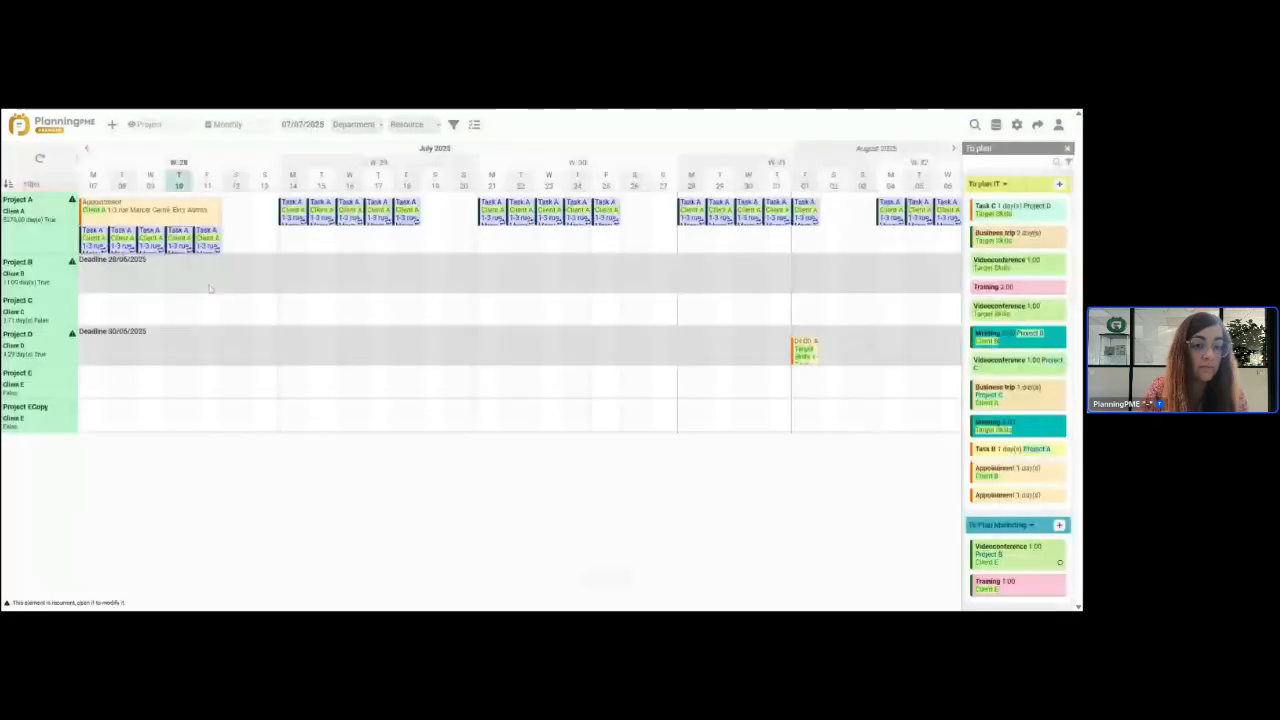
Step: Open Project D's record, examine its deadline date and project duration, and save it without edits
click(43, 346)
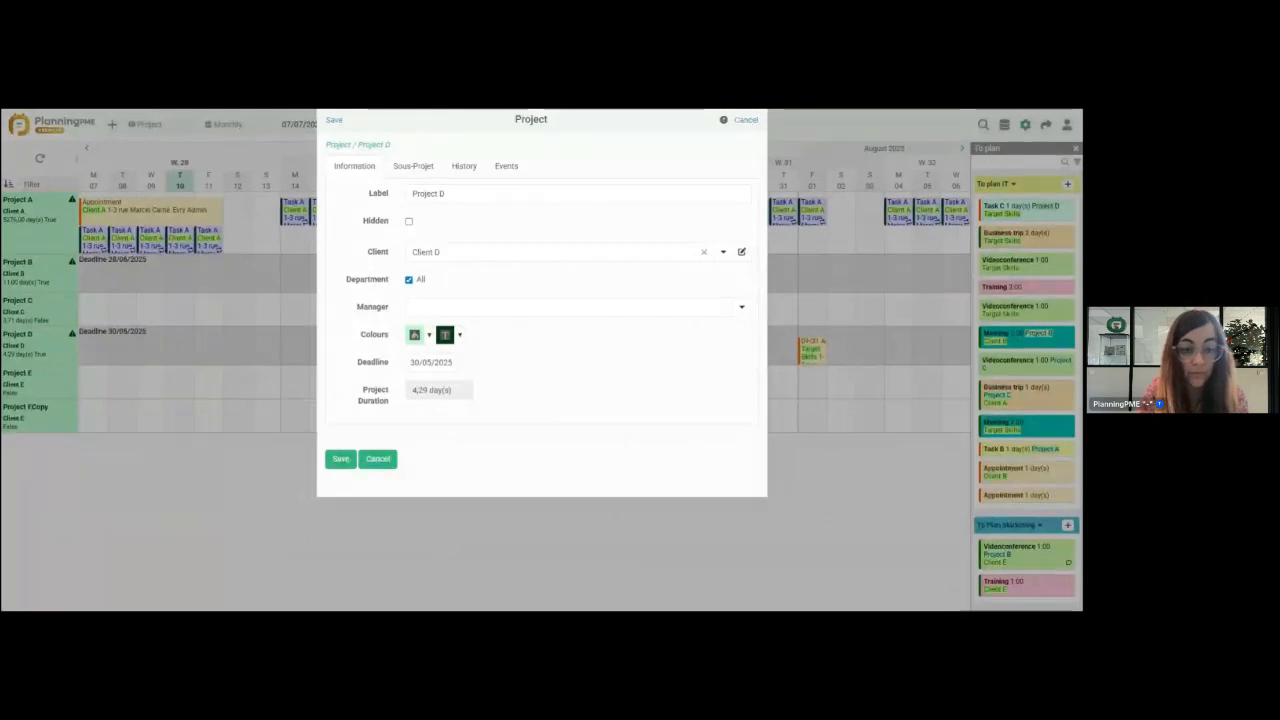
click(431, 363)
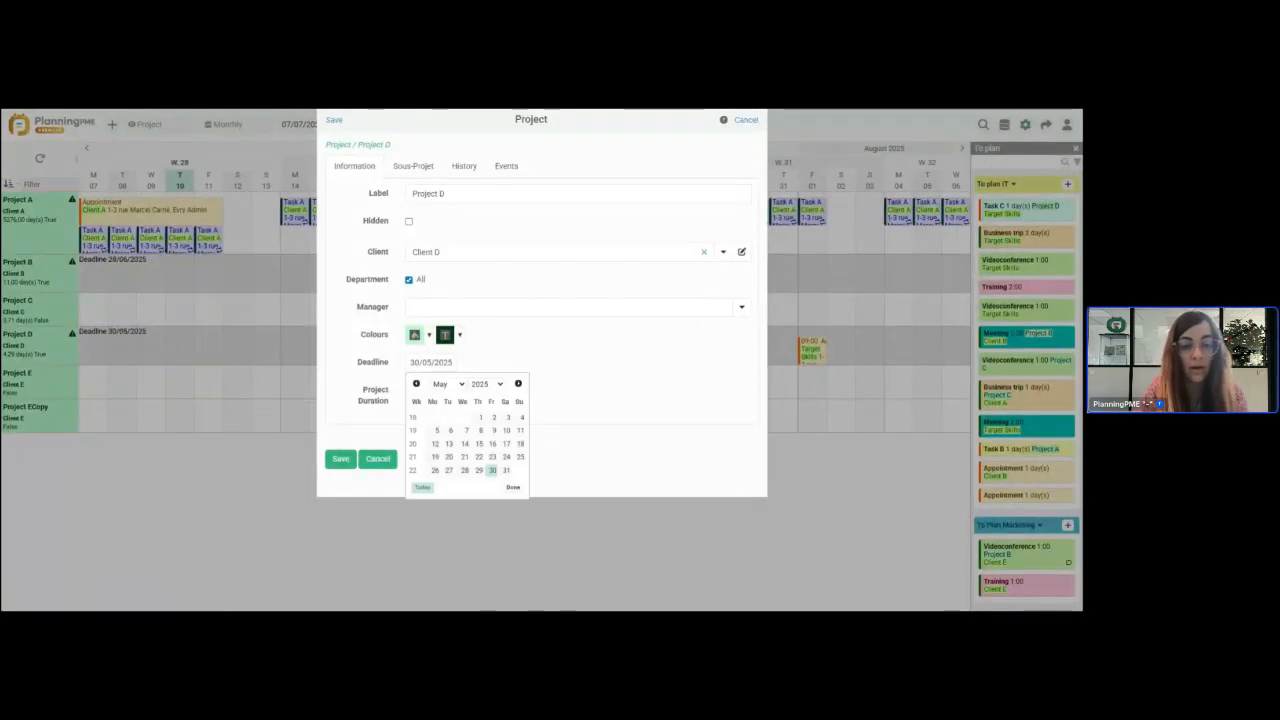
click(513, 487)
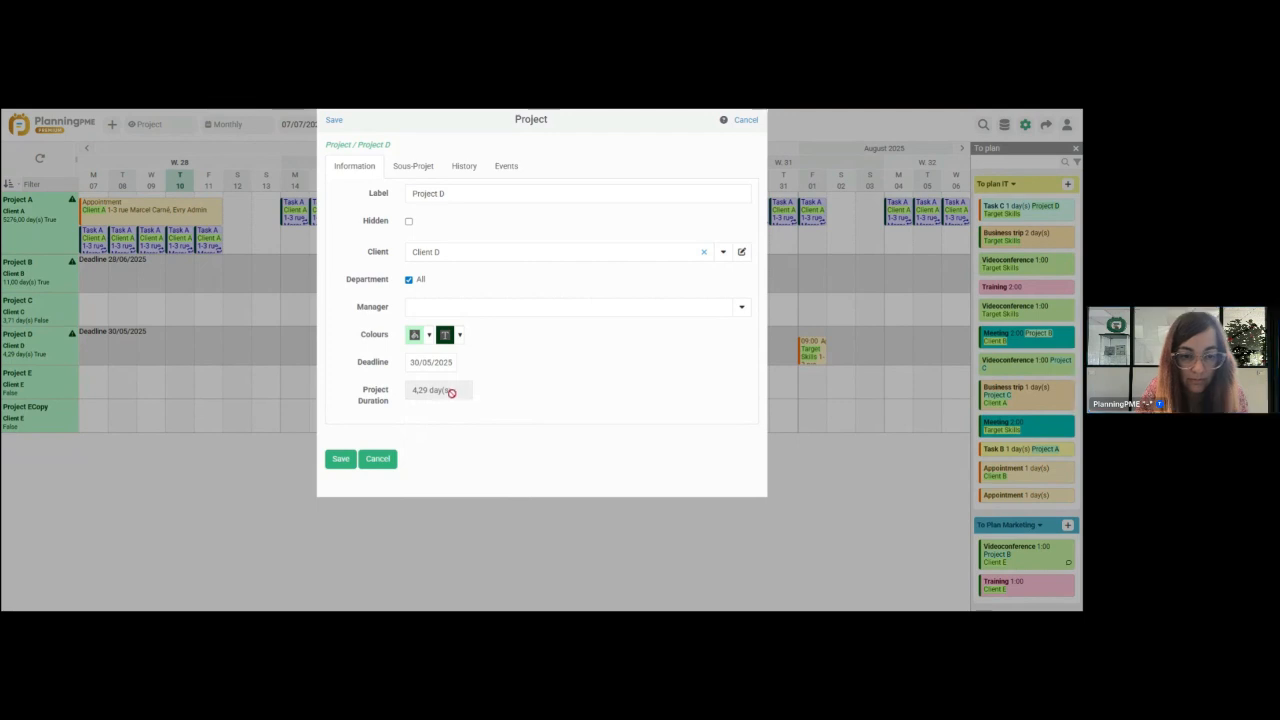
click(341, 459)
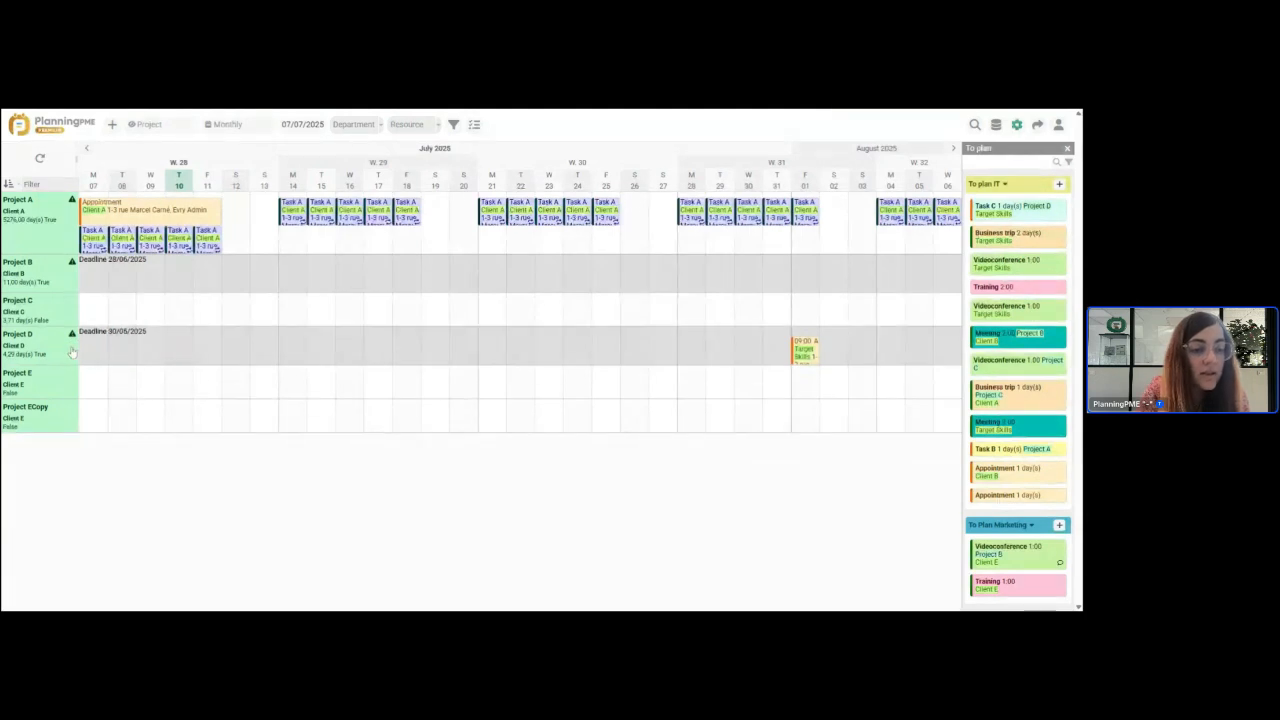
Step: Remove the Due date passed and Project Duration fields from the Project - Header description, save and return to the planning
click(1018, 125)
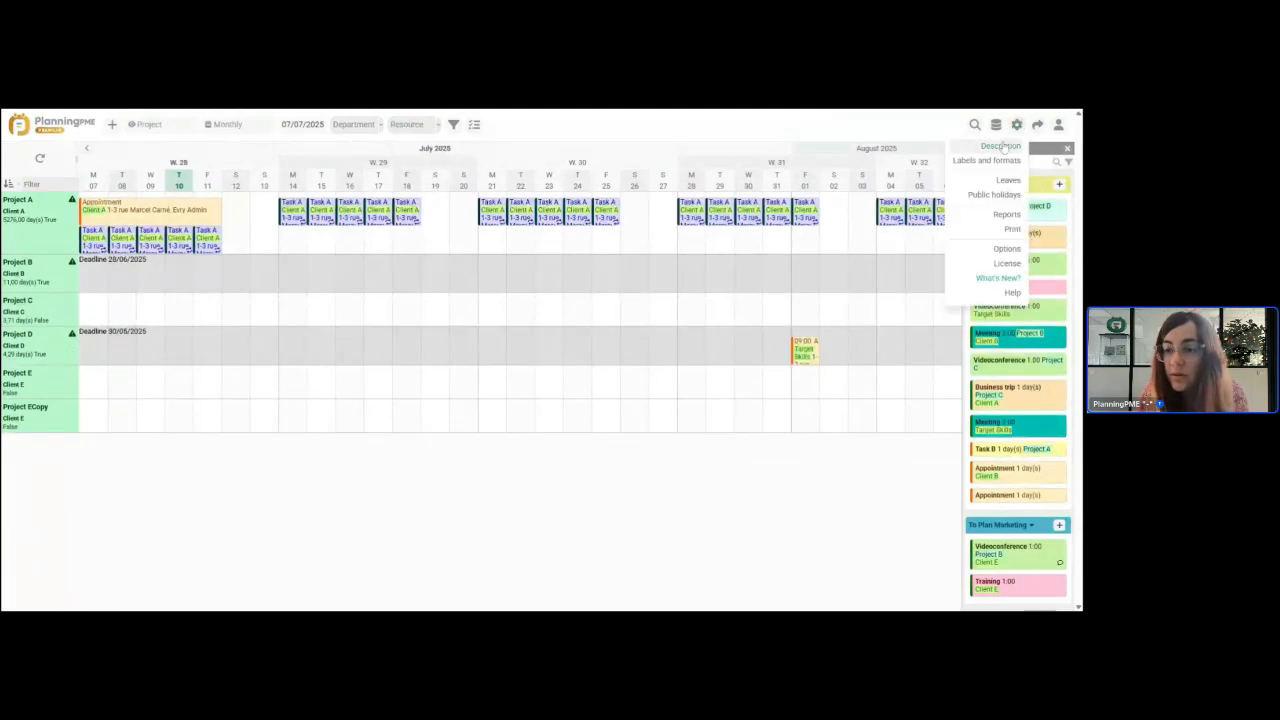
click(1003, 149)
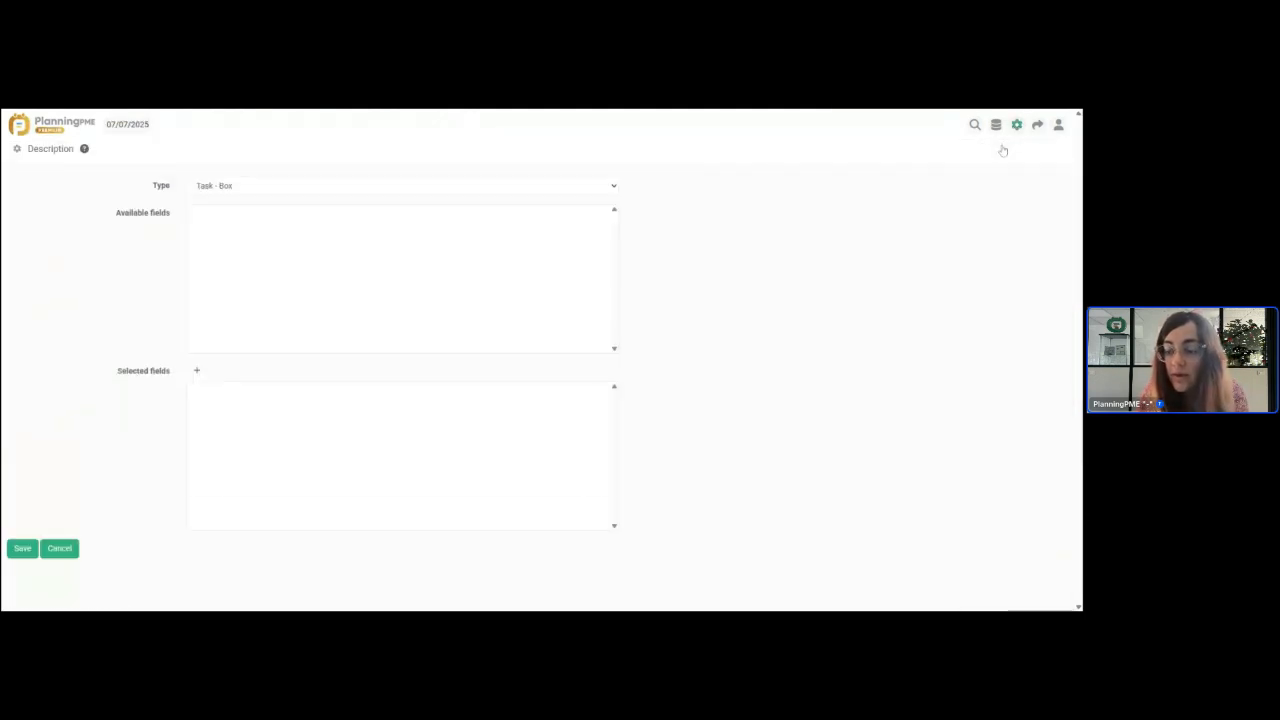
click(271, 190)
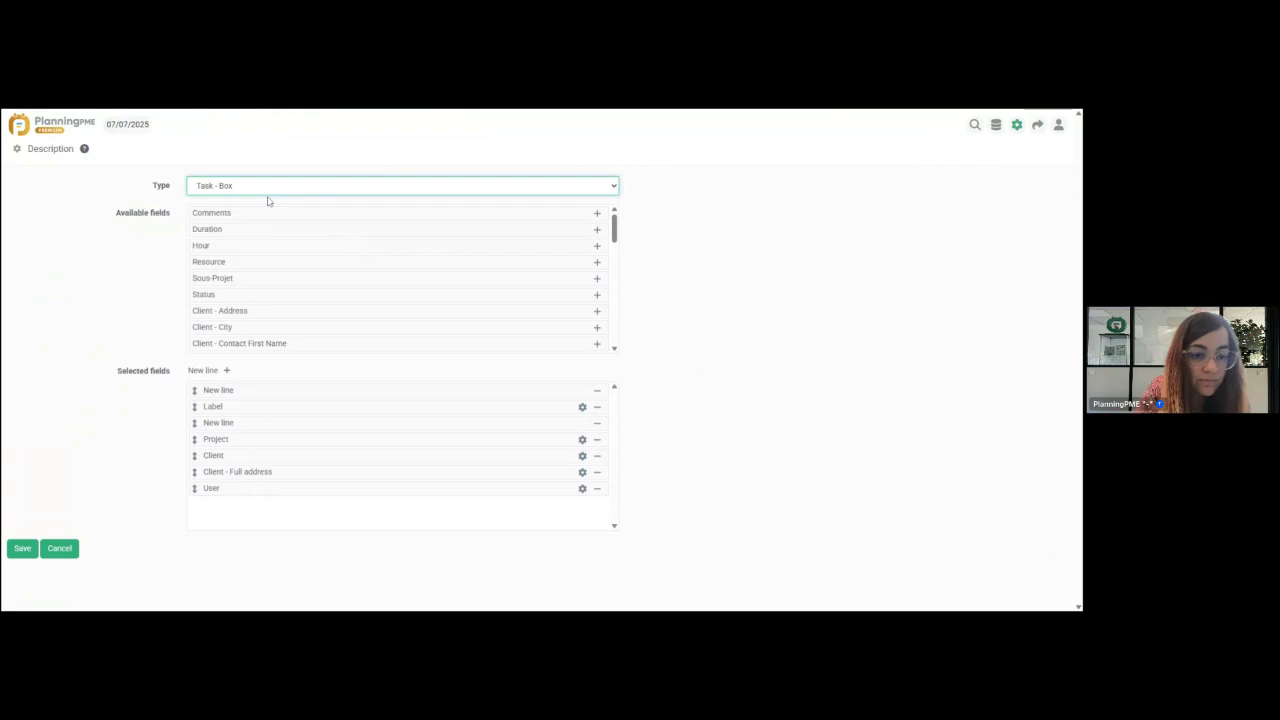
click(248, 360)
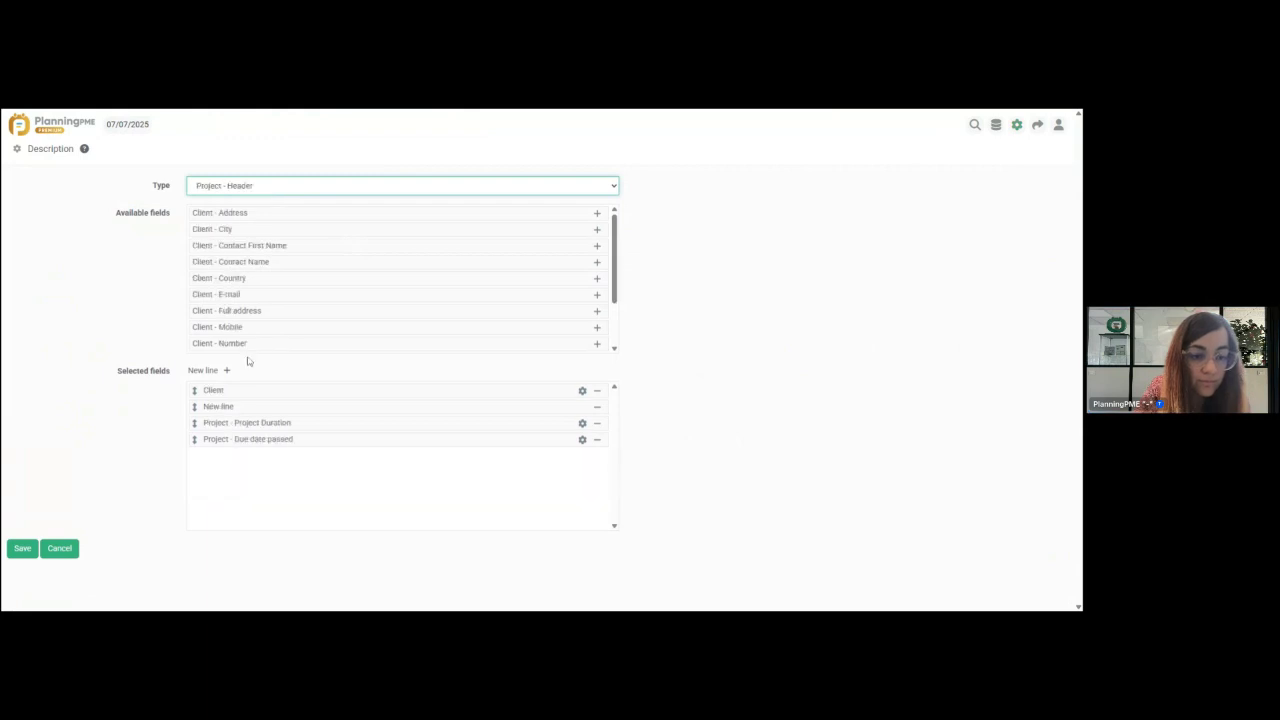
click(599, 441)
click(597, 424)
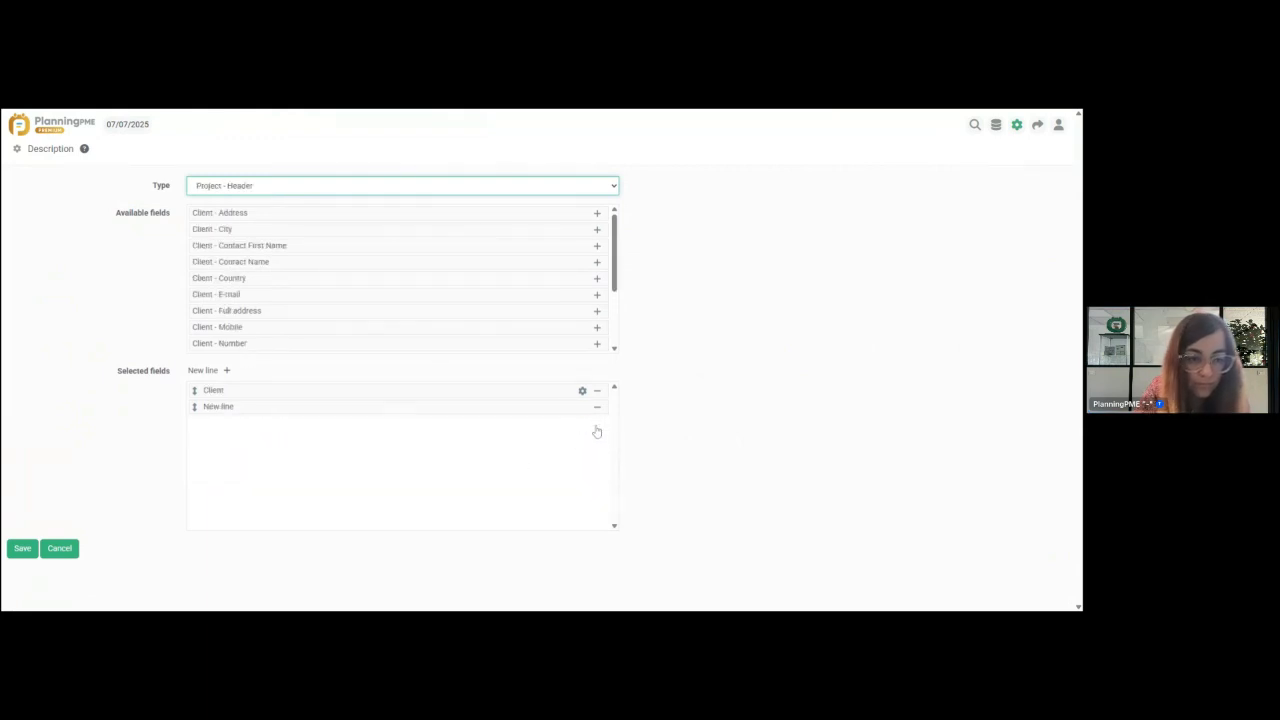
click(22, 548)
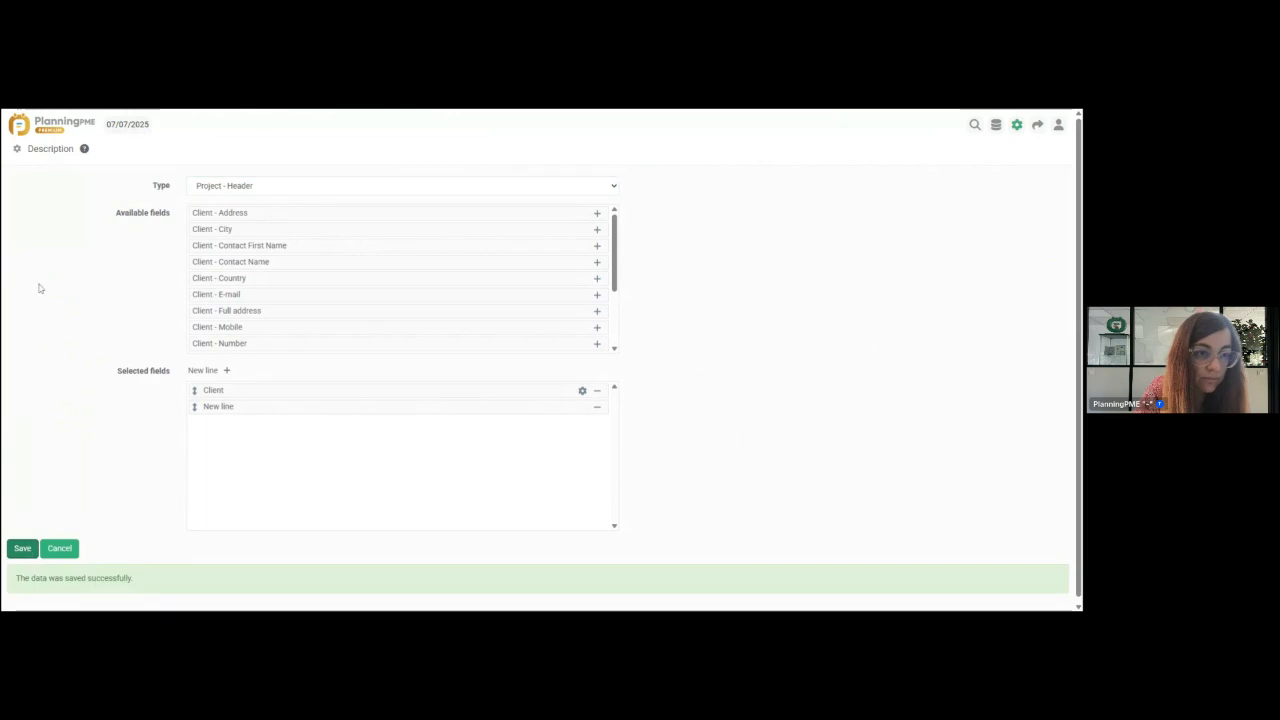
click(22, 126)
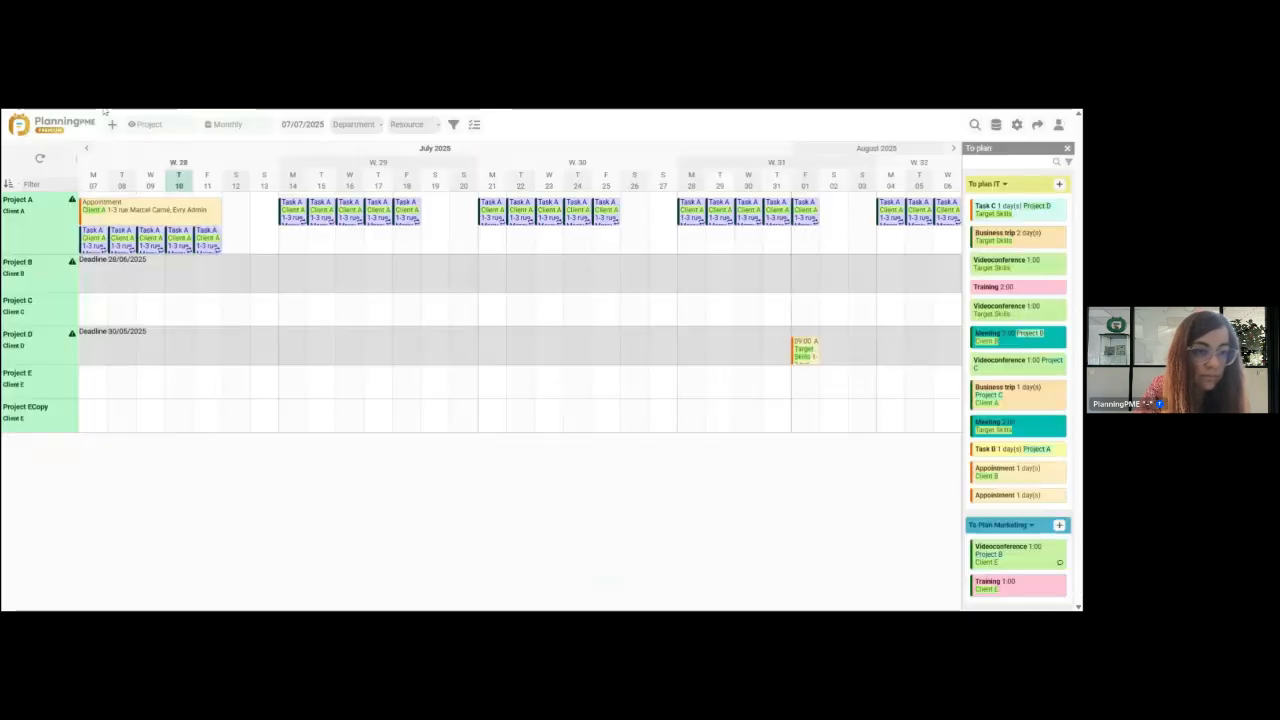
Step: Review the information in Project D's record and close it without saving
click(38, 349)
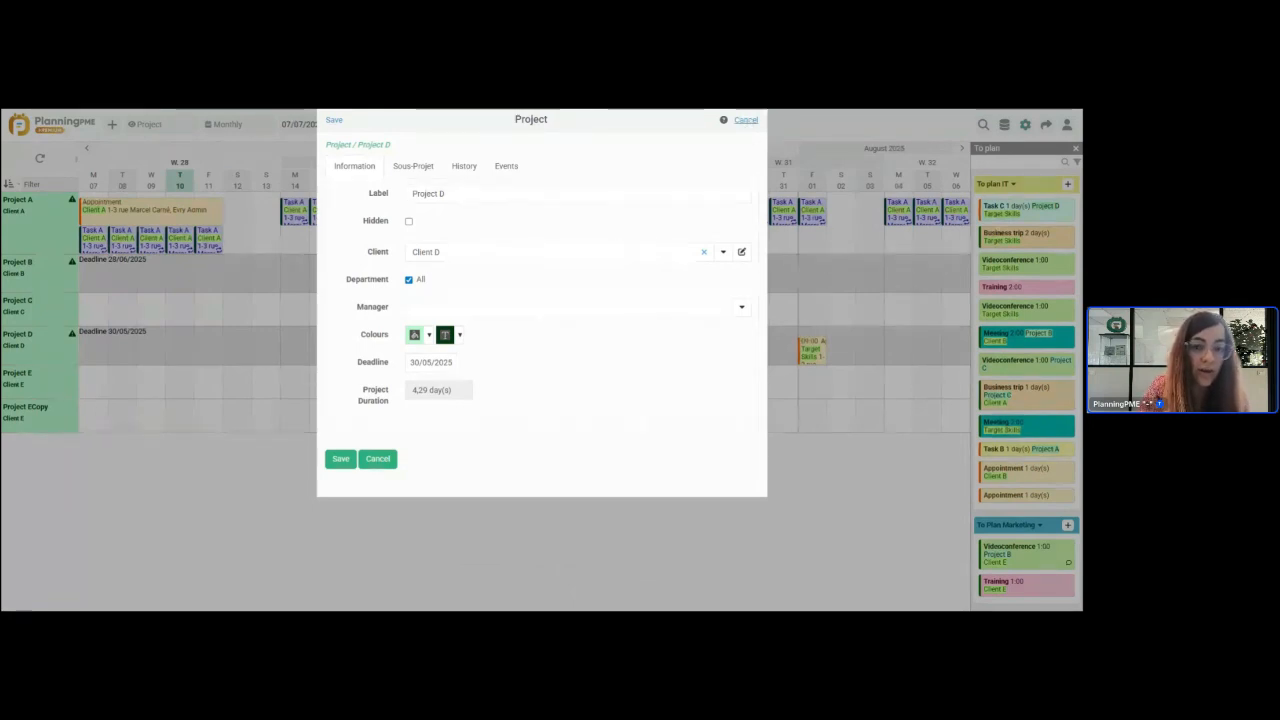
click(746, 120)
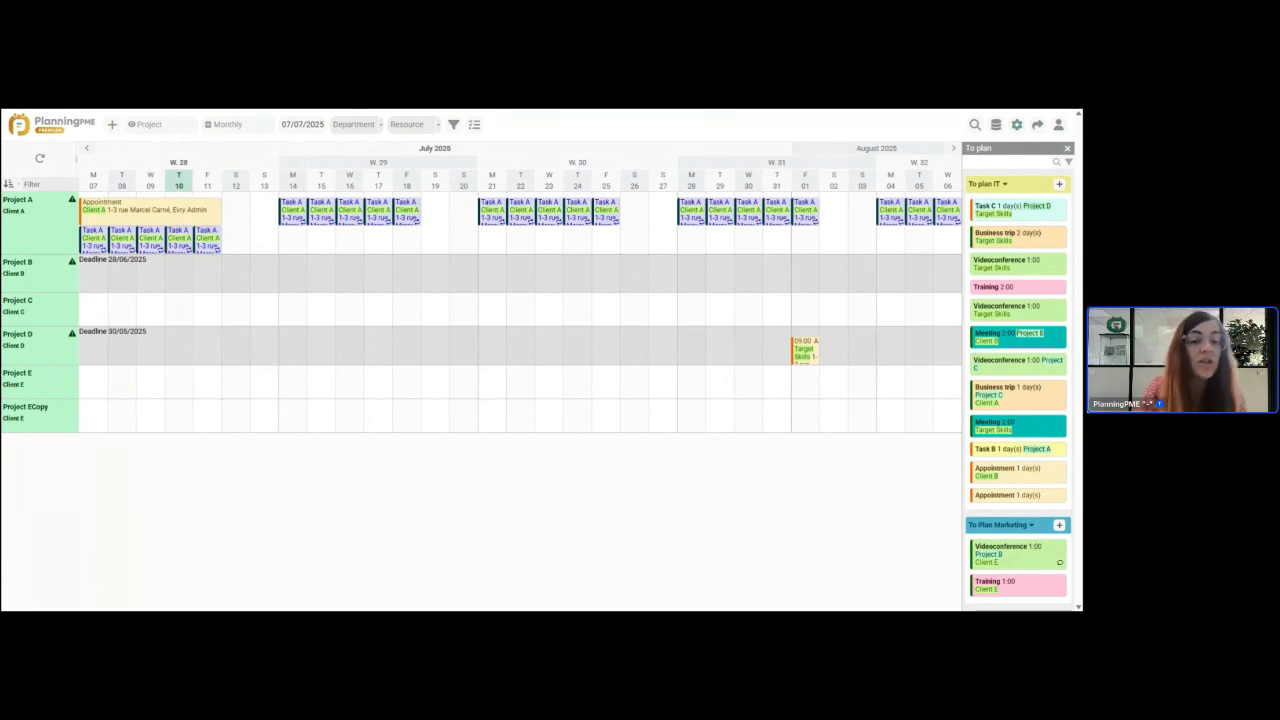
Step: Switch the planning to the Resource view, check the client caption in the 01/08/2025 Project D appointment and close the event
click(148, 125)
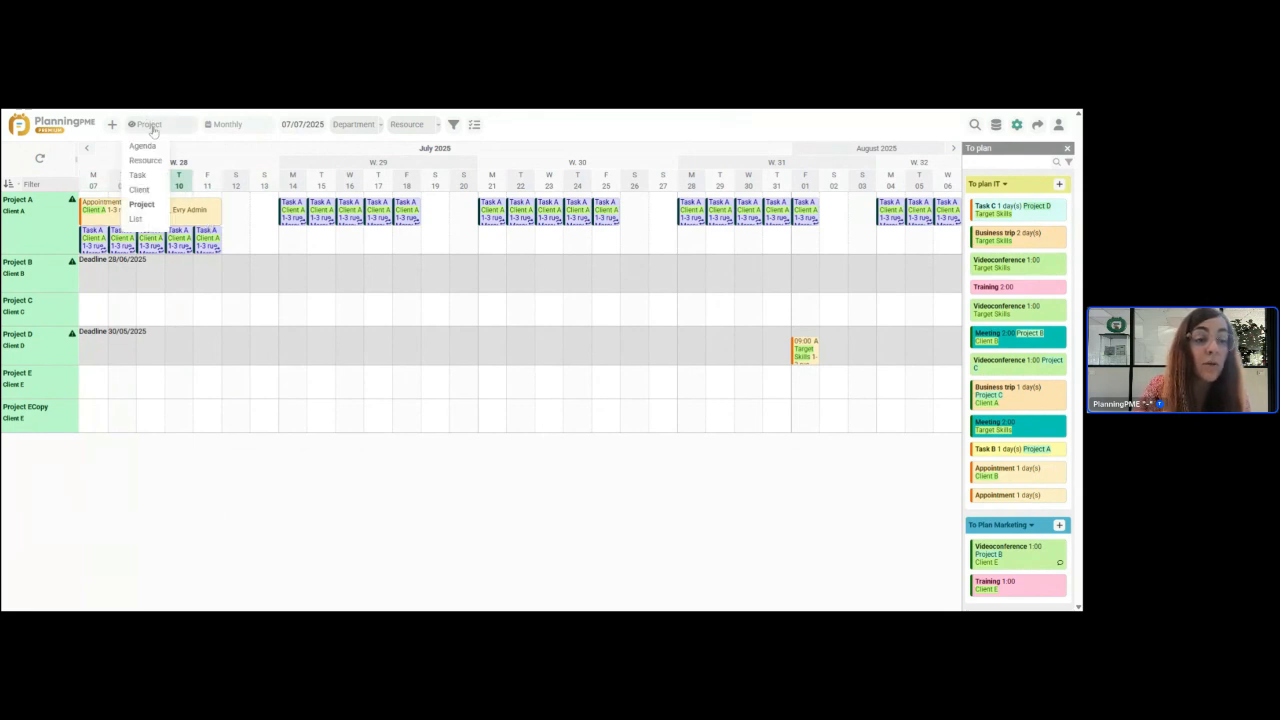
click(145, 160)
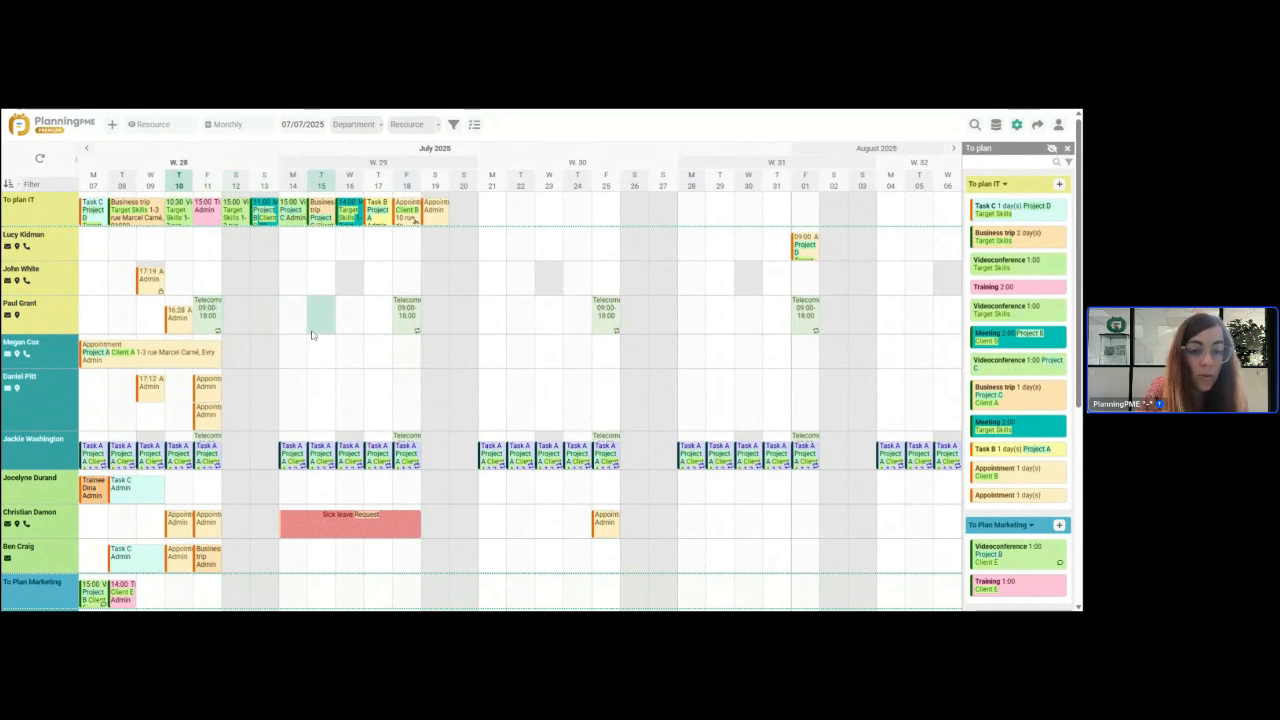
click(801, 257)
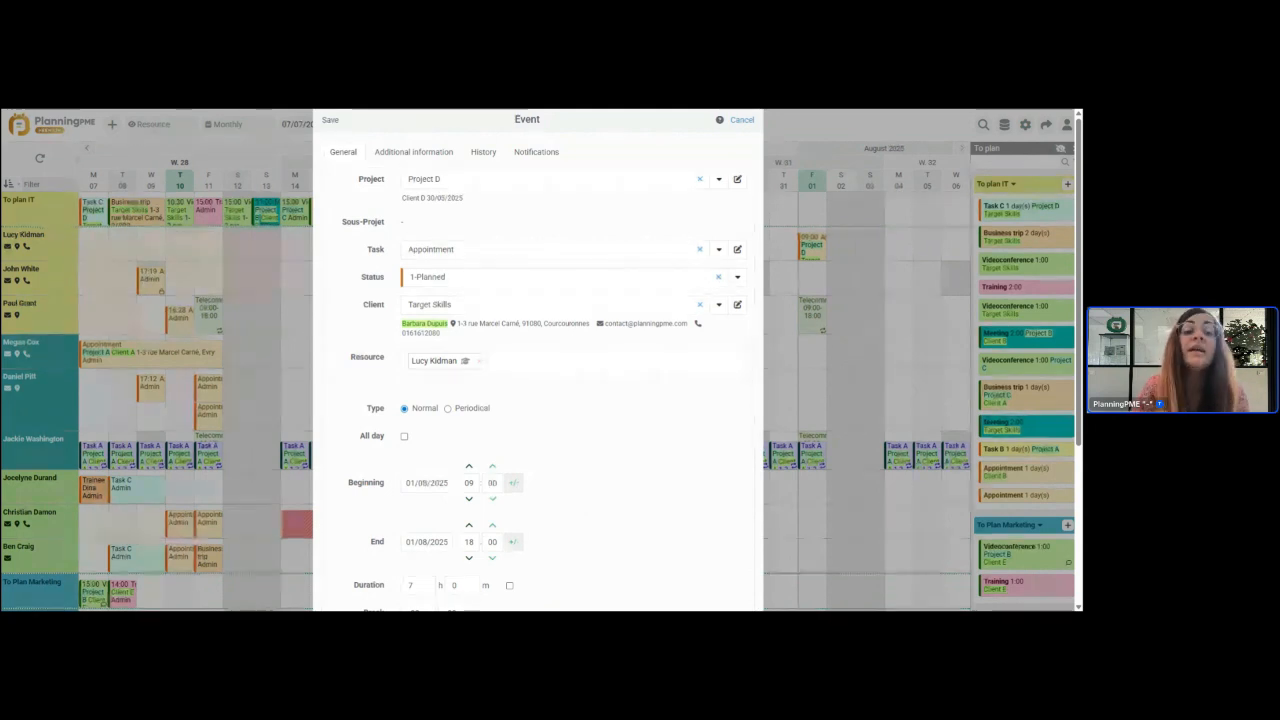
click(740, 120)
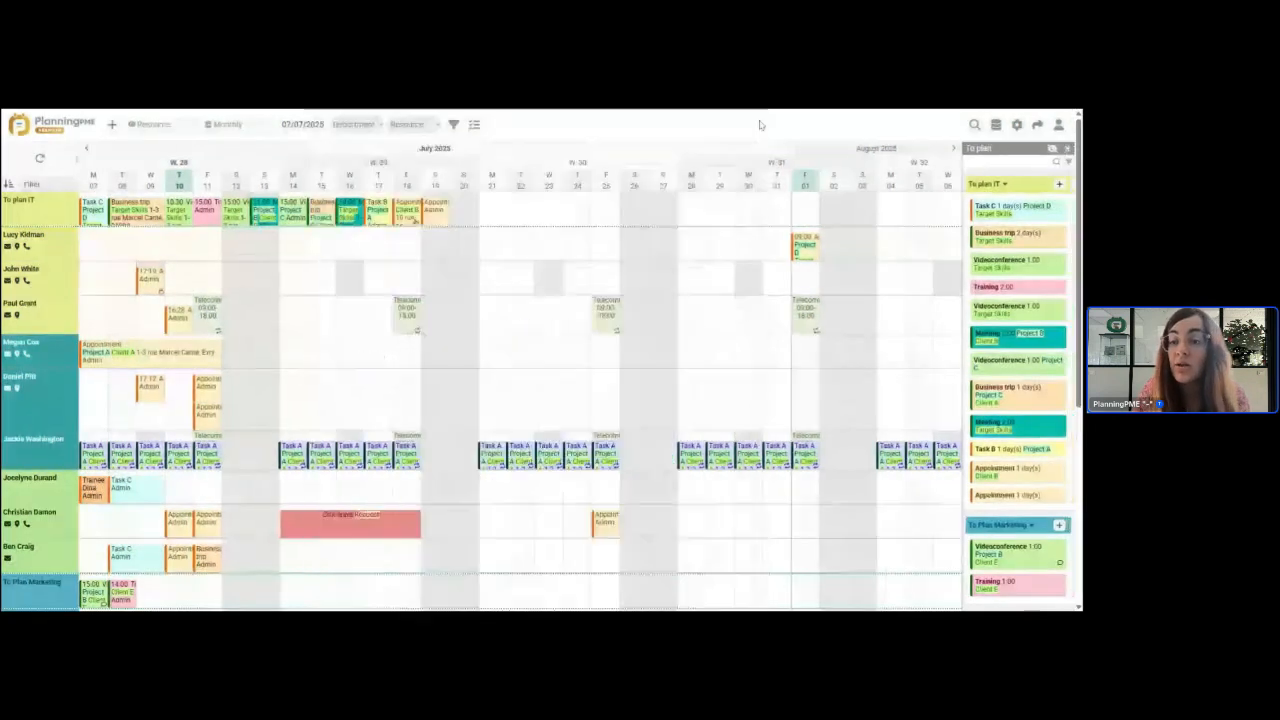
Step: Replace the Country field with the City field in the Client - Caption description, save and return to the planning
click(1016, 126)
click(1005, 147)
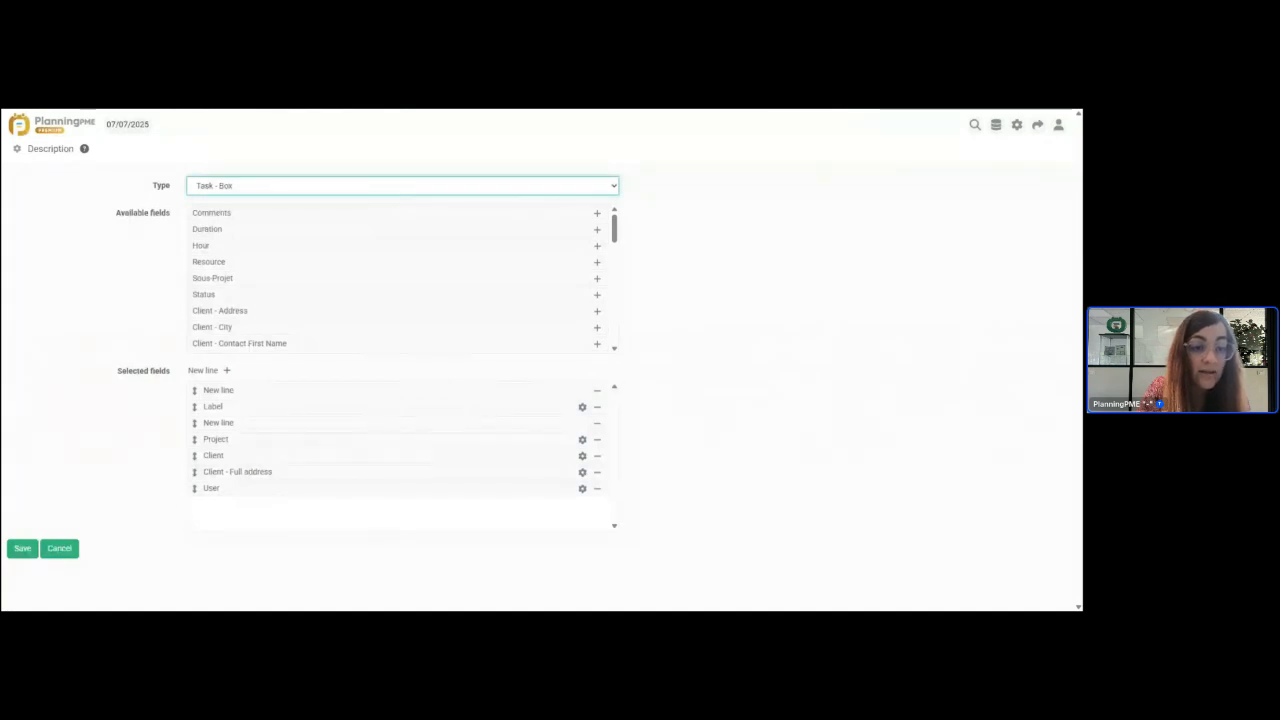
click(261, 329)
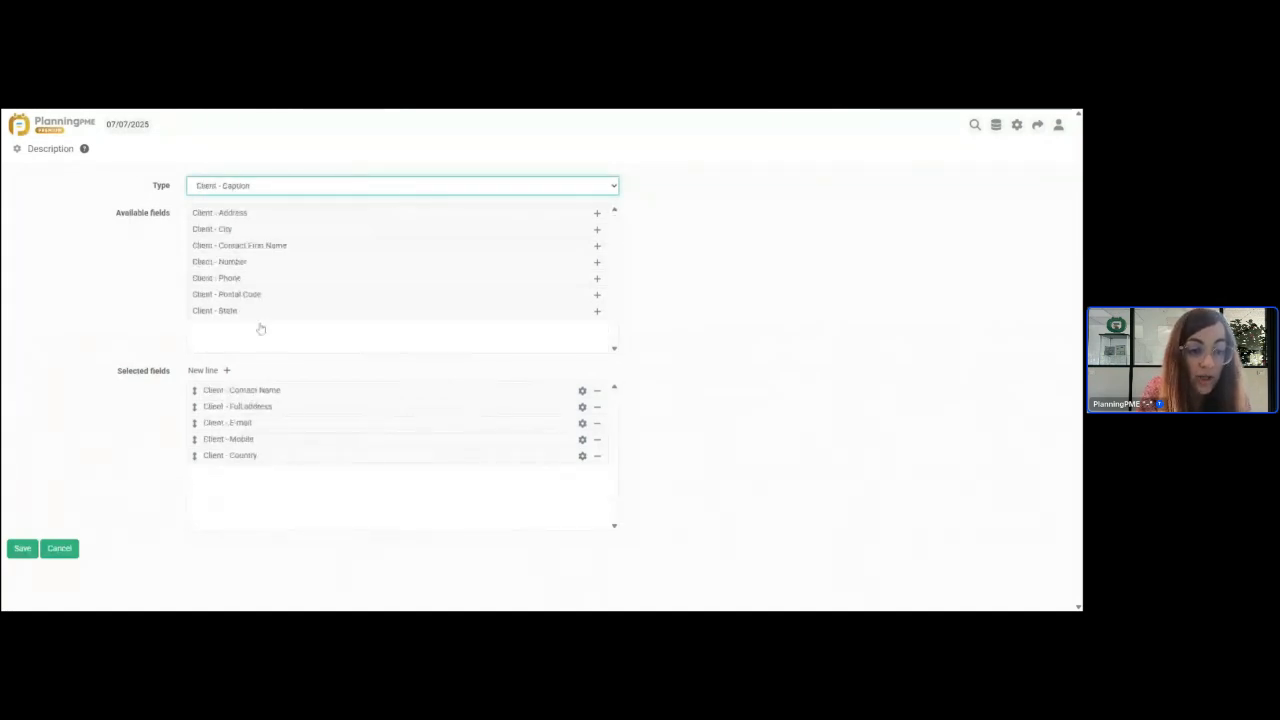
click(598, 459)
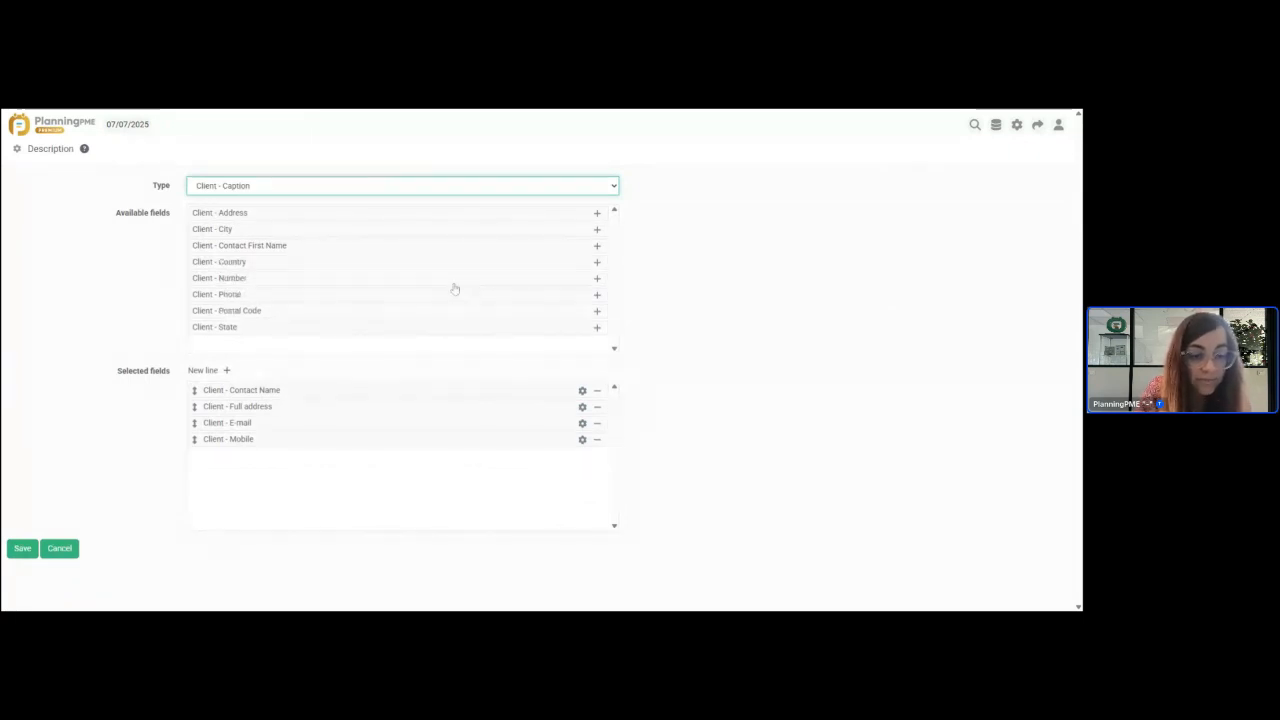
click(598, 230)
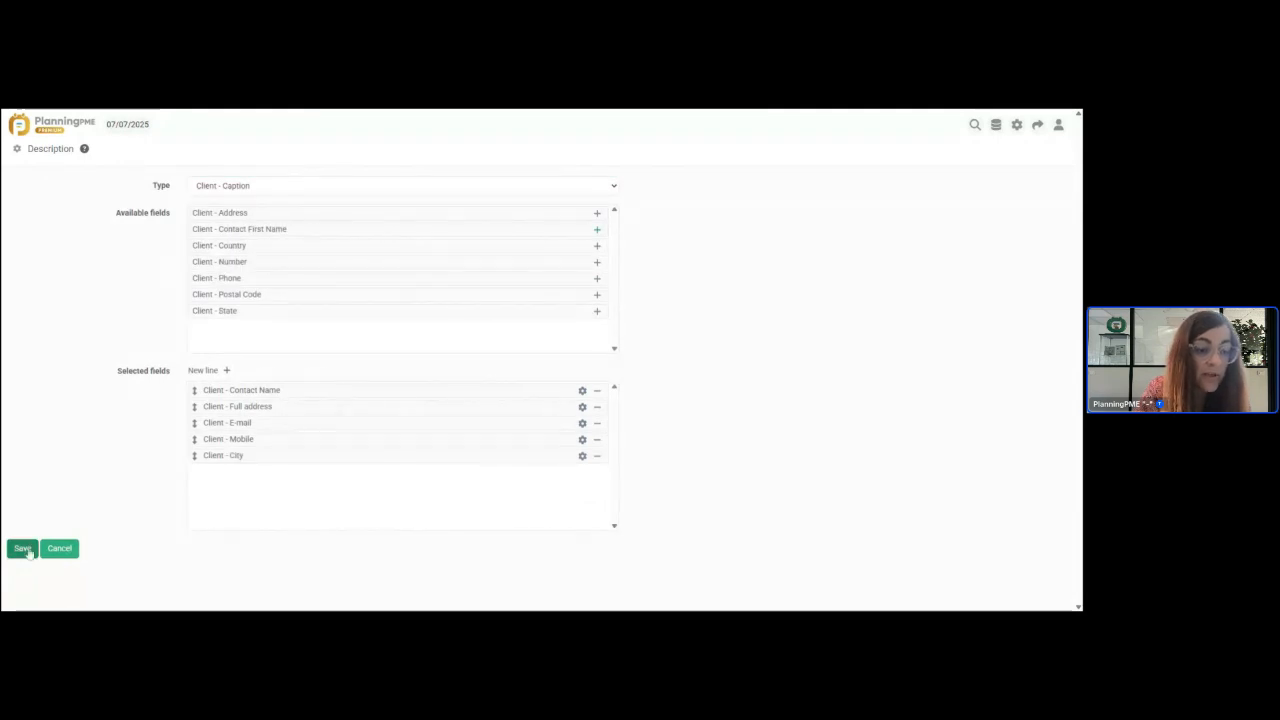
click(24, 550)
click(24, 133)
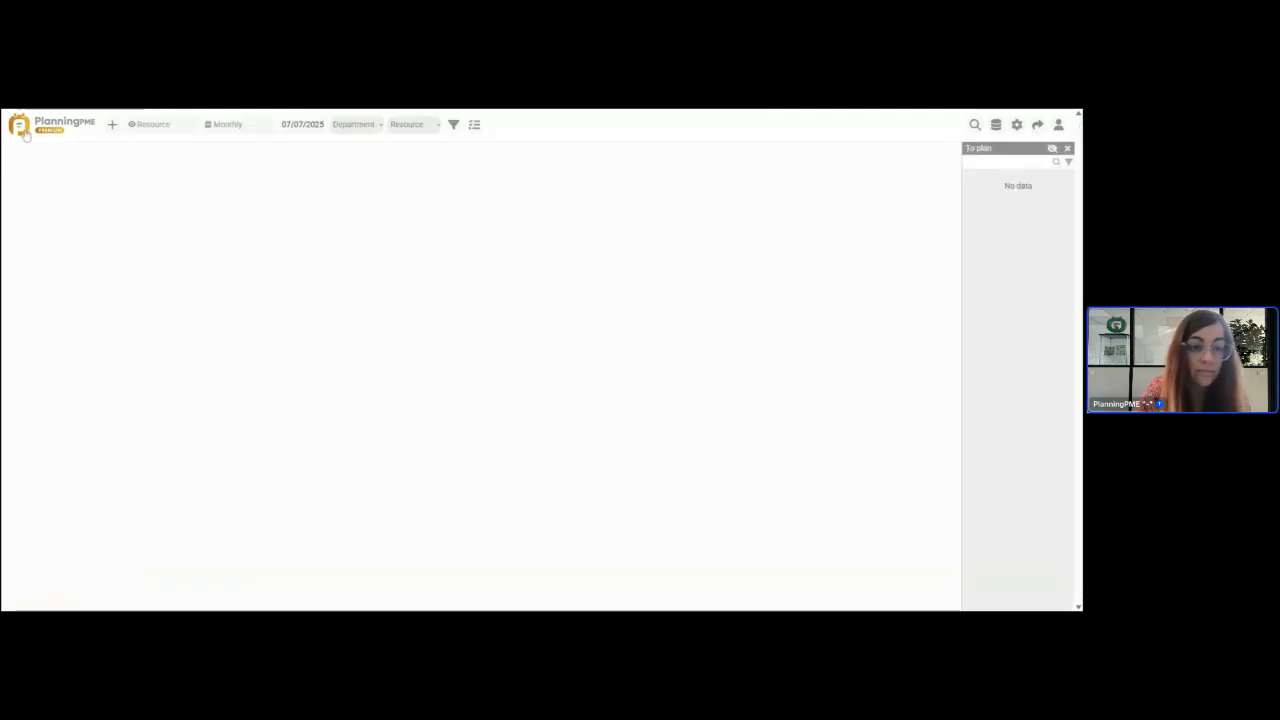
Step: Reopen the 01/08/2025 Project D appointment to examine the updated client caption and close it without saving
click(810, 259)
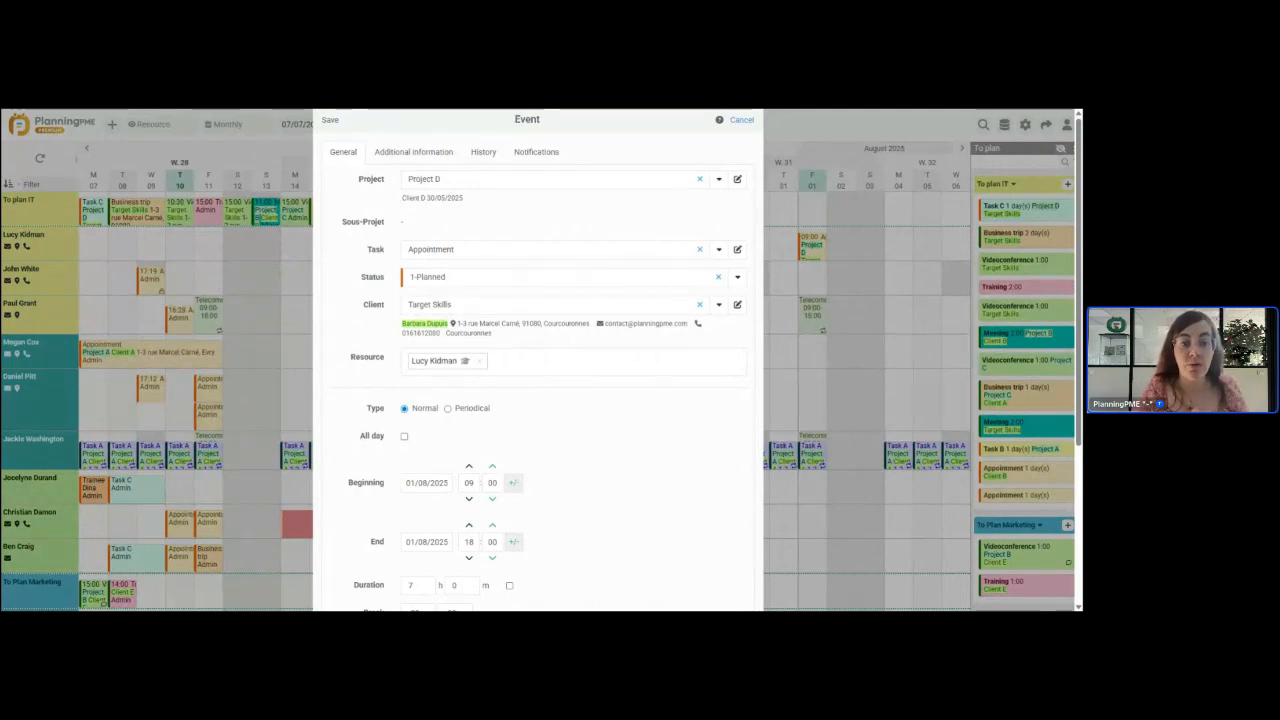
click(748, 120)
Step: Remove the Project - Deadline and Client fields from the Project - Caption description, save and return to the planning
click(1016, 126)
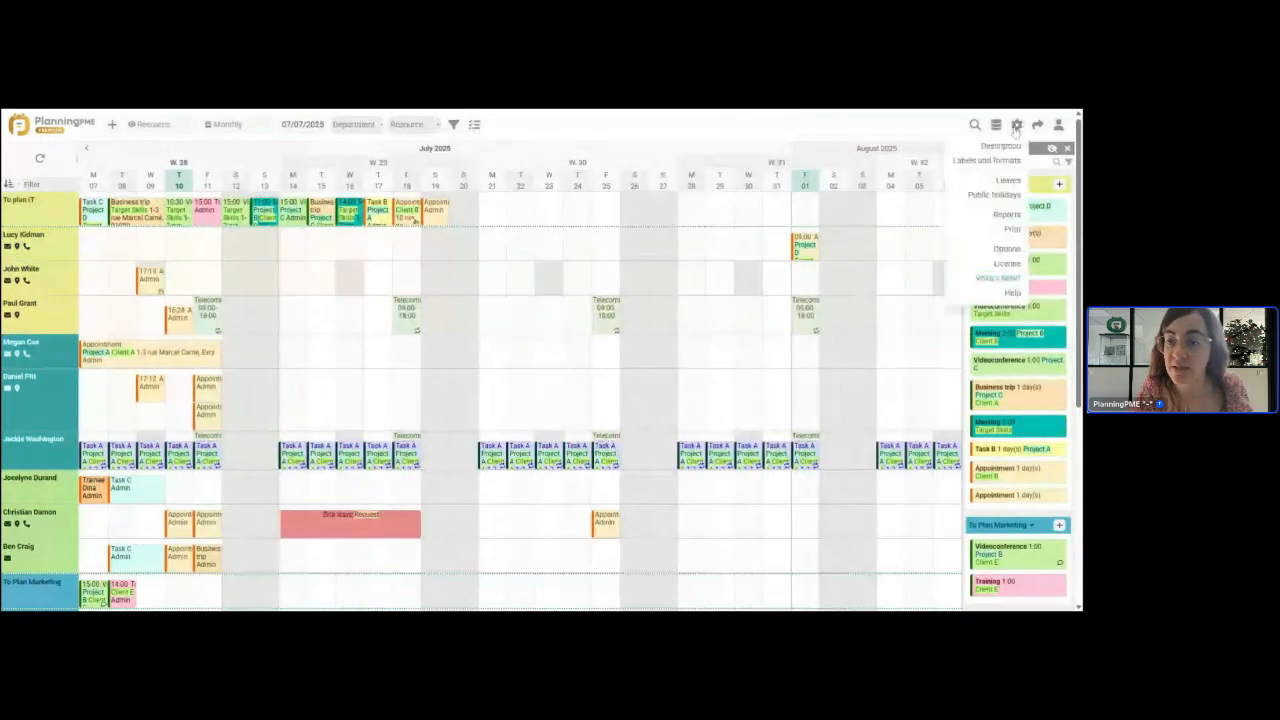
click(977, 146)
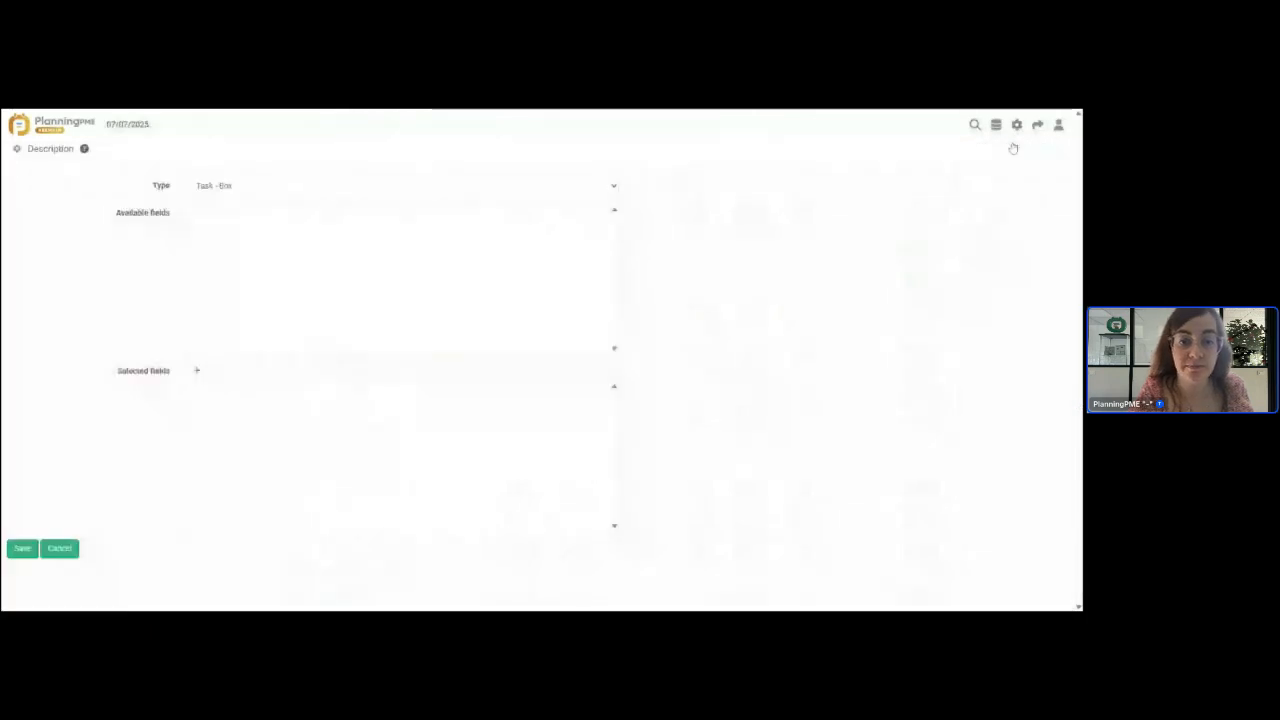
click(416, 185)
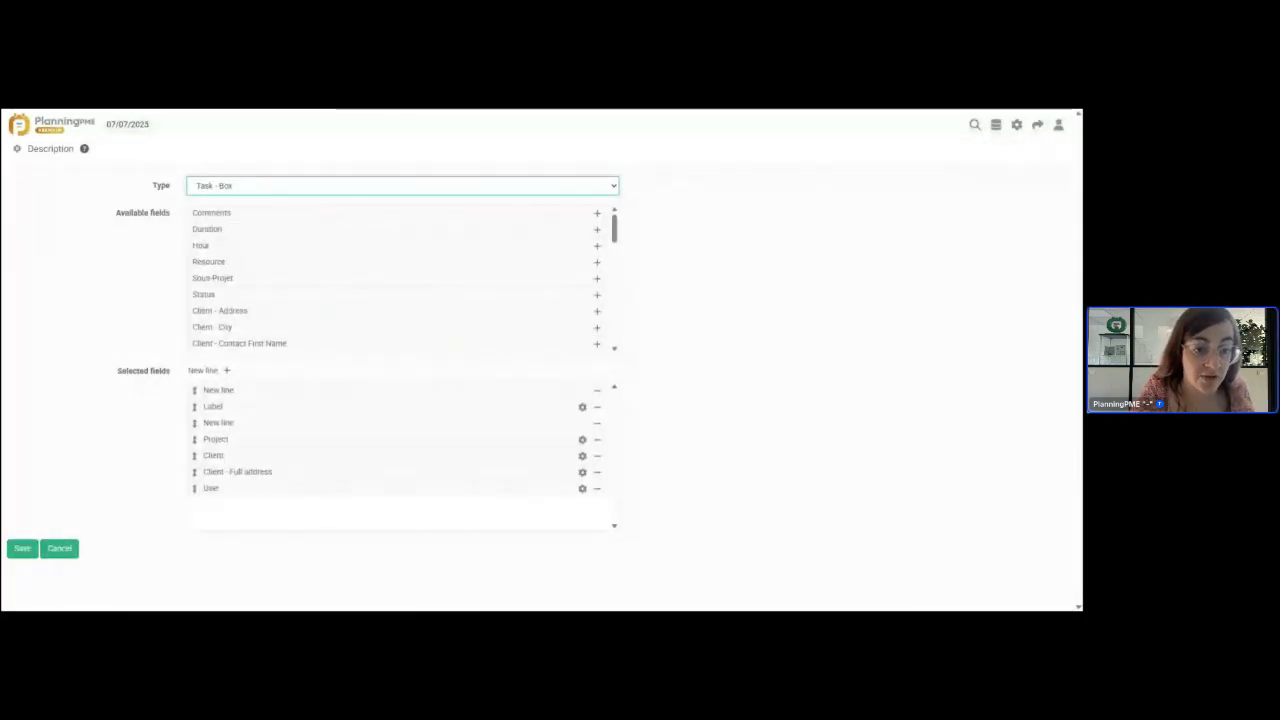
click(400, 222)
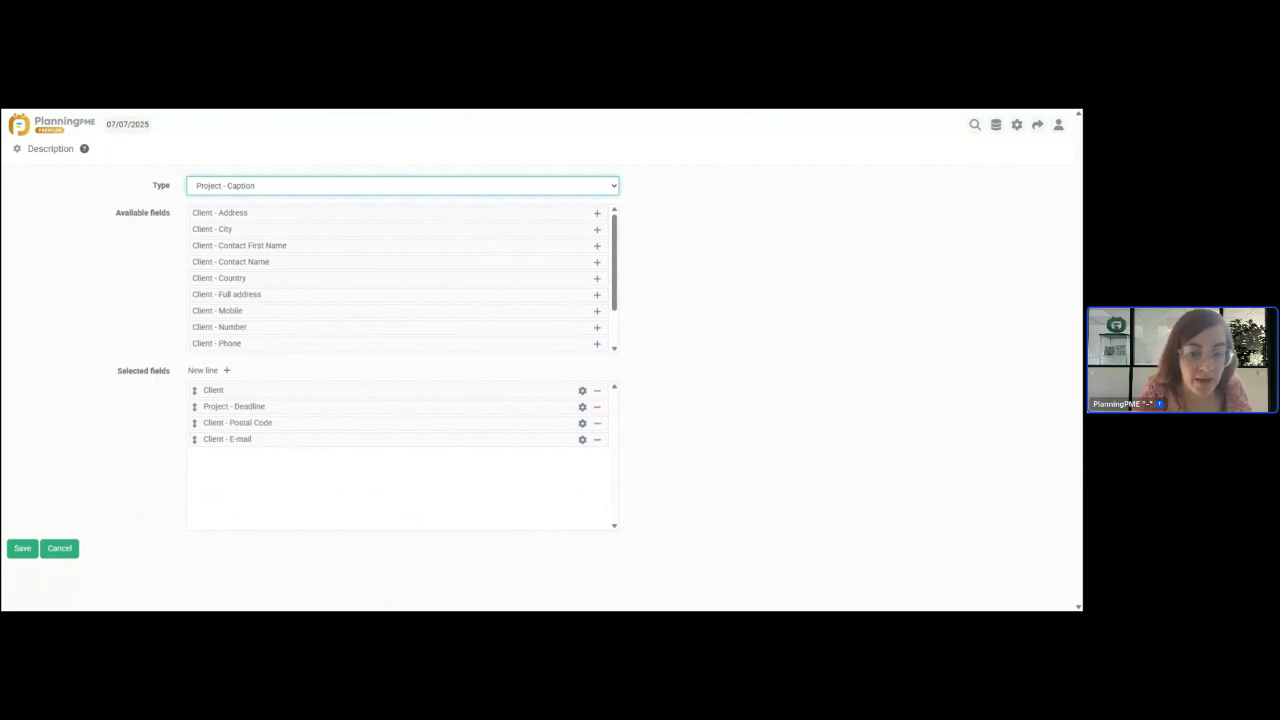
click(597, 408)
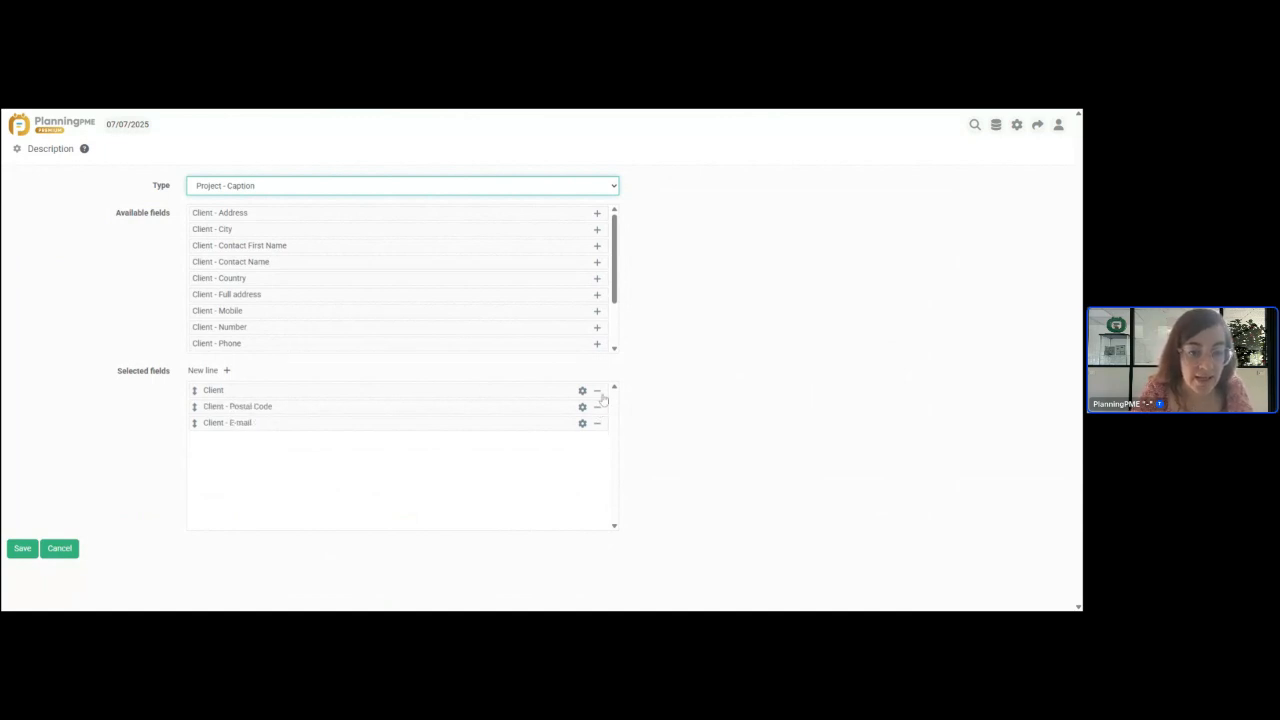
click(598, 391)
click(24, 550)
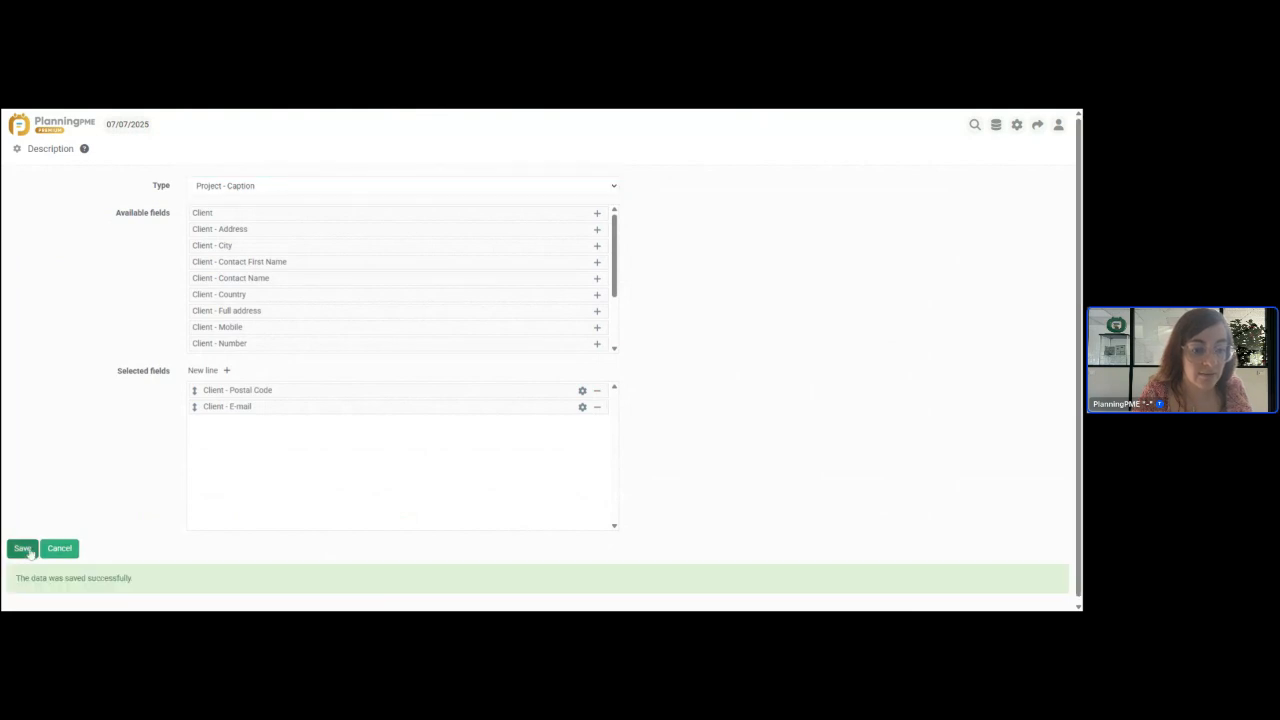
click(24, 128)
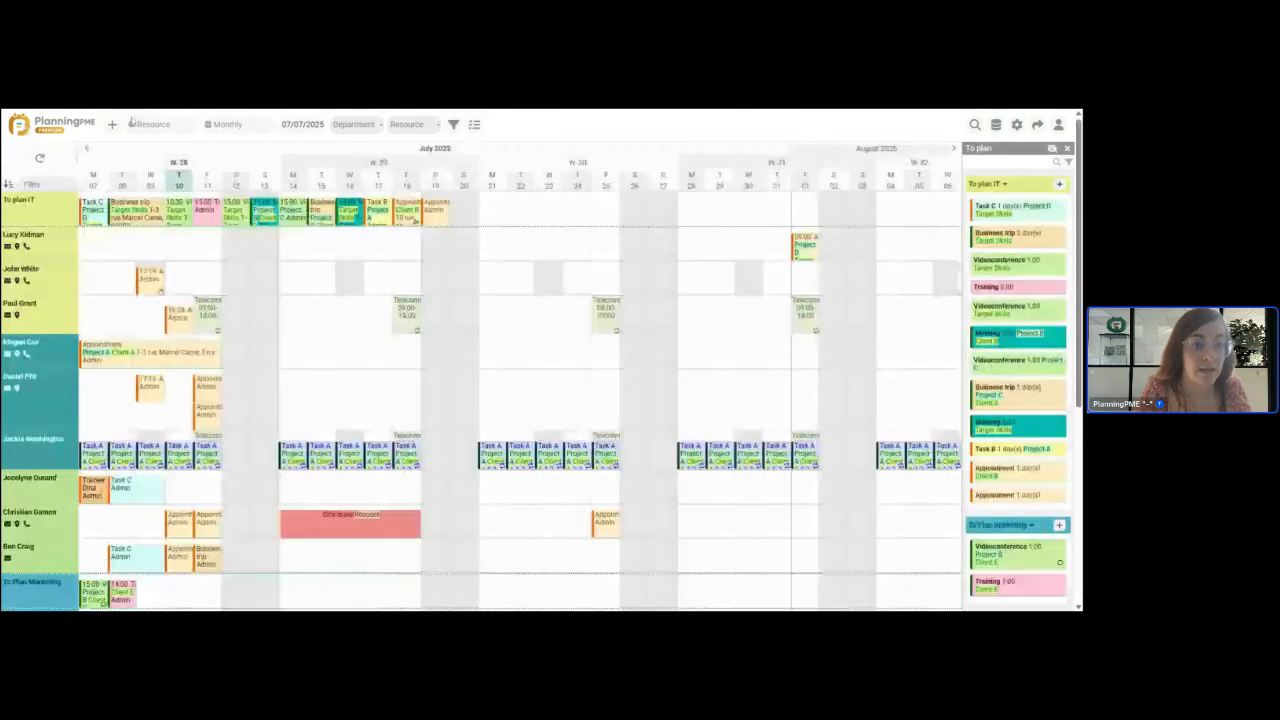
Step: Check Project B's record and the caption in Project A's appointment from the Project view, closing both unsaved, and return to the Resource view
click(145, 124)
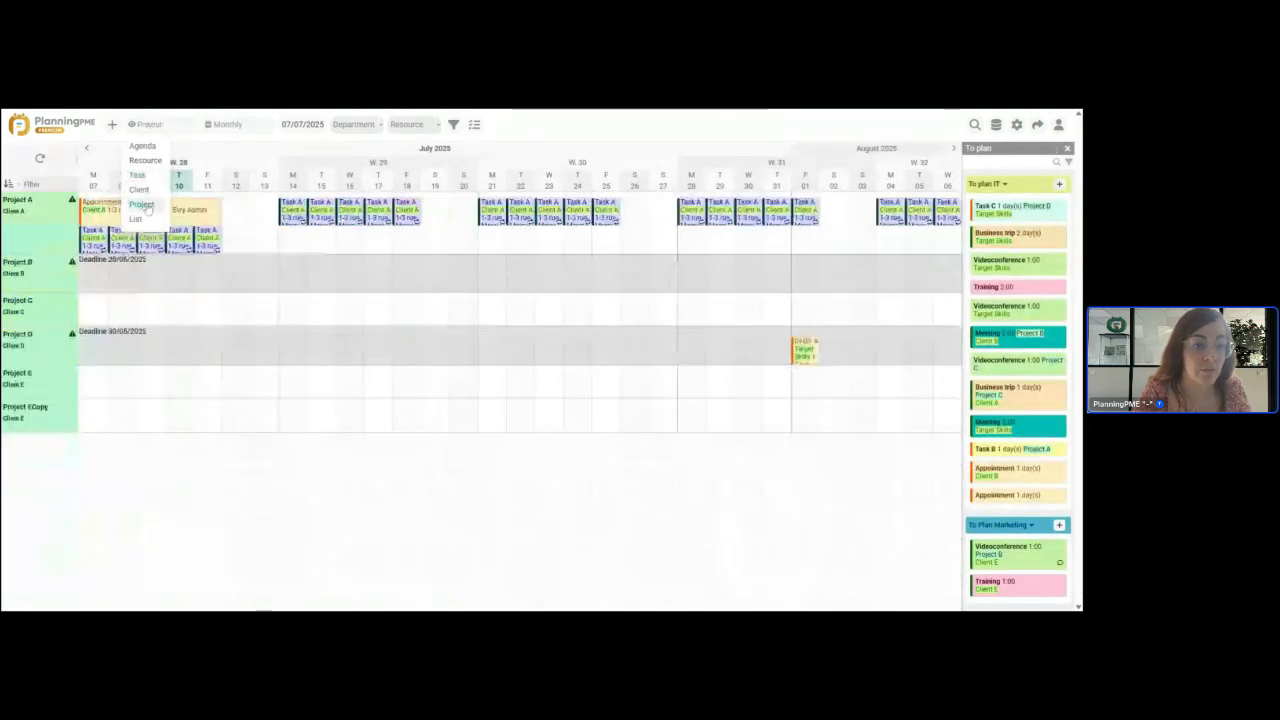
click(45, 281)
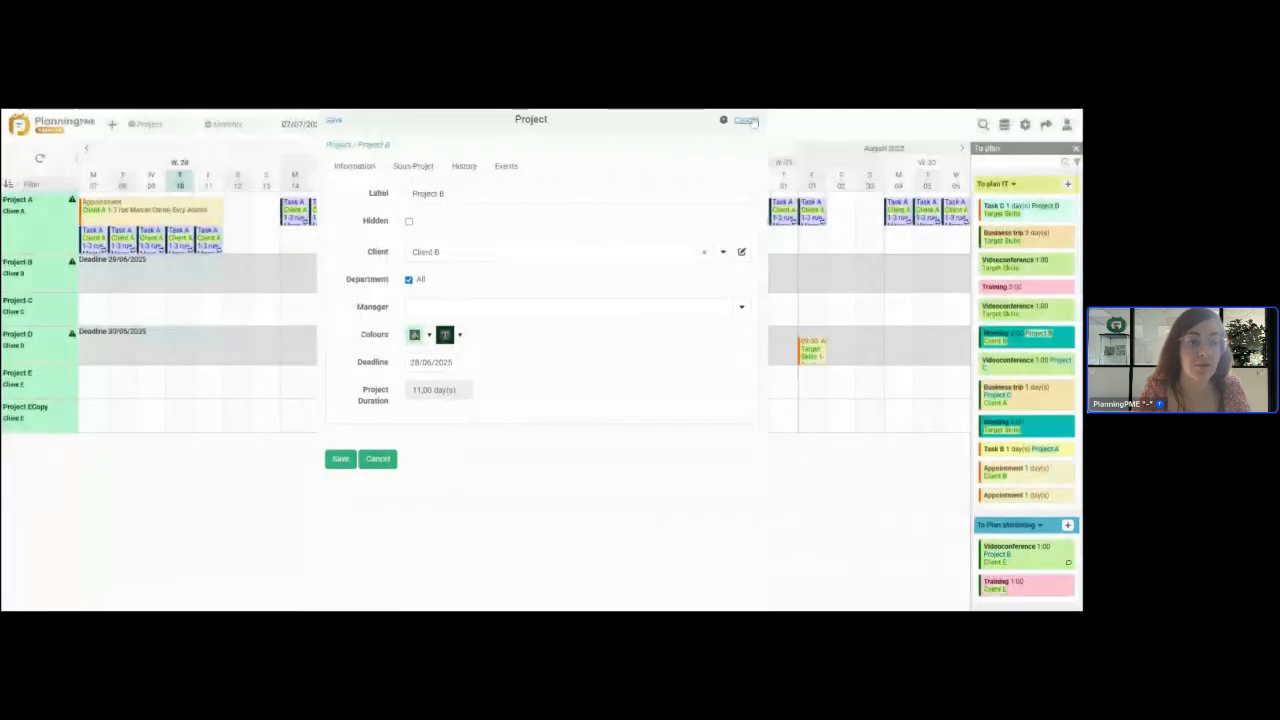
click(746, 120)
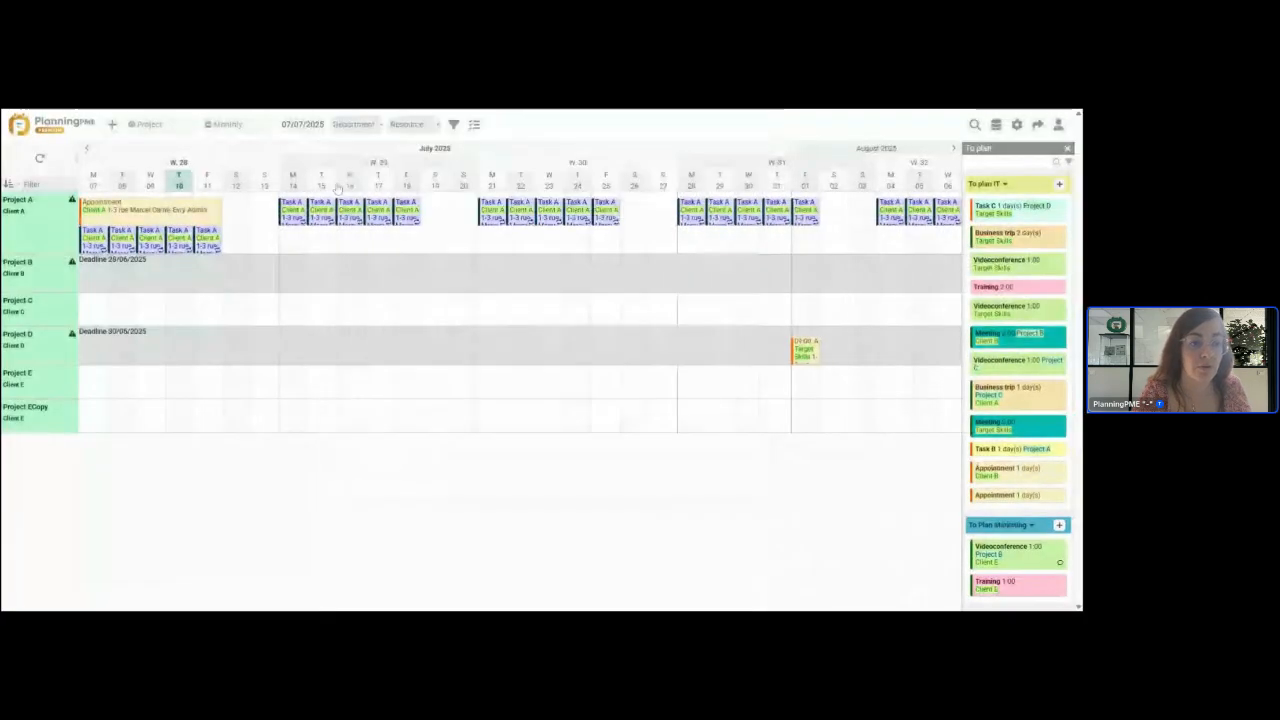
click(205, 214)
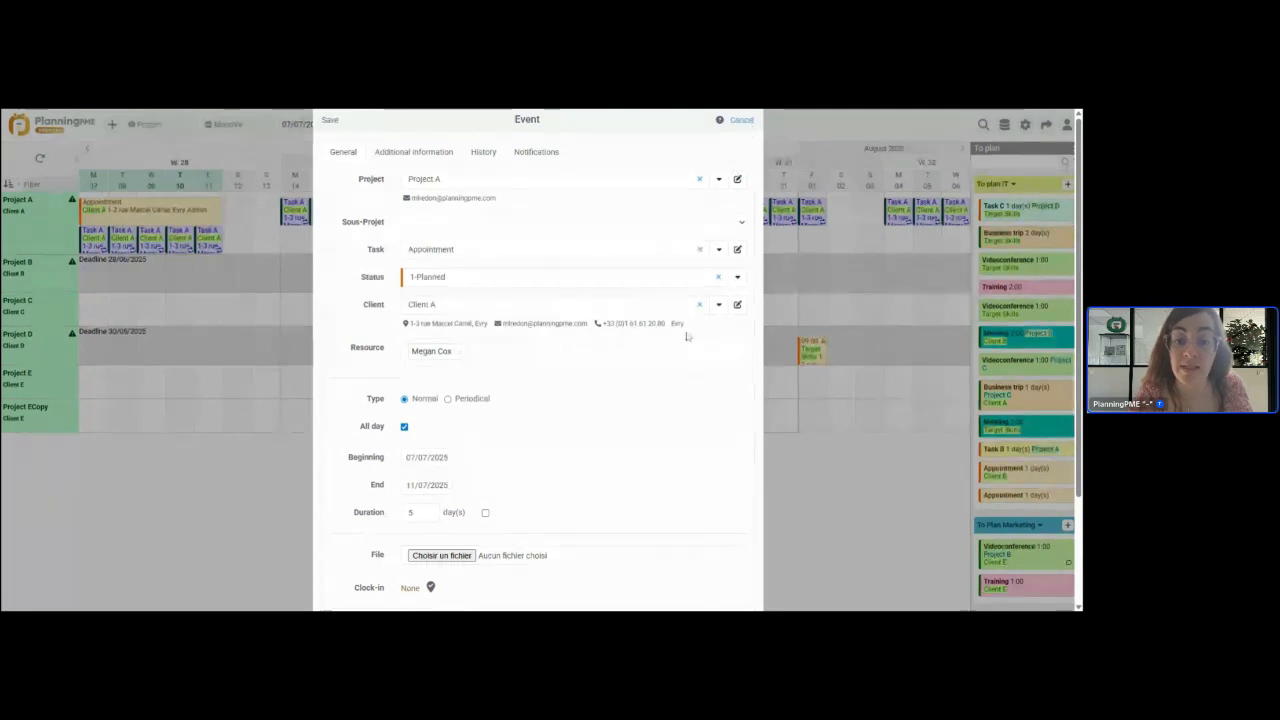
click(739, 120)
click(145, 124)
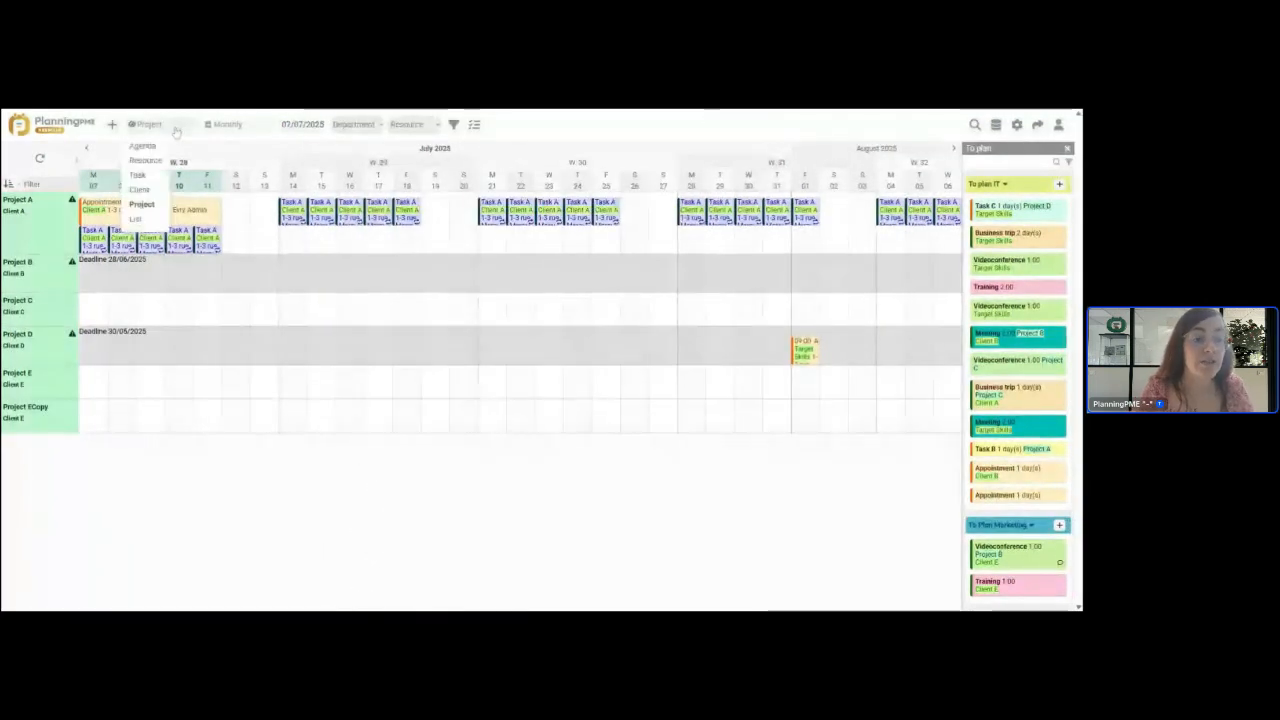
click(150, 161)
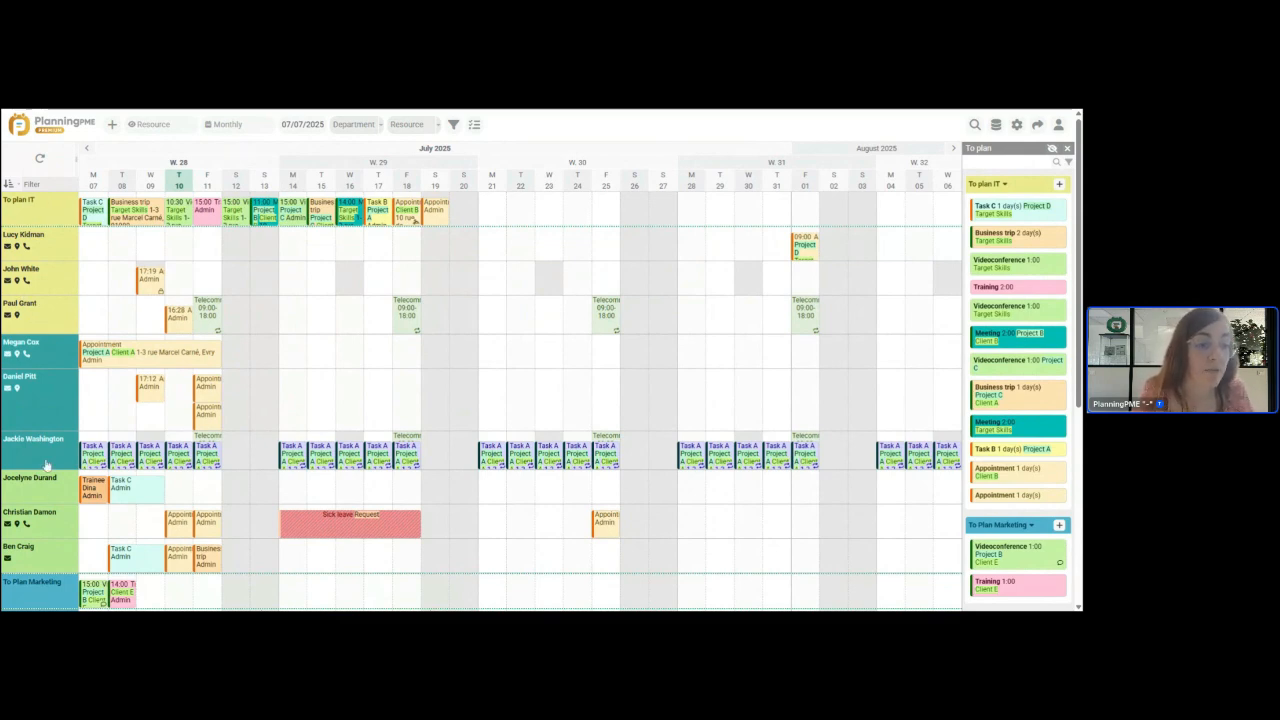
Step: Examine the row headers in the Client and Project views and switch back to the Resource view
click(155, 124)
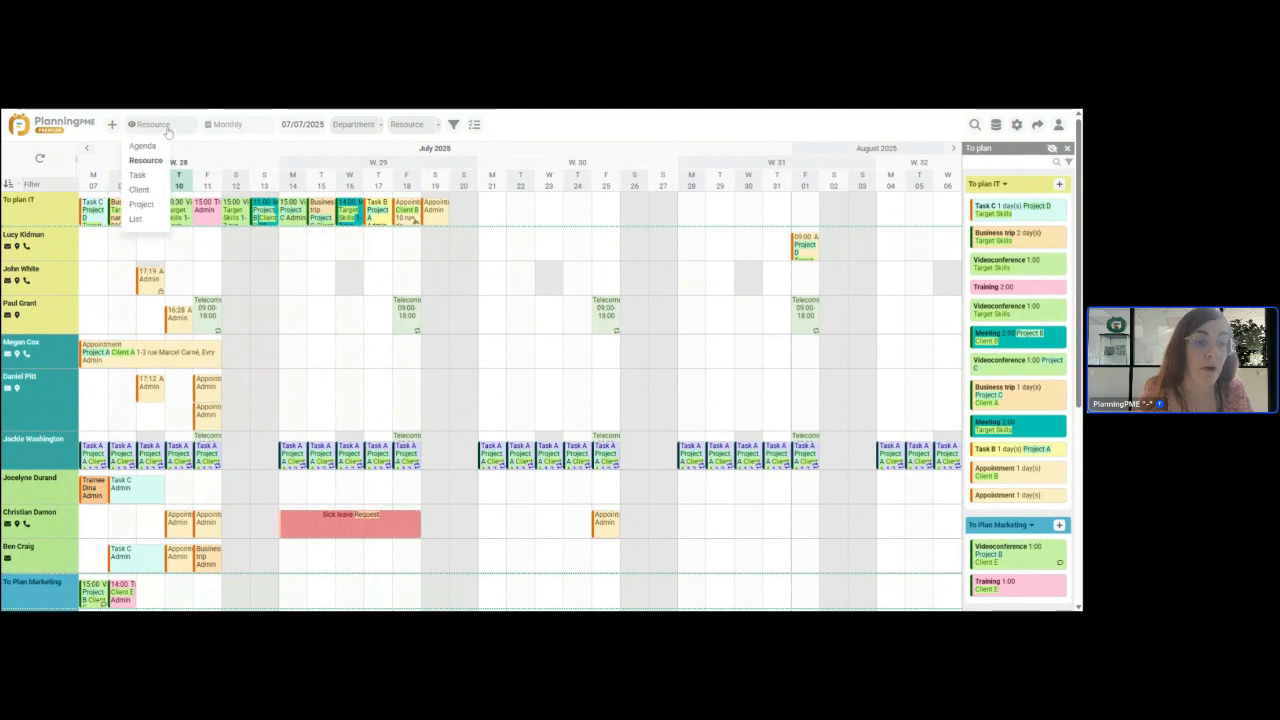
click(146, 189)
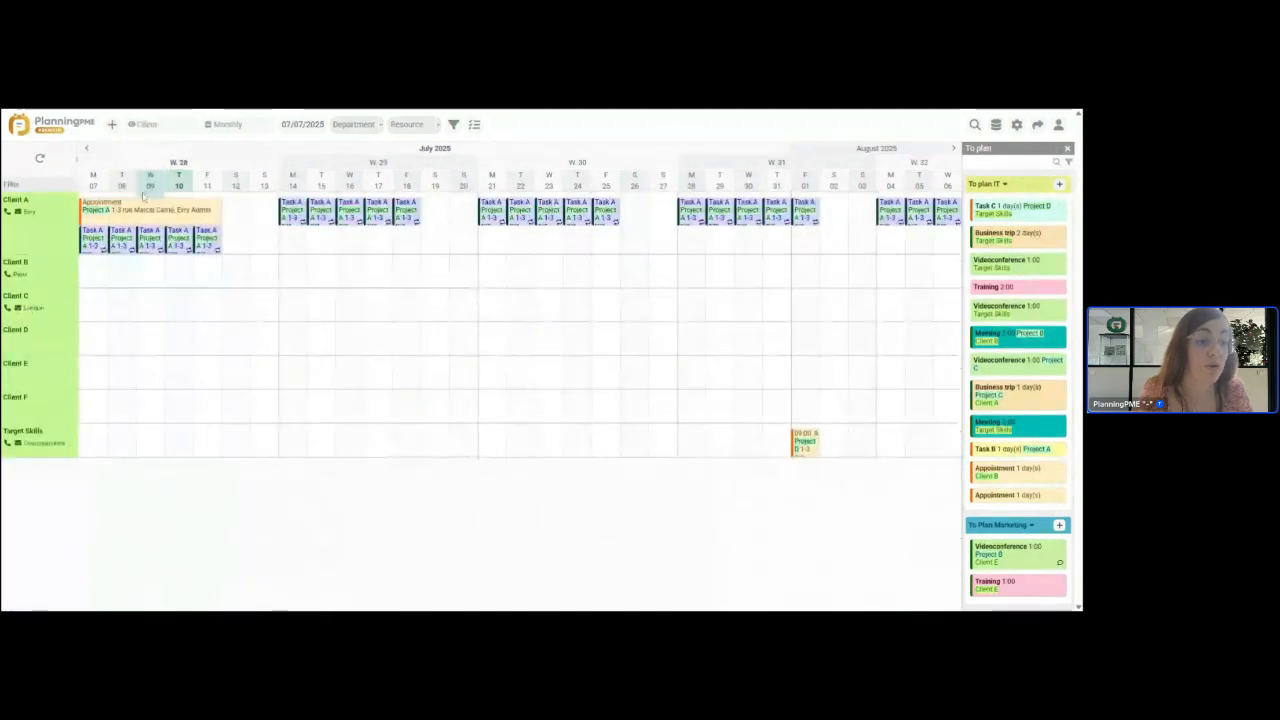
click(148, 125)
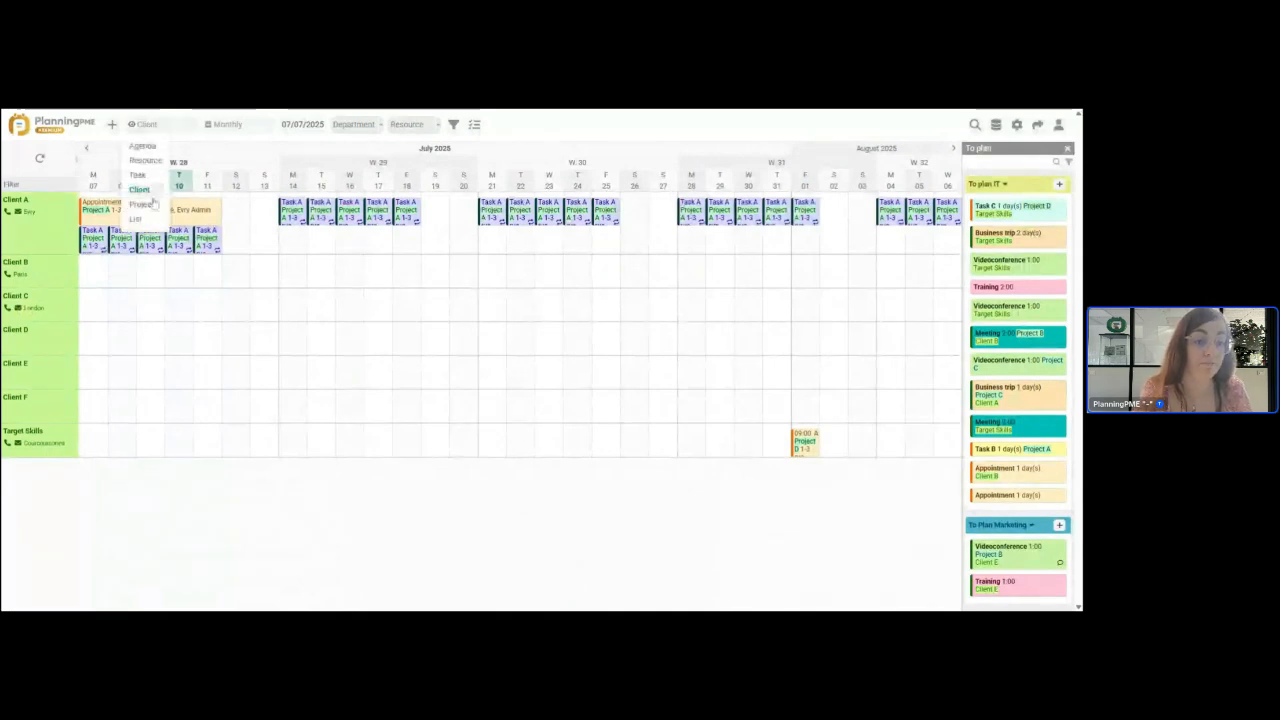
click(148, 203)
click(150, 125)
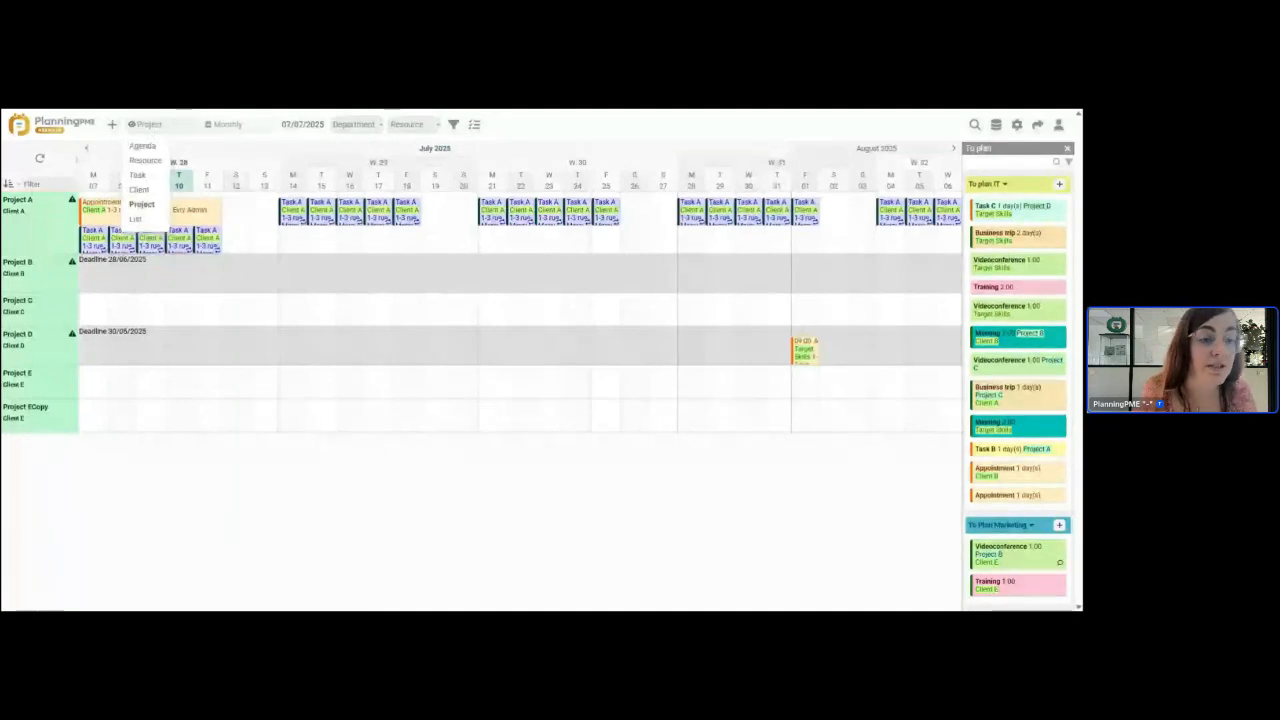
click(147, 162)
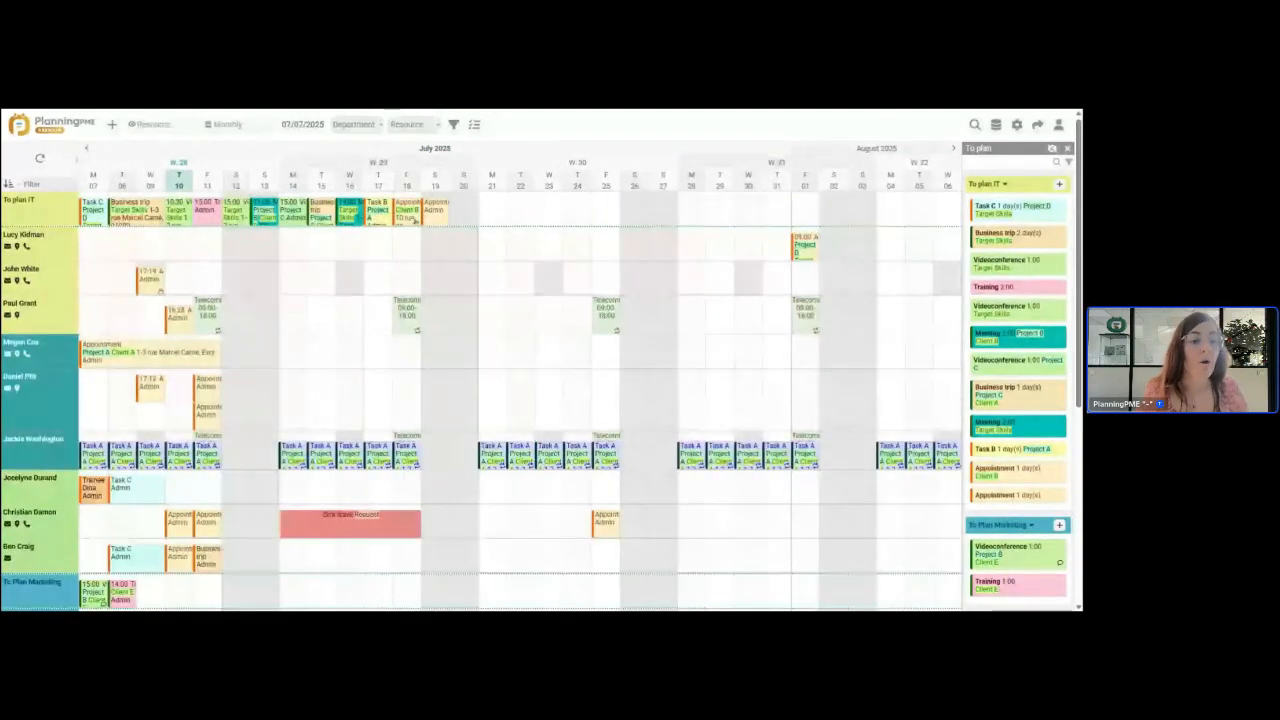
Step: Check the To plan IT appointment on 19/07/2025 and the 01/08/2025 Project D appointment, closing each without saving
double_click(435, 207)
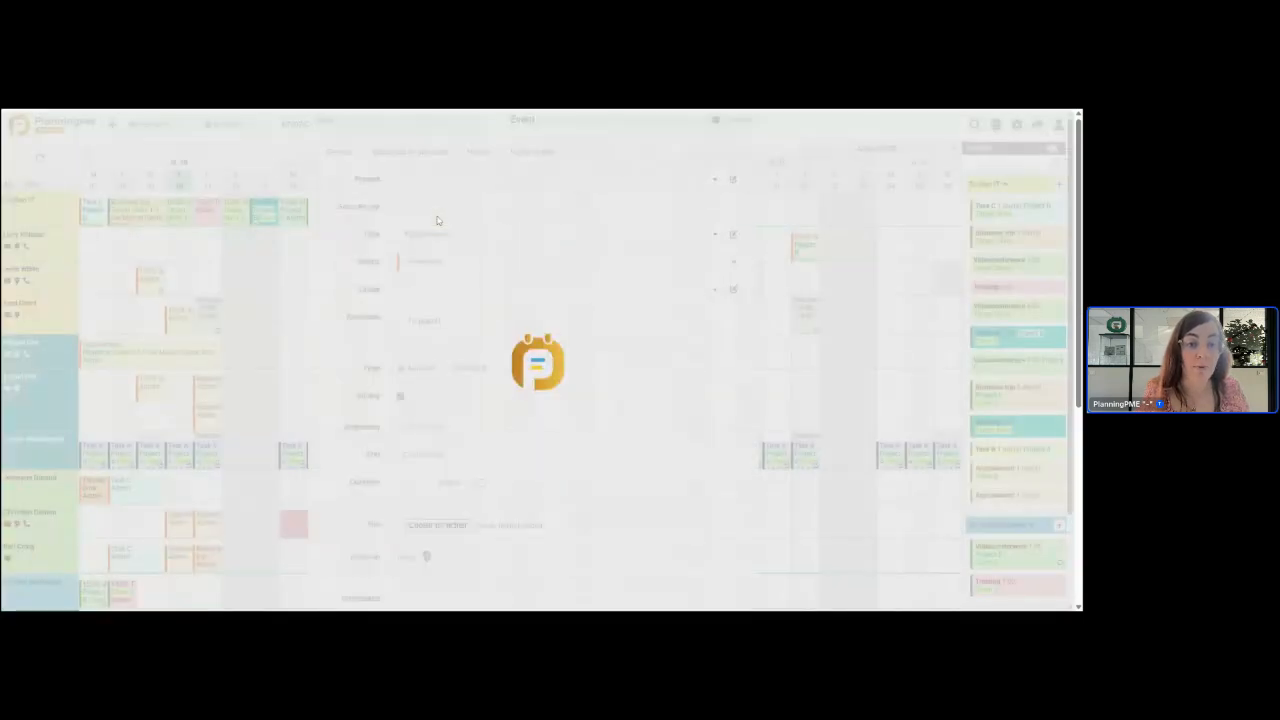
click(742, 121)
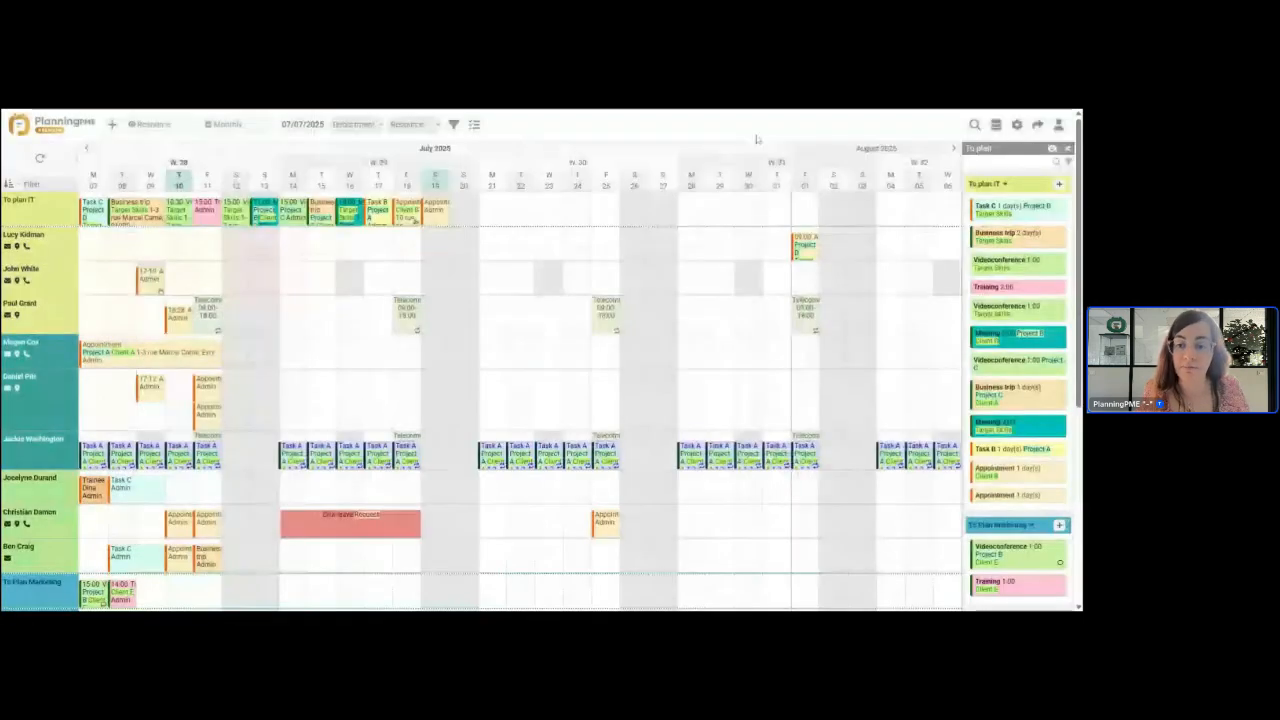
double_click(806, 248)
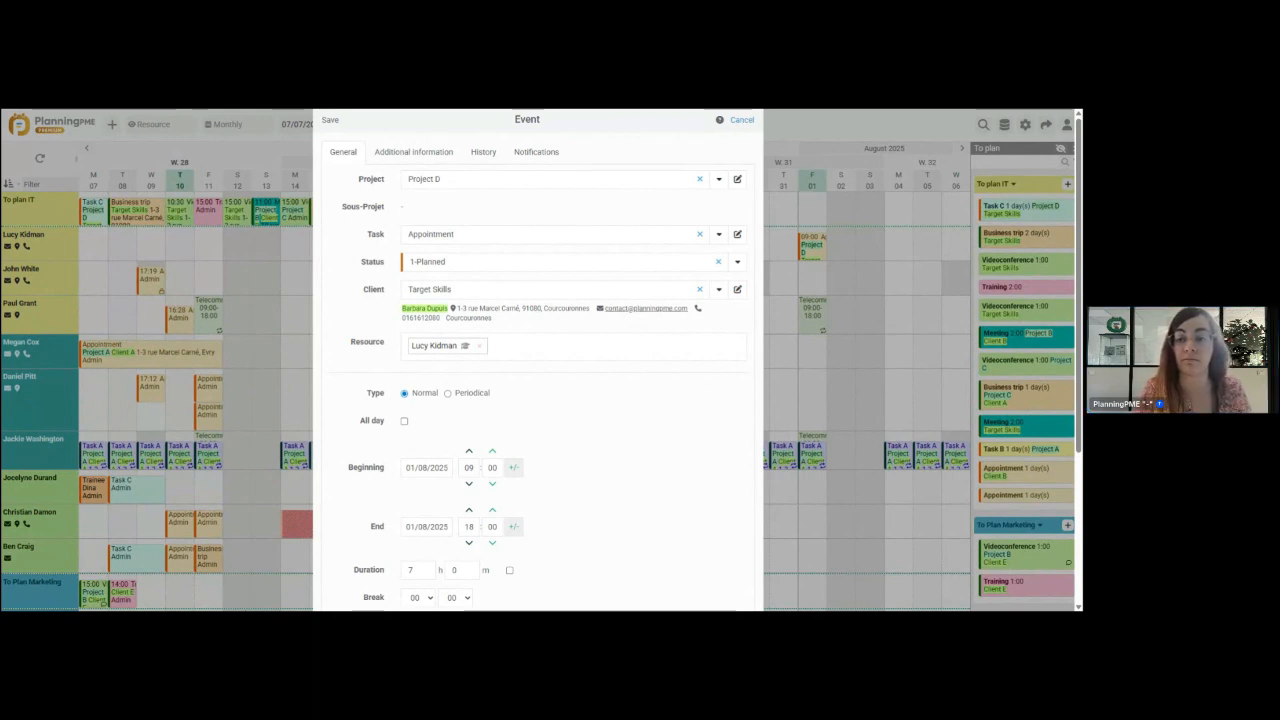
click(741, 121)
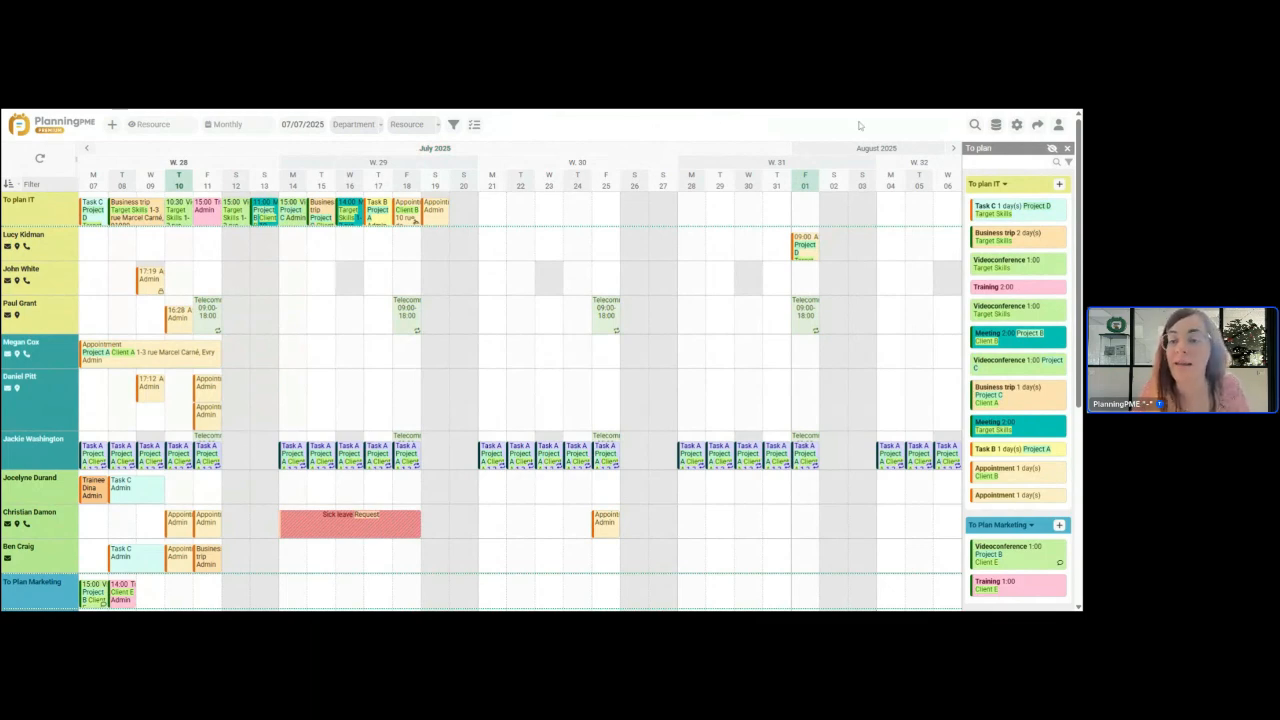
Step: Examine the filters and action of the Reminder notification, save it as it is and return to the planning
click(997, 126)
click(981, 381)
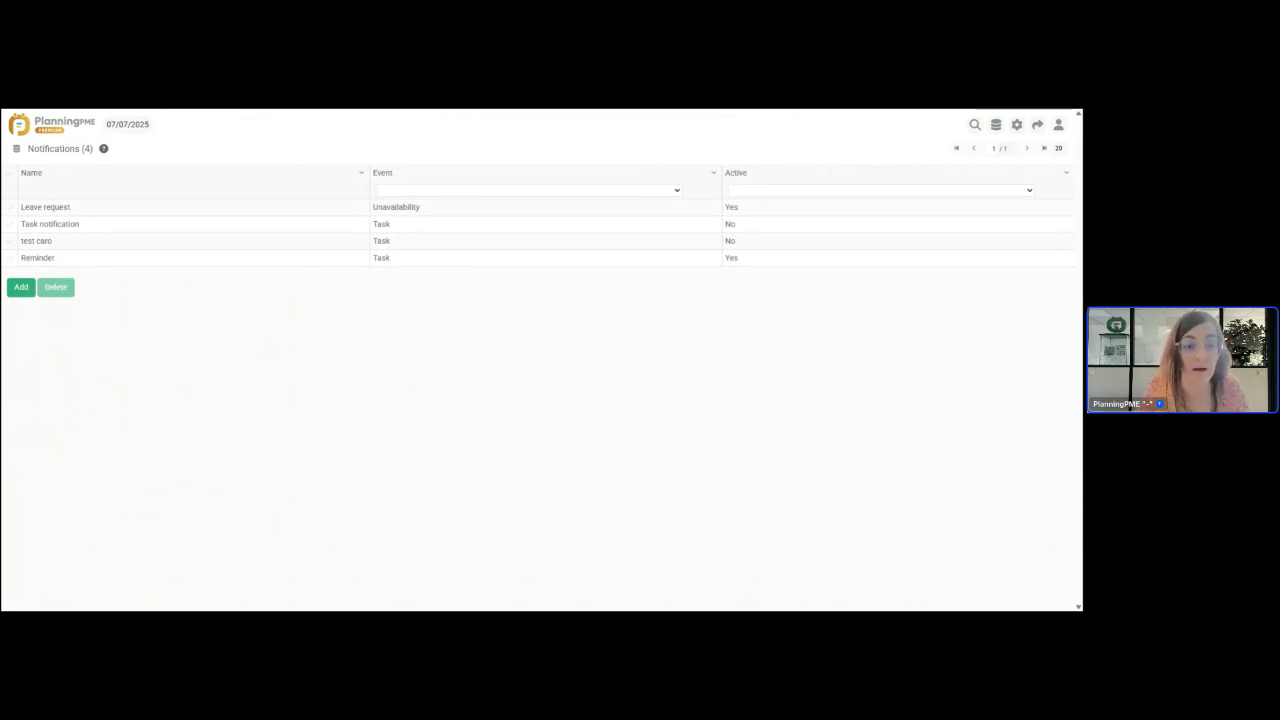
click(279, 266)
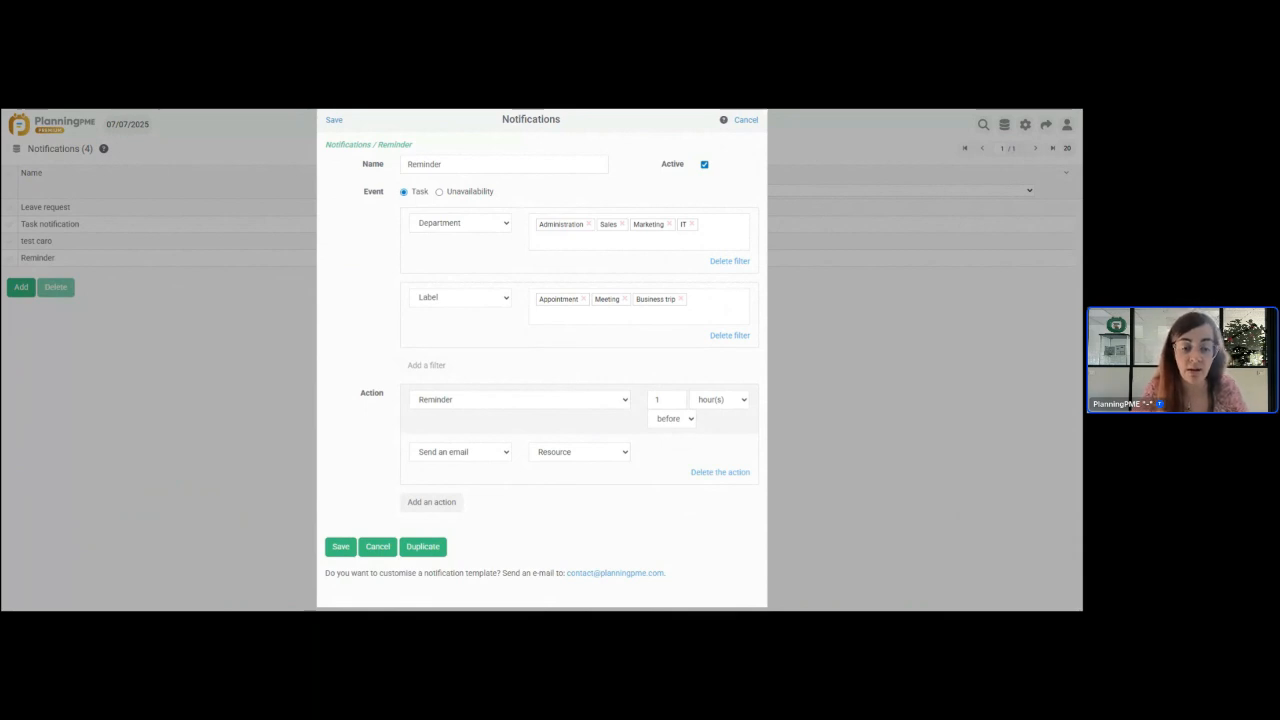
click(530, 400)
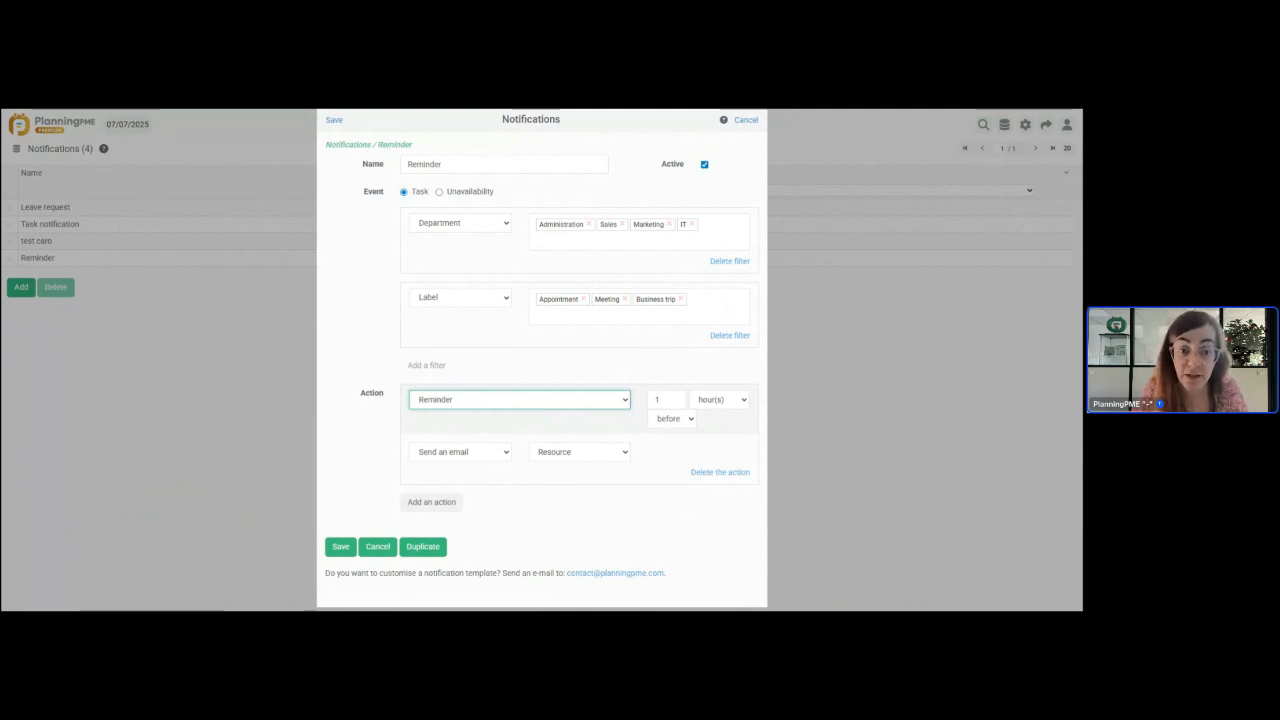
click(341, 547)
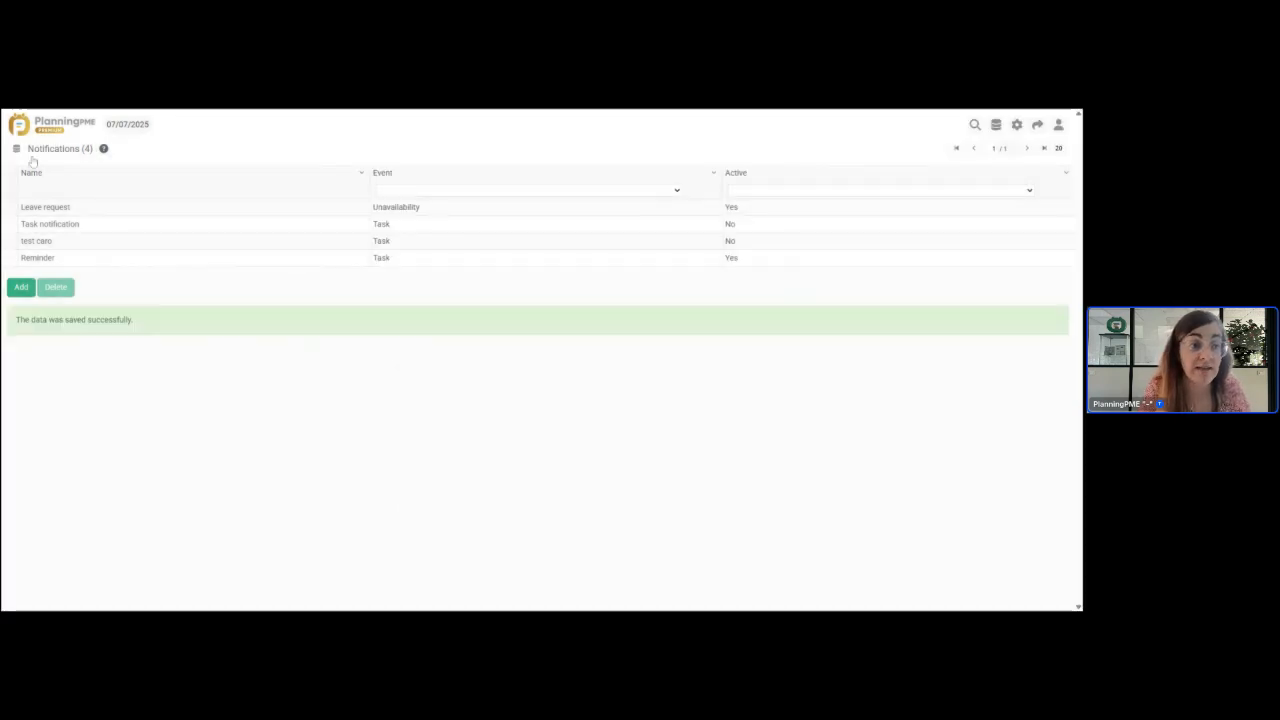
click(20, 128)
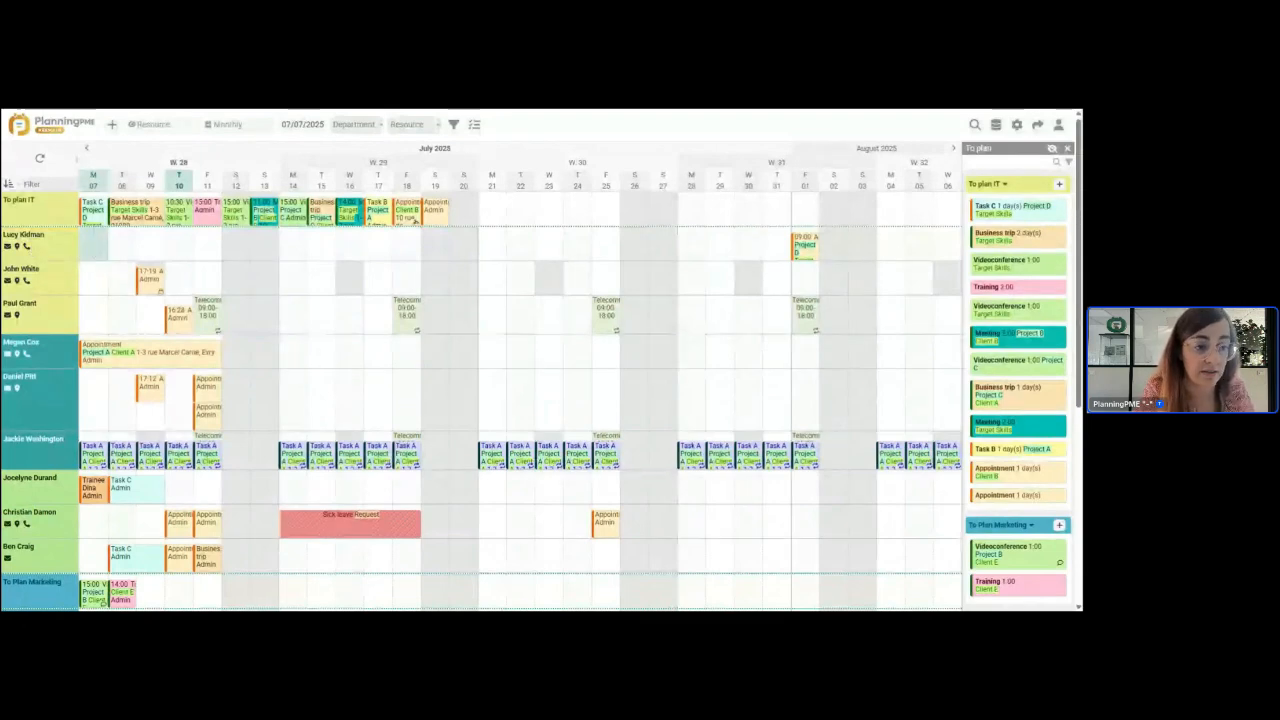
Step: Check the contact details in the record of the resource directly below To plan IT and save it
double_click(54, 240)
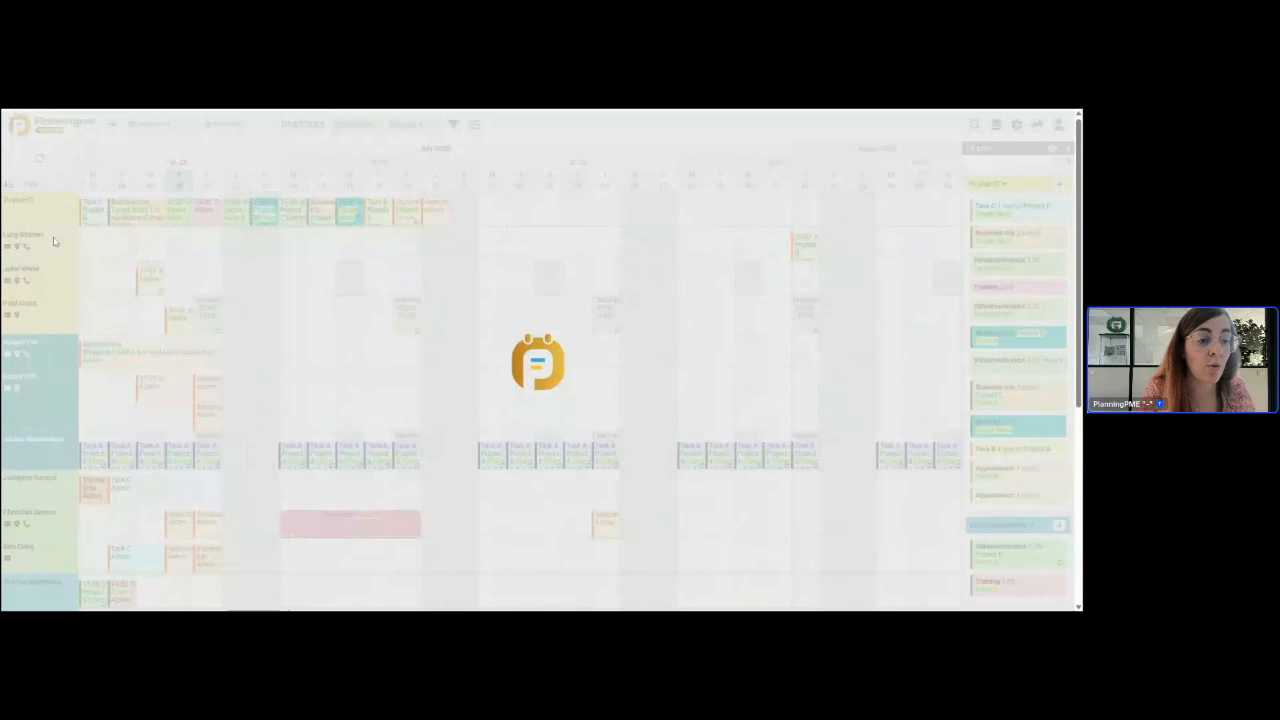
scroll(590, 420, down, 1)
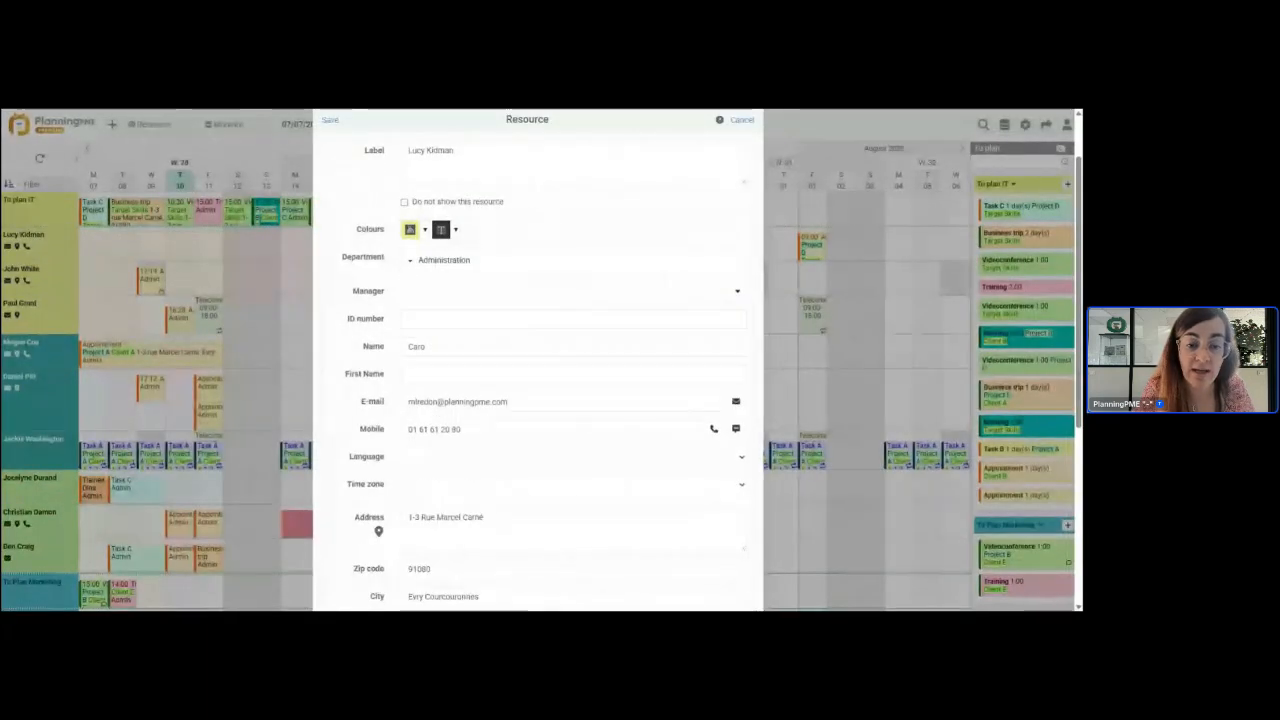
click(337, 125)
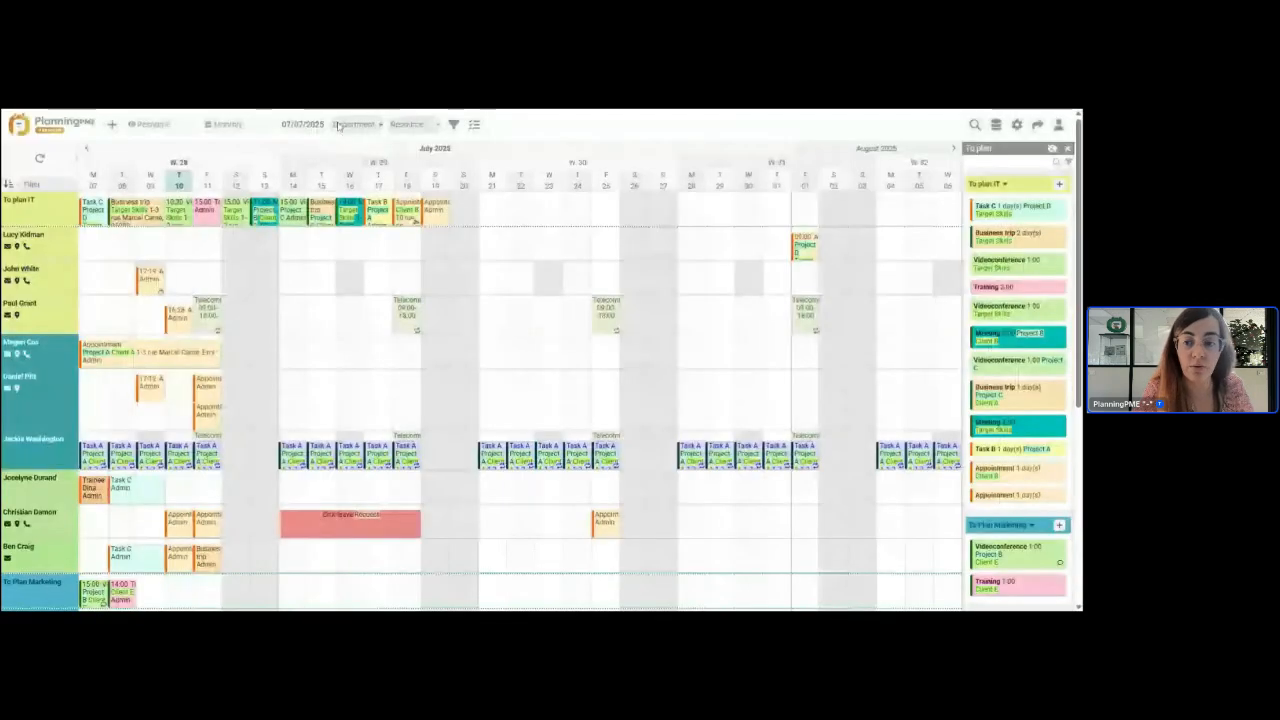
Step: Create a new task on 08/07/2025 for the resource directly below To plan IT, choosing Appointment and turning off All day
right_click(119, 245)
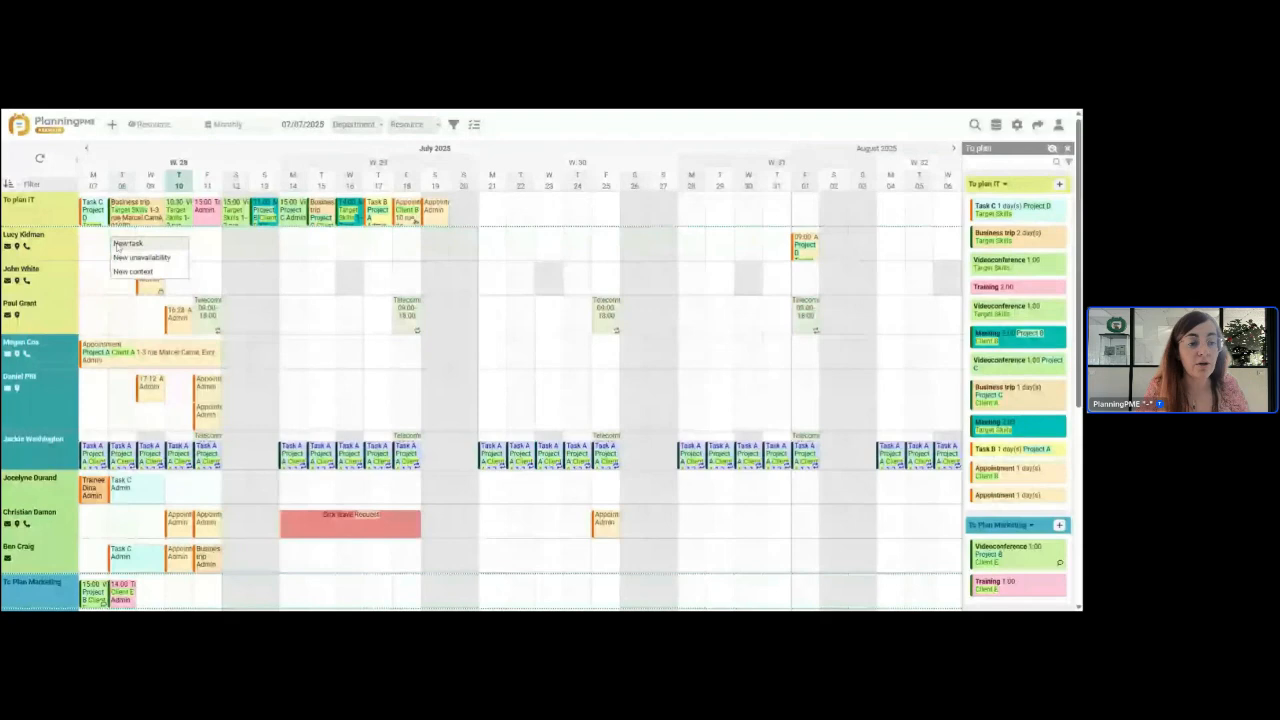
click(150, 243)
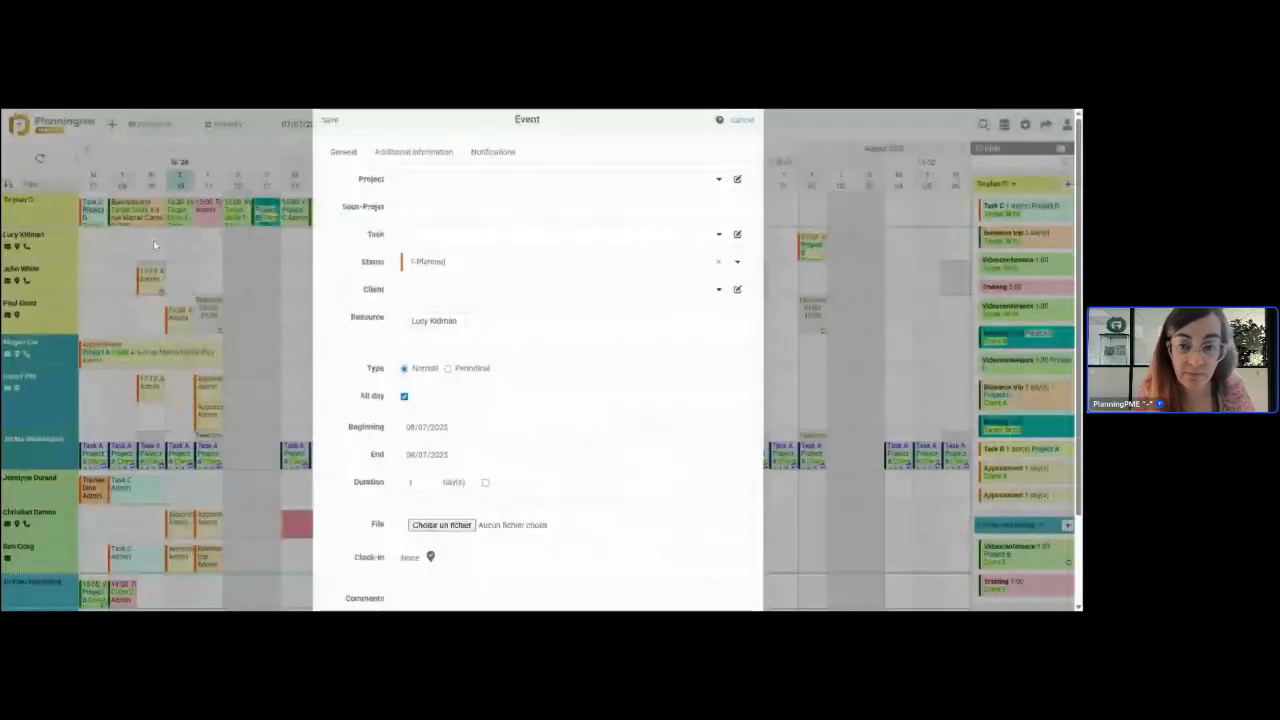
click(718, 234)
click(455, 251)
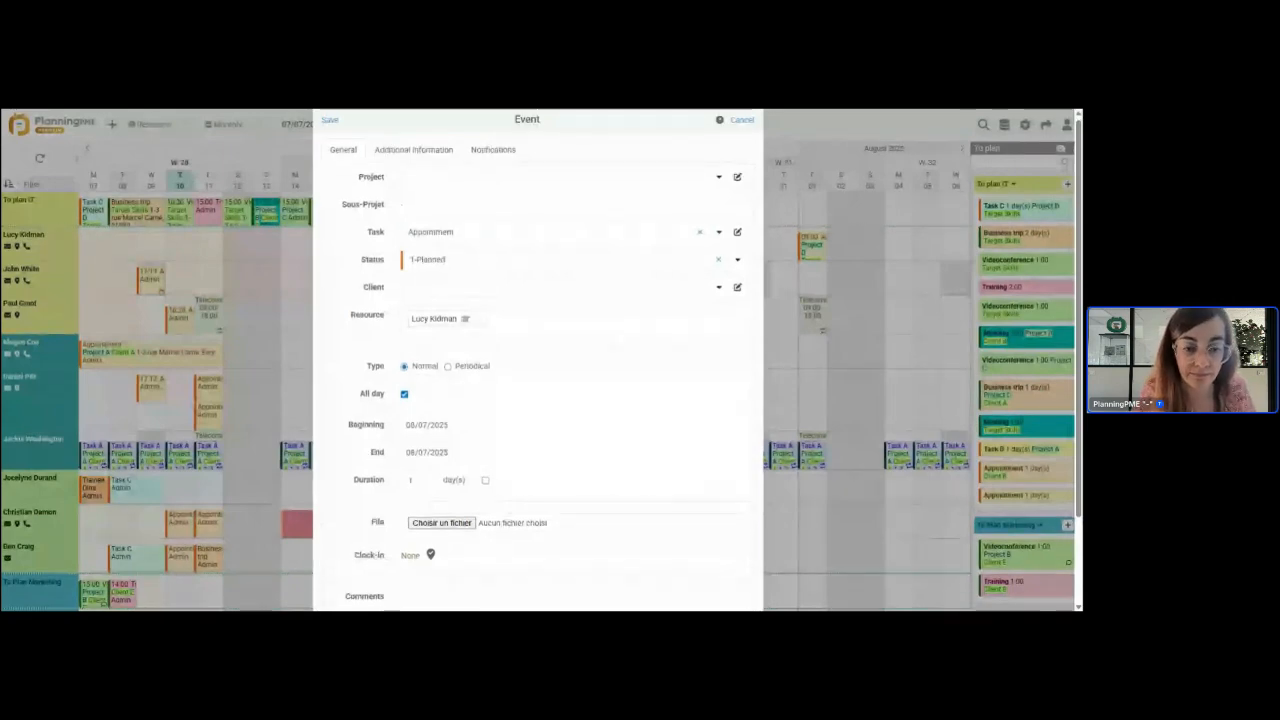
scroll(484, 253, down, 1)
scroll(484, 300, down, 1)
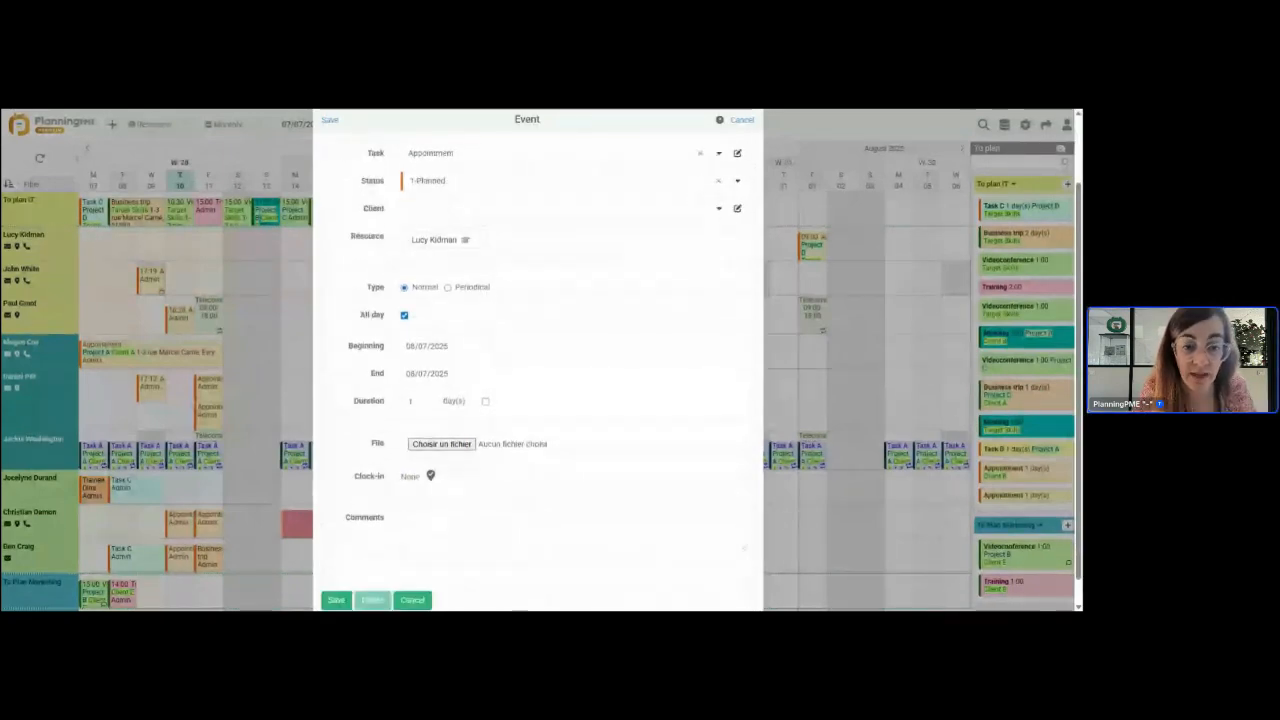
click(404, 314)
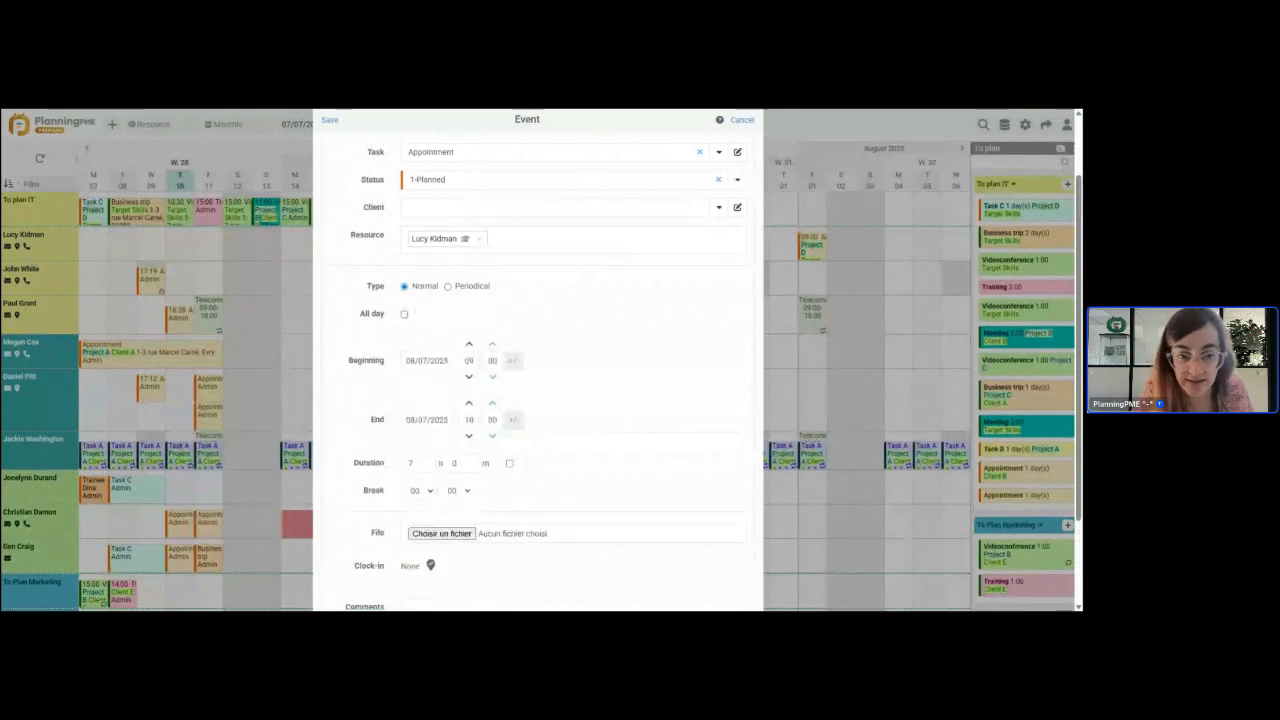
Step: Set the appointment's beginning to 10/07/2025 at 16:49
click(428, 361)
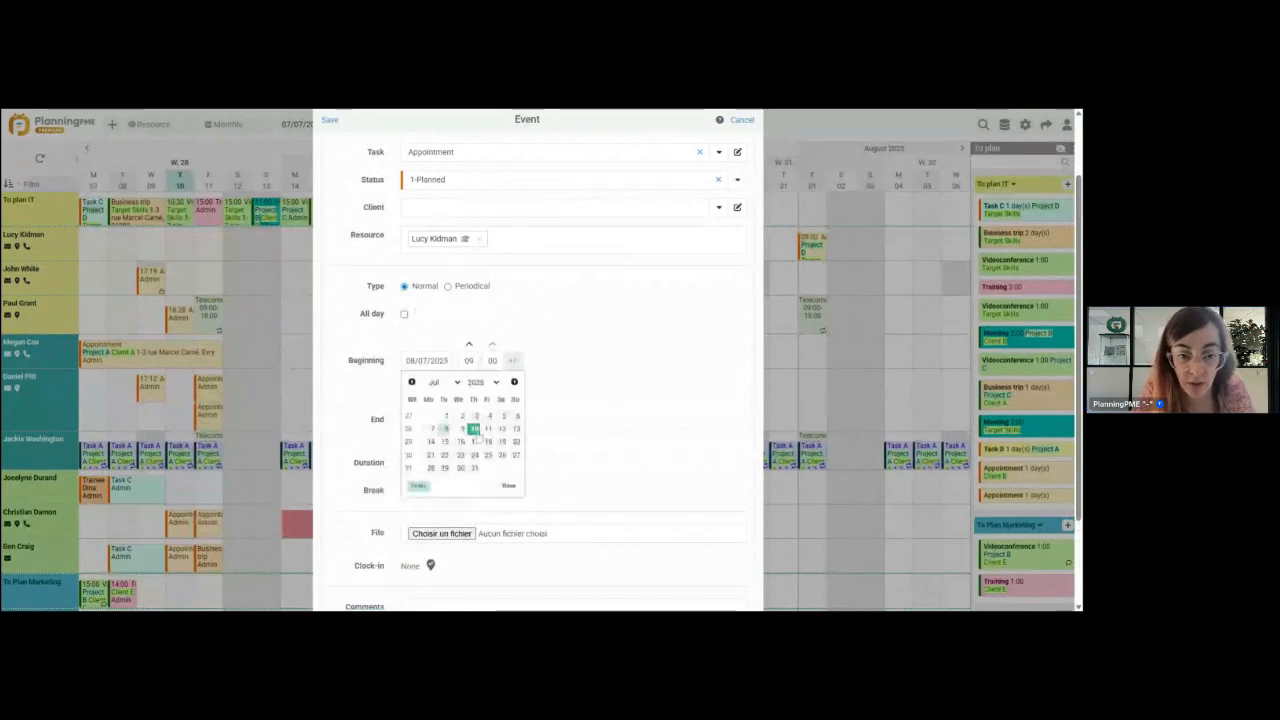
click(476, 431)
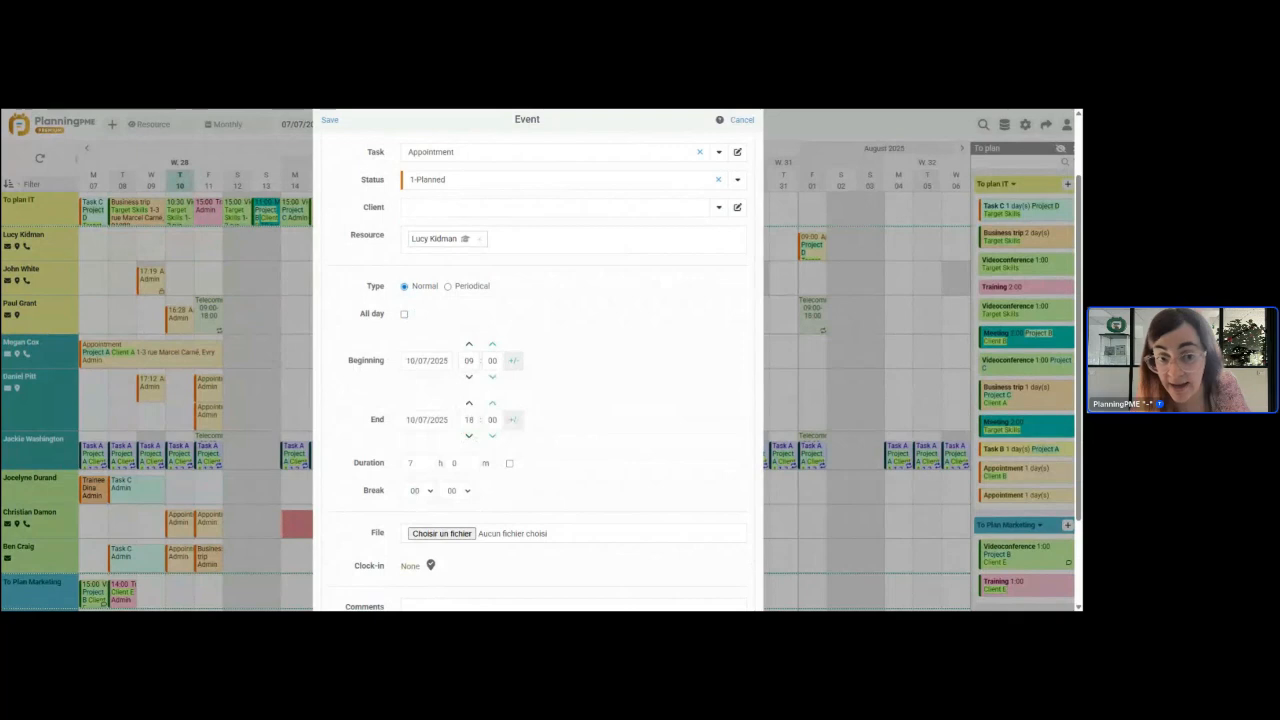
click(468, 360)
text(16)
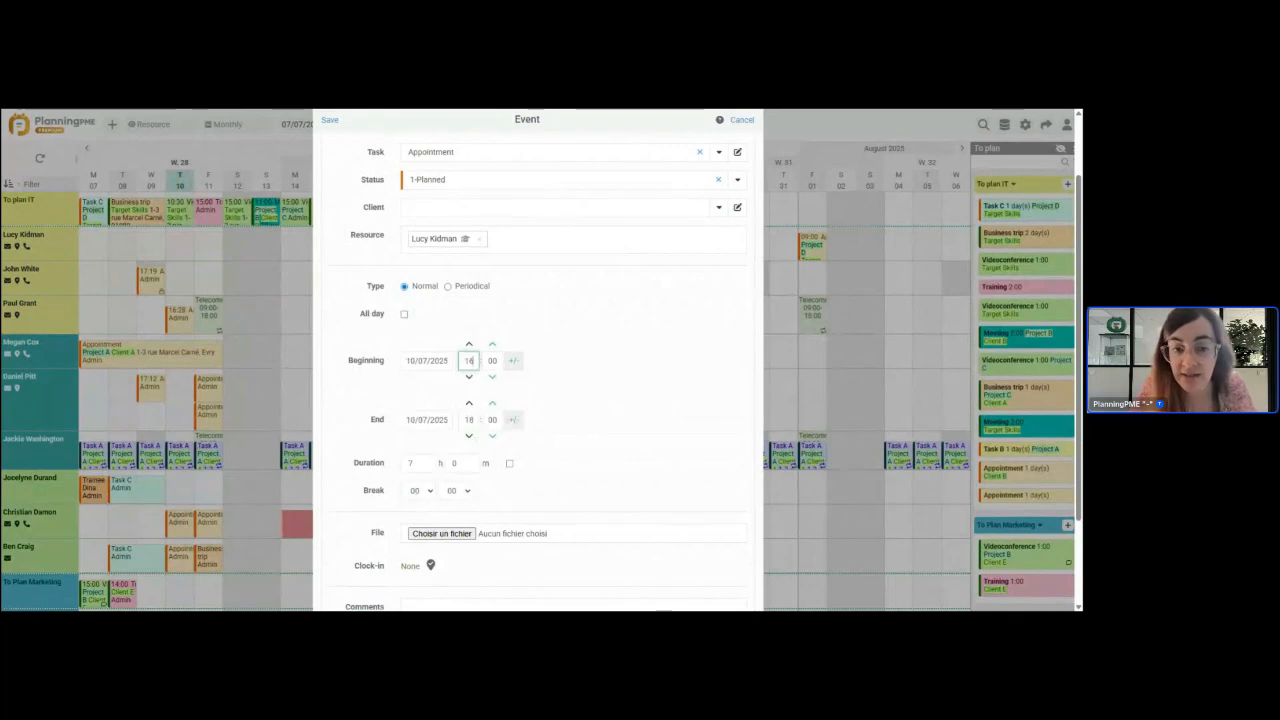
key(Tab)
text(4)
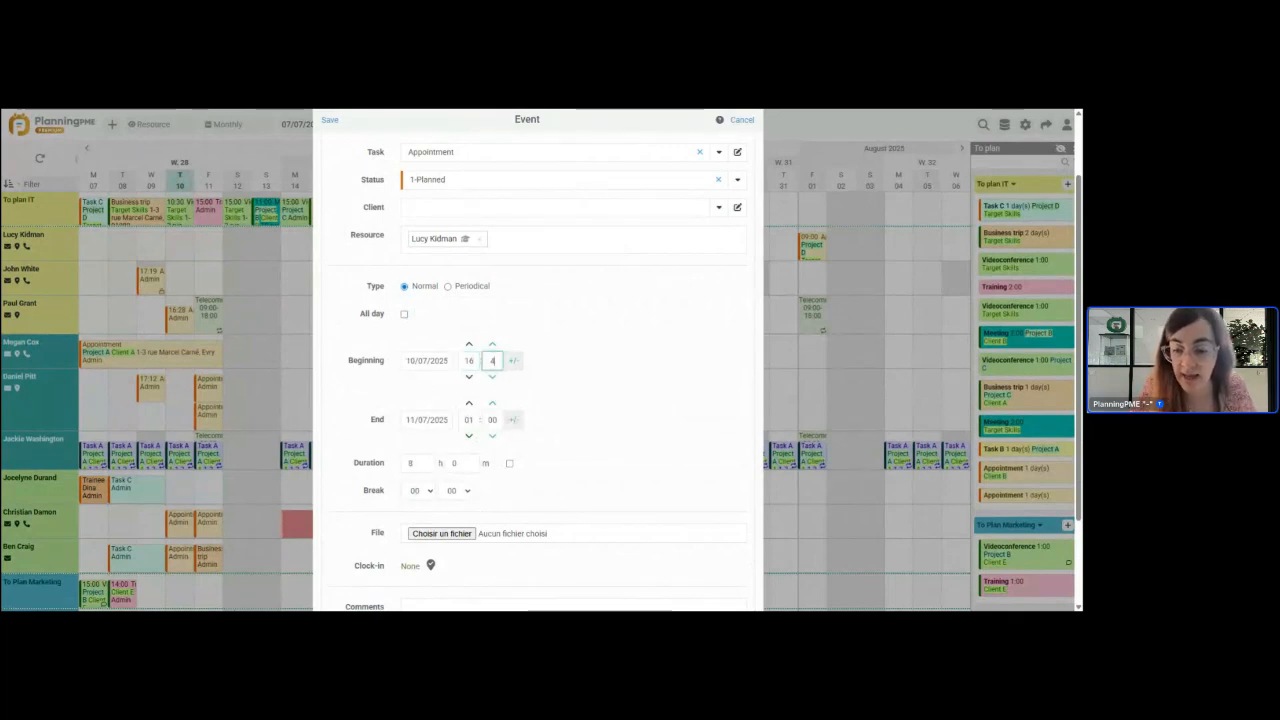
text(8)
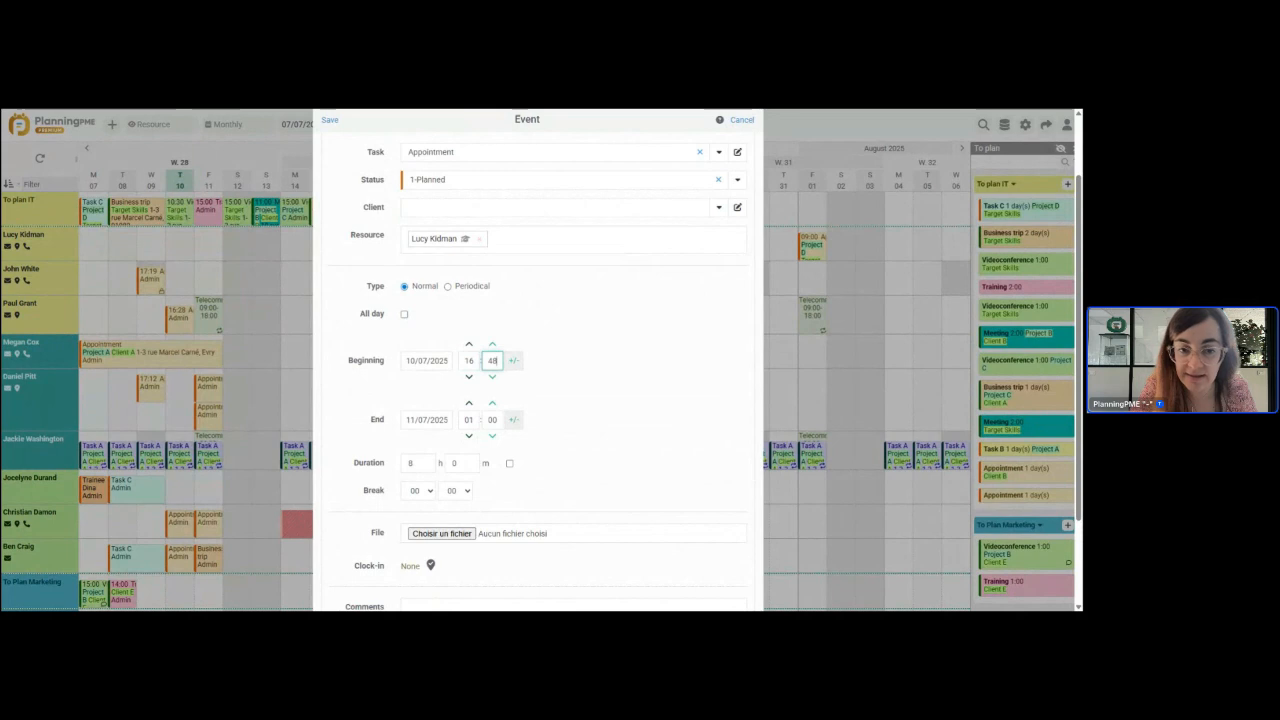
click(492, 377)
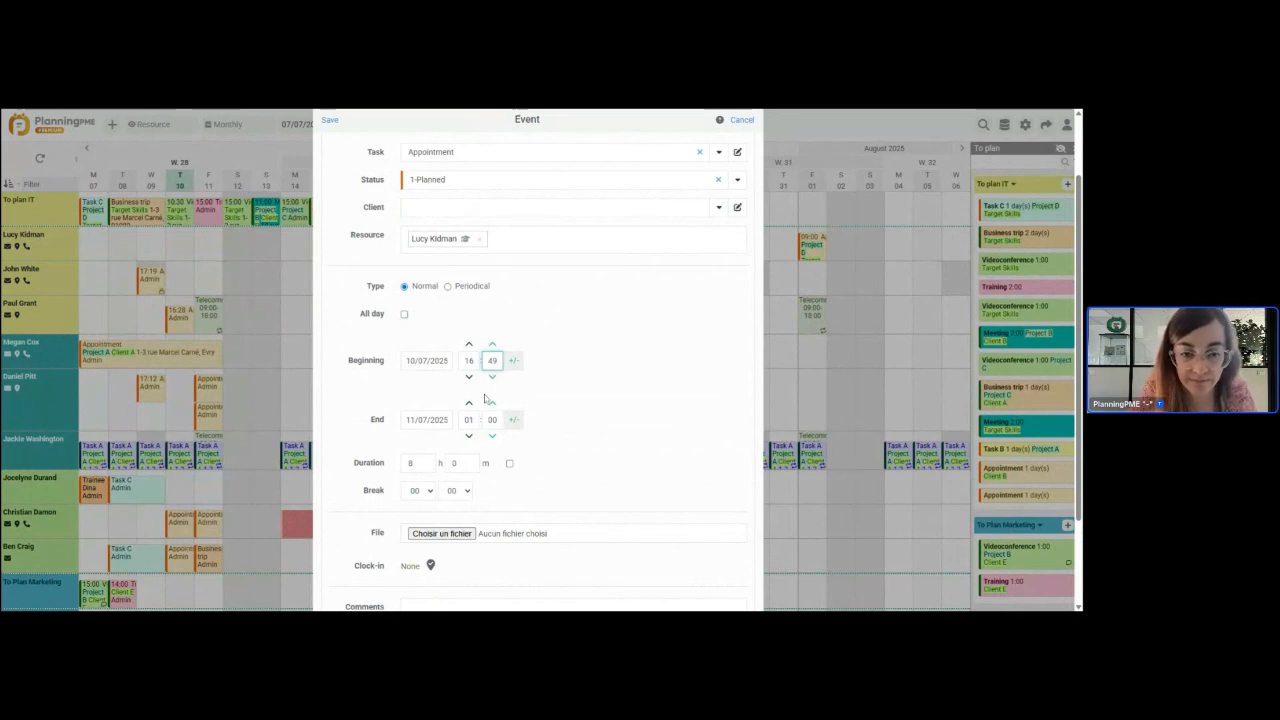
Step: Set the appointment's end to 10/07/2025 at 17:49
click(468, 419)
text(17)
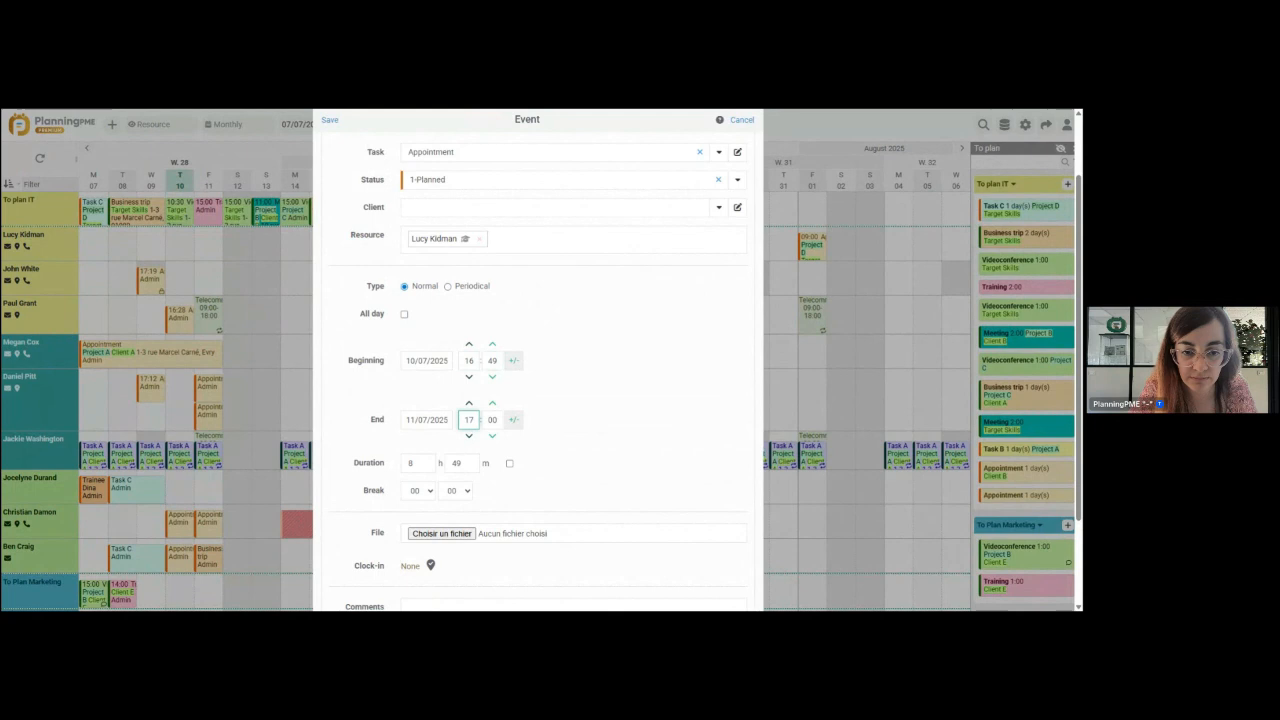
click(492, 419)
text(49)
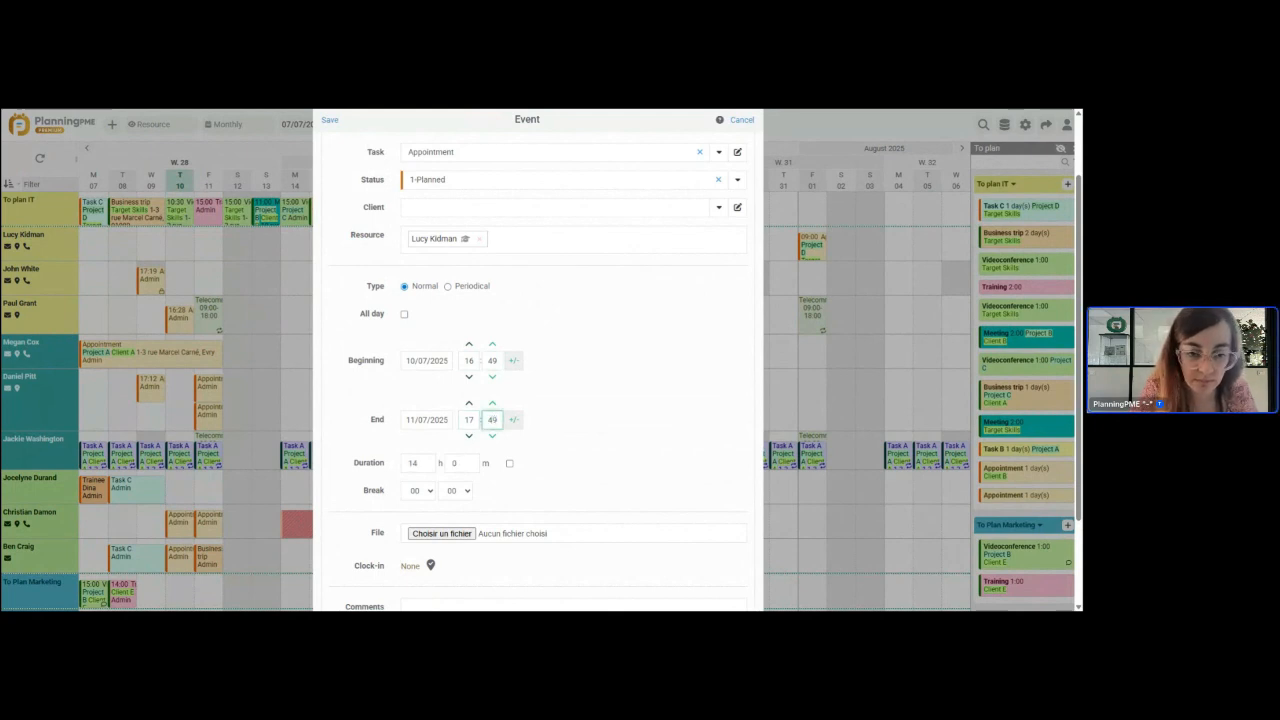
click(427, 419)
click(474, 488)
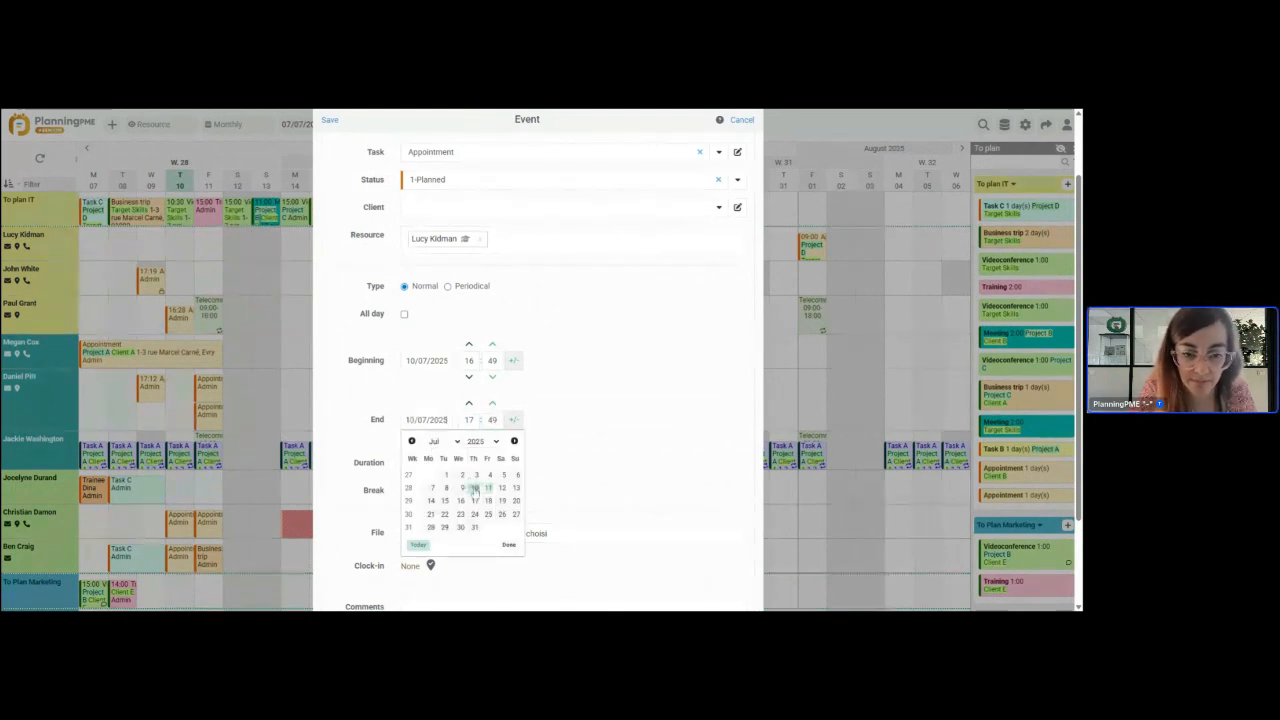
Step: Save the appointment and agree to continue despite the resource's missing skill
scroll(474, 488, down, 2)
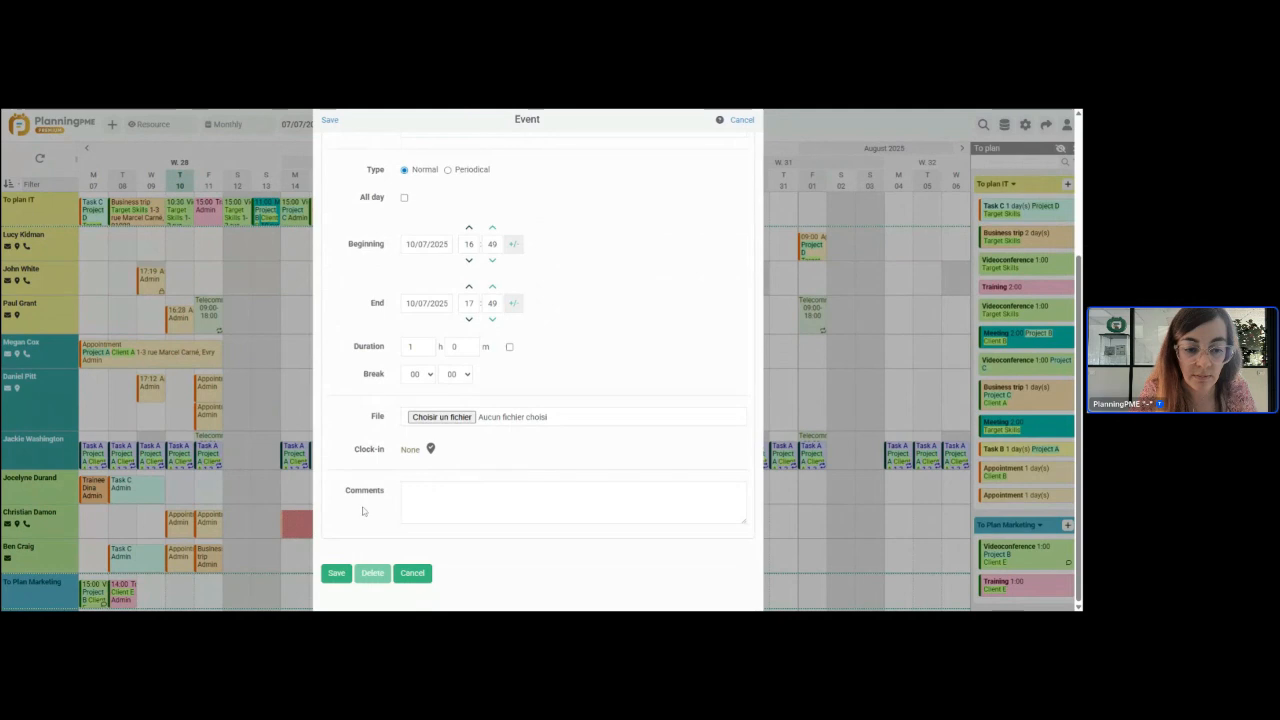
click(337, 574)
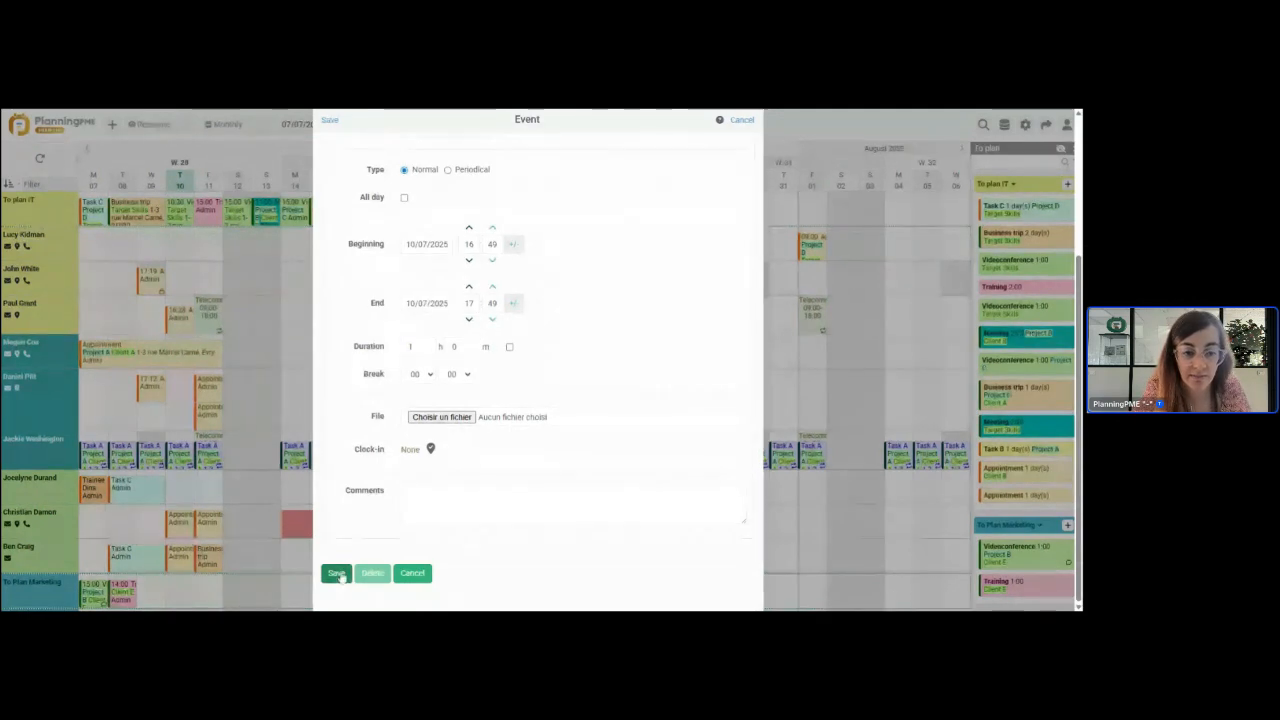
click(337, 573)
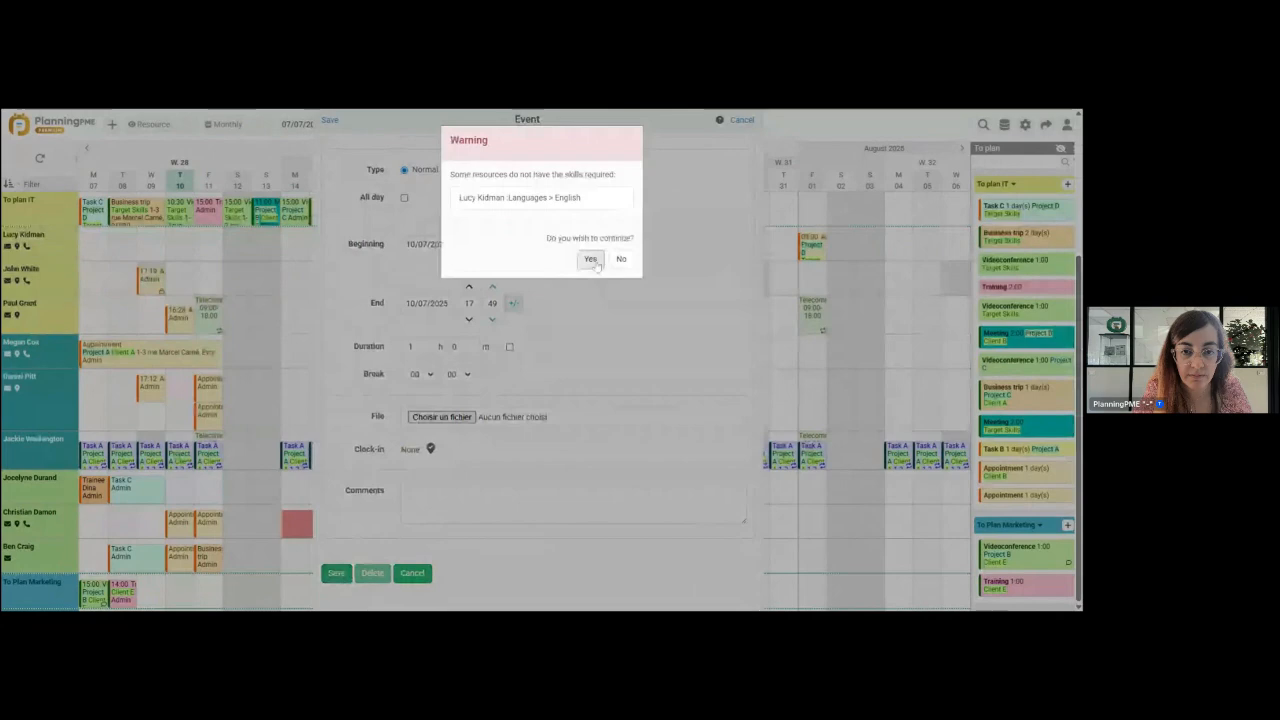
click(591, 260)
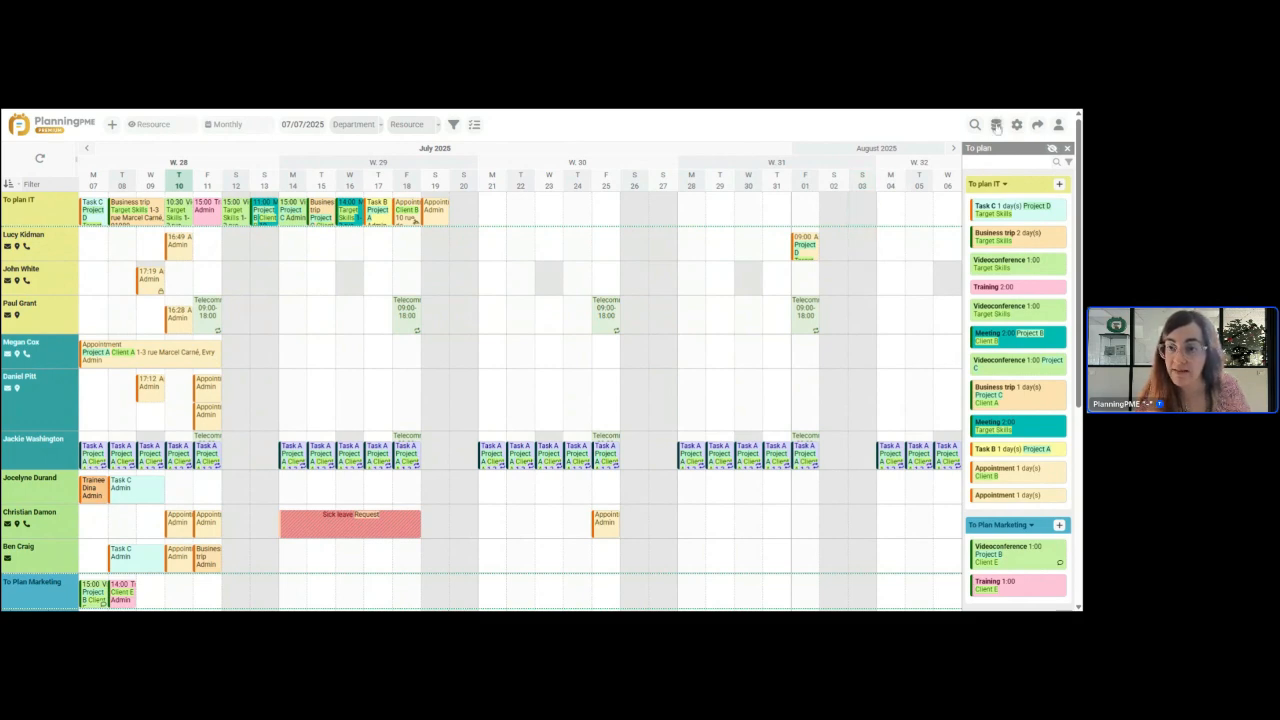
Step: Close the To plan list and start a new custom field with destination Unavailability and type Attached file
click(1067, 148)
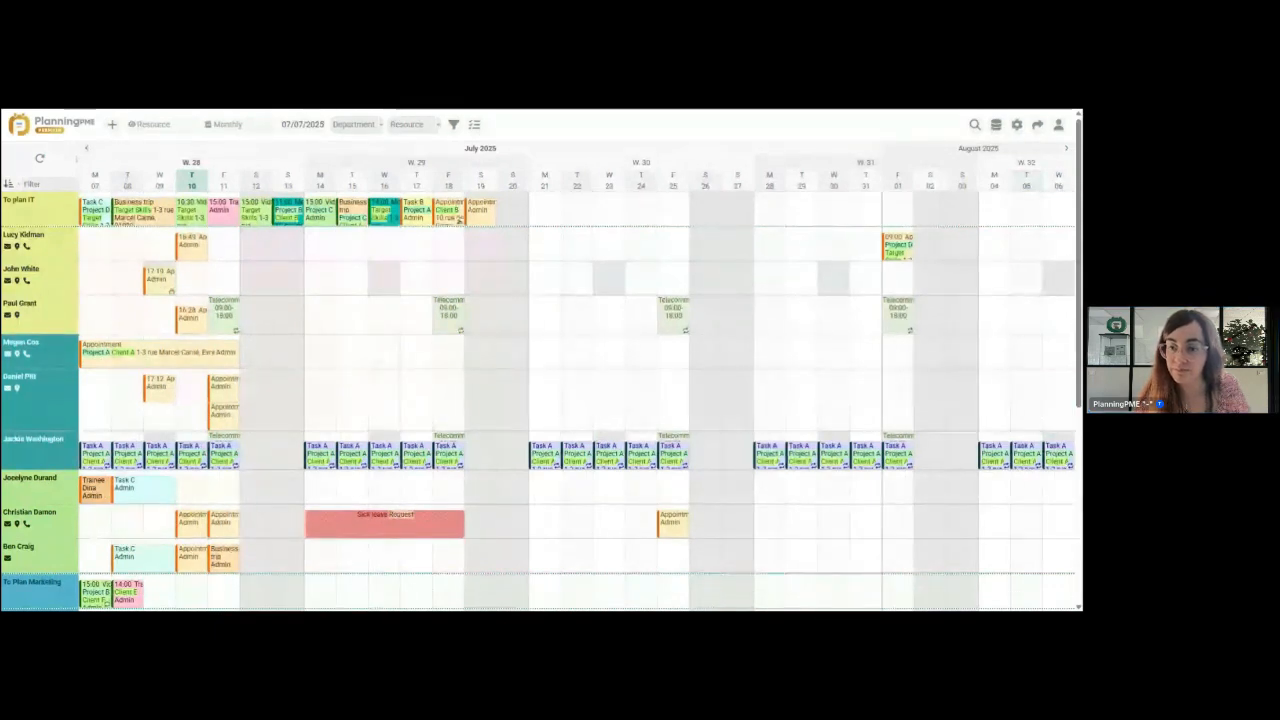
click(996, 124)
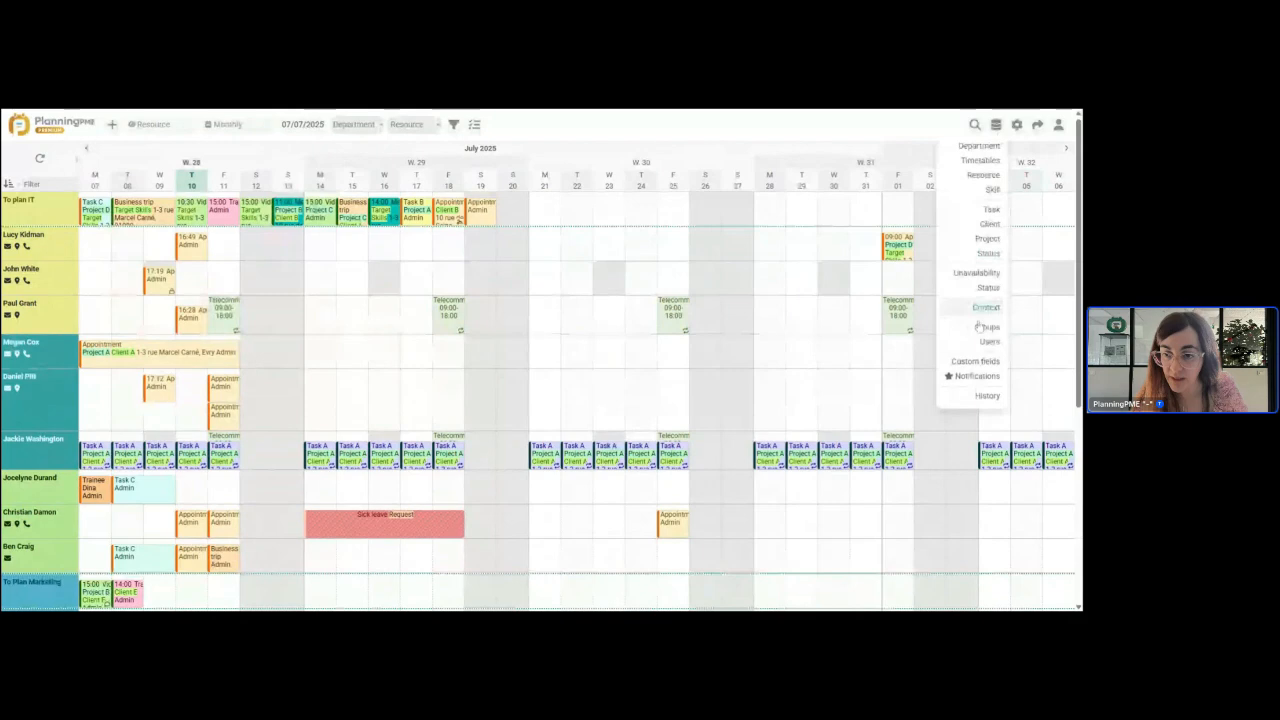
click(978, 363)
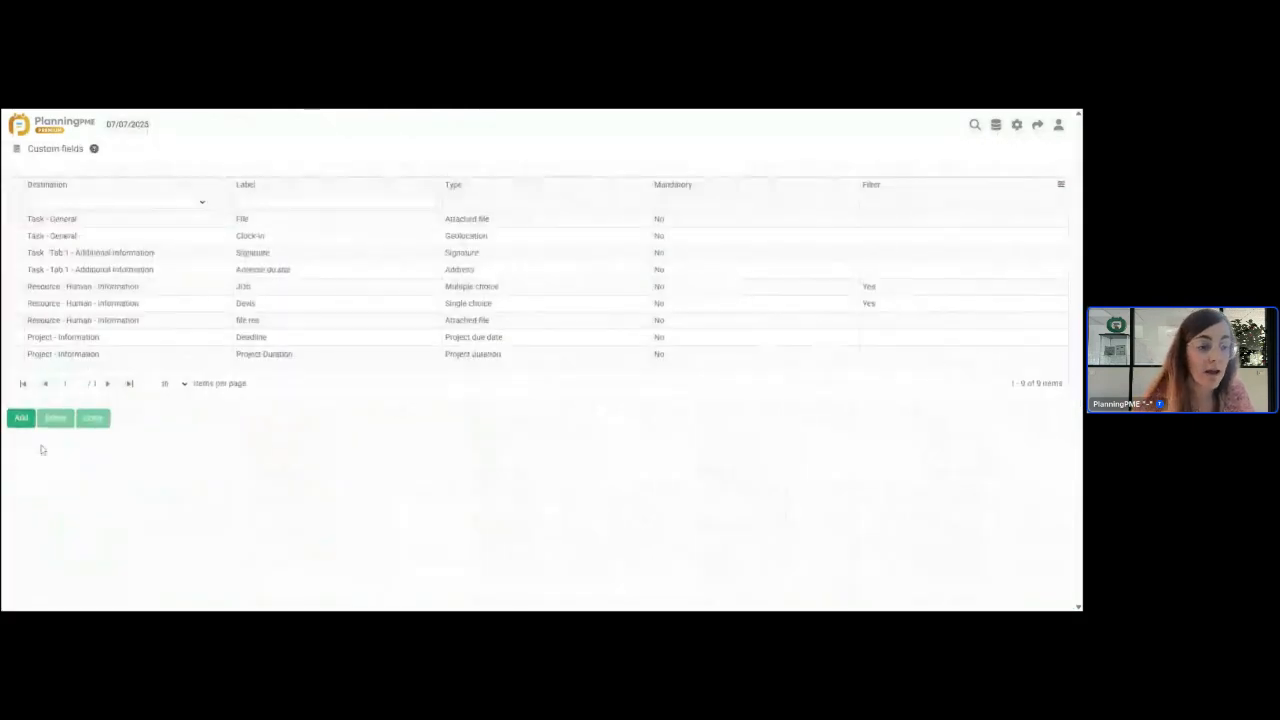
click(21, 418)
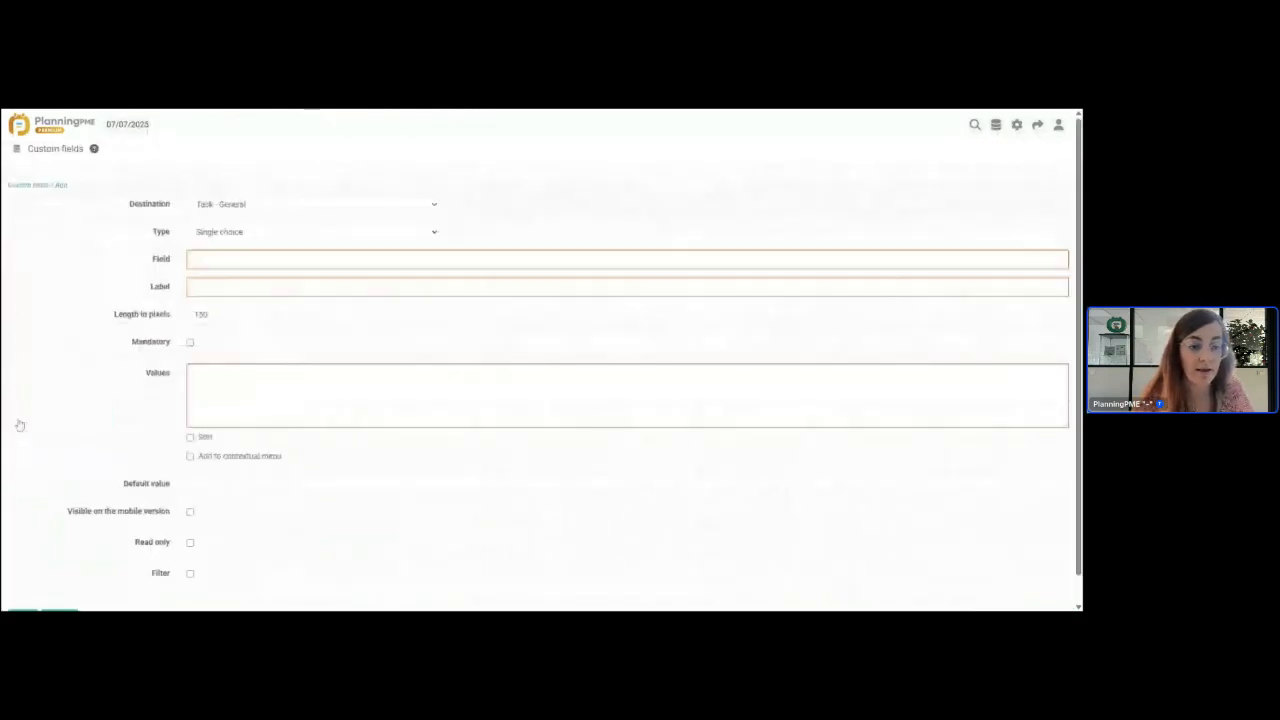
click(345, 205)
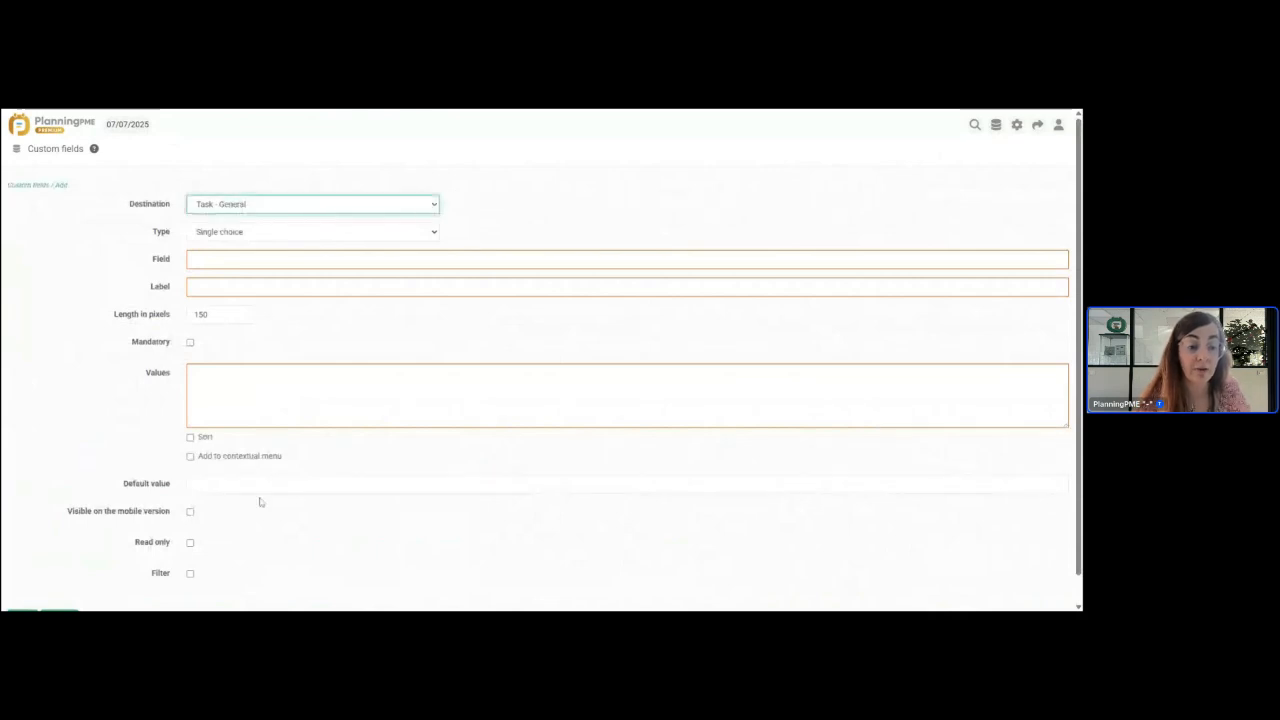
click(261, 502)
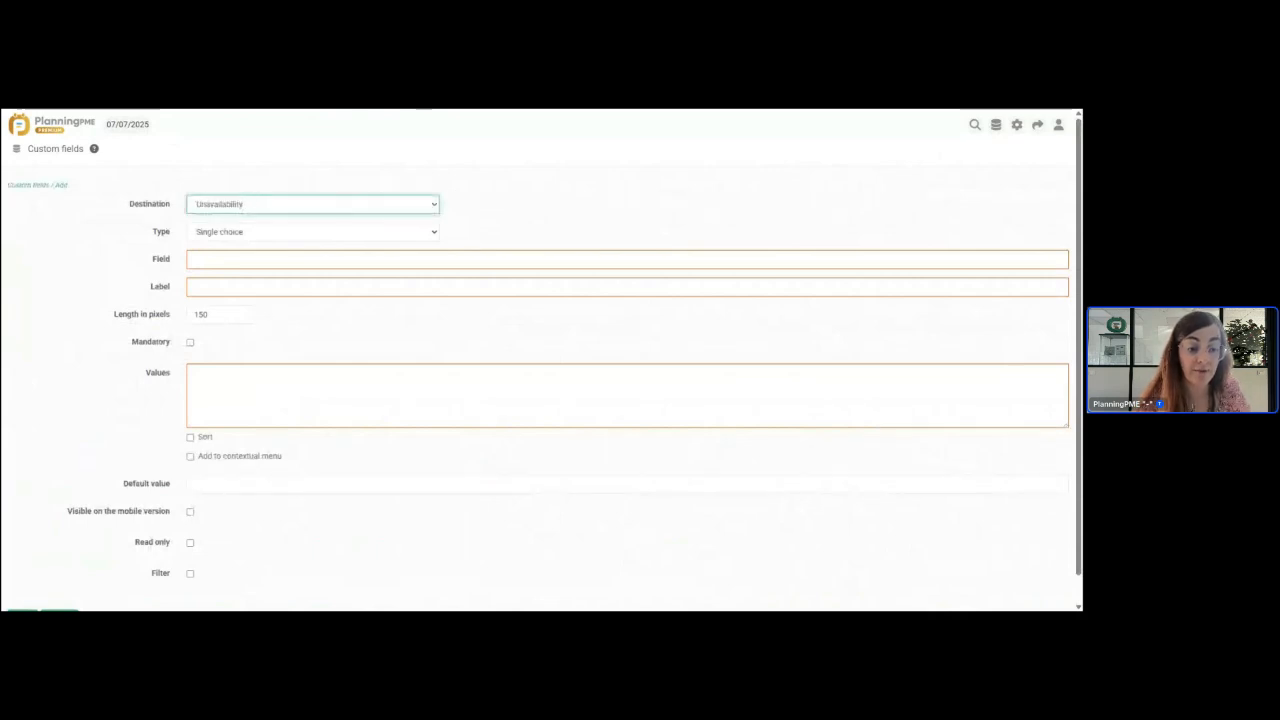
click(282, 235)
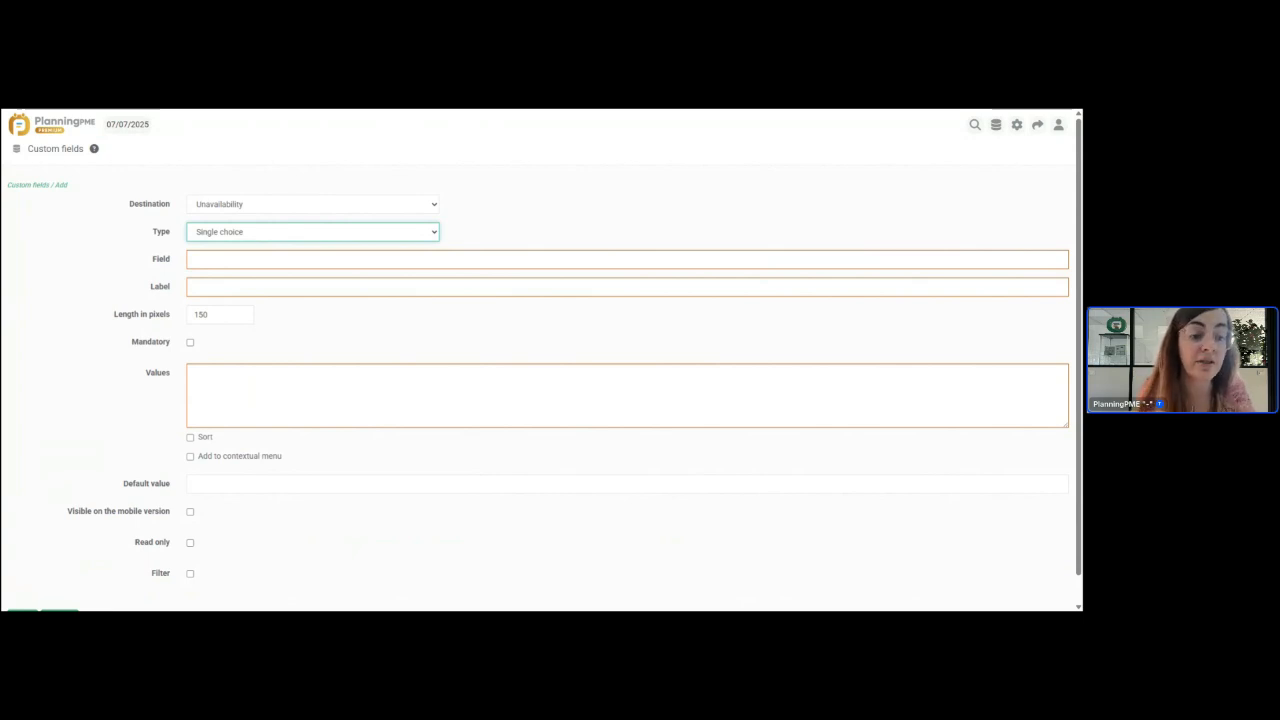
click(256, 263)
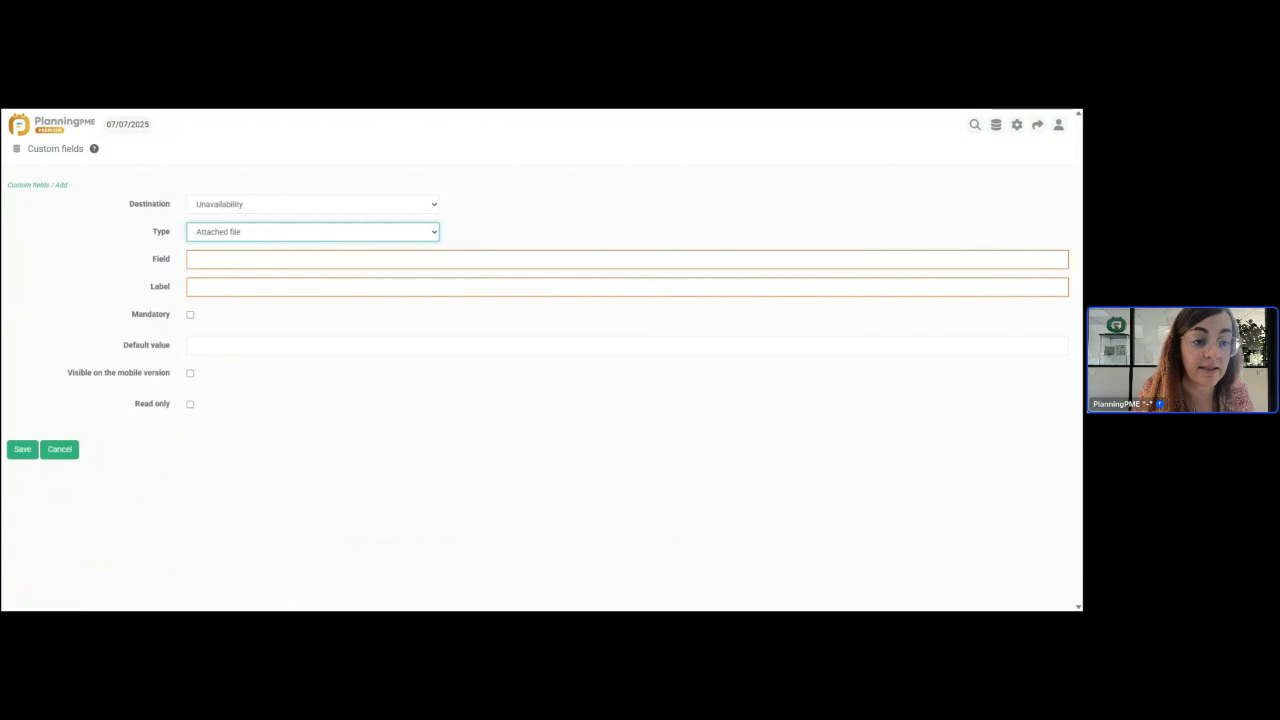
Step: Name the custom field PERSONAL, label it Sick leave, and save it
click(256, 263)
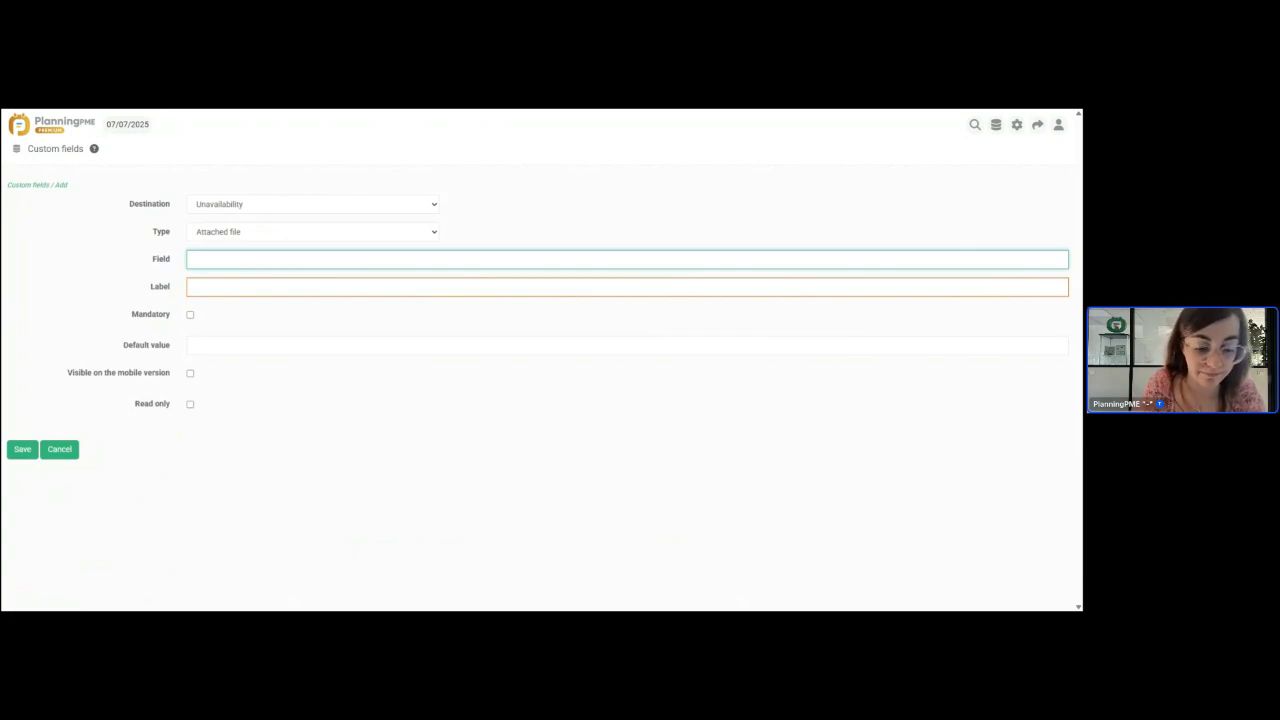
text(PERSON)
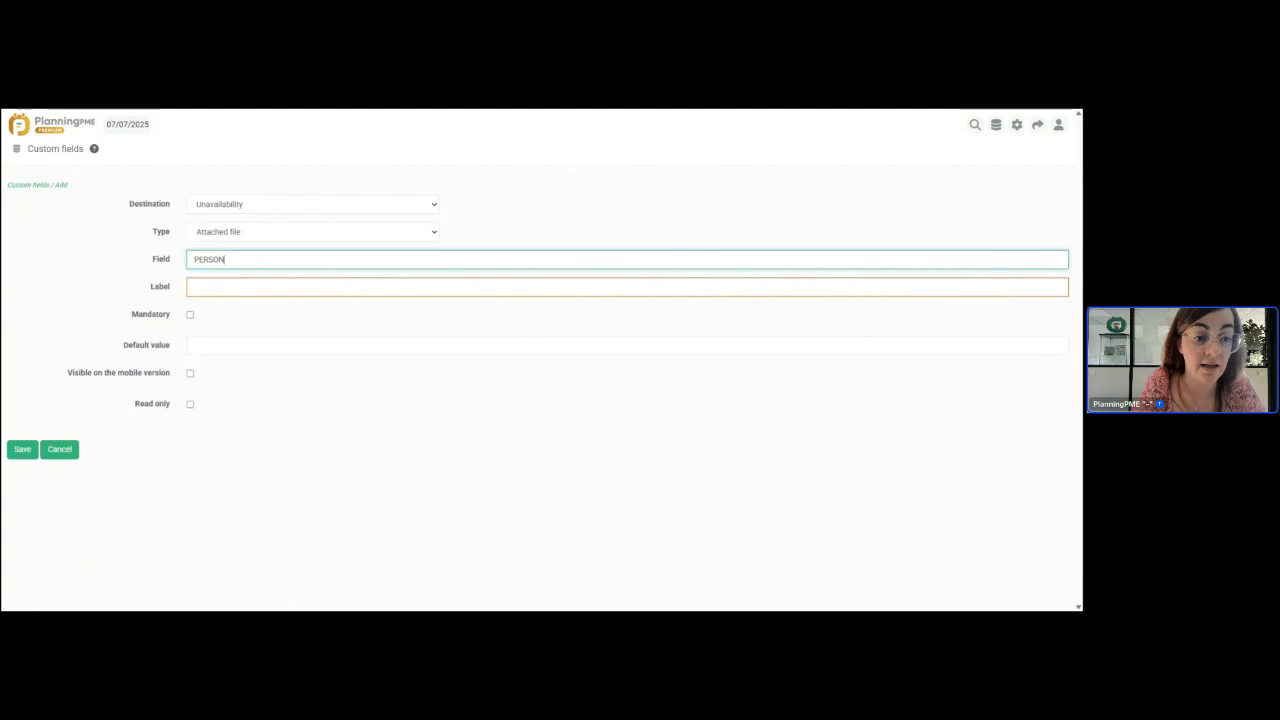
text(AL)
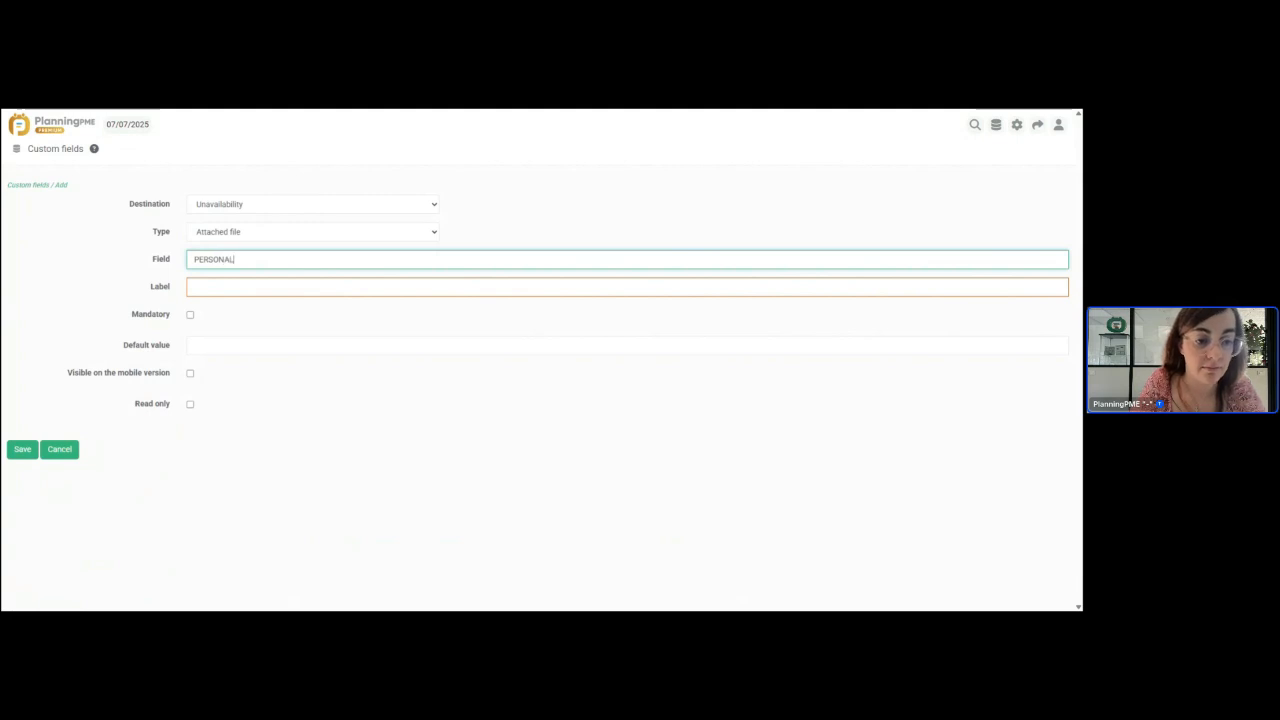
click(197, 287)
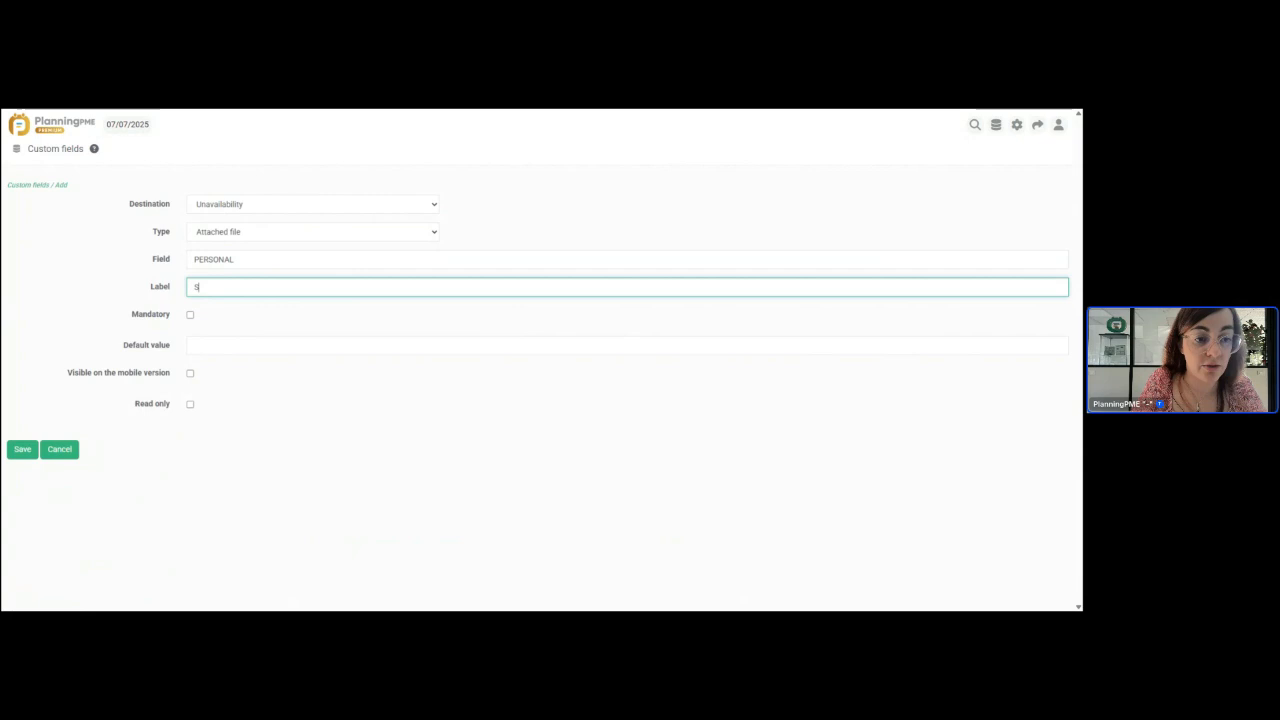
text(Sick)
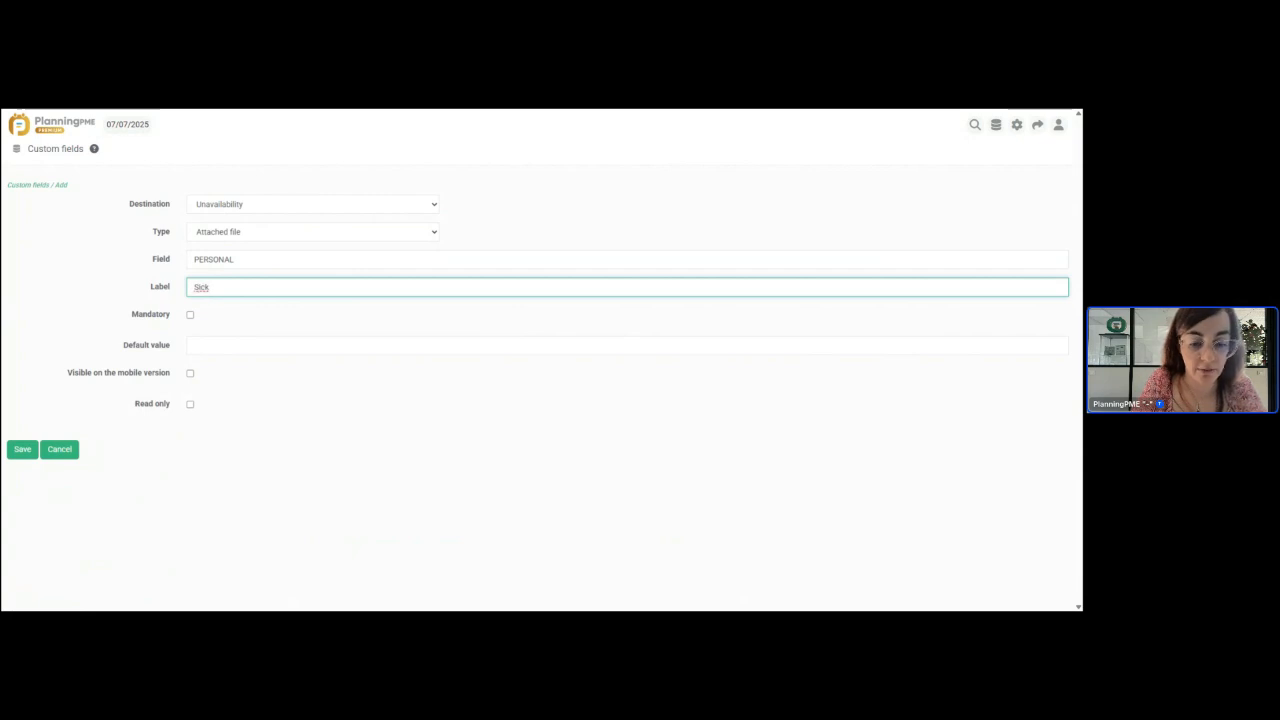
text( leave)
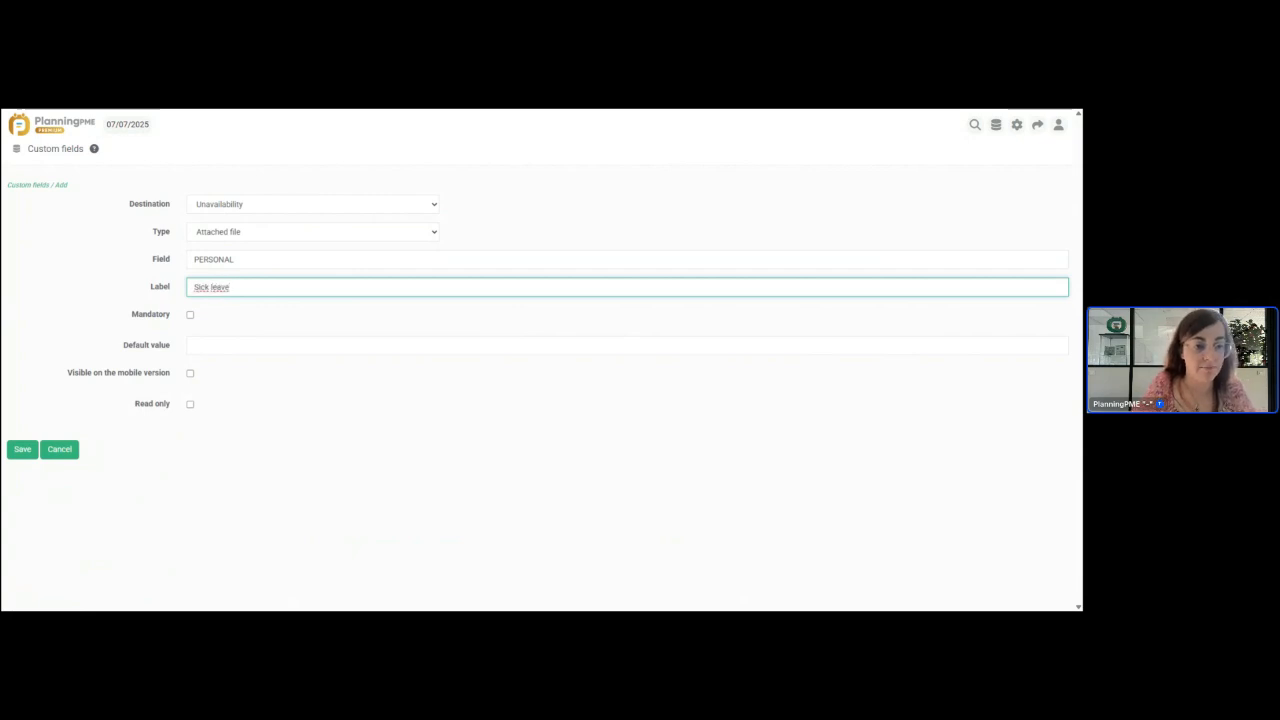
click(19, 452)
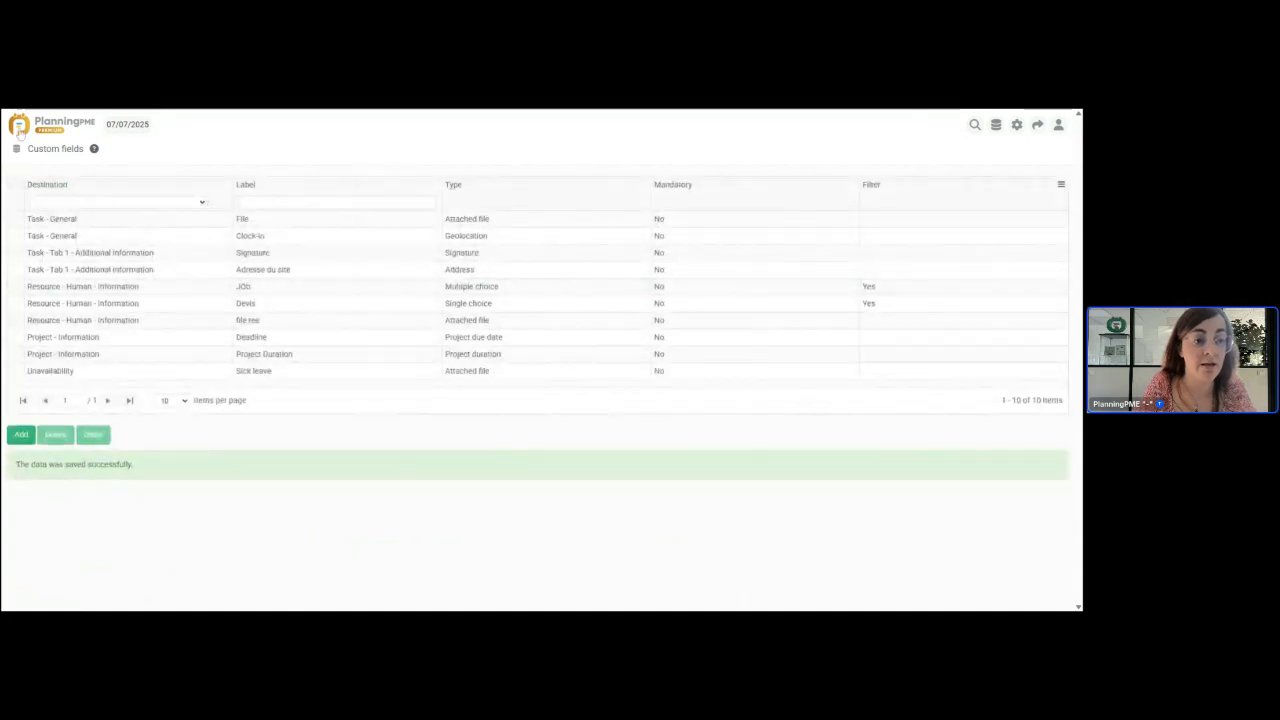
Step: Return to the schedule, attach Sickness certificate.docx to the sick leave running 14/07/2025 to 18/07/2025, and save the unavailability
click(20, 130)
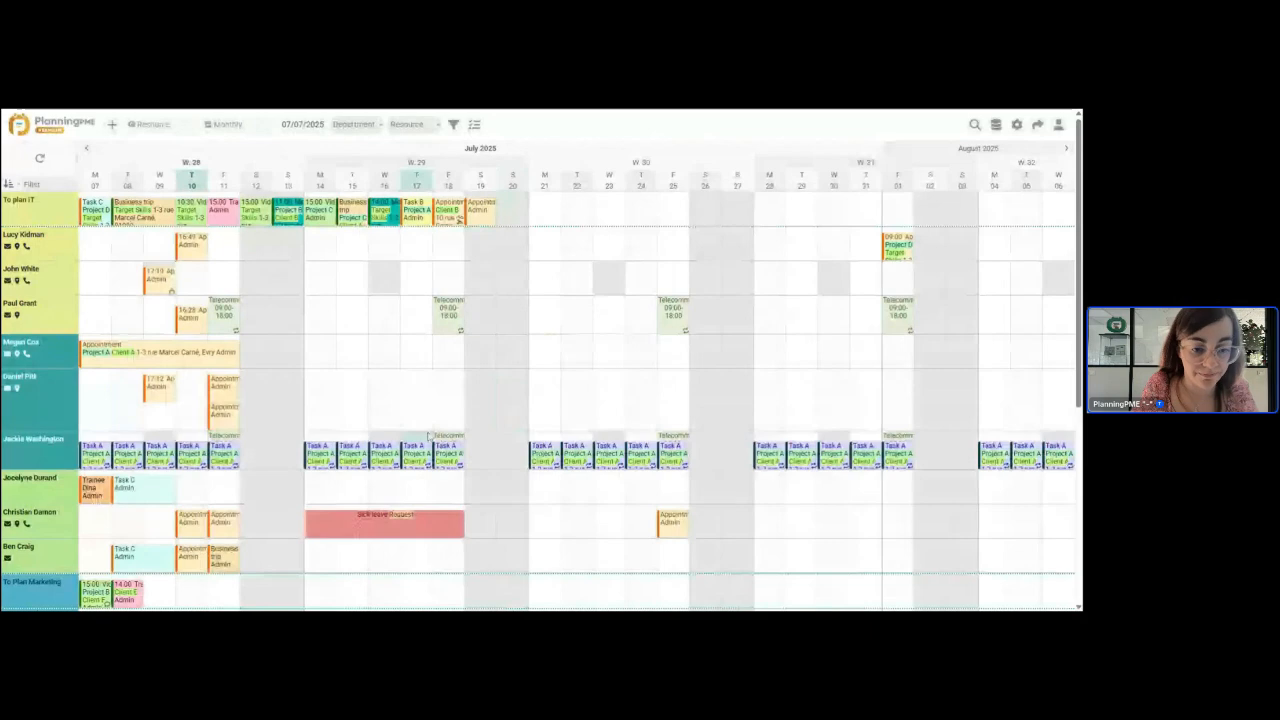
double_click(399, 535)
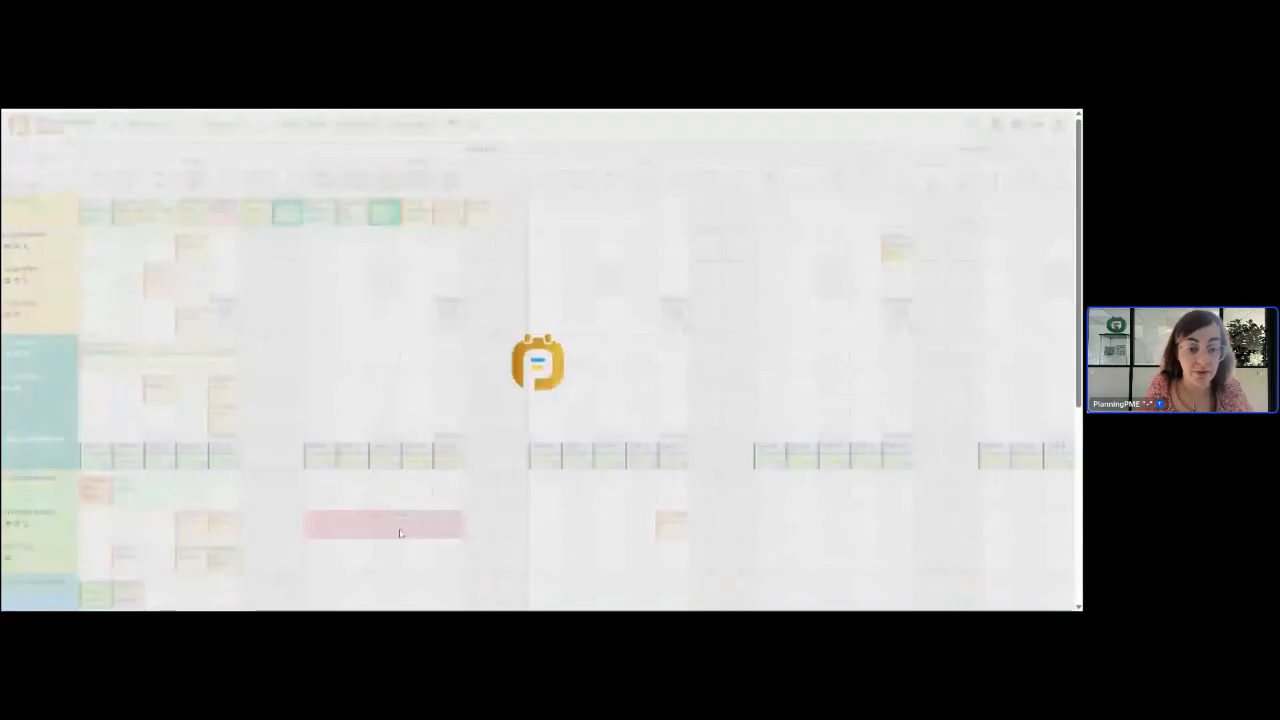
scroll(598, 448, down, 1)
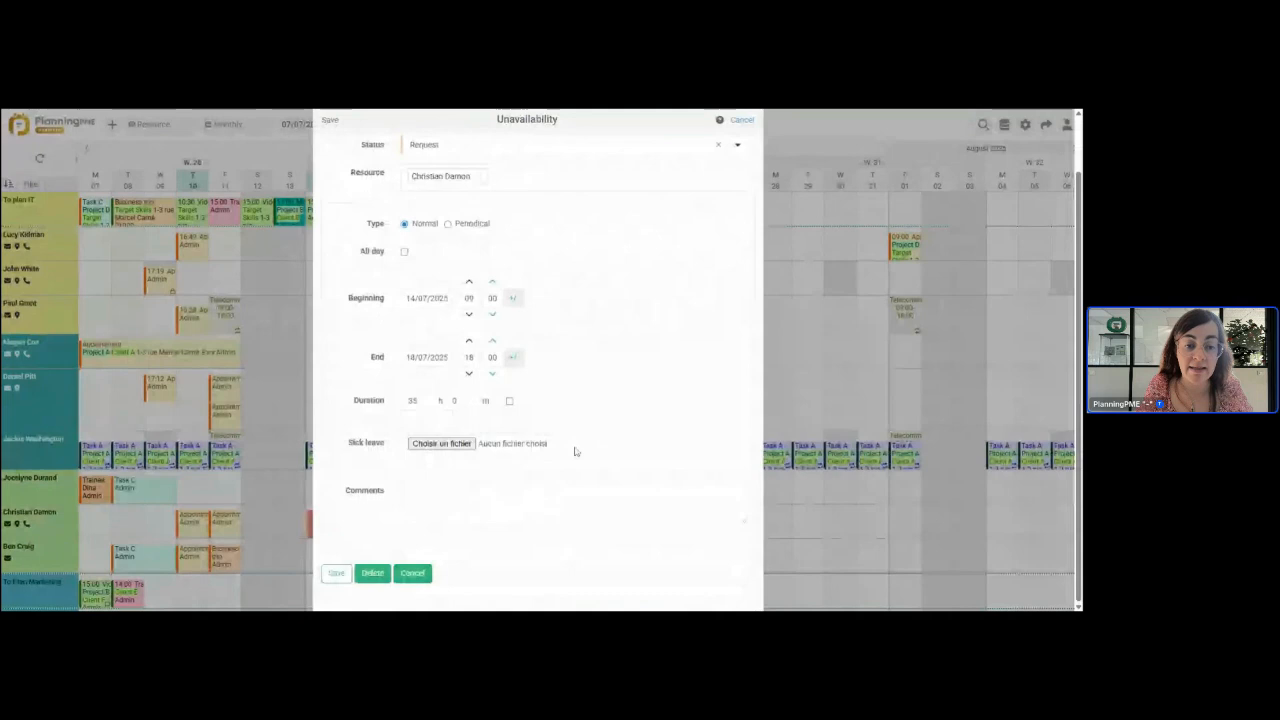
click(436, 447)
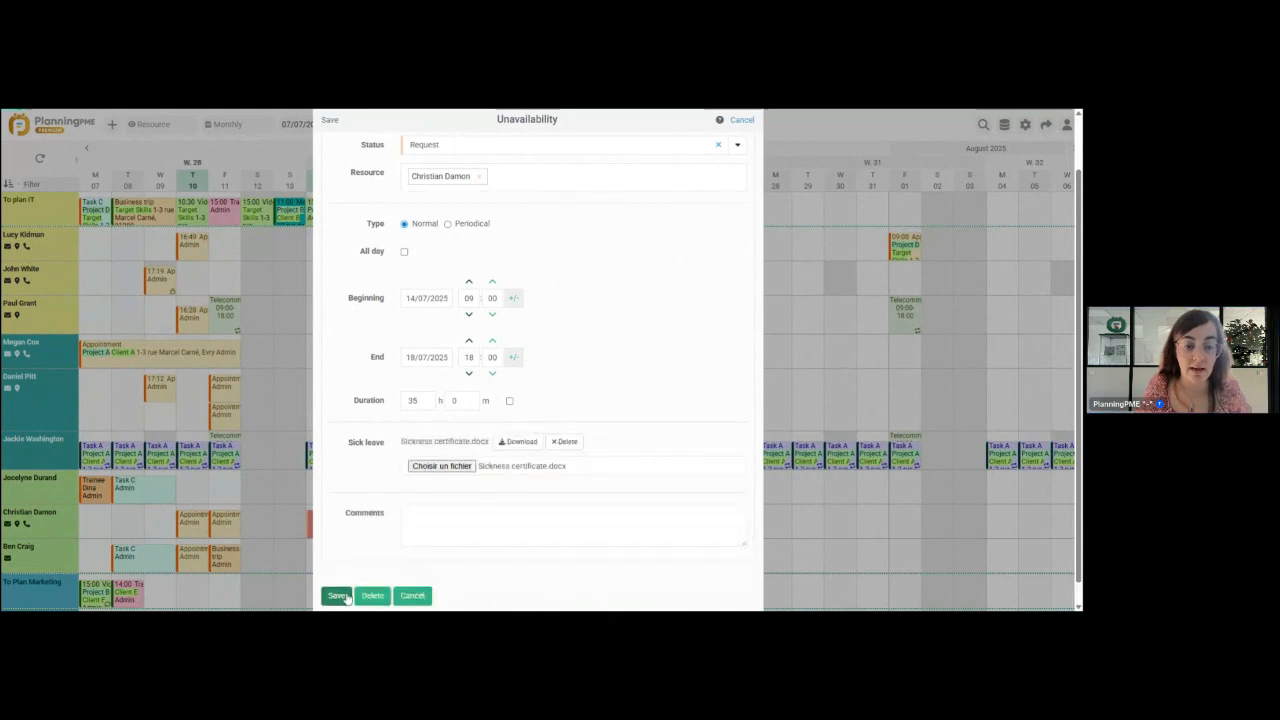
click(340, 597)
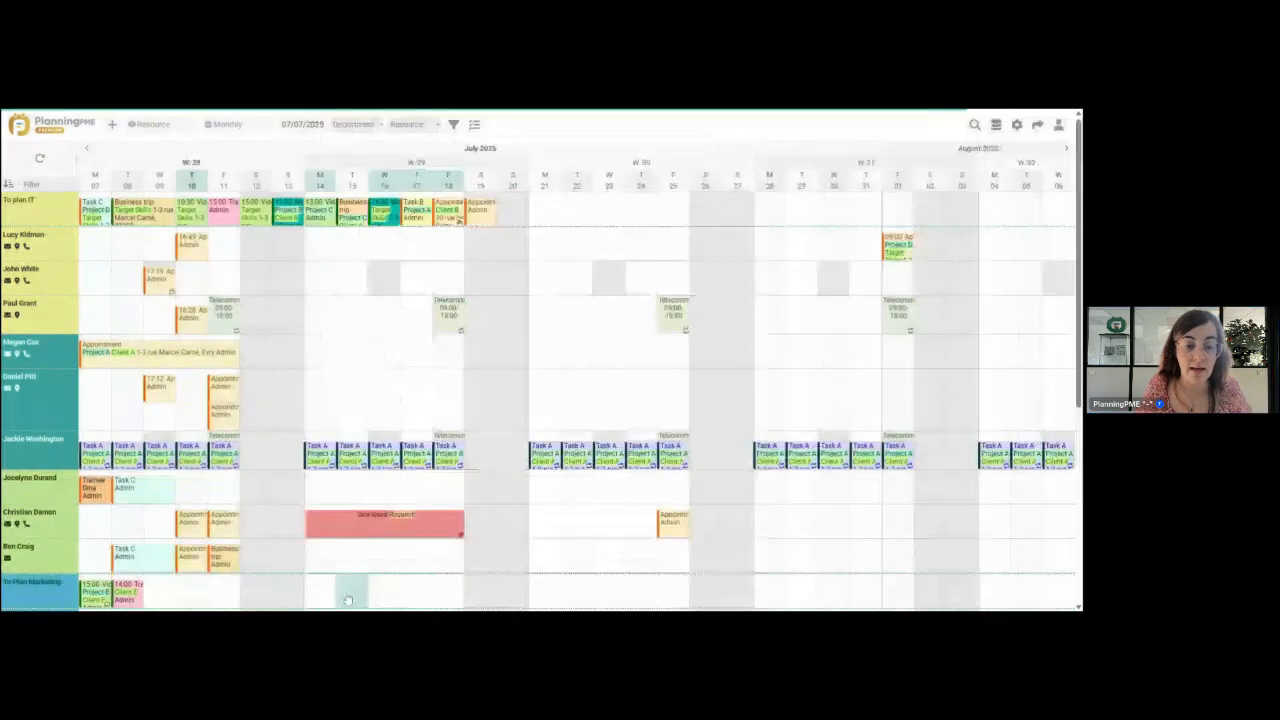
Step: Reopen the 14/07/2025 to 18/07/2025 sick leave to check its attached file, leaving without saving
double_click(455, 530)
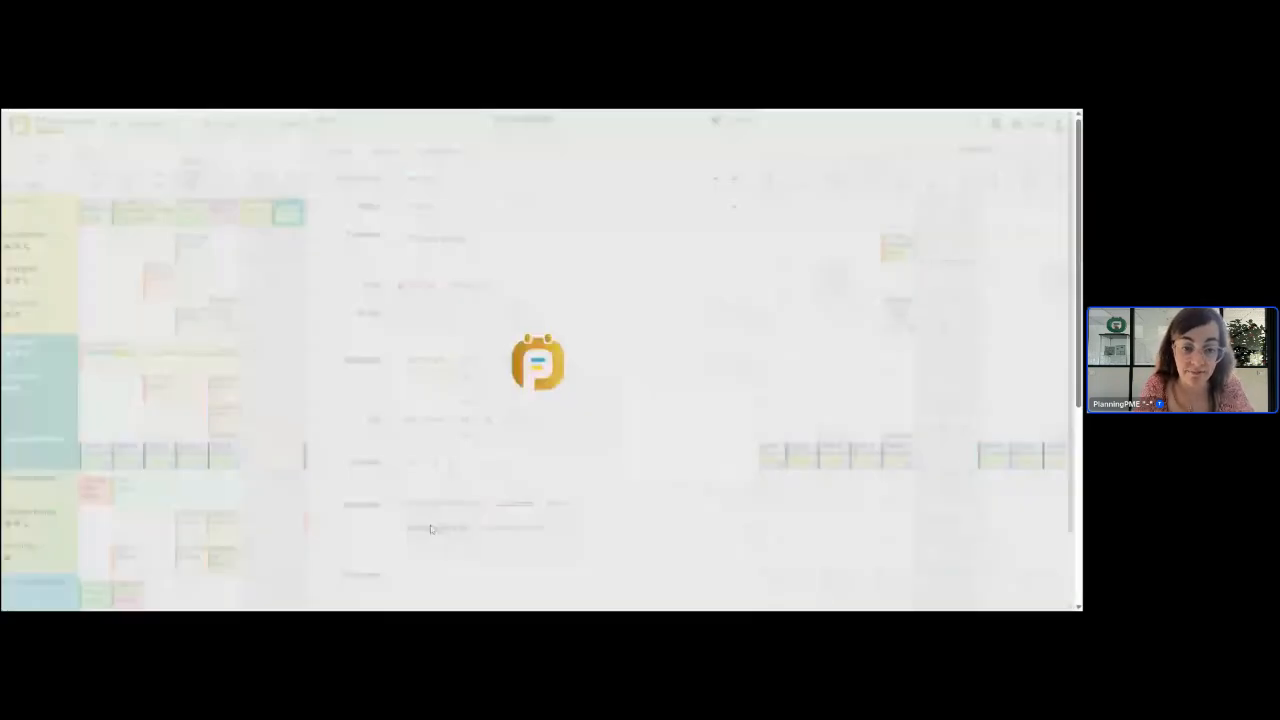
scroll(452, 517, down, 1)
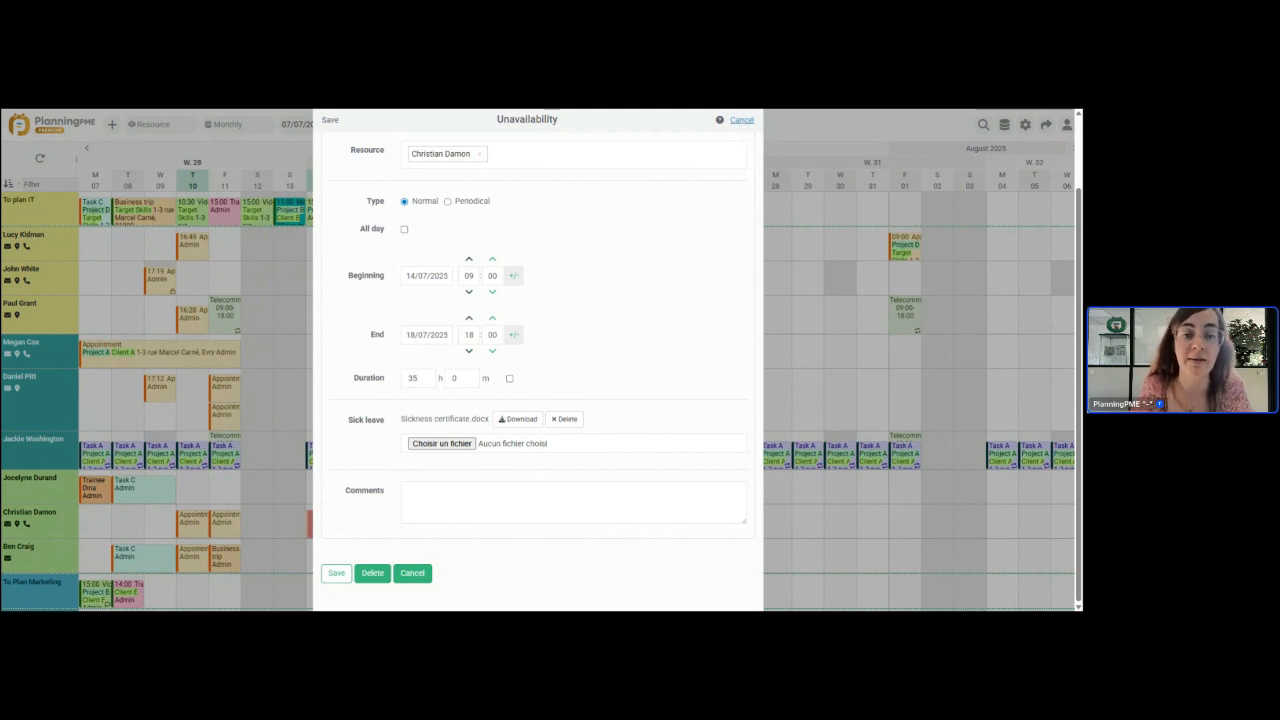
click(741, 120)
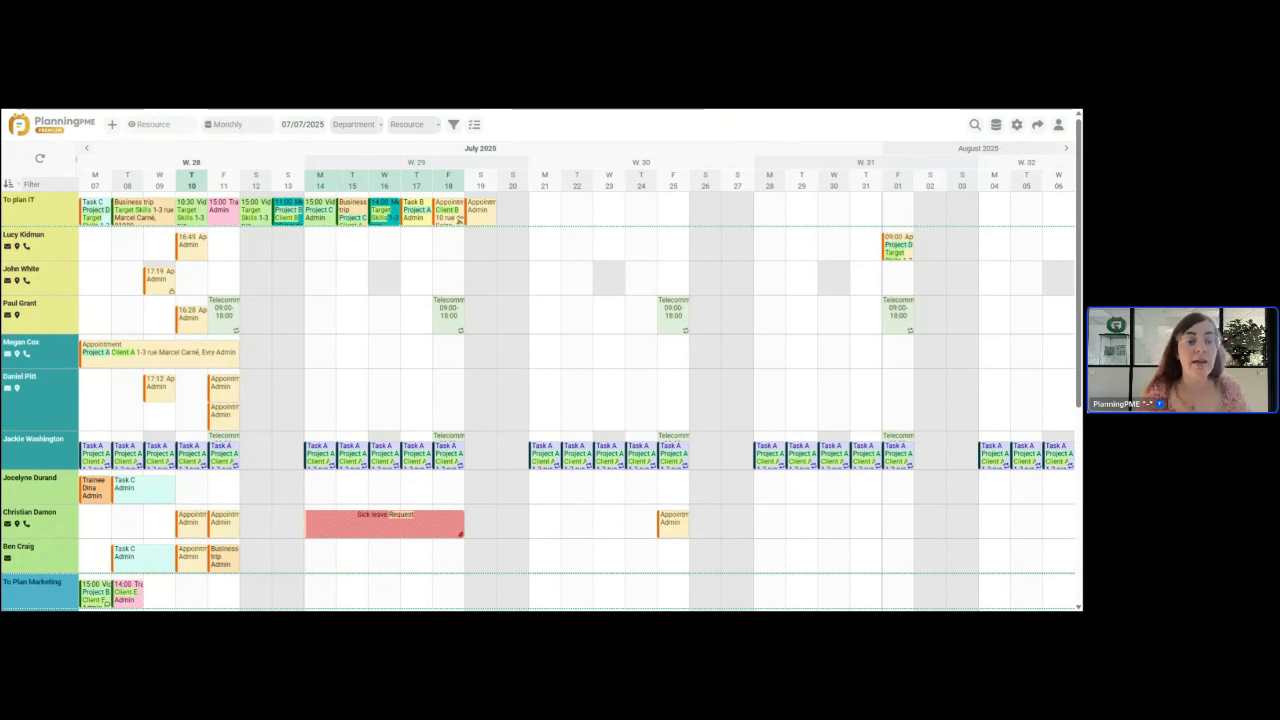
Step: Switch the schedule to the Several days view and try the two-, three- and four-day ranges
click(240, 130)
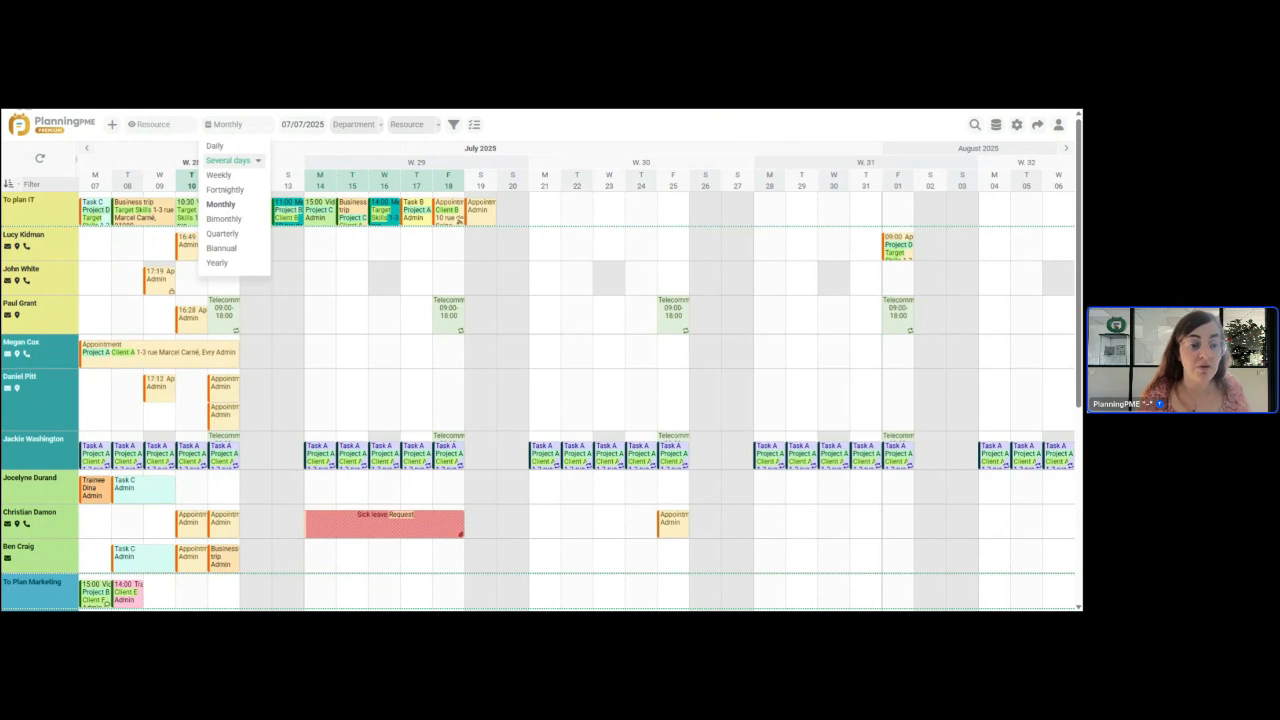
click(259, 166)
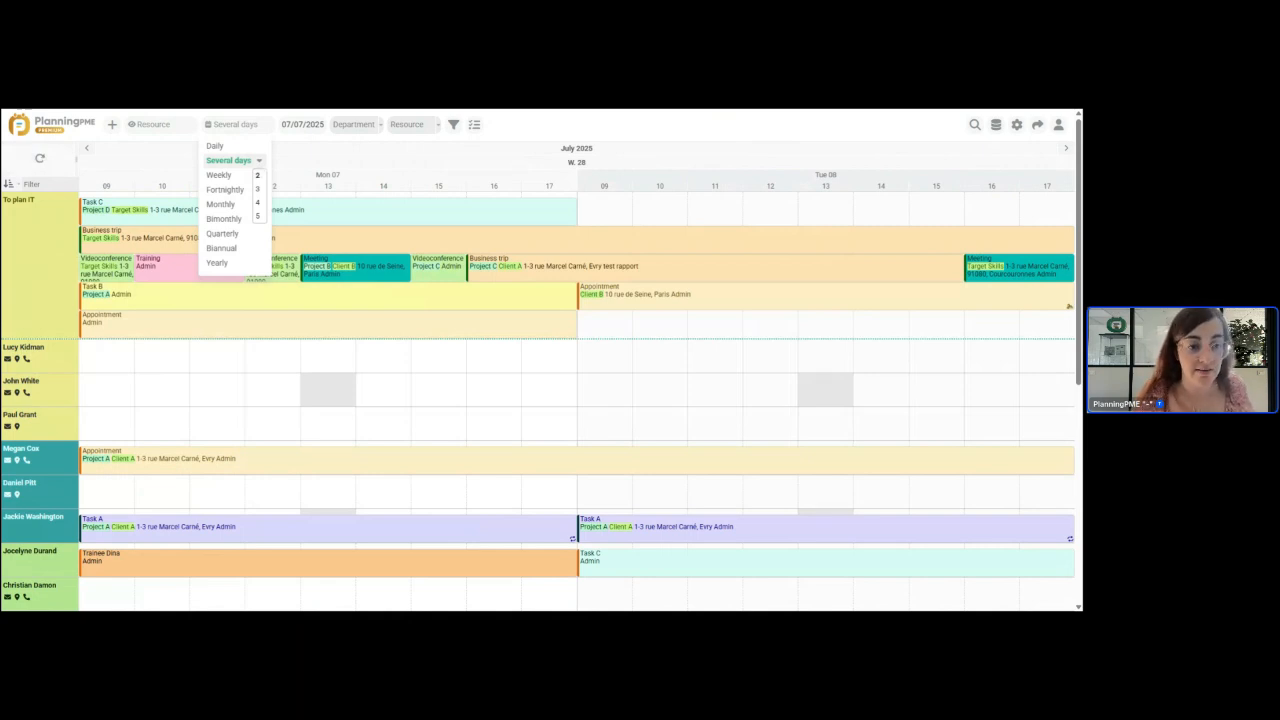
click(258, 190)
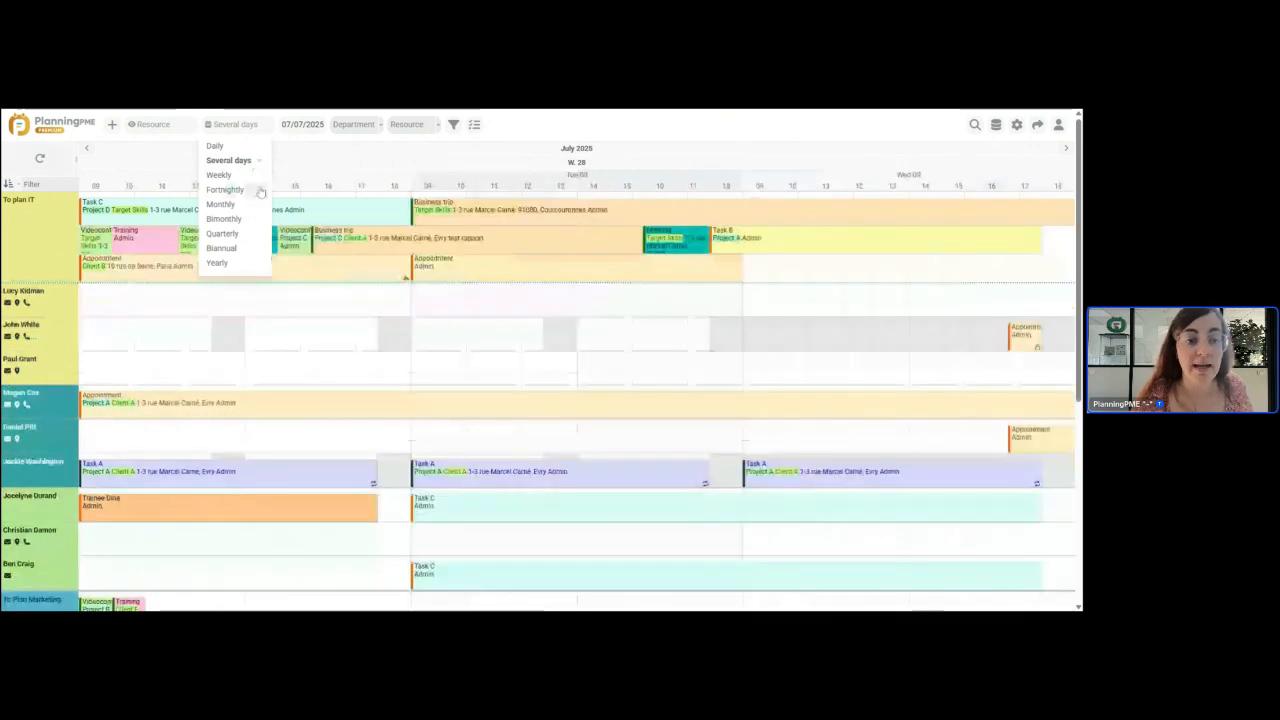
mouse_move(262, 165)
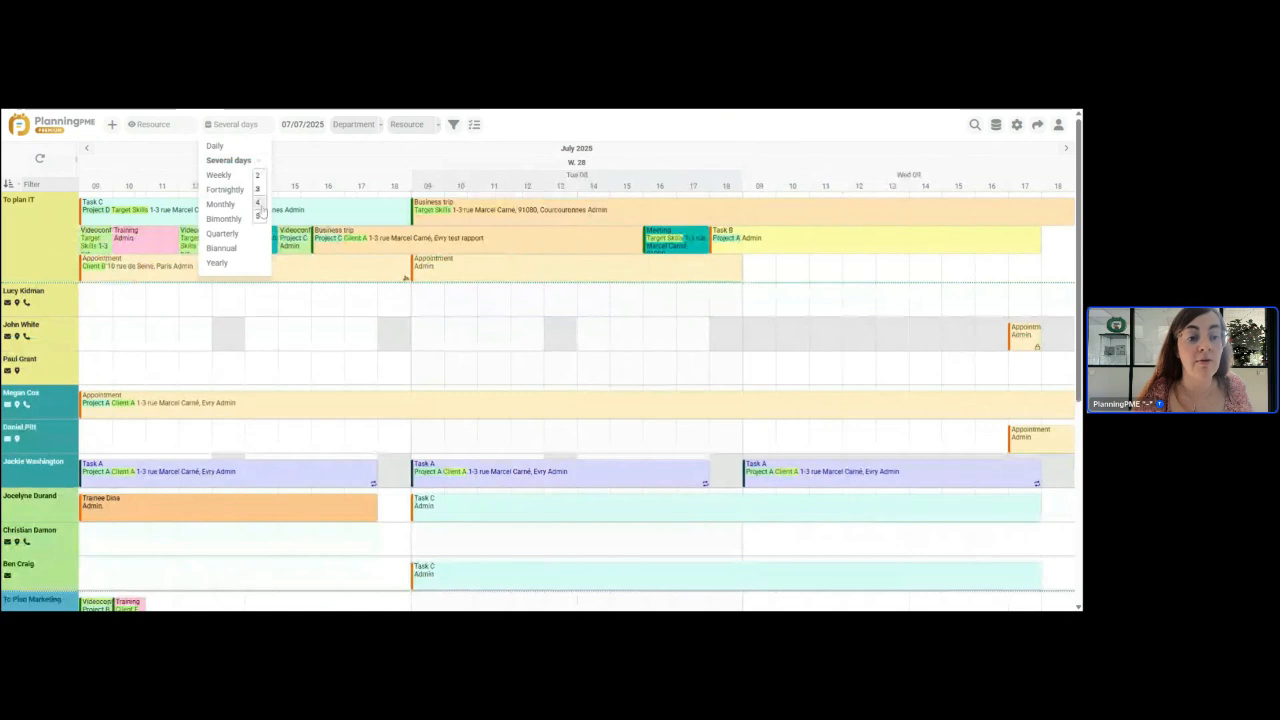
click(259, 205)
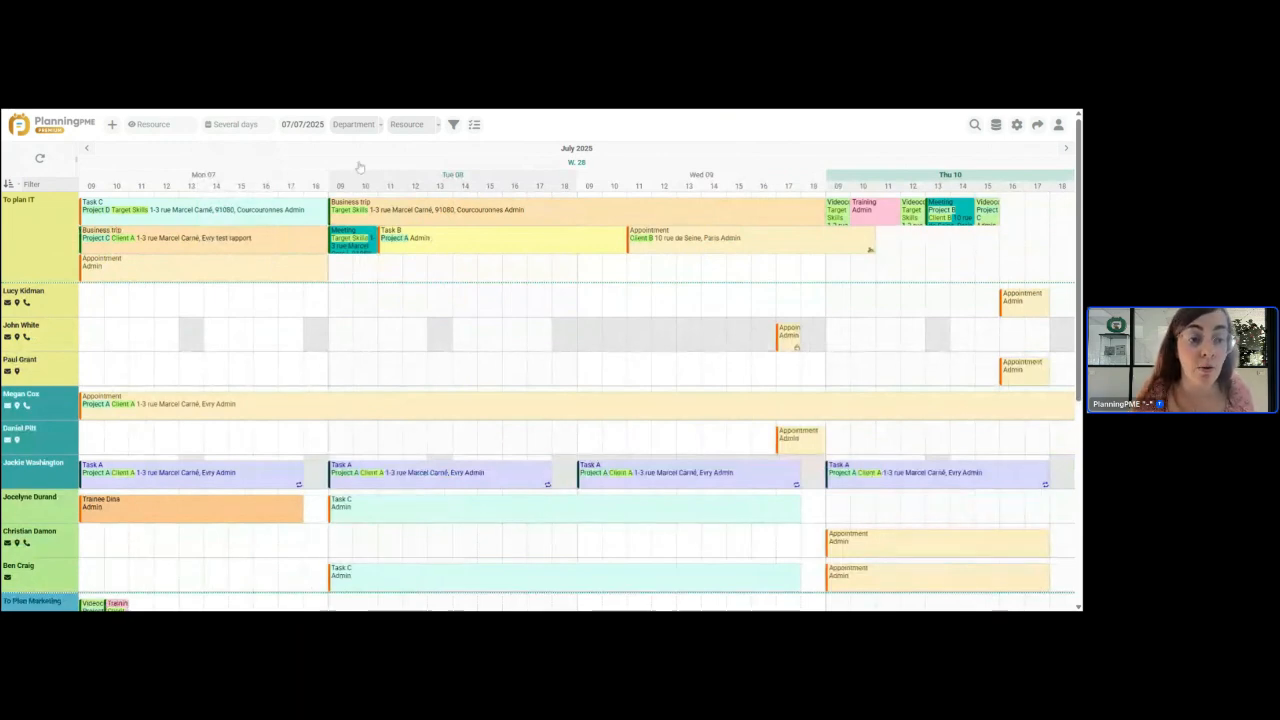
Step: Review the schedule's available time ranges and return to the Monthly view
click(235, 124)
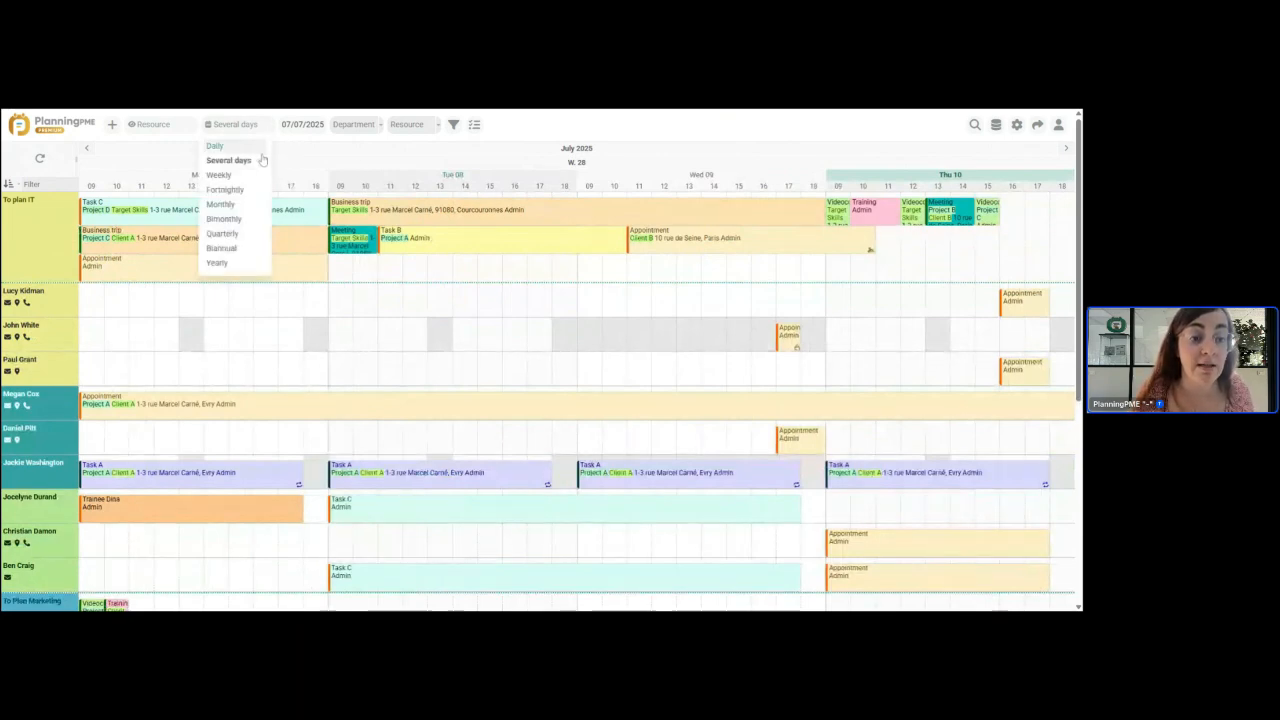
click(261, 162)
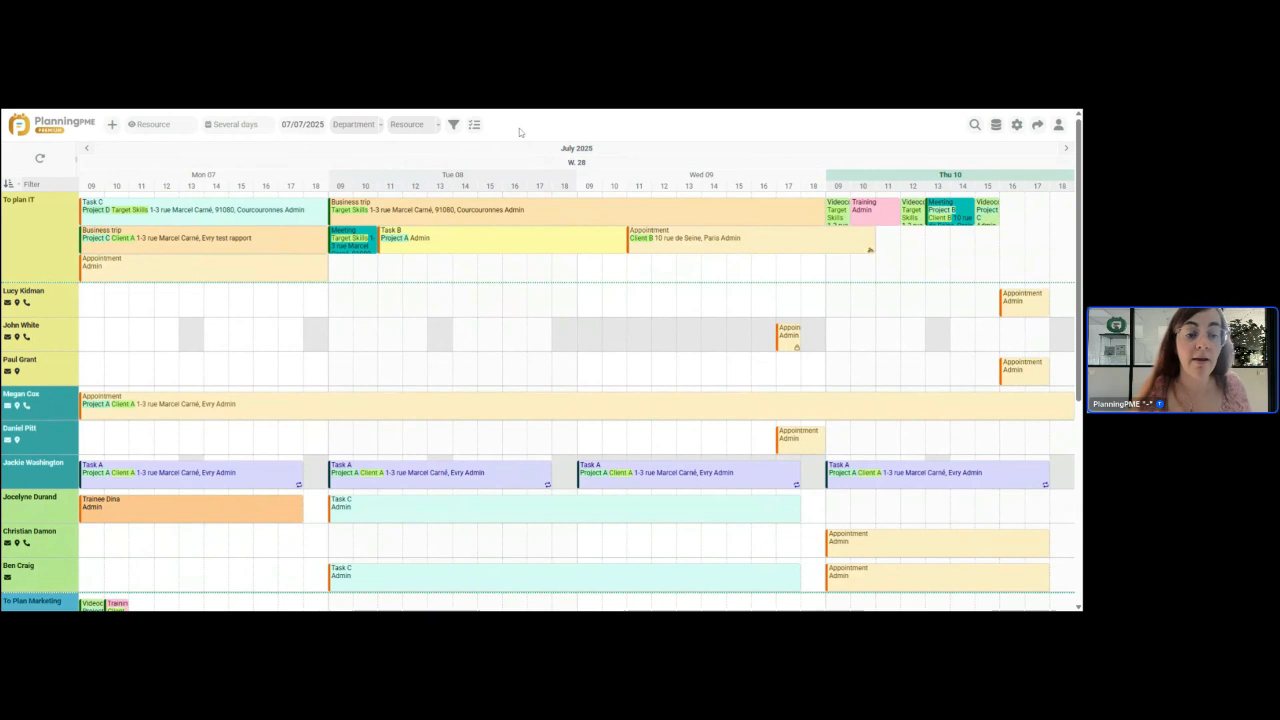
click(245, 129)
click(228, 205)
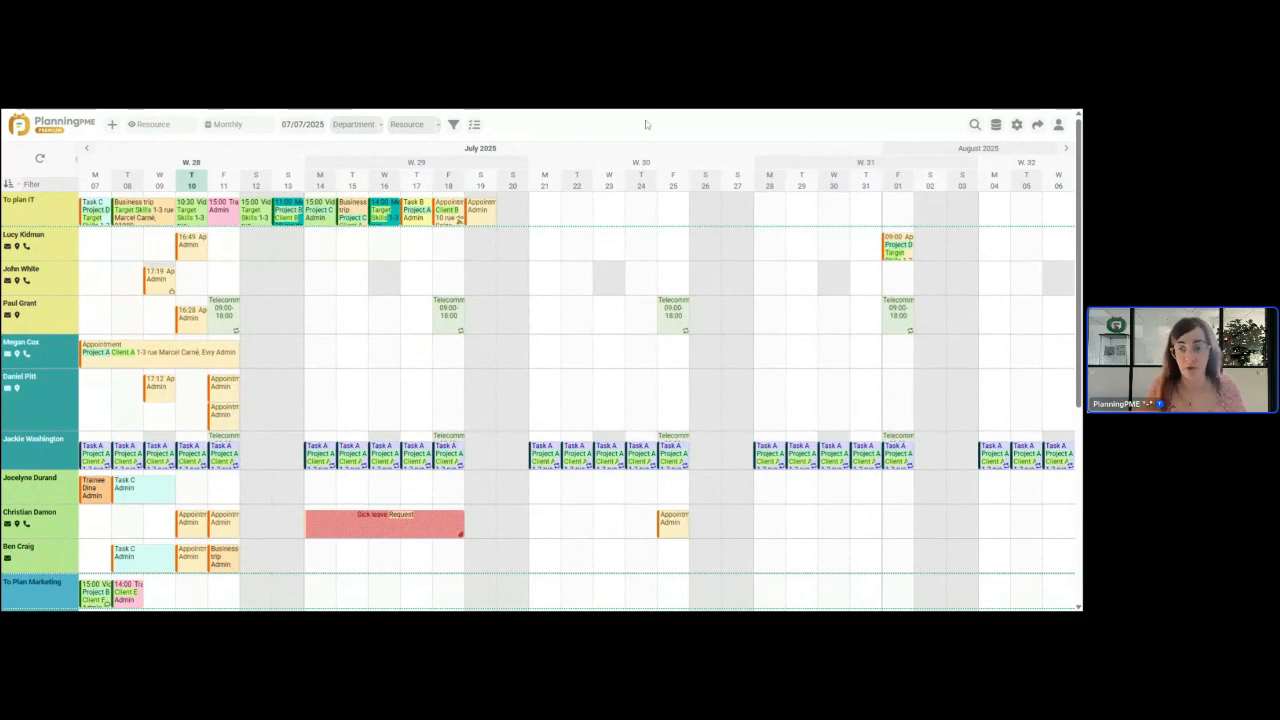
Step: Open the Clock-in geolocation custom field, save it with Clocking mode enabled, and return to the schedule
click(995, 124)
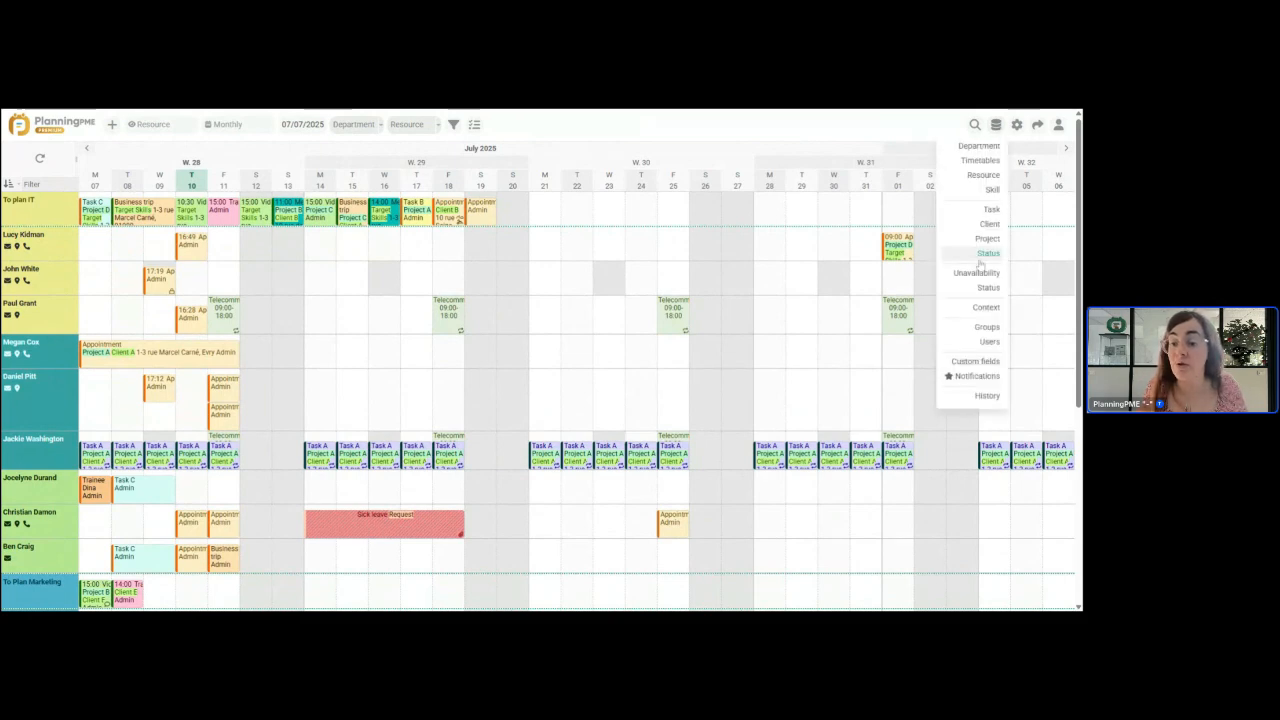
click(966, 361)
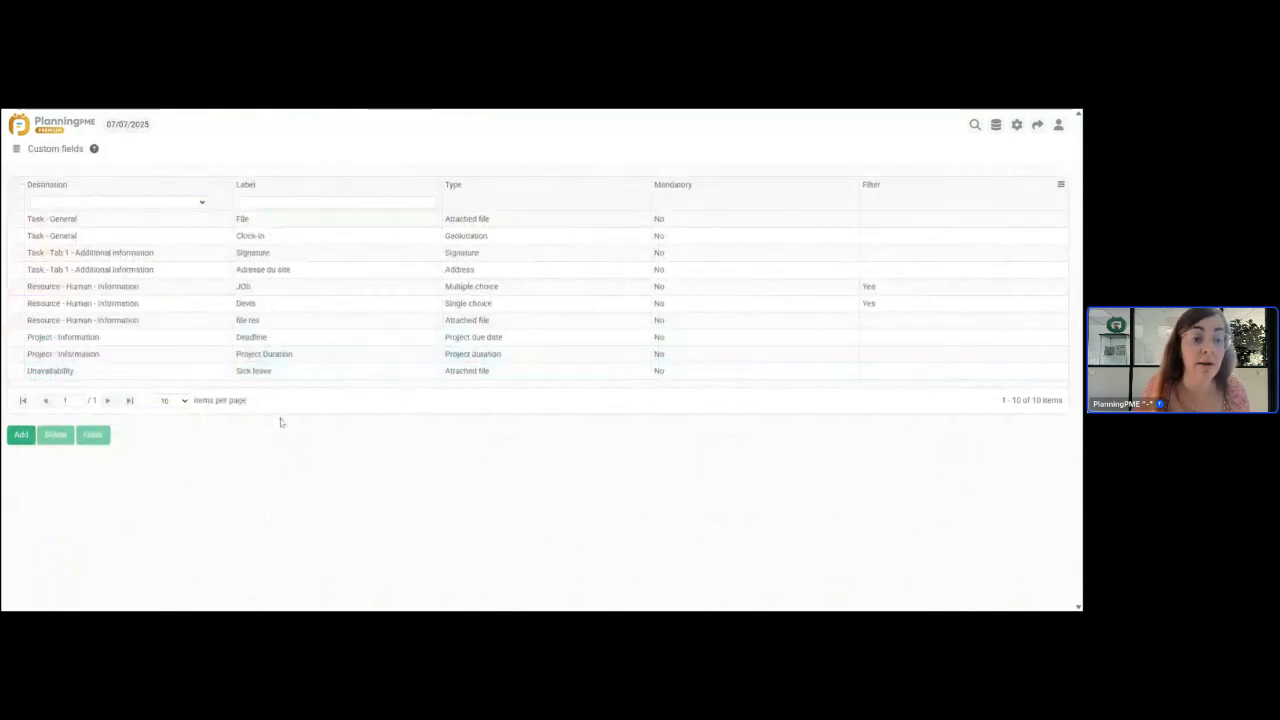
double_click(293, 246)
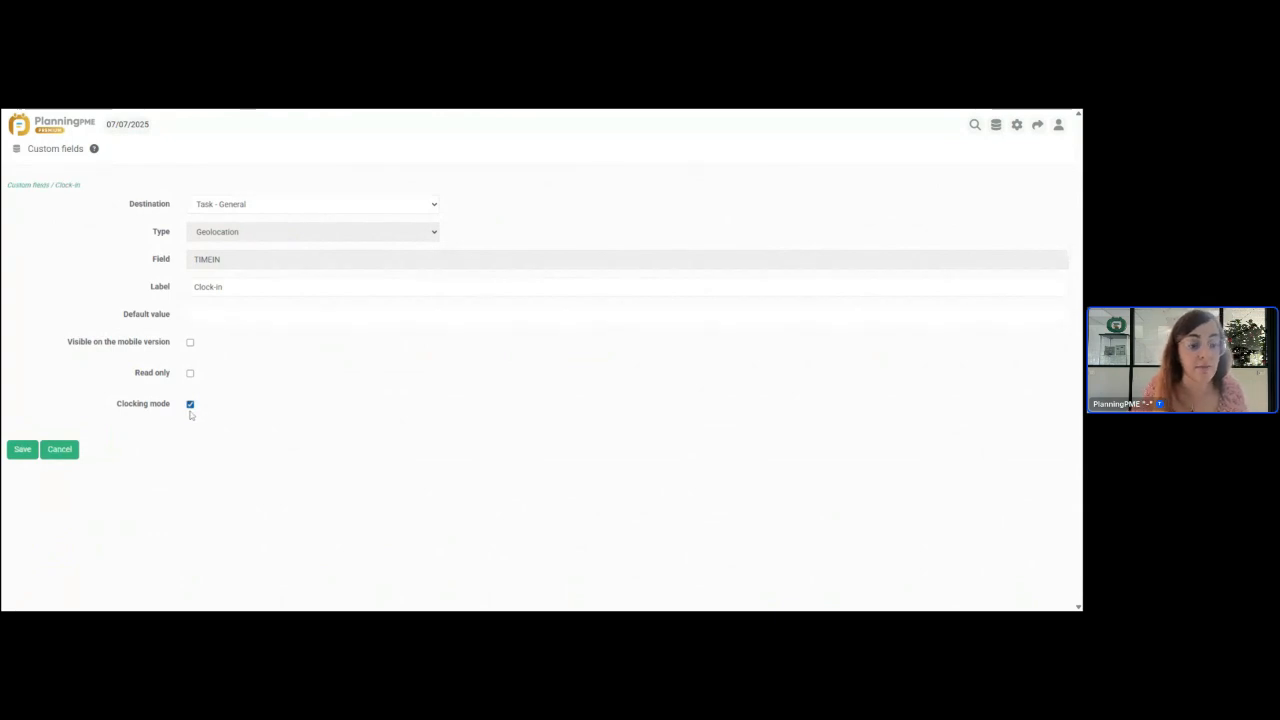
click(22, 450)
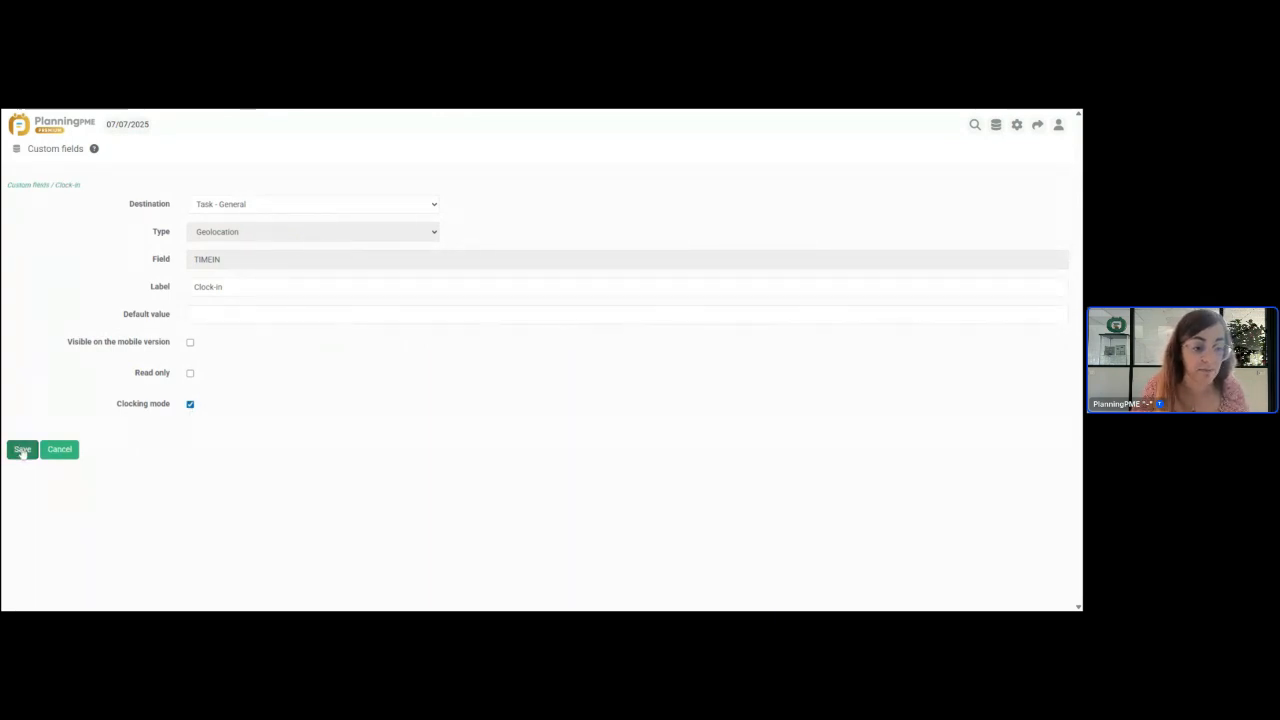
click(22, 125)
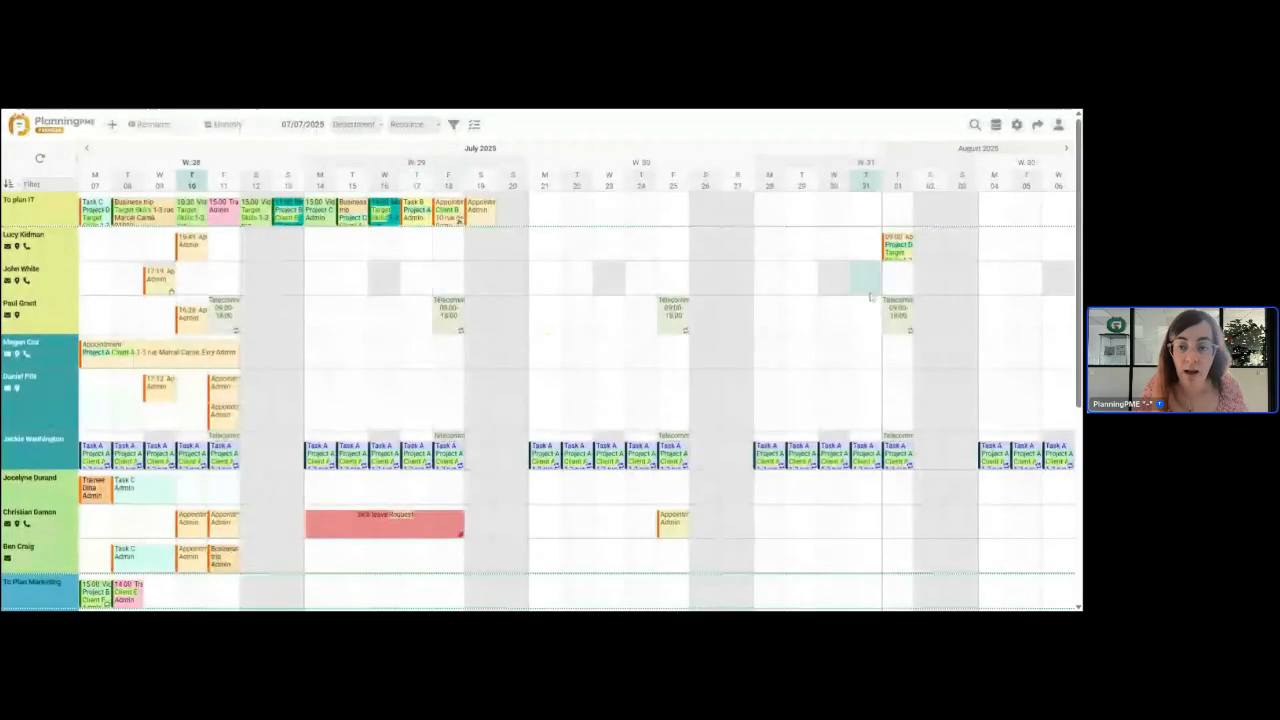
Step: Open the 01/08/2025 Project D appointment, clock in through its Clock-in field, accept the final clocking, and save the event
double_click(899, 250)
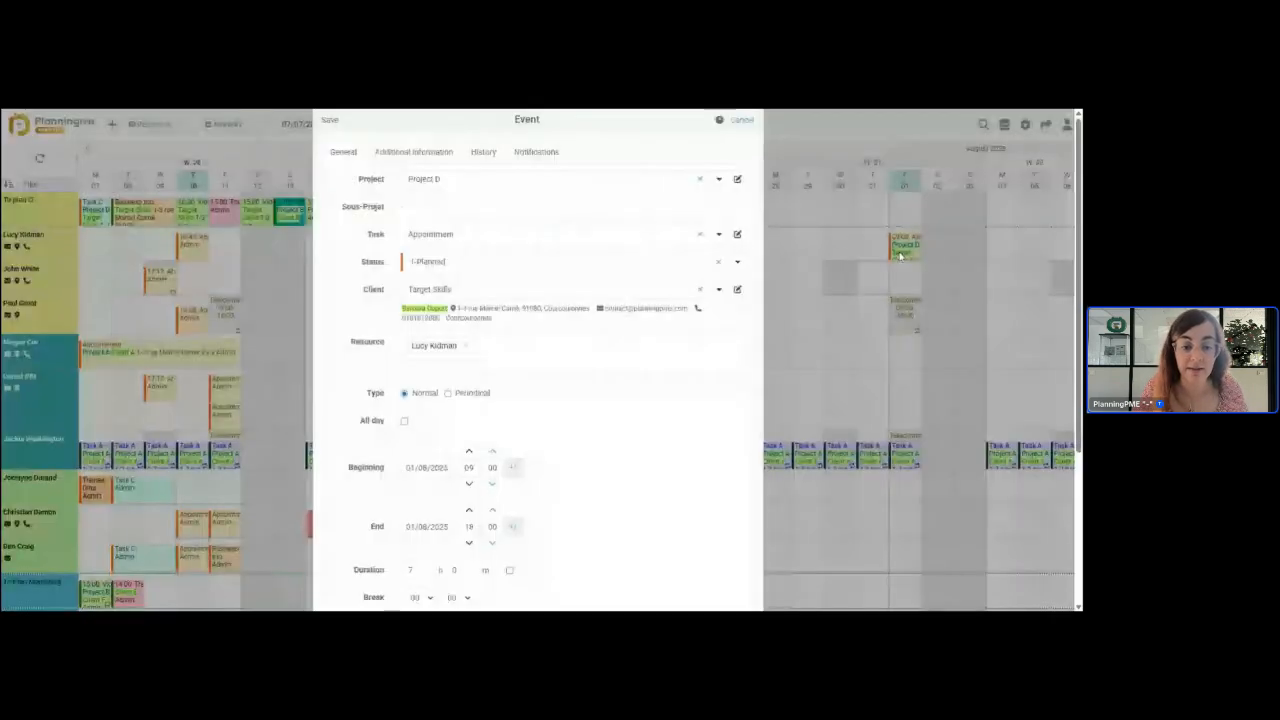
scroll(659, 441, down, 2)
scroll(659, 441, down, 1)
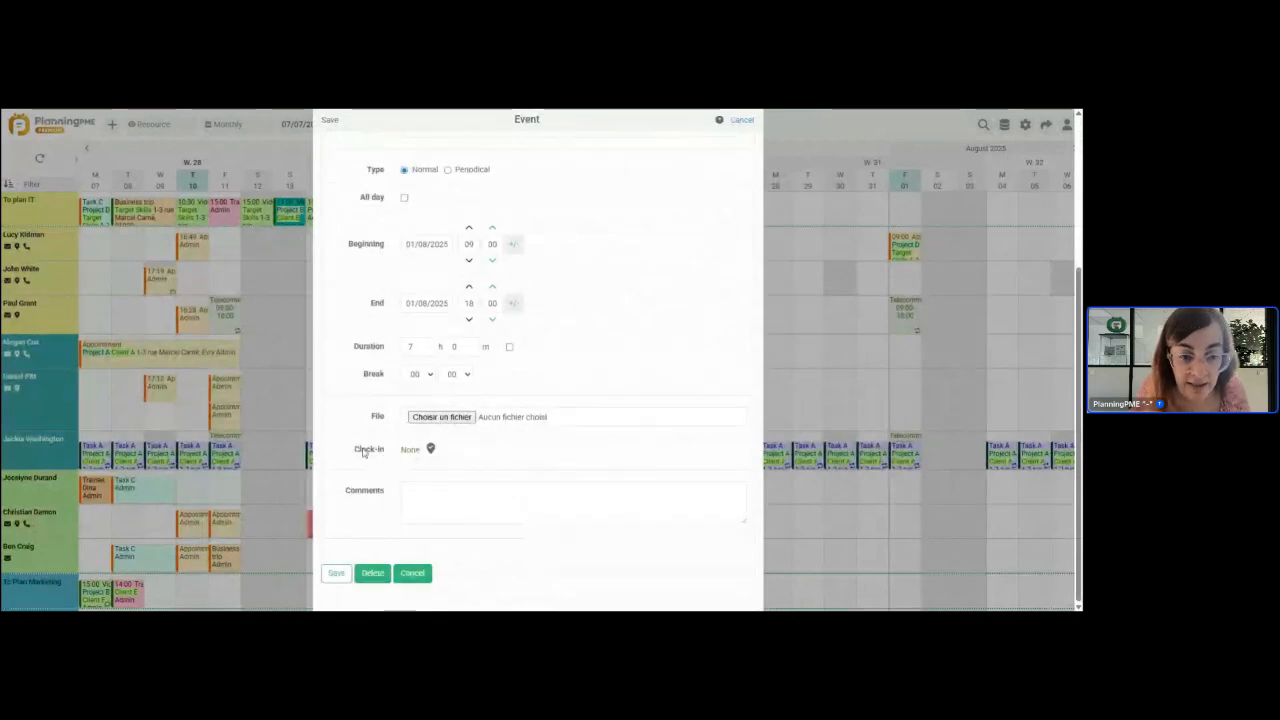
click(431, 450)
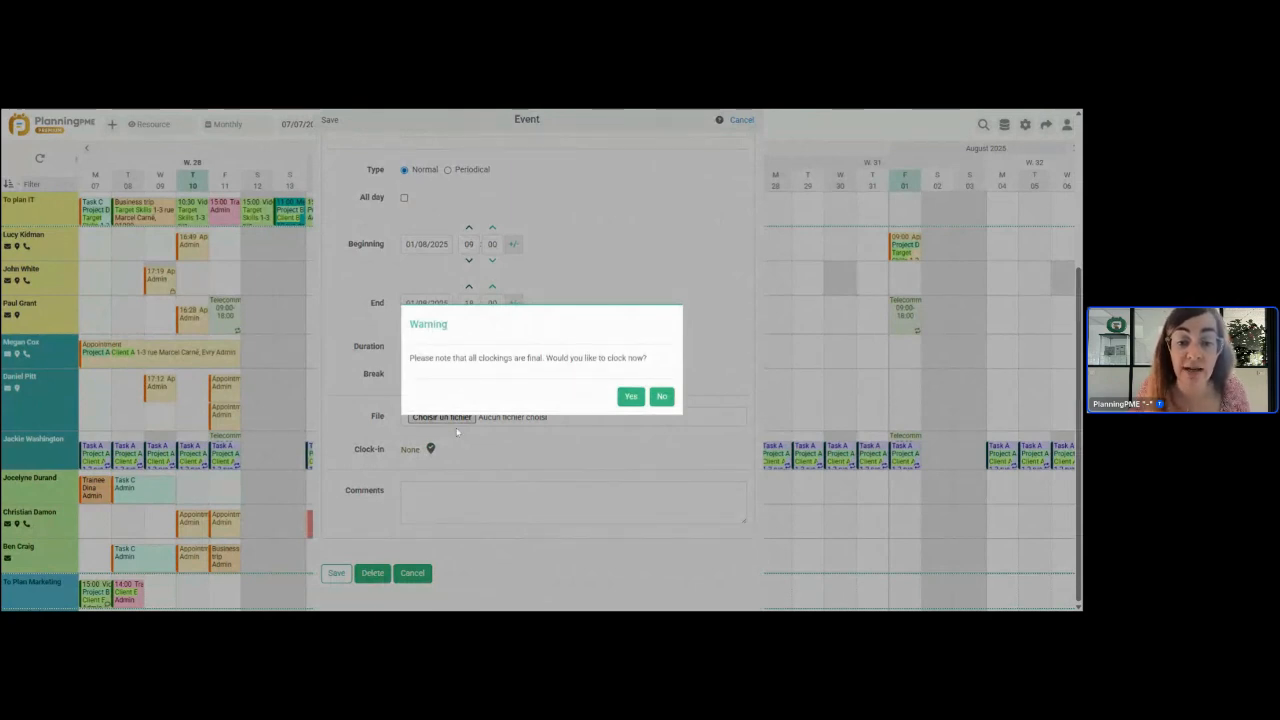
click(631, 396)
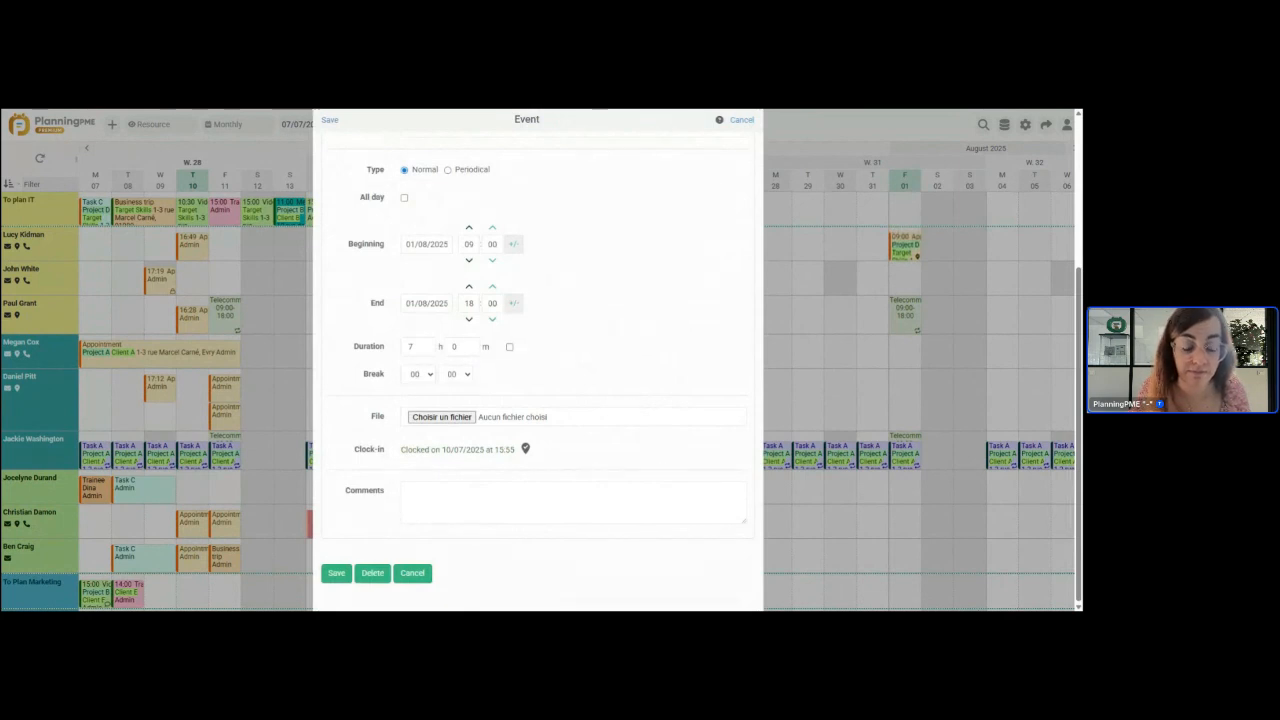
click(339, 580)
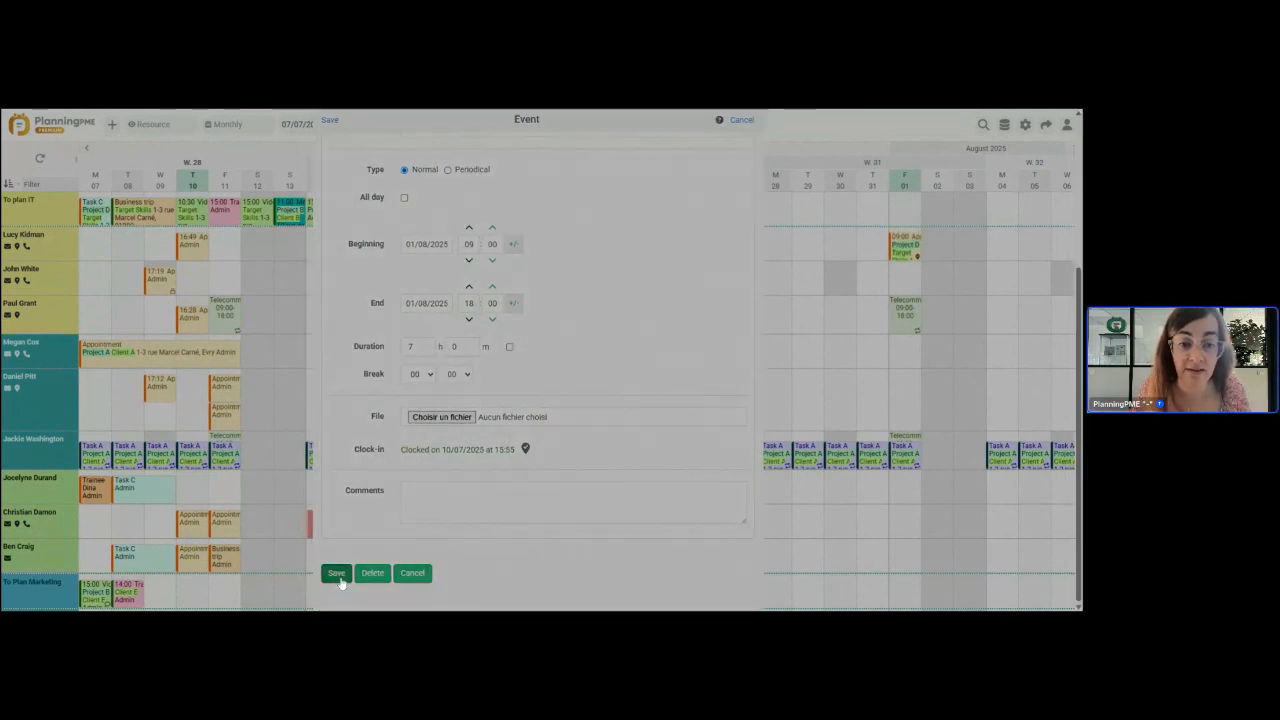
click(591, 260)
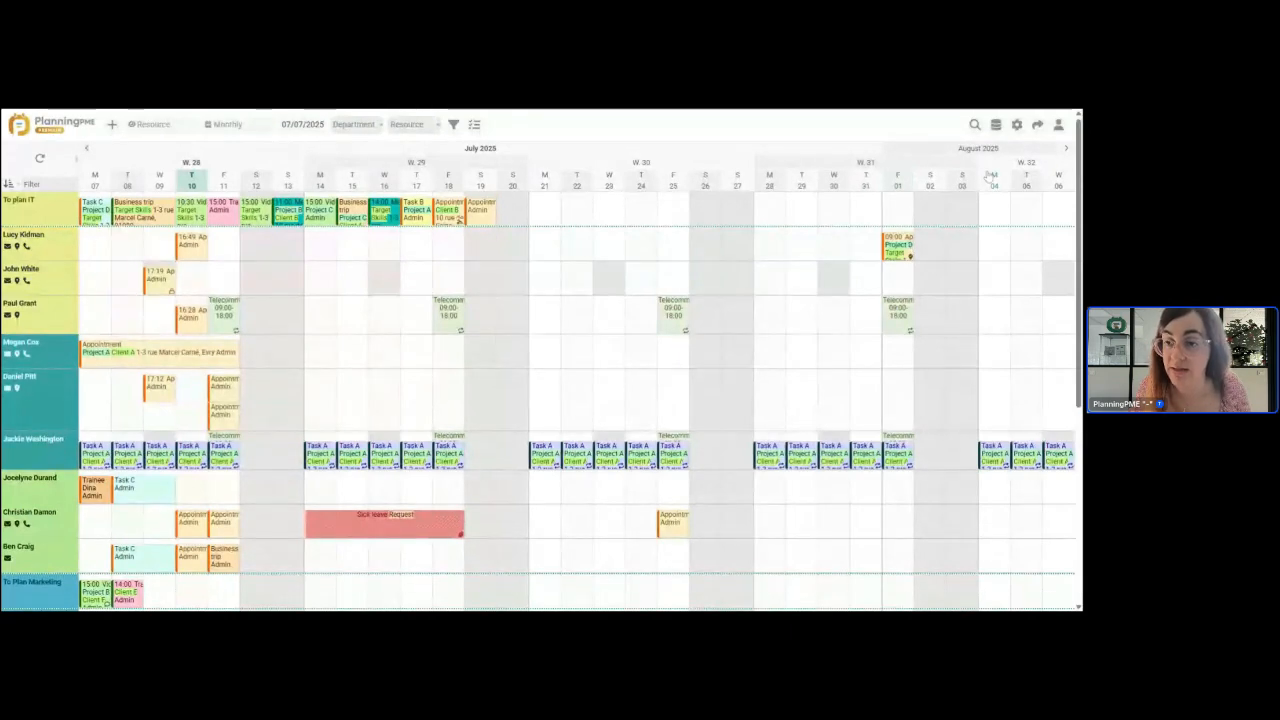
Step: Reopen the Clock-in custom field to review its settings and return to the schedule without changes
click(996, 124)
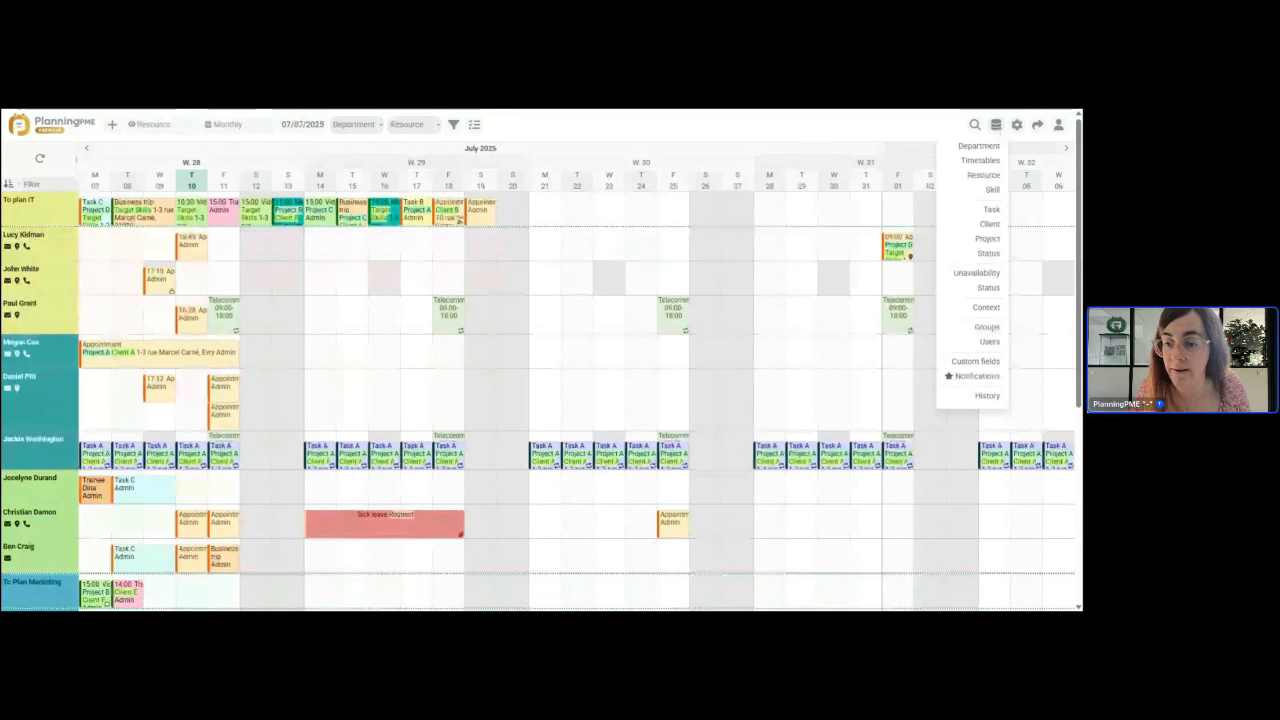
click(978, 362)
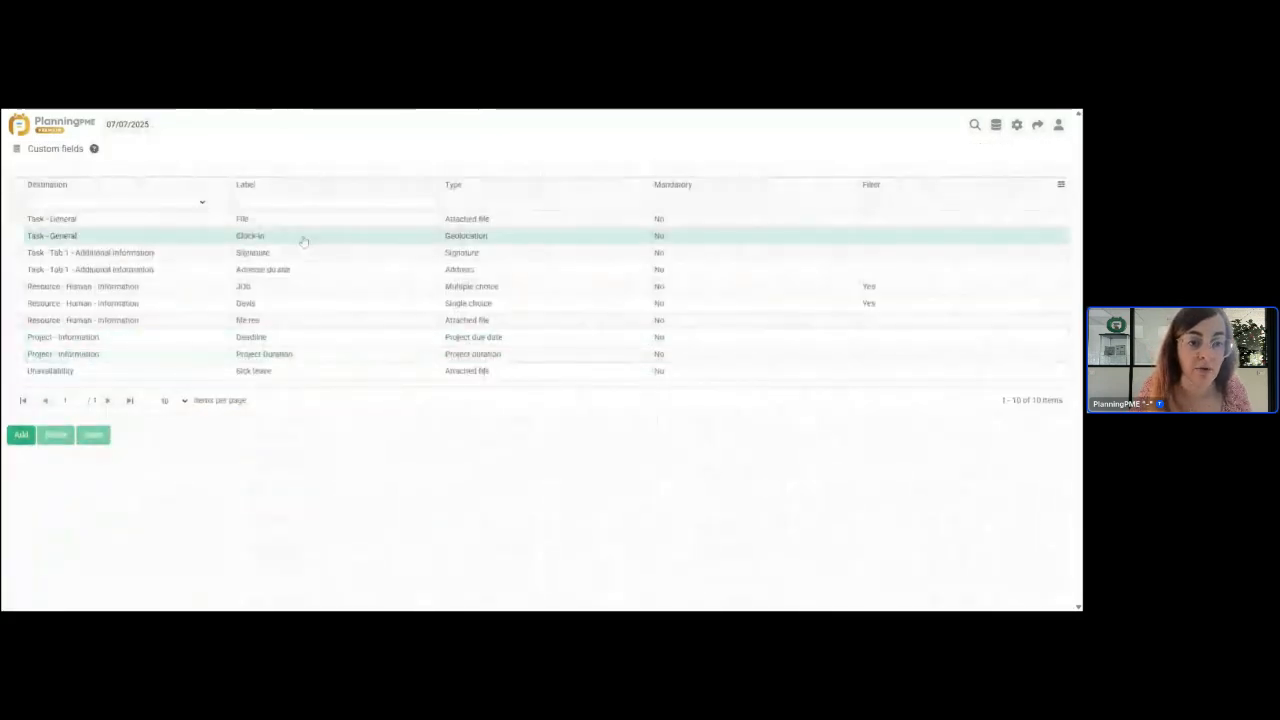
click(303, 241)
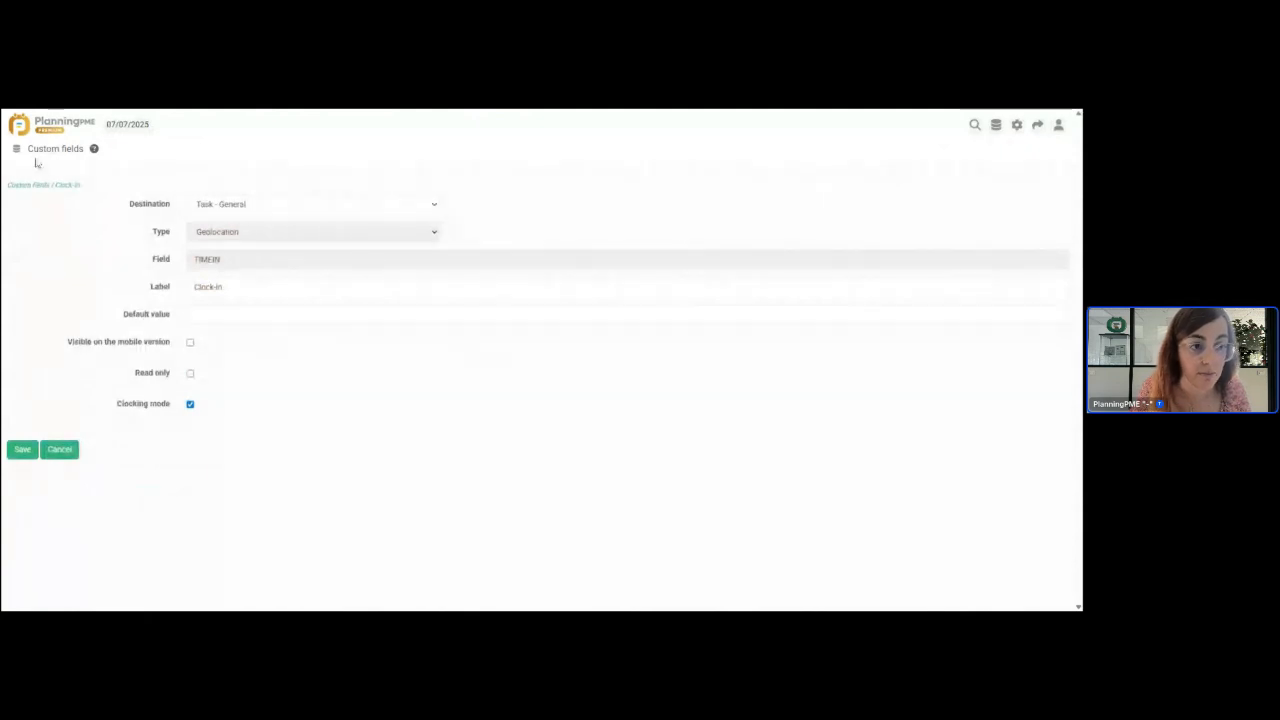
click(20, 123)
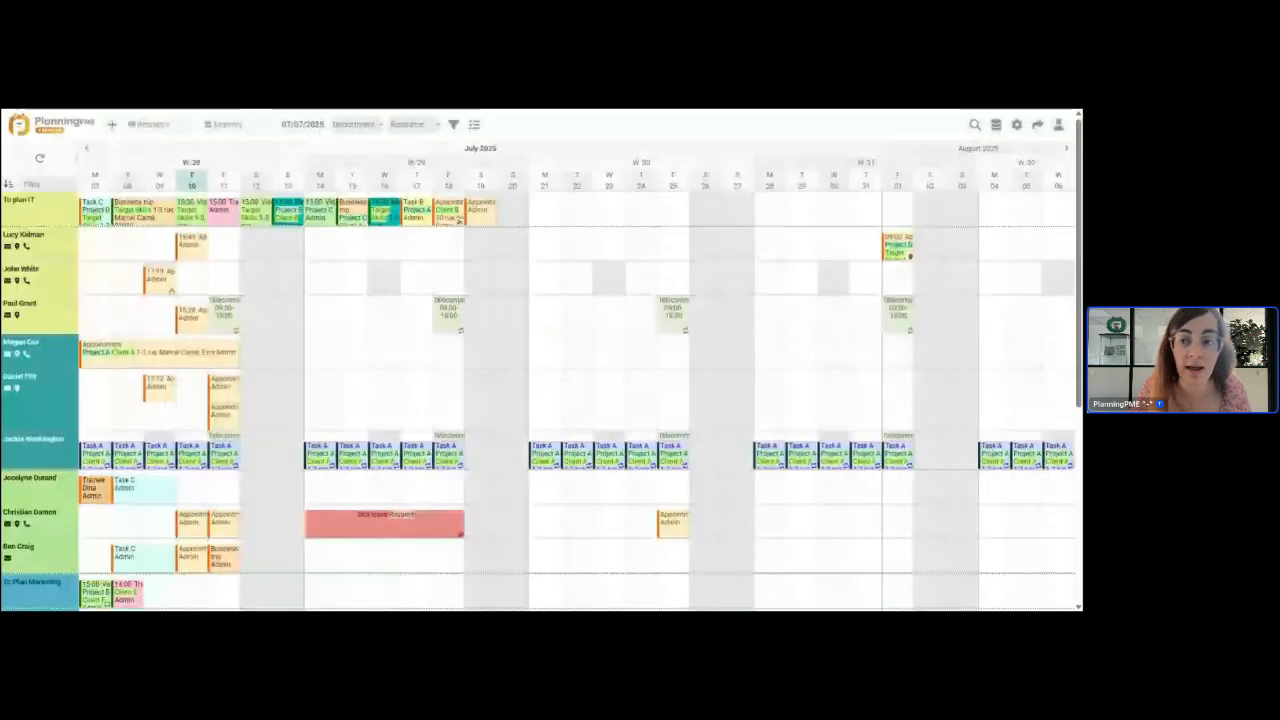
Step: Add a custom field with destination Task - General and type Geolocation
click(995, 124)
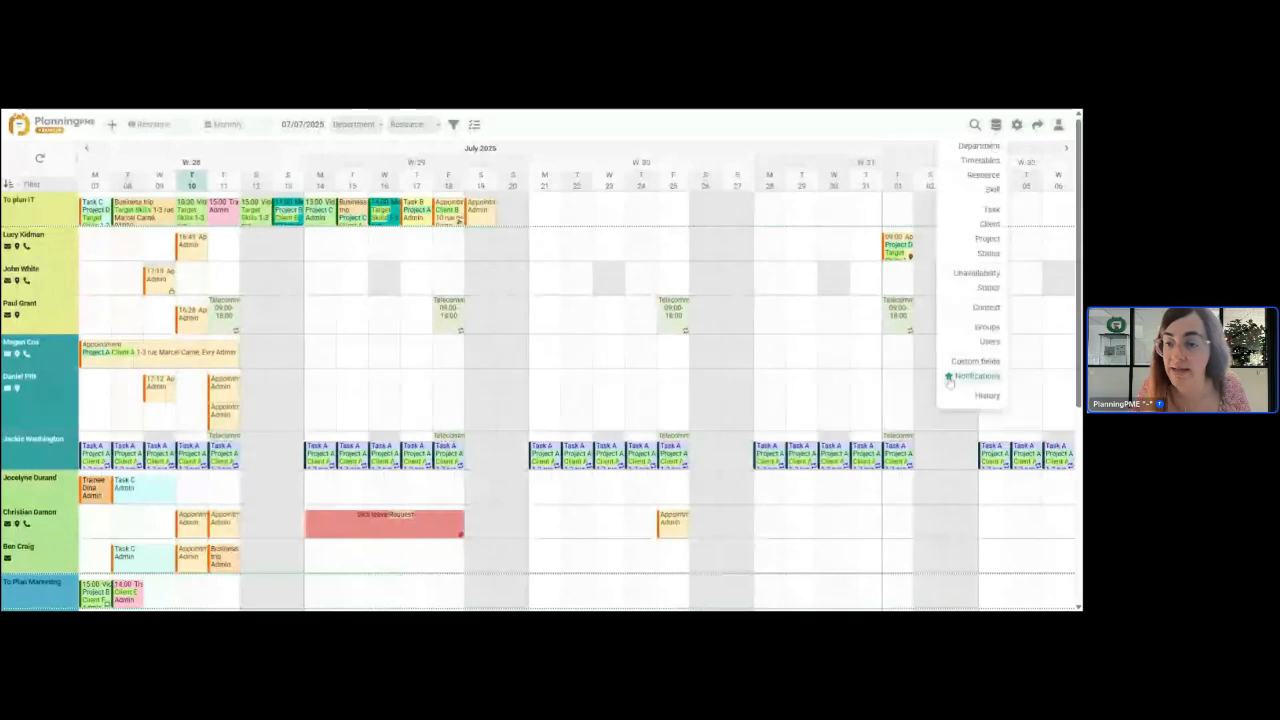
click(962, 362)
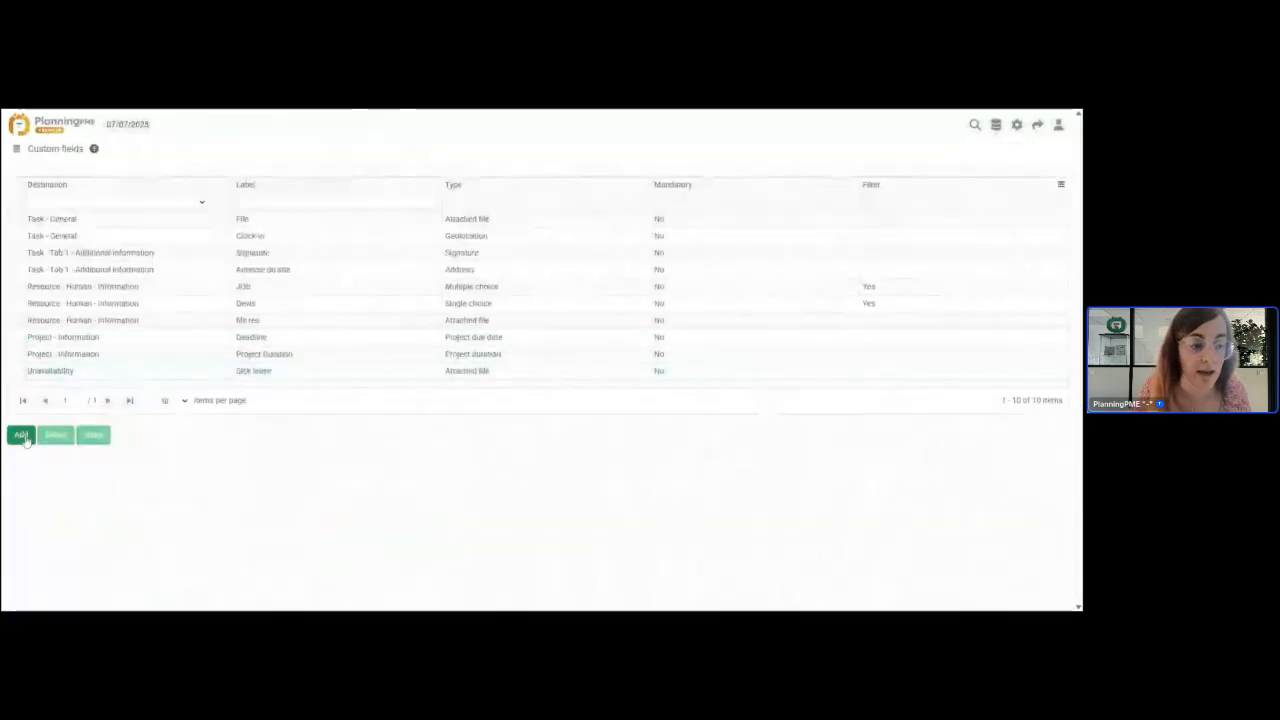
click(21, 435)
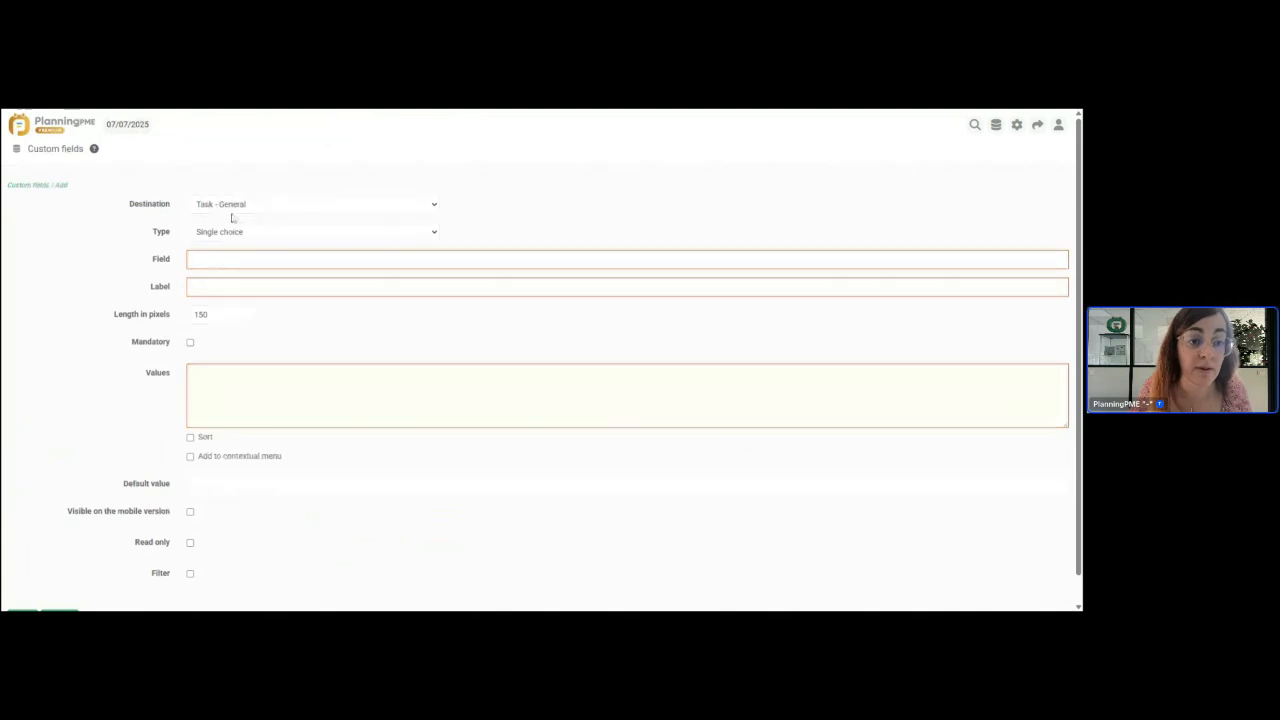
click(249, 241)
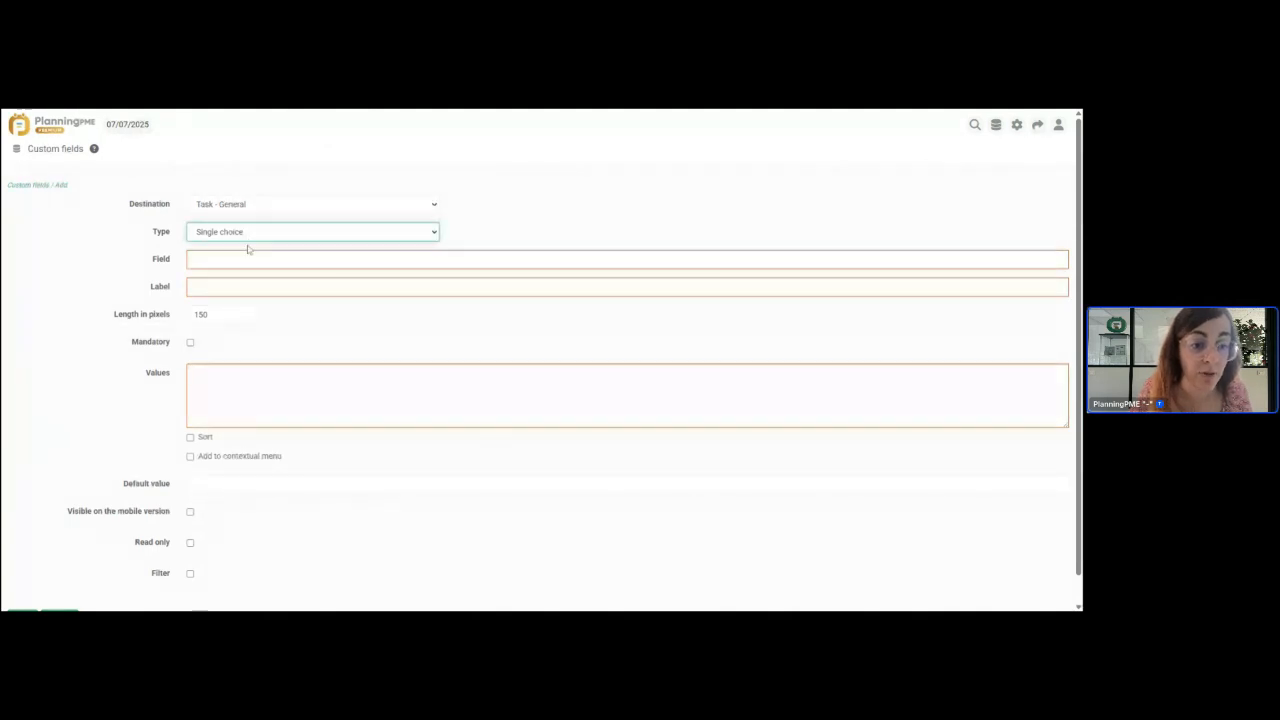
click(229, 317)
key(Tab)
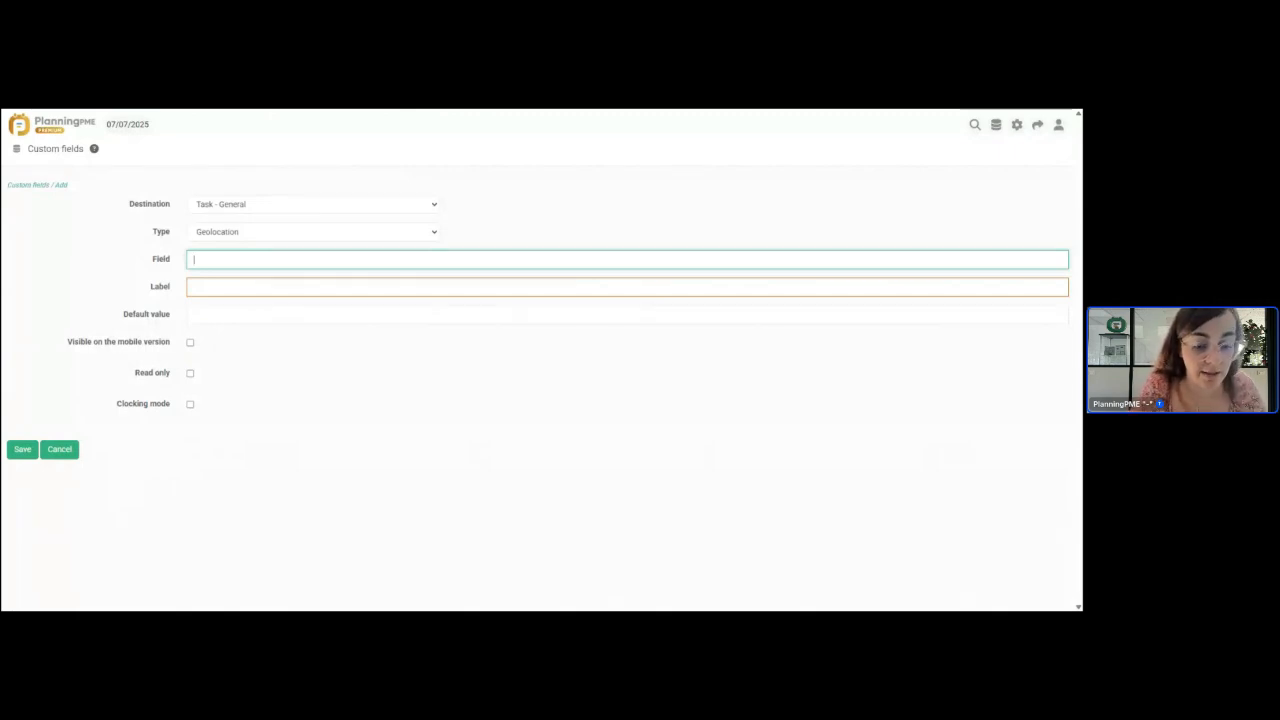
Step: Name the field TIMEOUT with label Clock-out, enable Clocking mode, save it, and return to the schedule
text(YTIMEOUT)
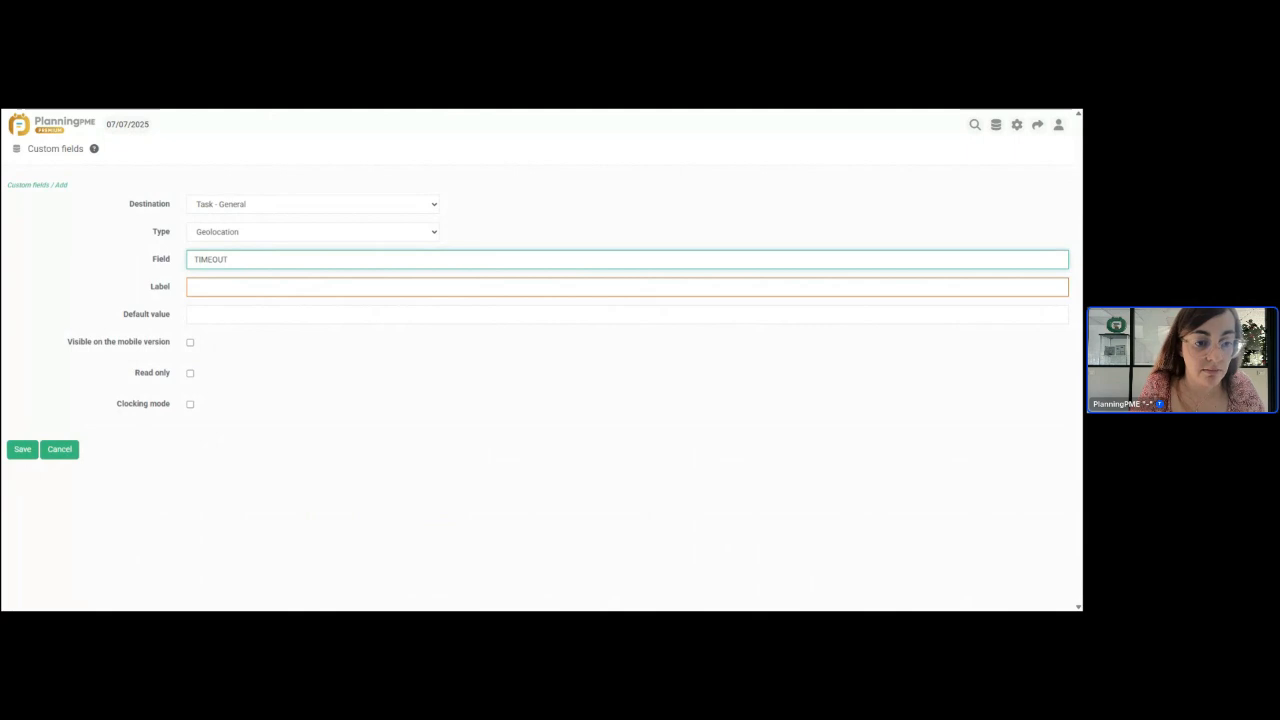
key(Tab)
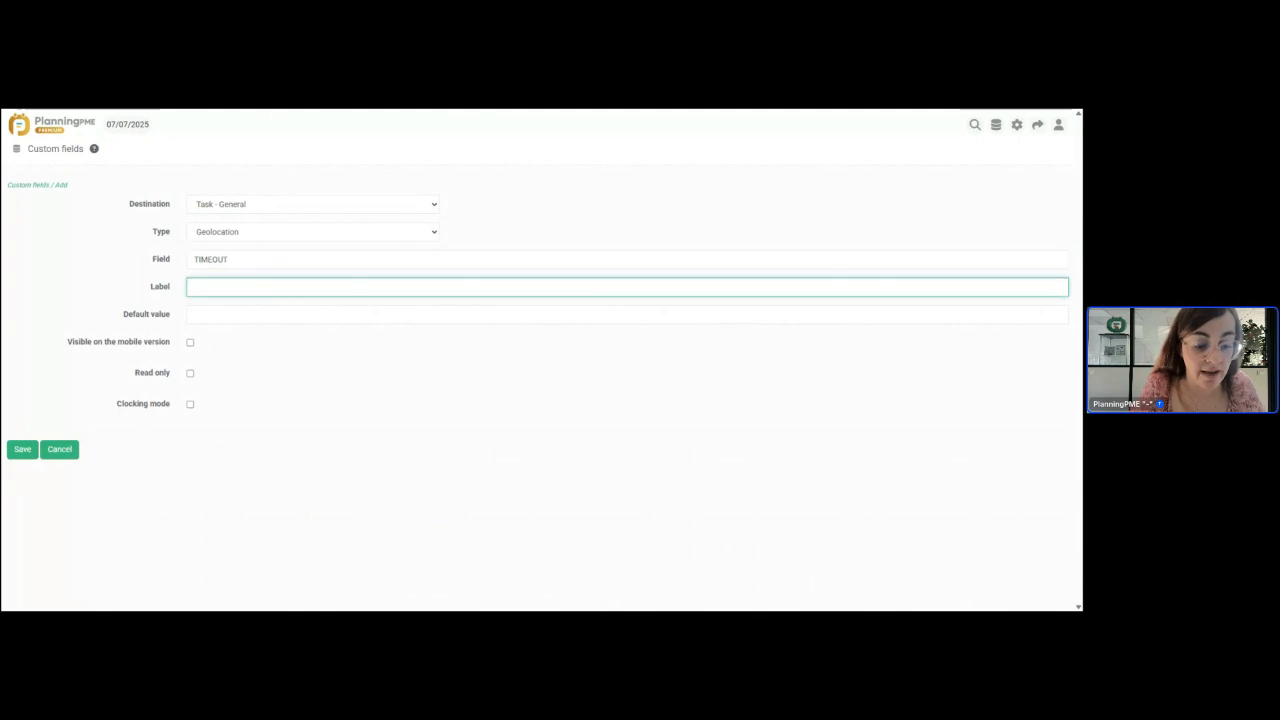
text(Clock)
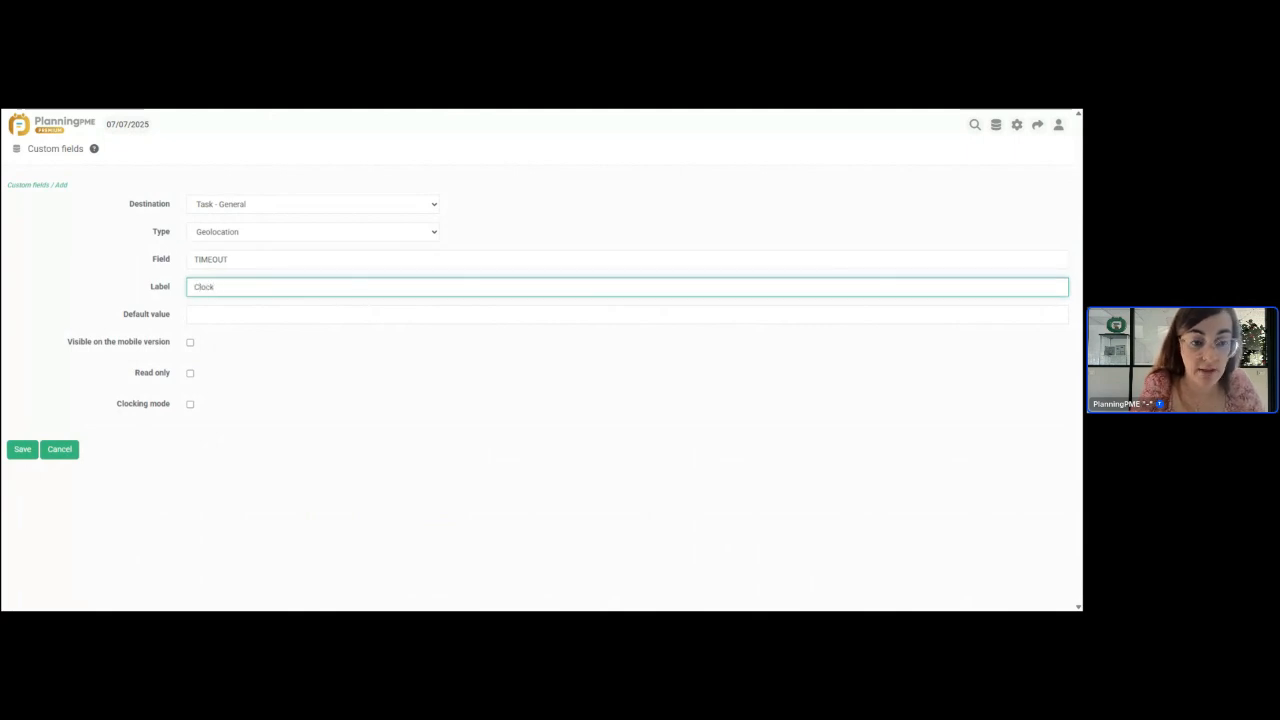
text(-out)
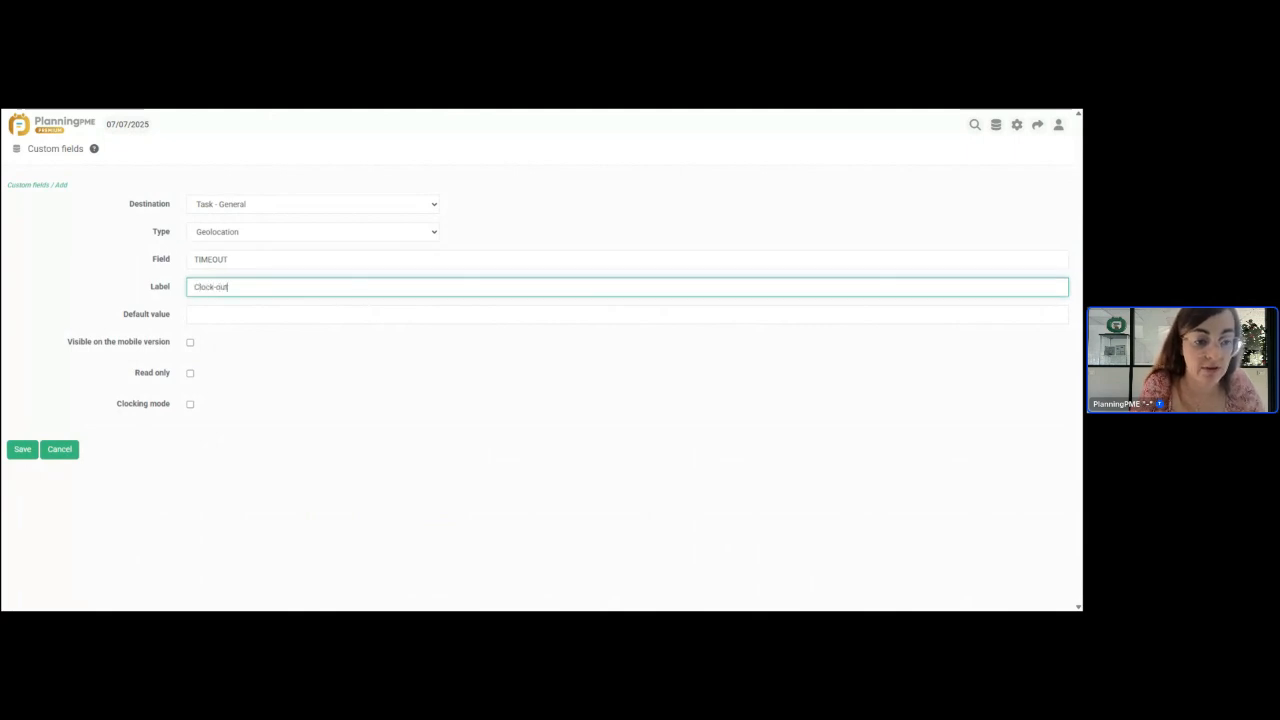
click(190, 404)
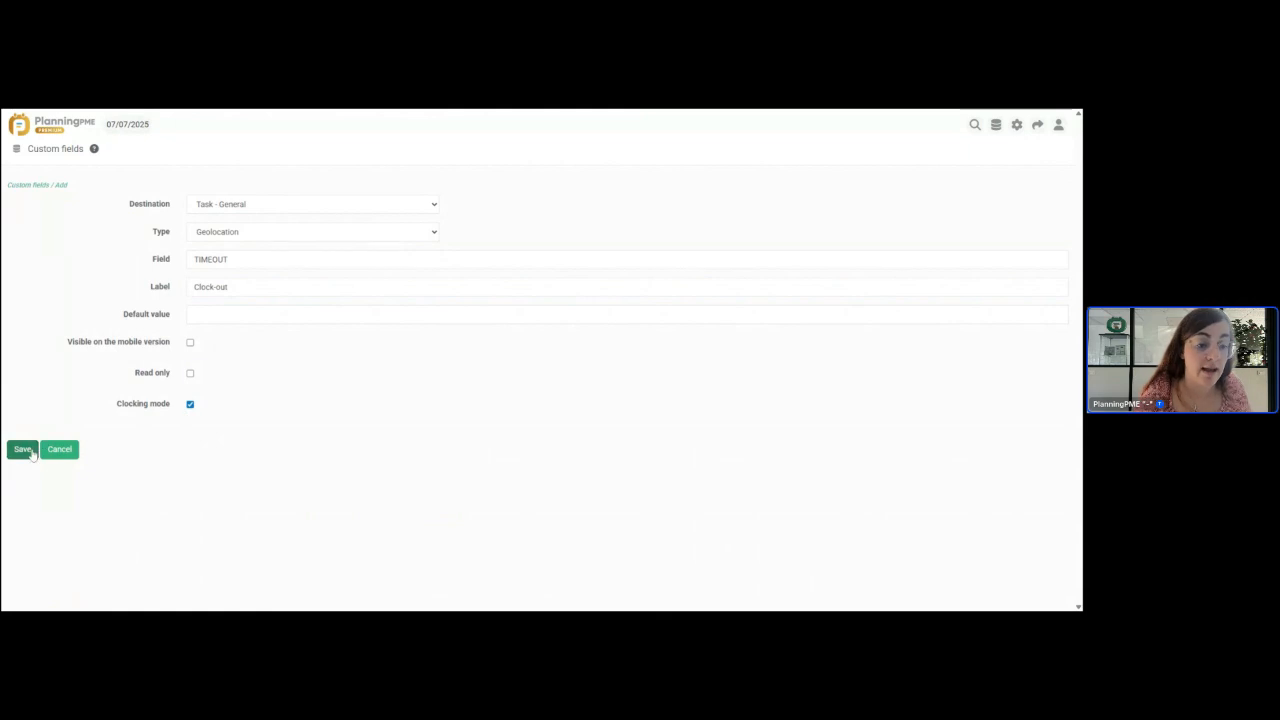
click(33, 454)
click(55, 126)
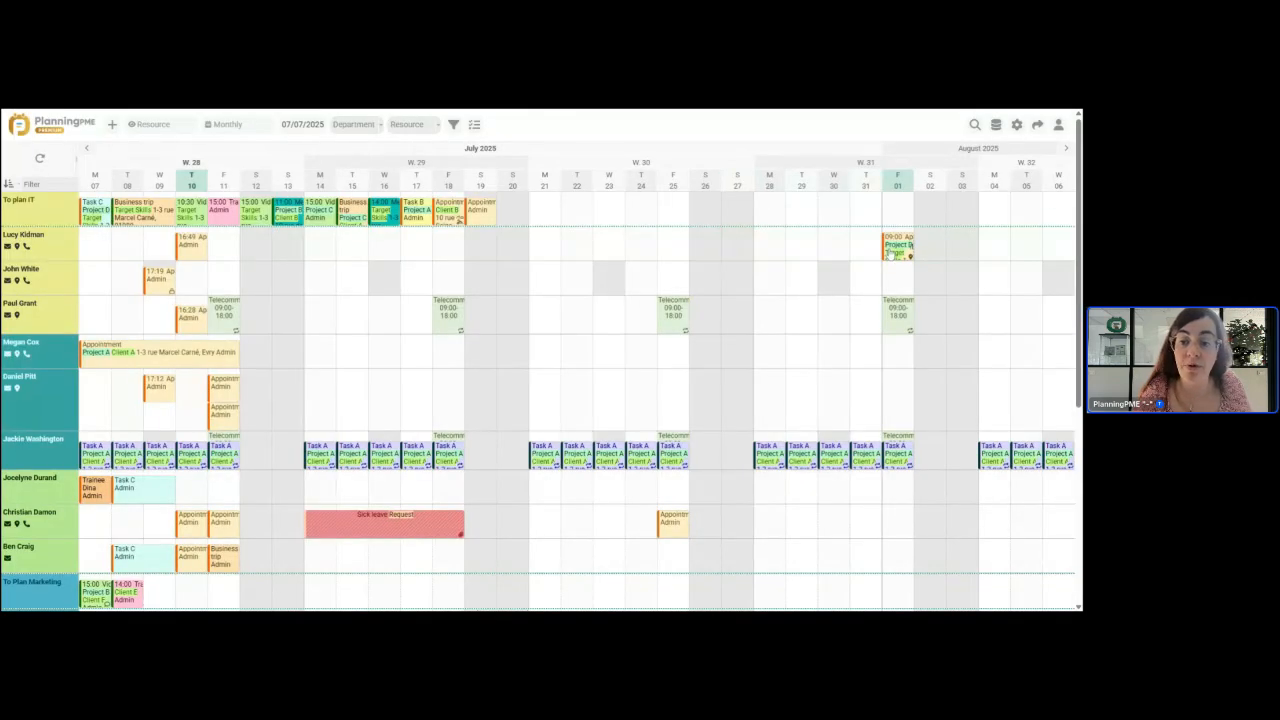
Step: Open the 01/08/2025 Project D appointment, clock out through its Clock-out field, accept the final clocking, and save the event
click(893, 250)
scroll(524, 474, down, 3)
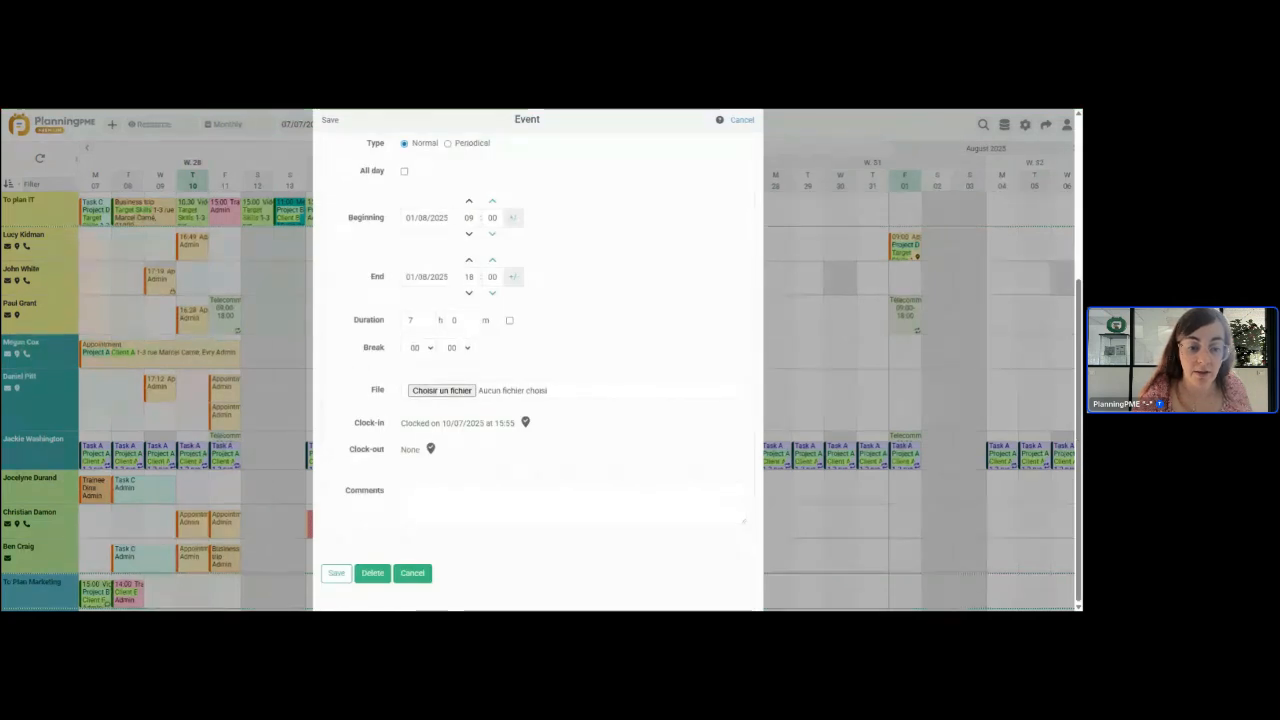
click(431, 448)
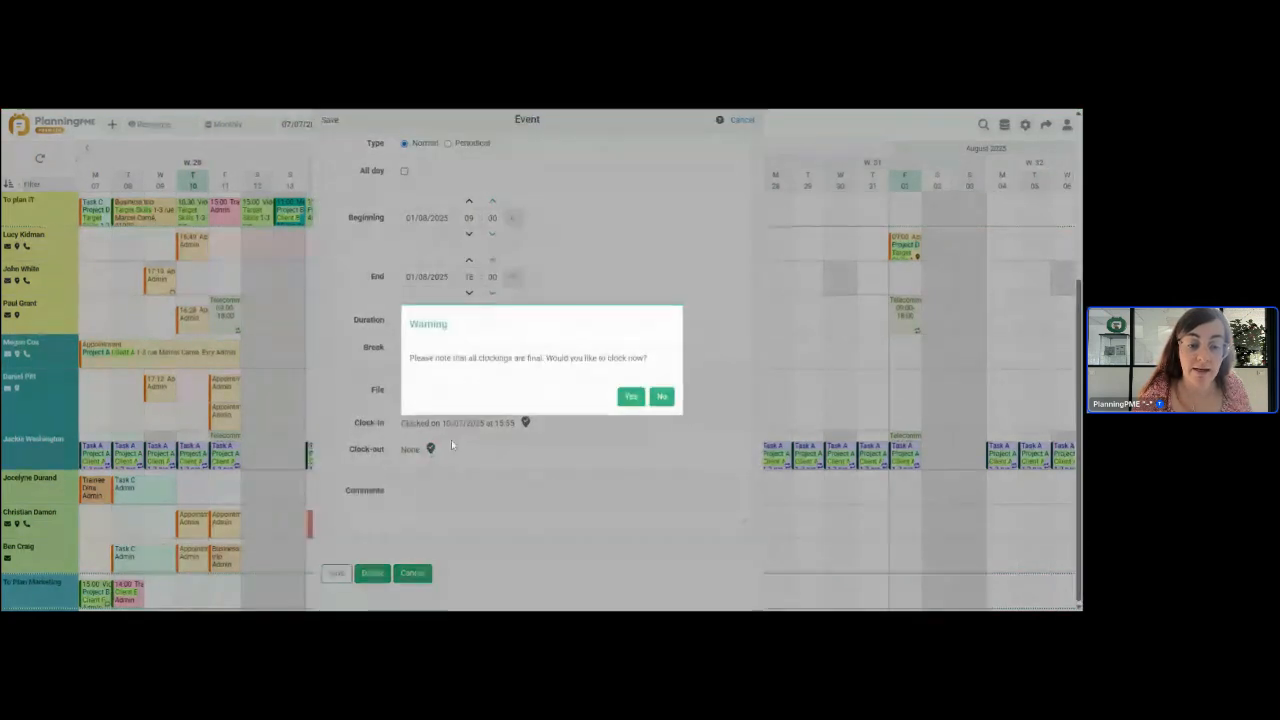
click(630, 397)
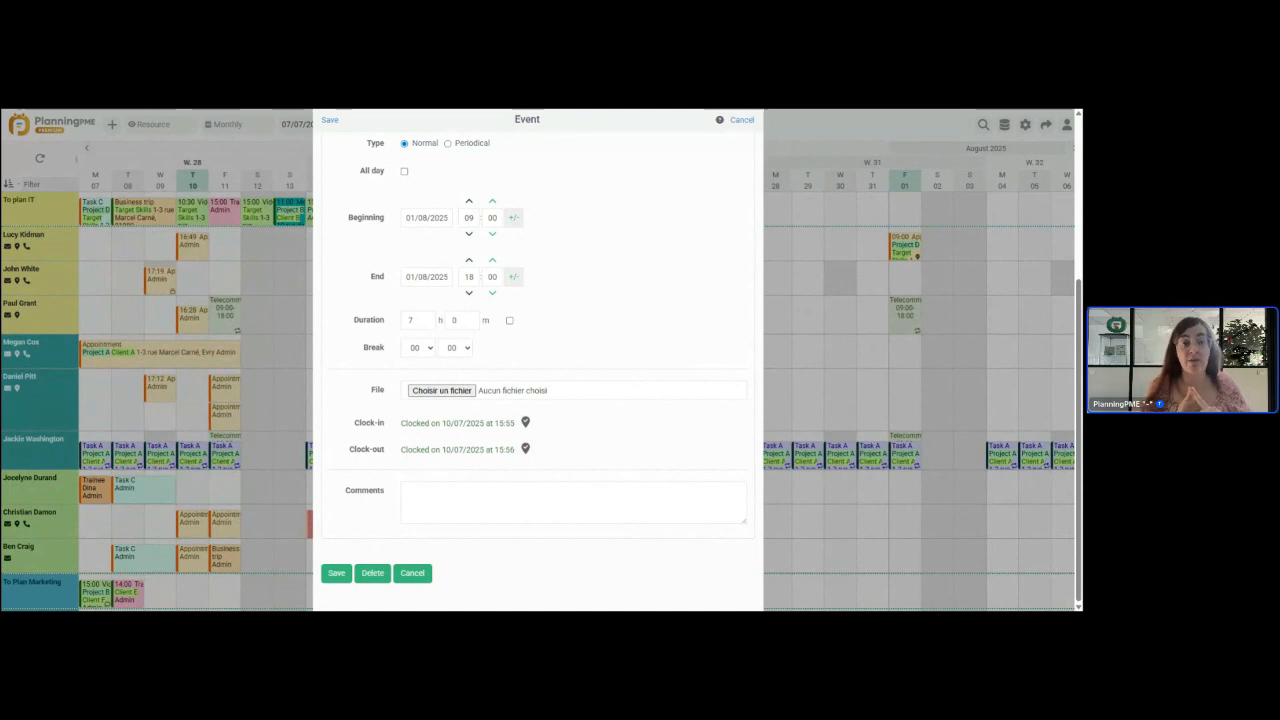
click(336, 574)
click(590, 257)
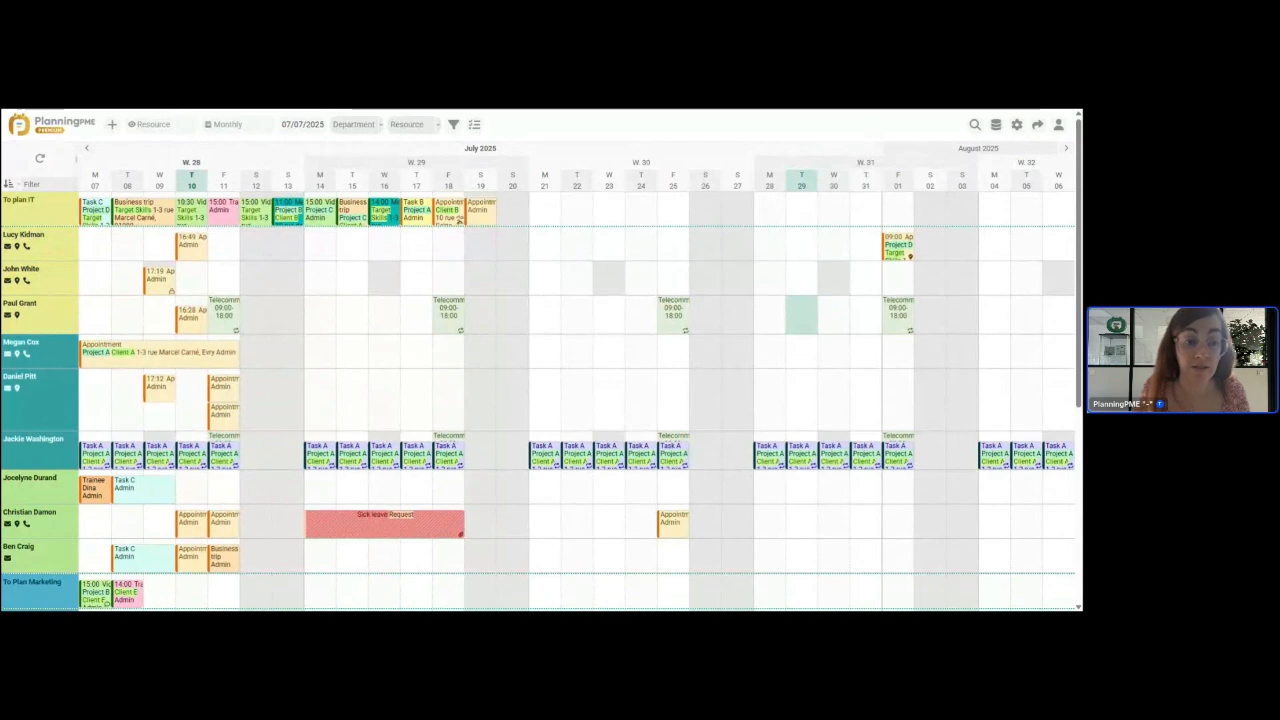
Step: Move the second Marketing resource's week 28 Task C, Appointment and Business trip together so they start on 14/07/2025
scroll(538, 400, down, 1)
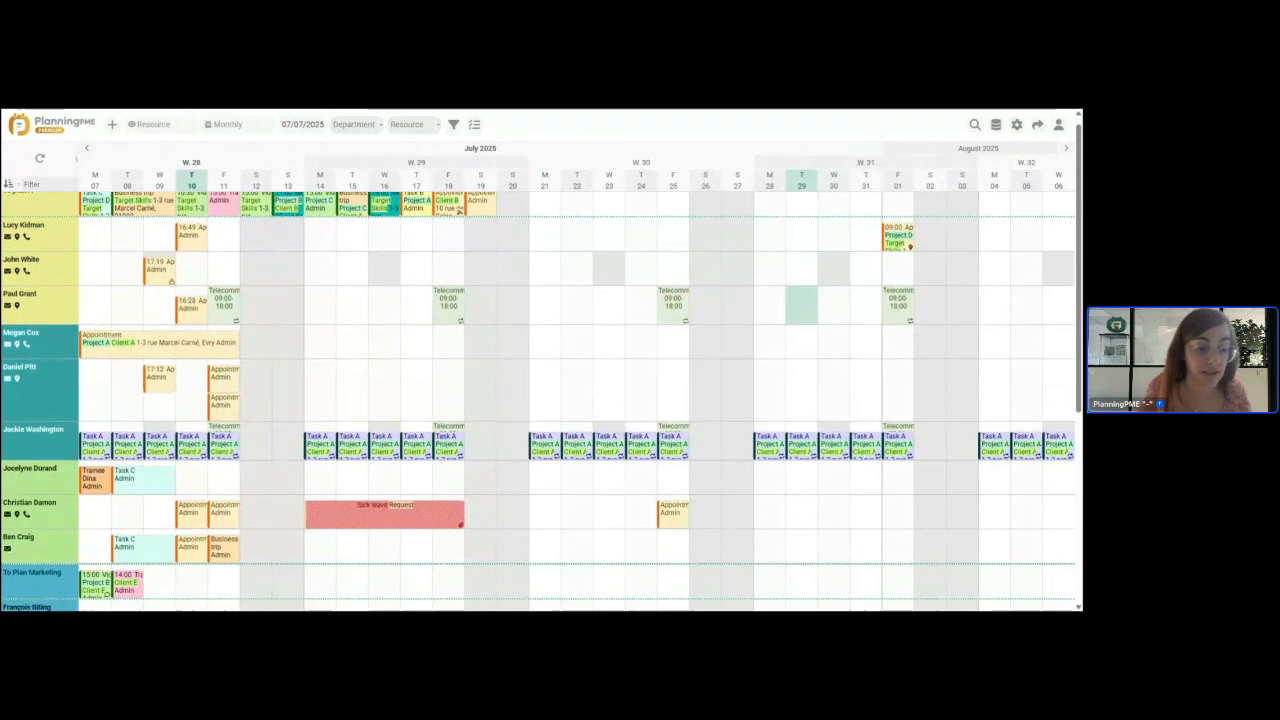
scroll(538, 400, down, 3)
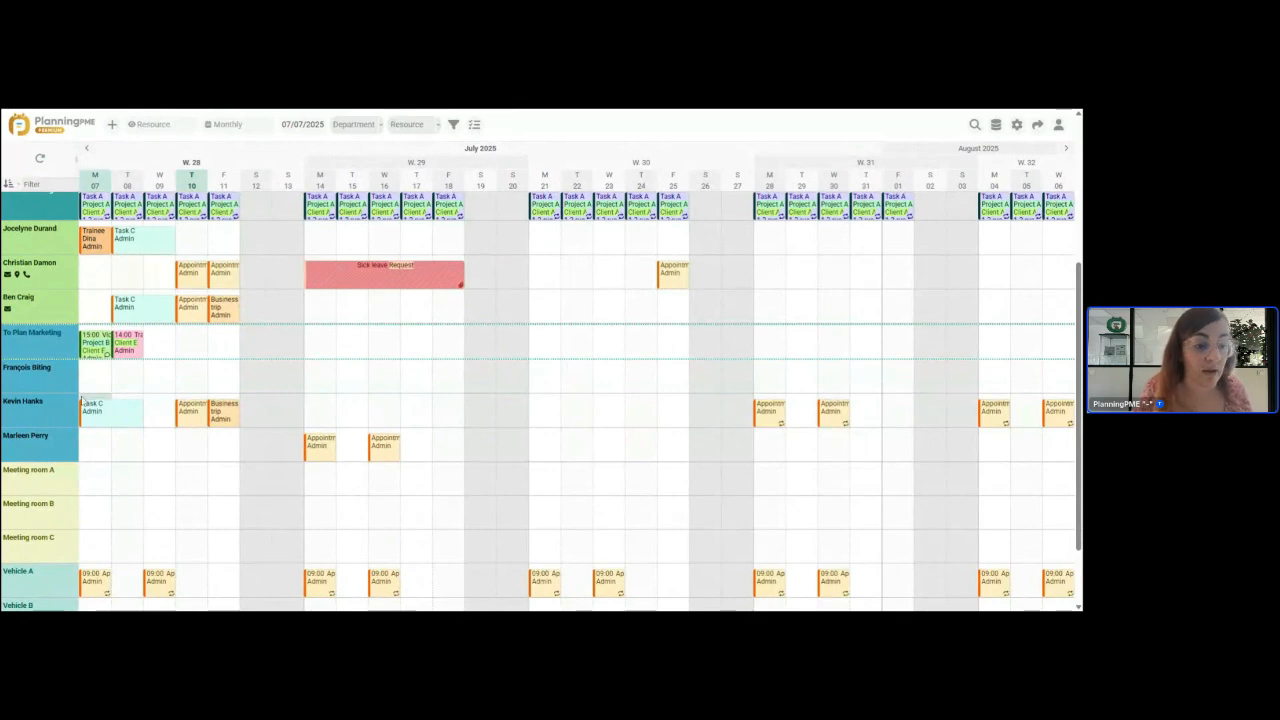
drag(84, 398, 229, 425)
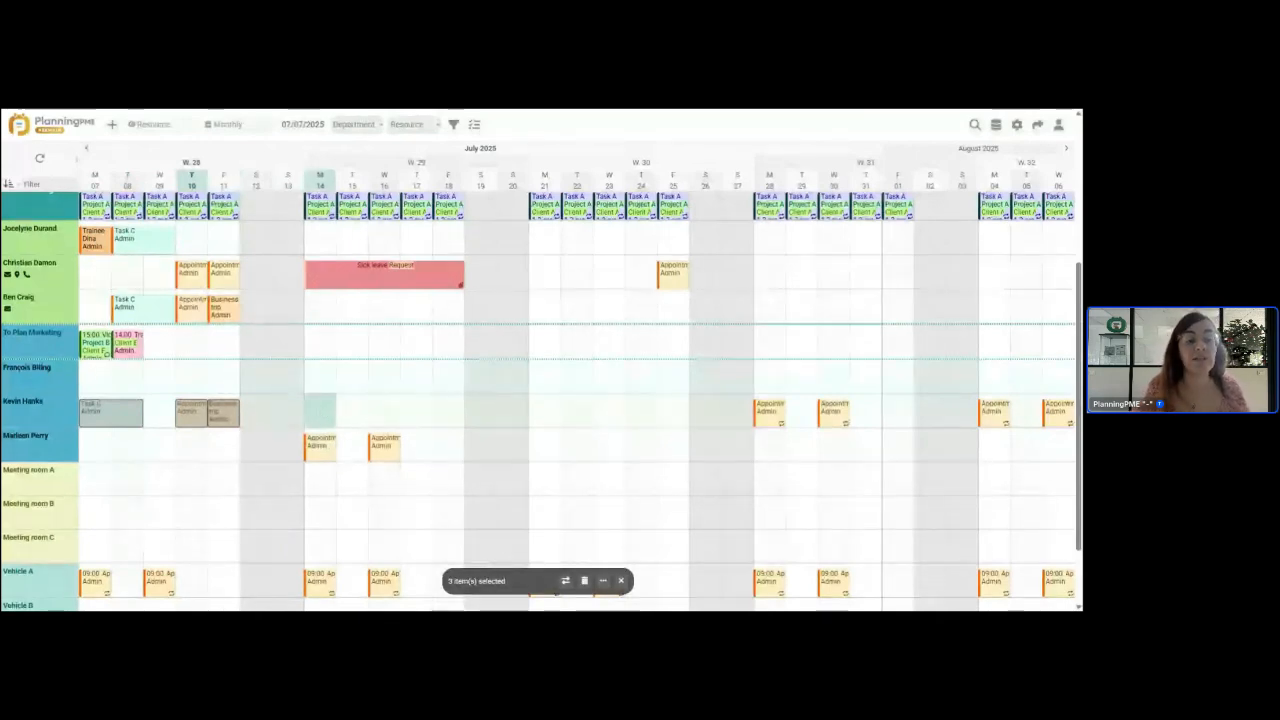
click(321, 414)
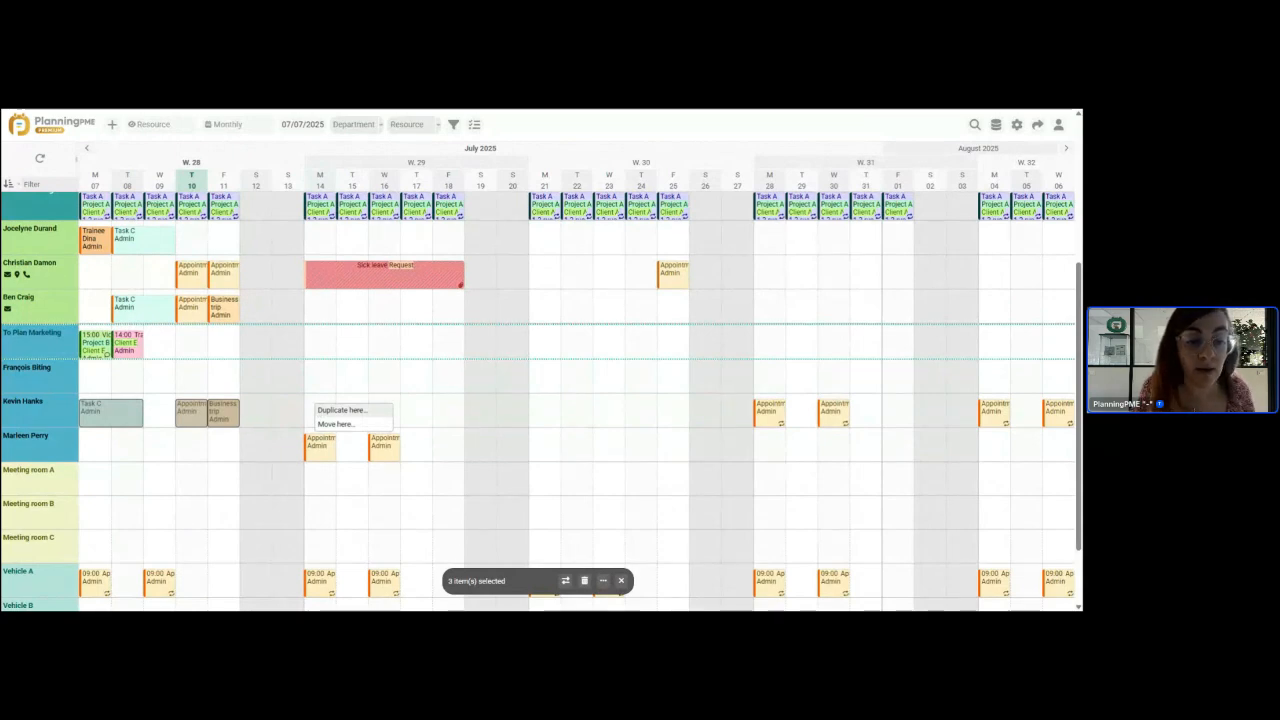
click(329, 427)
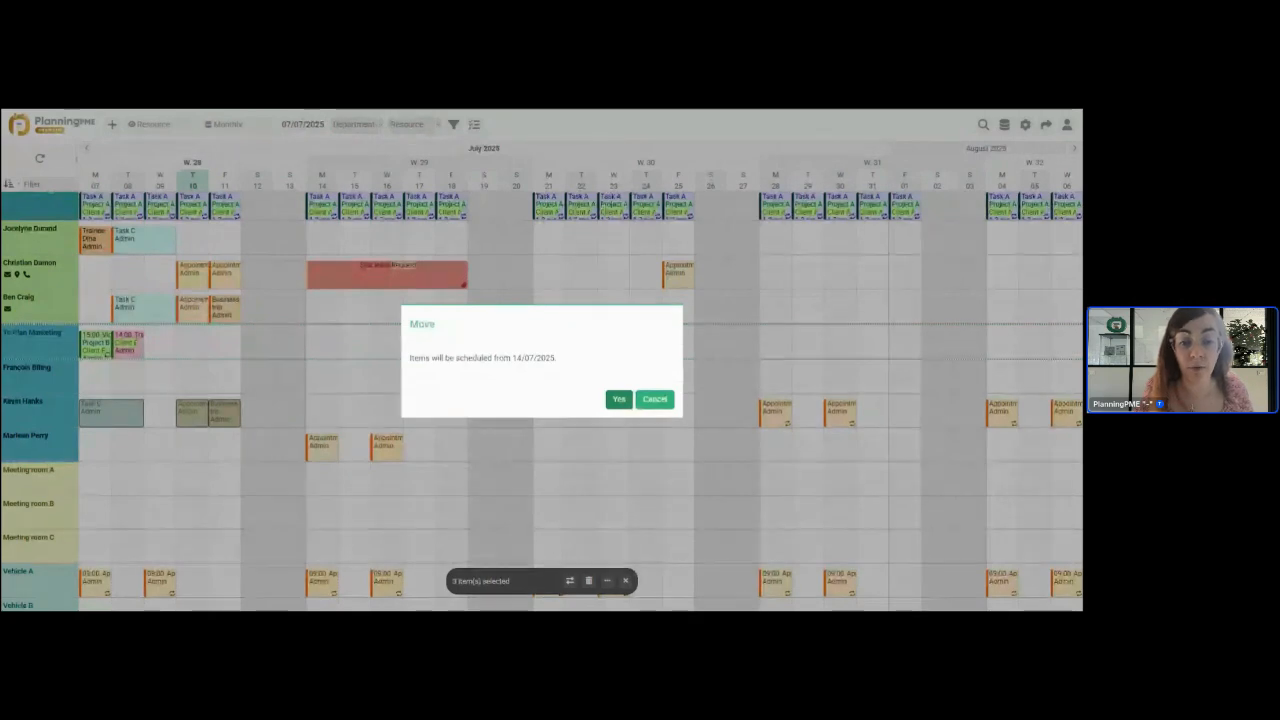
click(619, 400)
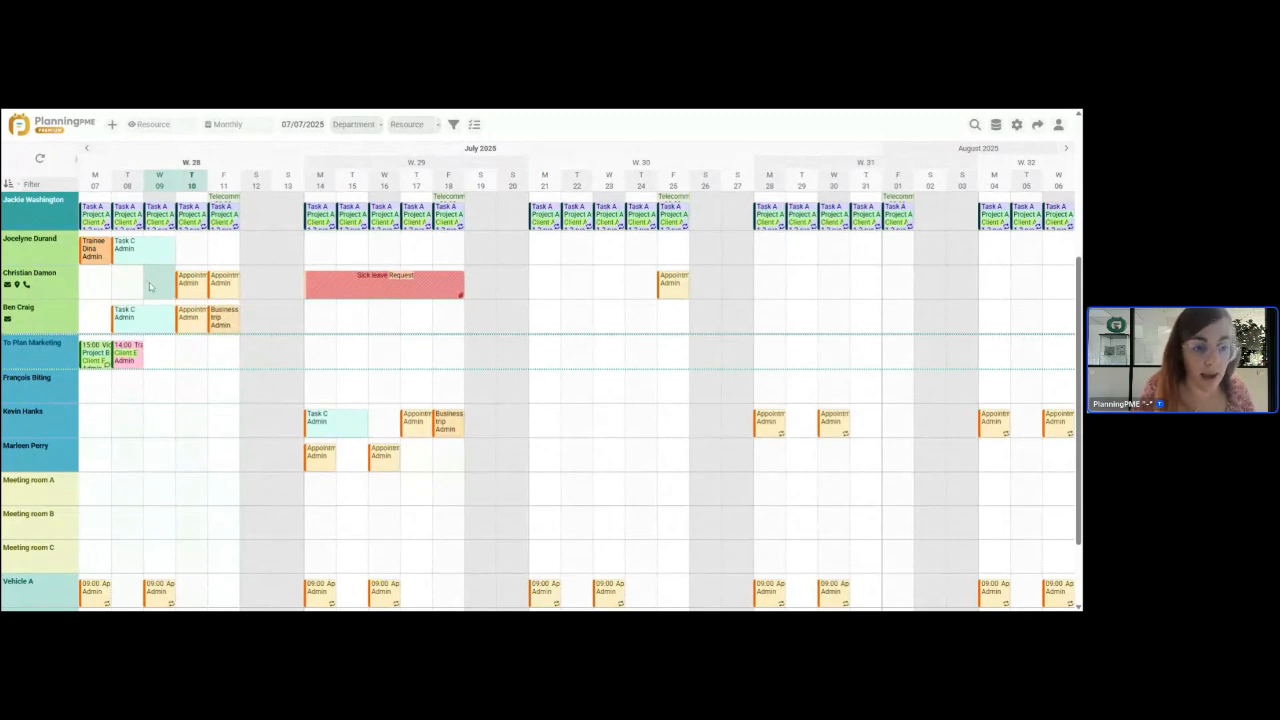
Step: Duplicate the 10 and 11 July appointments of the resource with the sick leave request to the last Marketing resource from 09/07/2025, and check a copy
drag(150, 287, 232, 292)
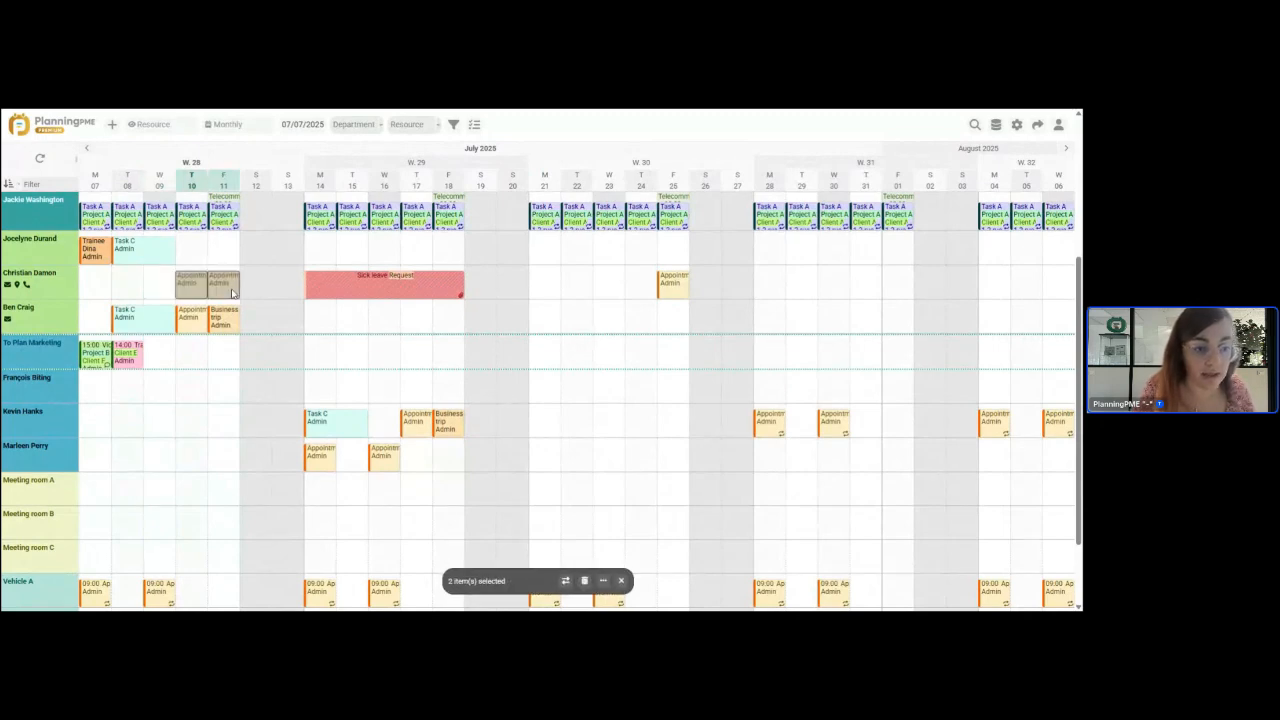
click(157, 461)
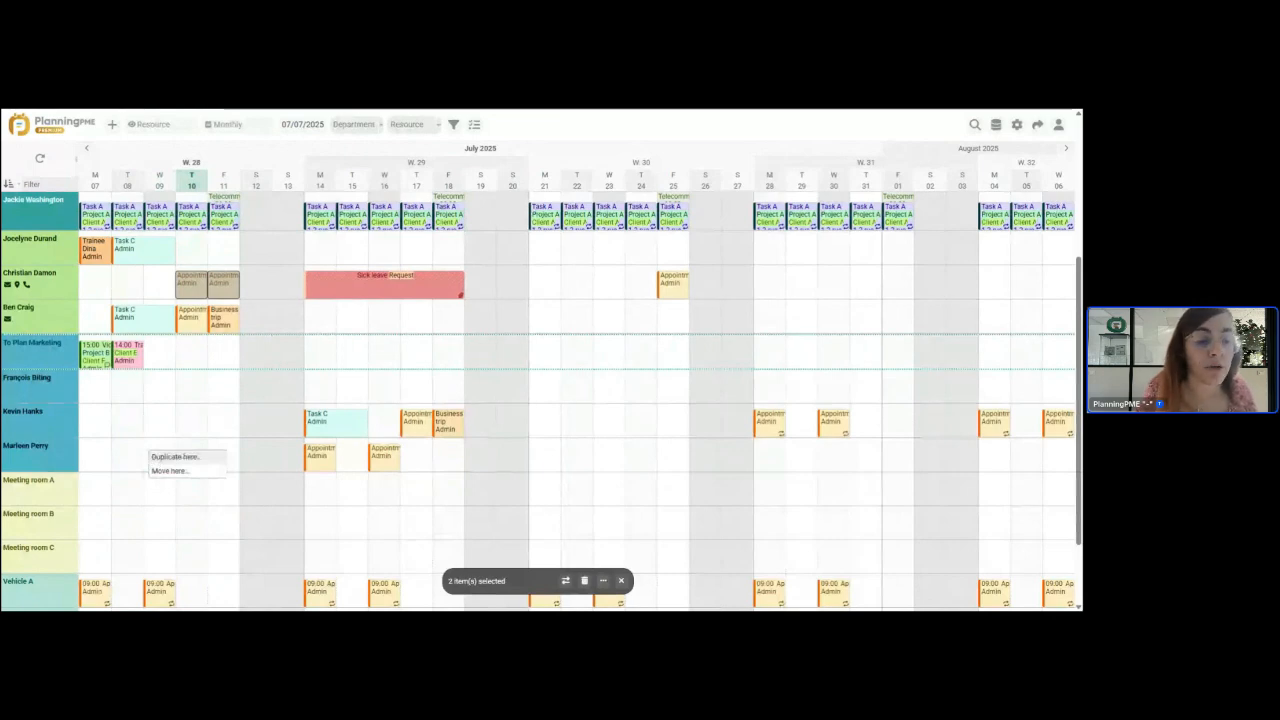
click(157, 458)
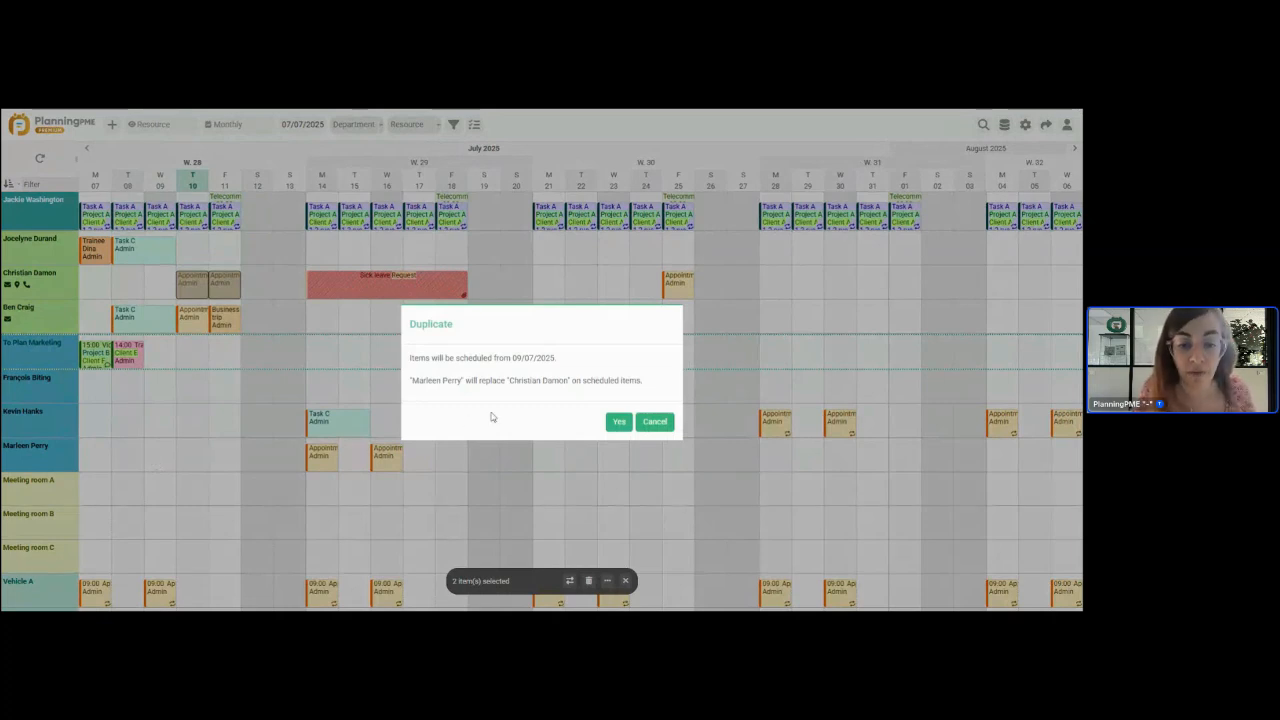
click(619, 423)
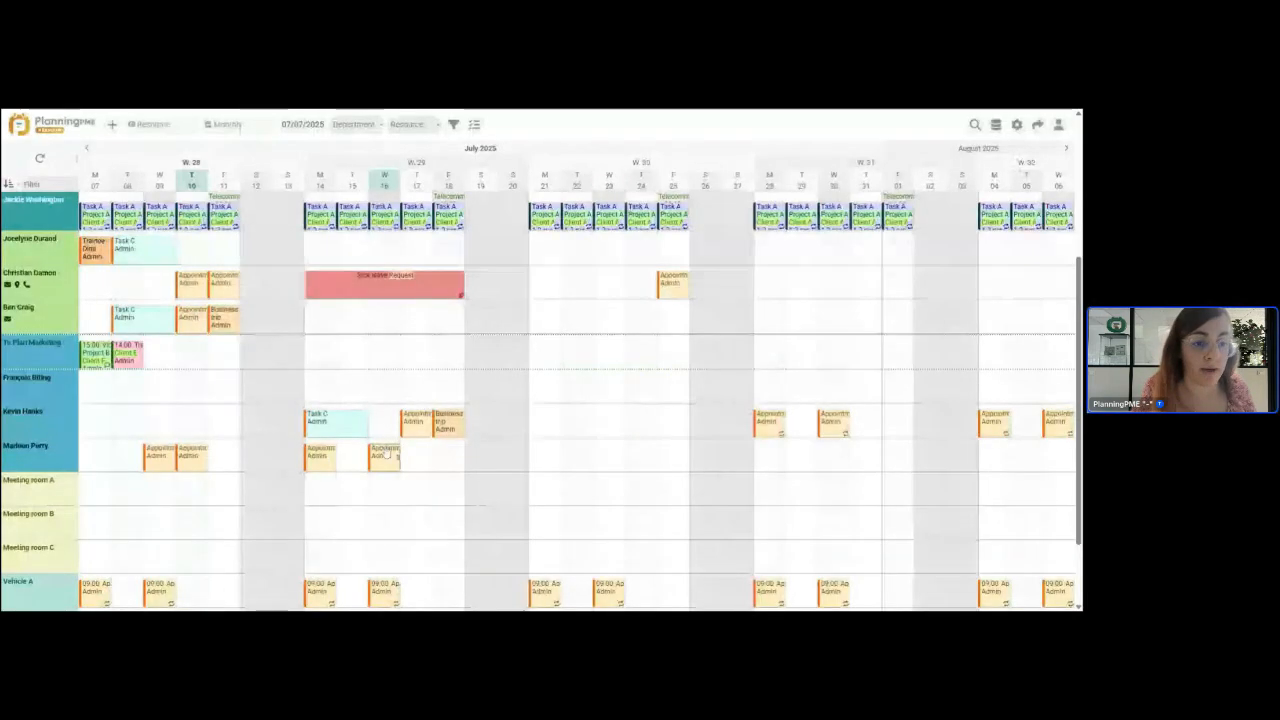
double_click(197, 456)
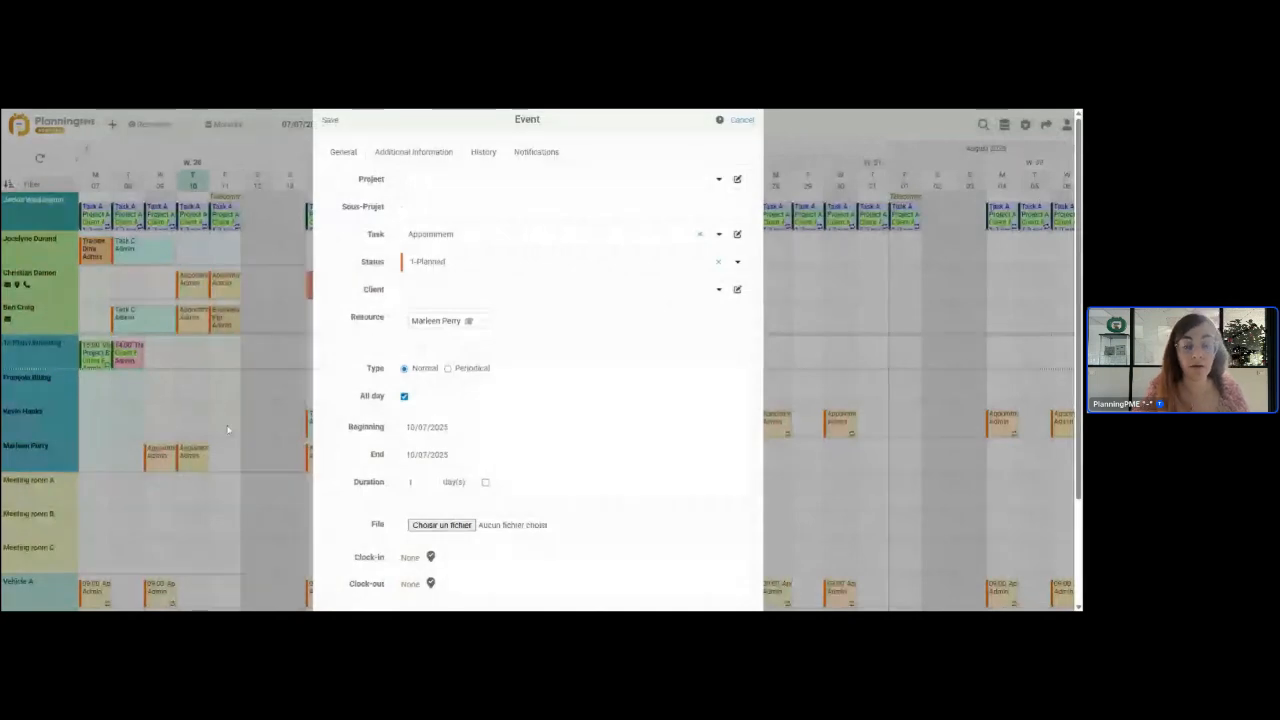
click(740, 121)
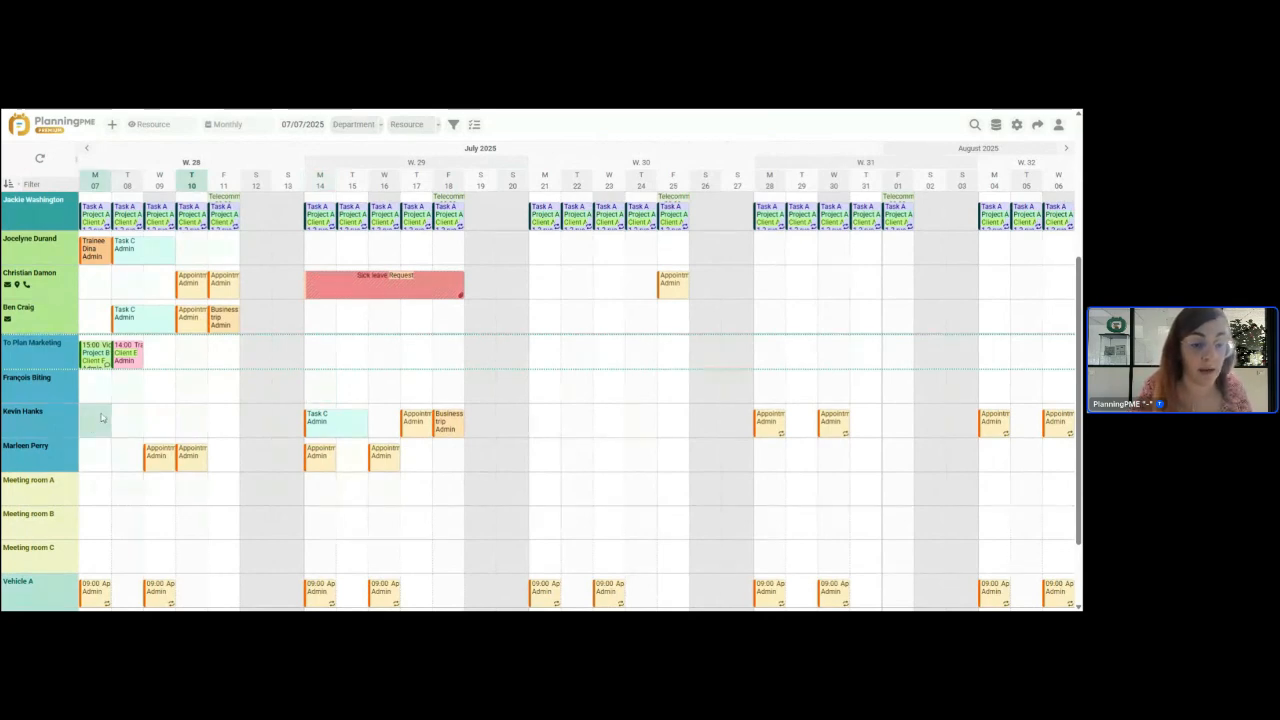
Step: Duplicate the second Marketing resource's week 29 Task C, Appointment and Business trip to Meeting room A, starting on 14/07/2025
drag(100, 416, 1070, 435)
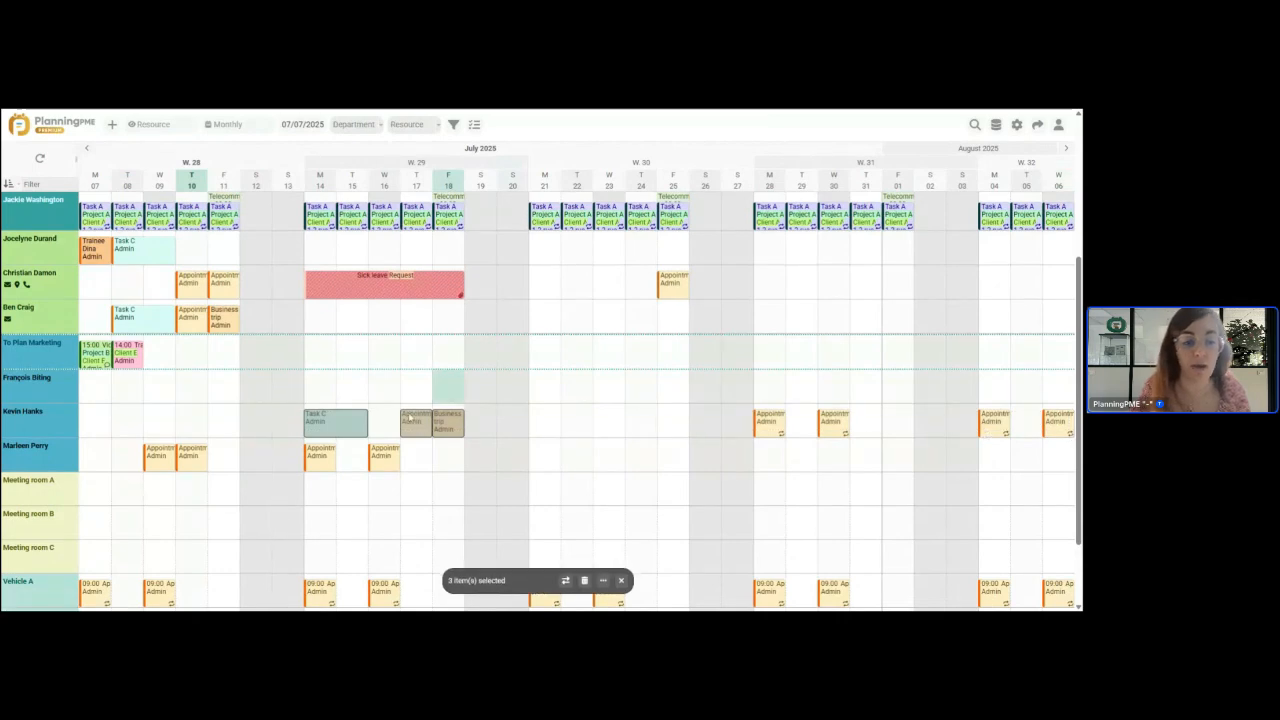
drag(321, 428, 318, 490)
click(320, 487)
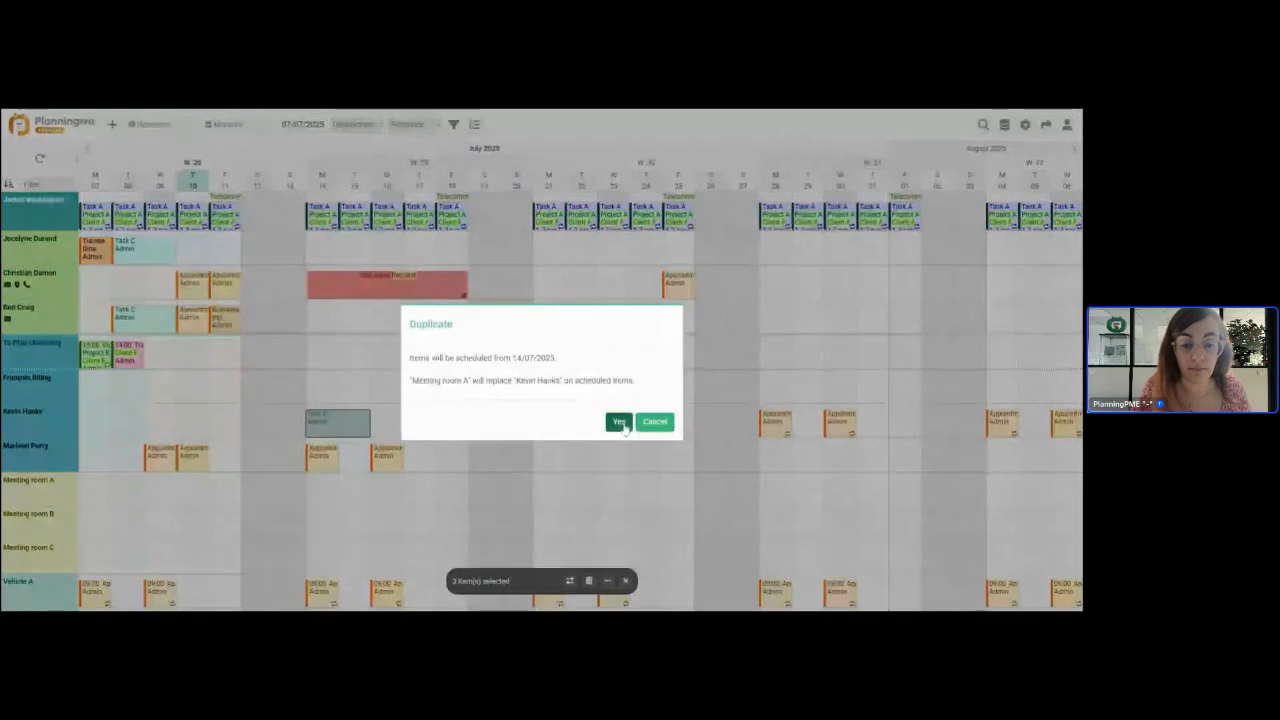
click(618, 422)
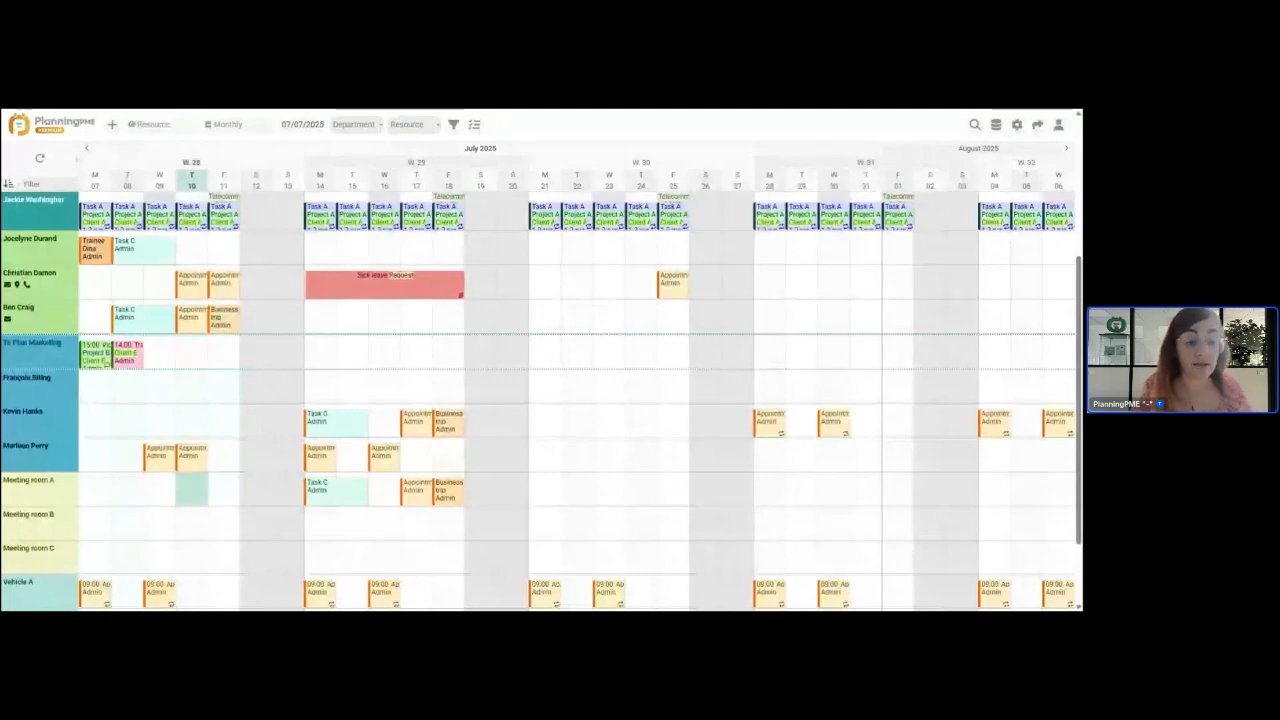
Step: Select Vehicle A's recurring 09:00 appointments on 7 and 9 July 2025 together and detach them from their recurrence
scroll(191, 490, down, 1)
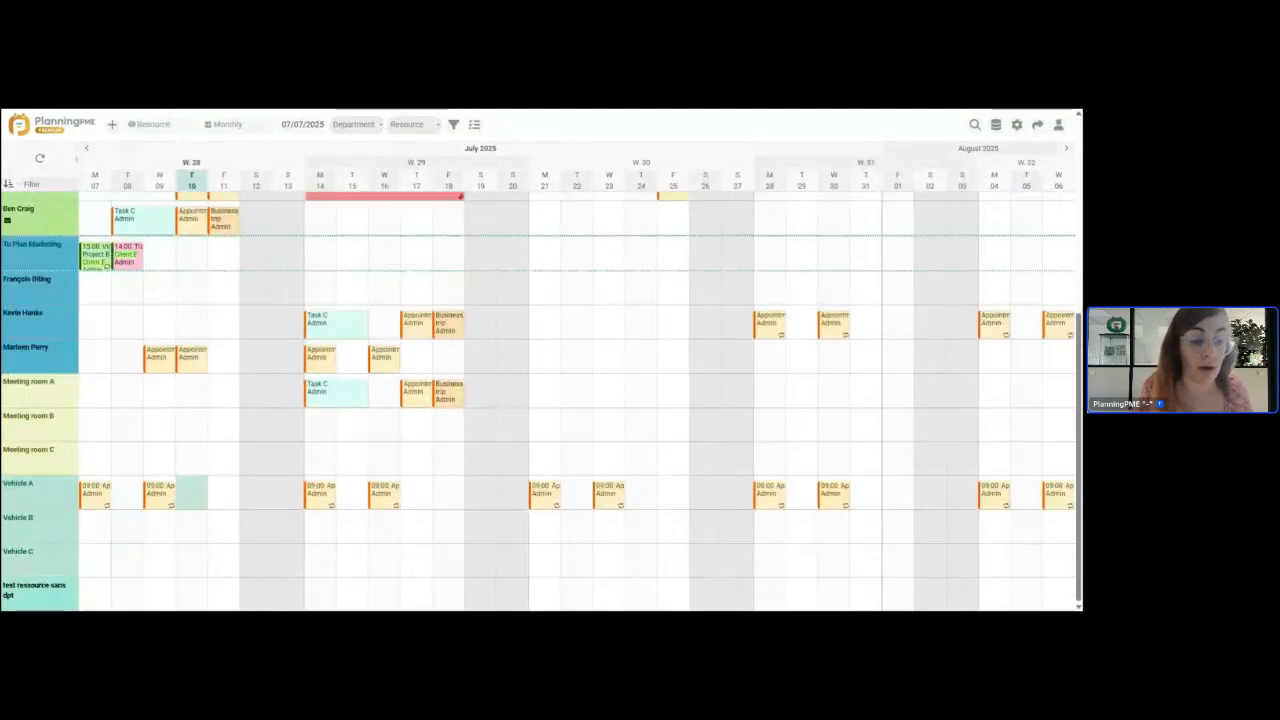
scroll(285, 428, up, 1)
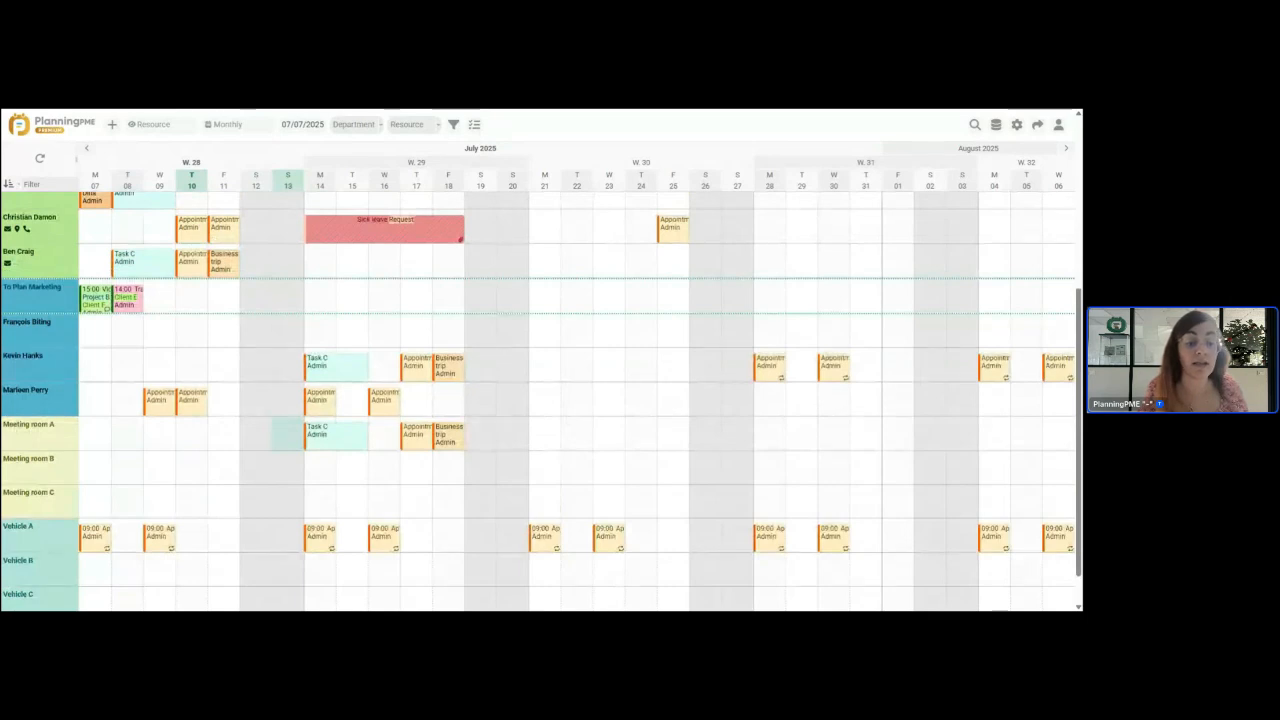
scroll(288, 434, down, 1)
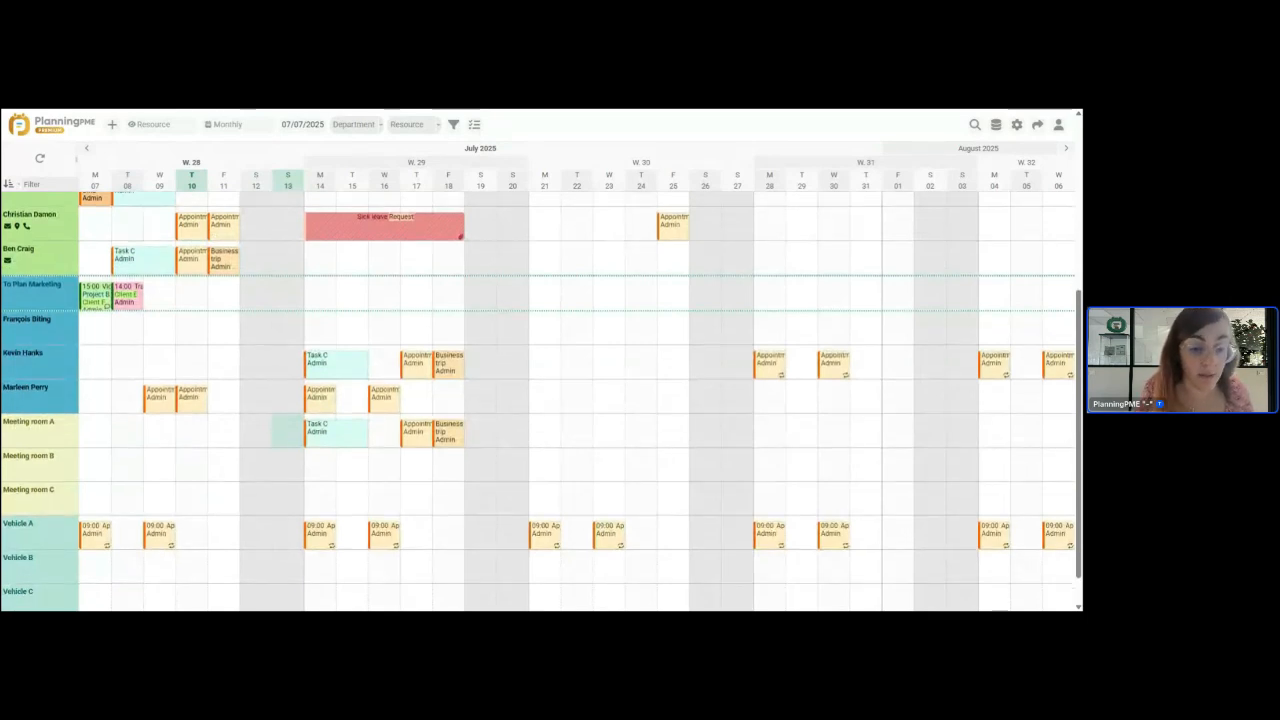
scroll(266, 437, down, 1)
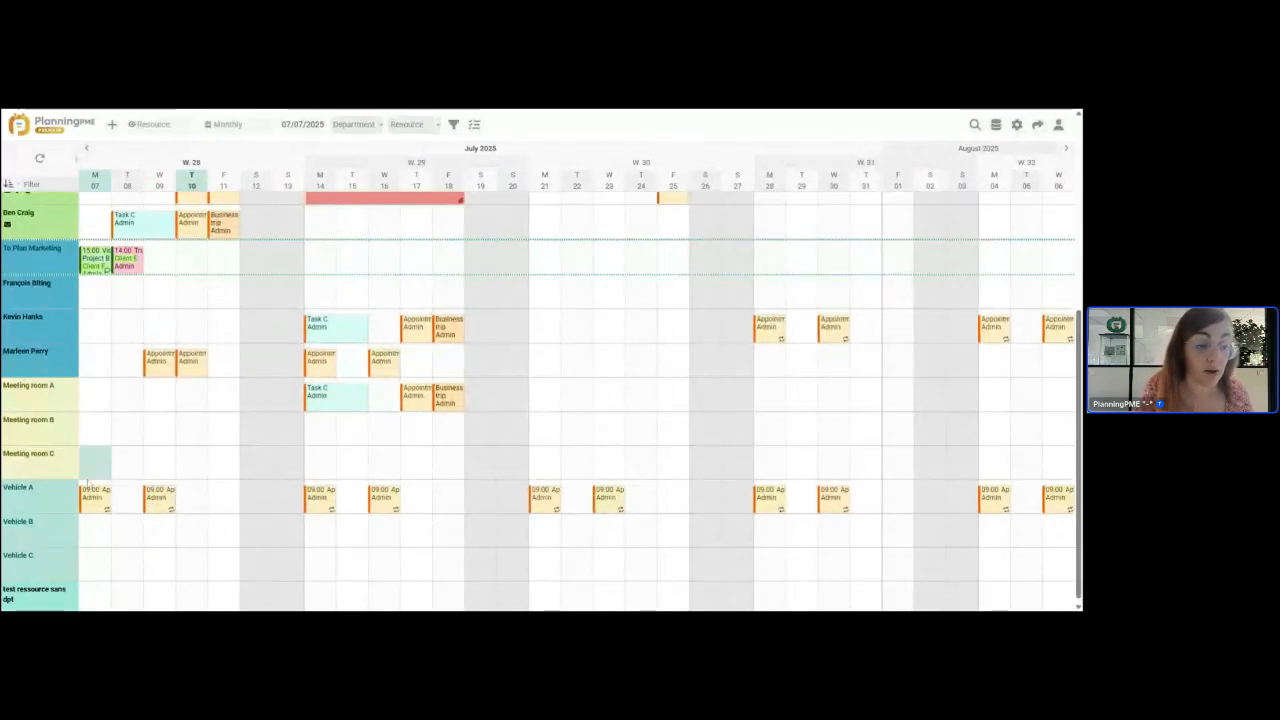
drag(97, 494, 178, 510)
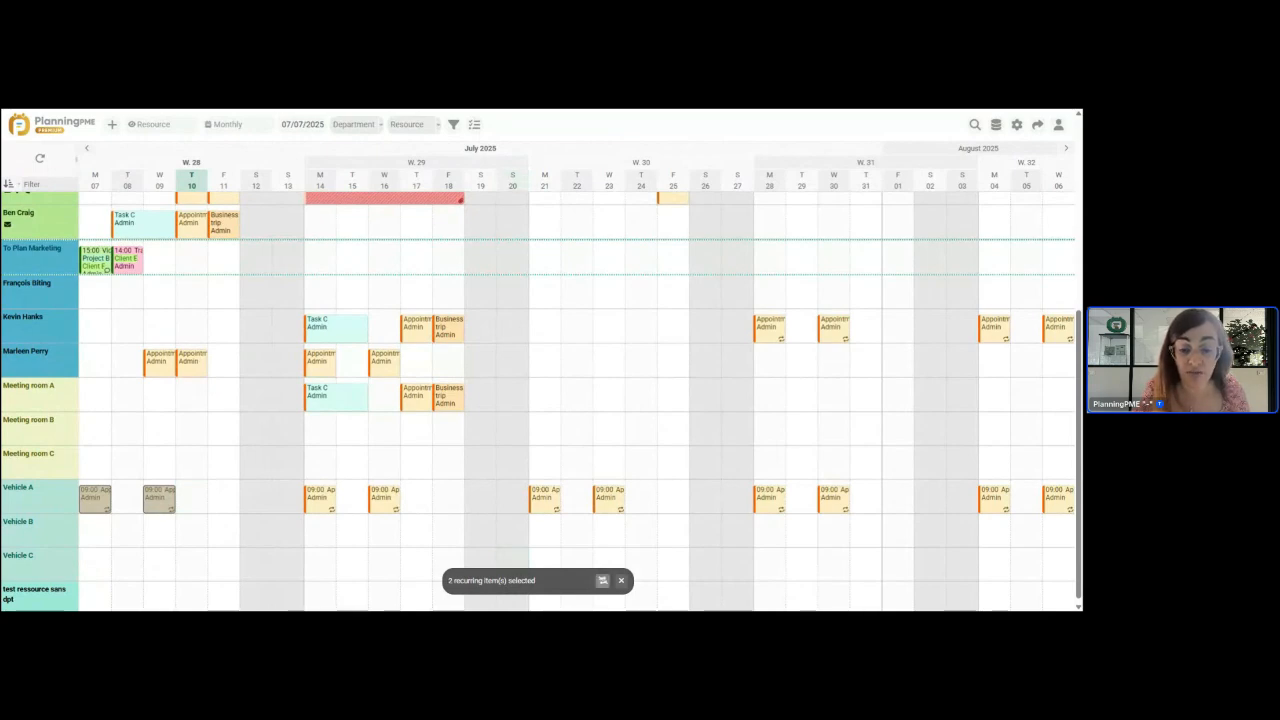
click(601, 581)
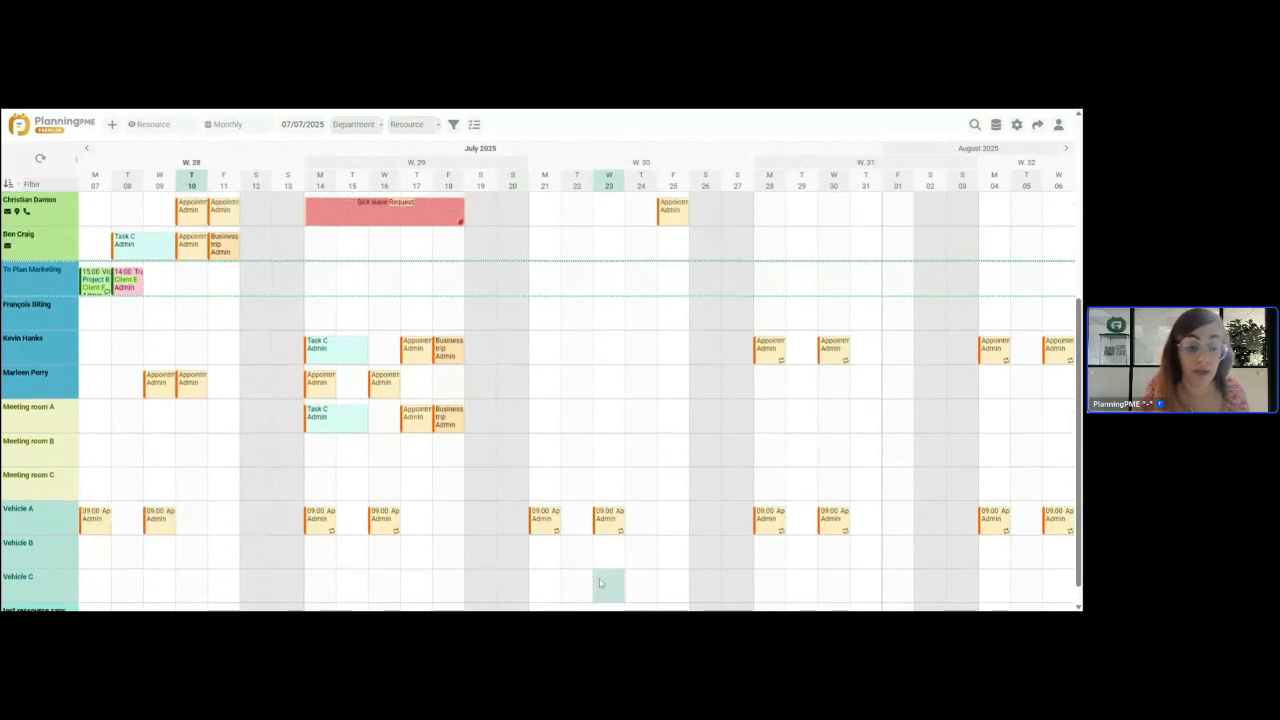
Step: Delete Vehicle A's two detached 09:00 appointments of week 28 together
ctrl+click(97, 521)
ctrl+click(160, 521)
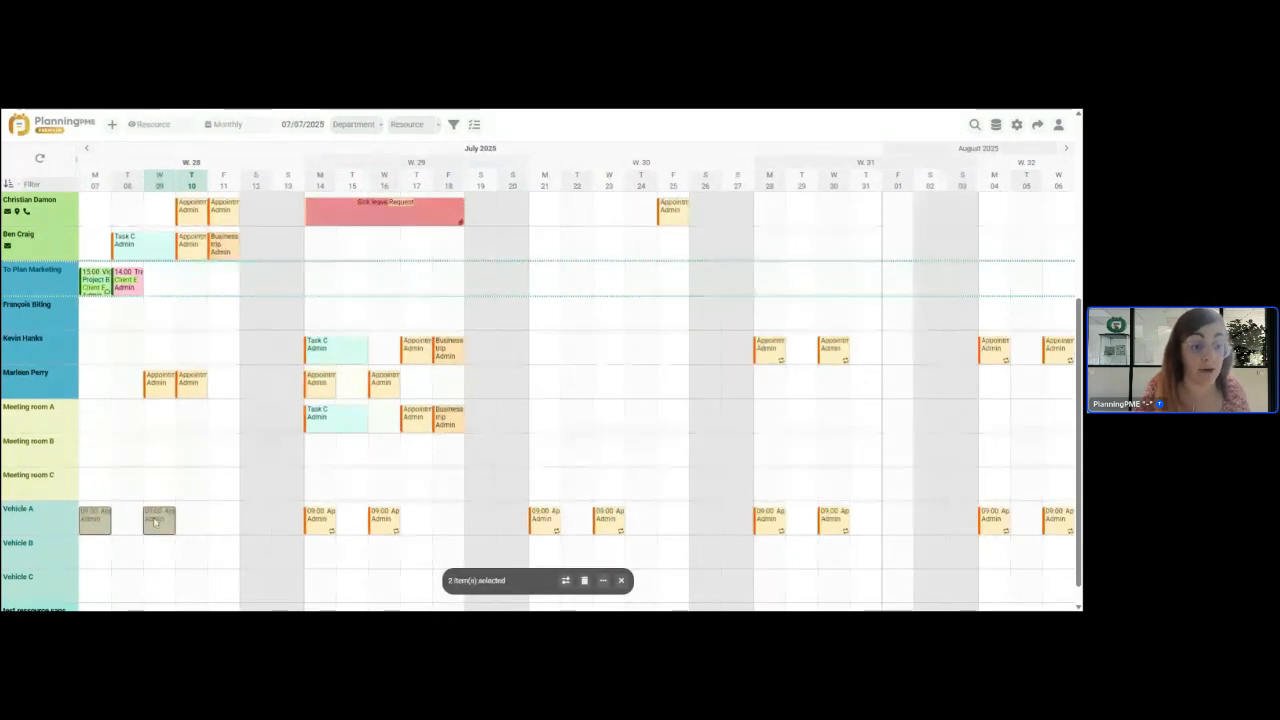
click(584, 581)
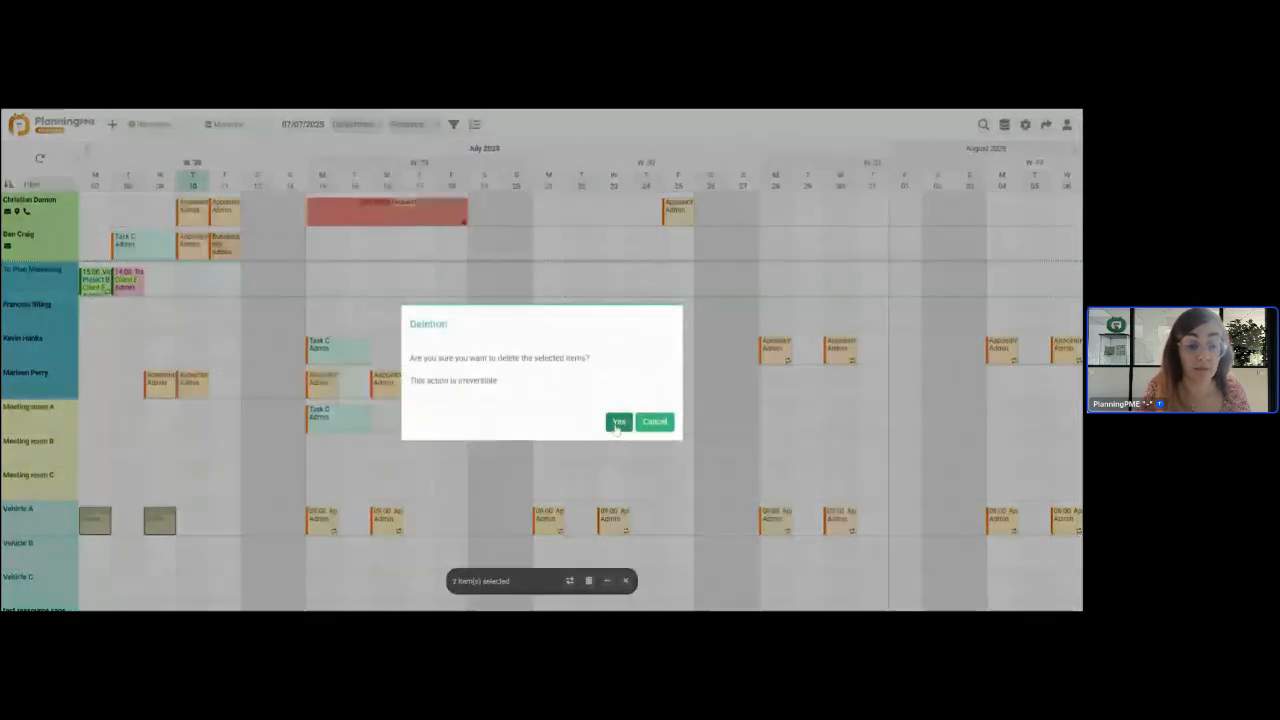
click(618, 423)
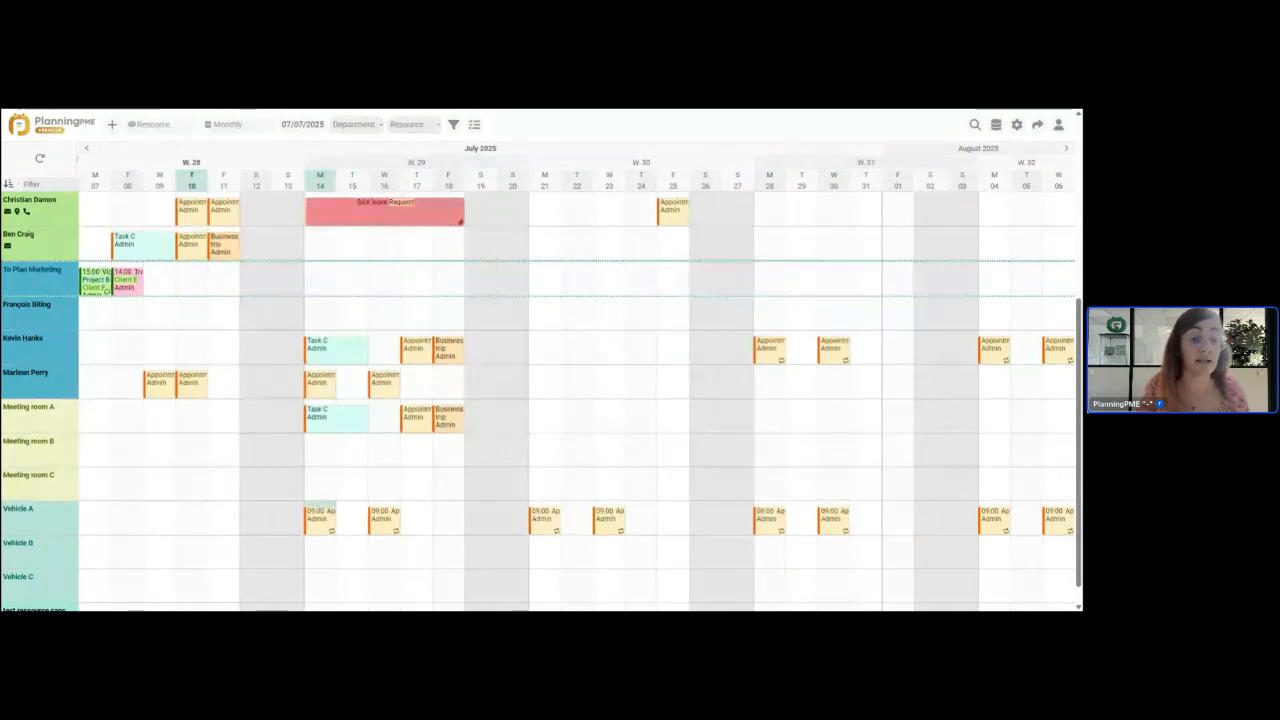
Step: Open the two-day Task C event starting on 08/07/2025 that is shared by two resources, and examine its details
scroll(320, 507, up, 1)
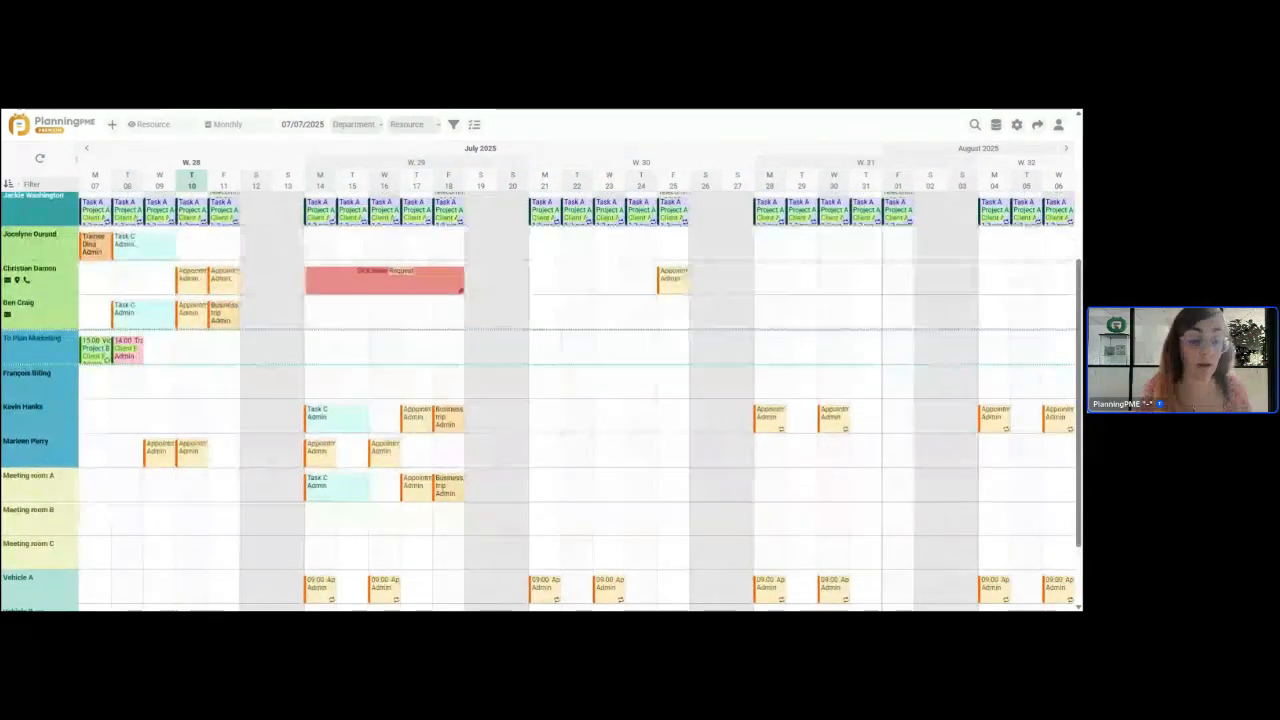
scroll(320, 507, down, 1)
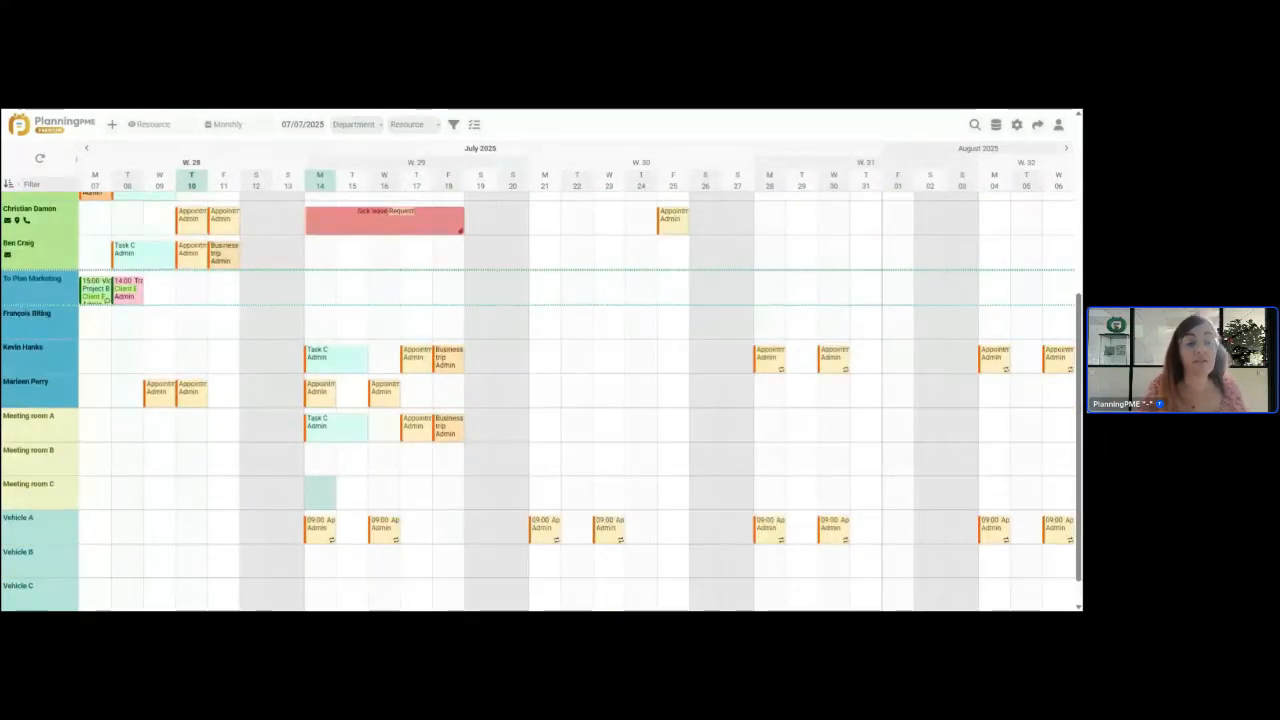
scroll(540, 400, up, 1)
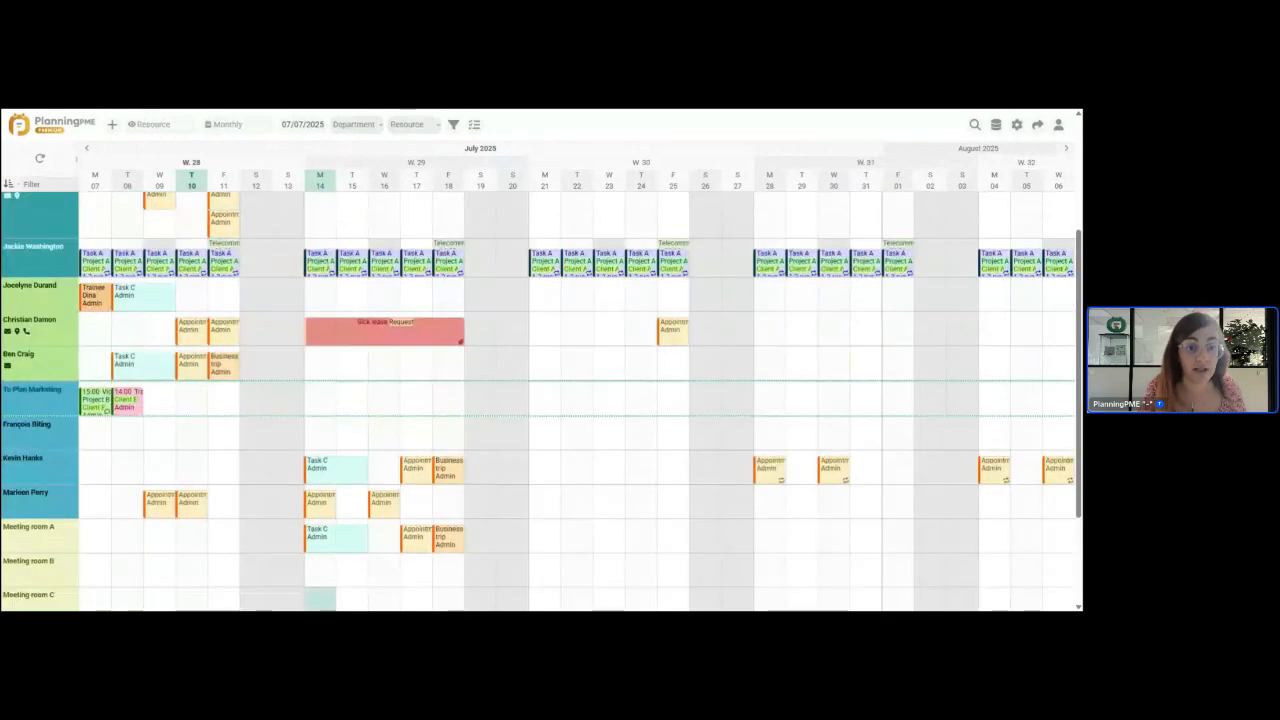
scroll(540, 400, up, 1)
scroll(540, 400, up, 1)
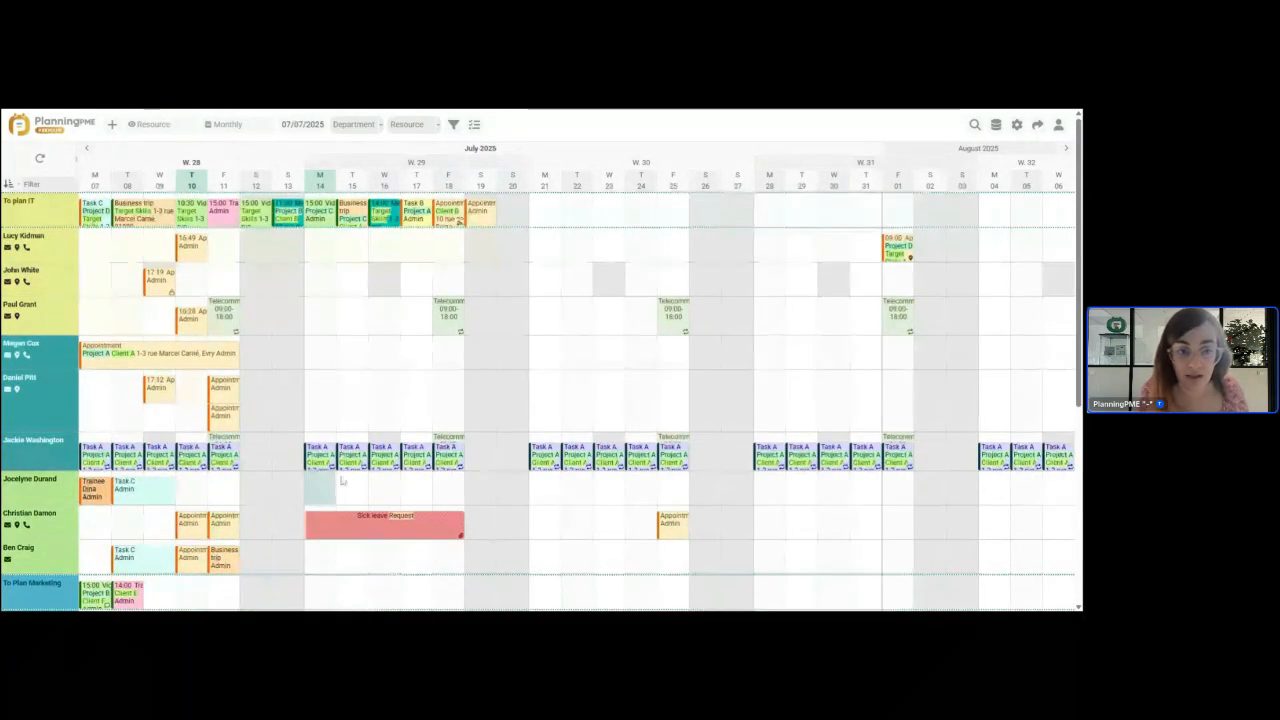
scroll(319, 418, down, 1)
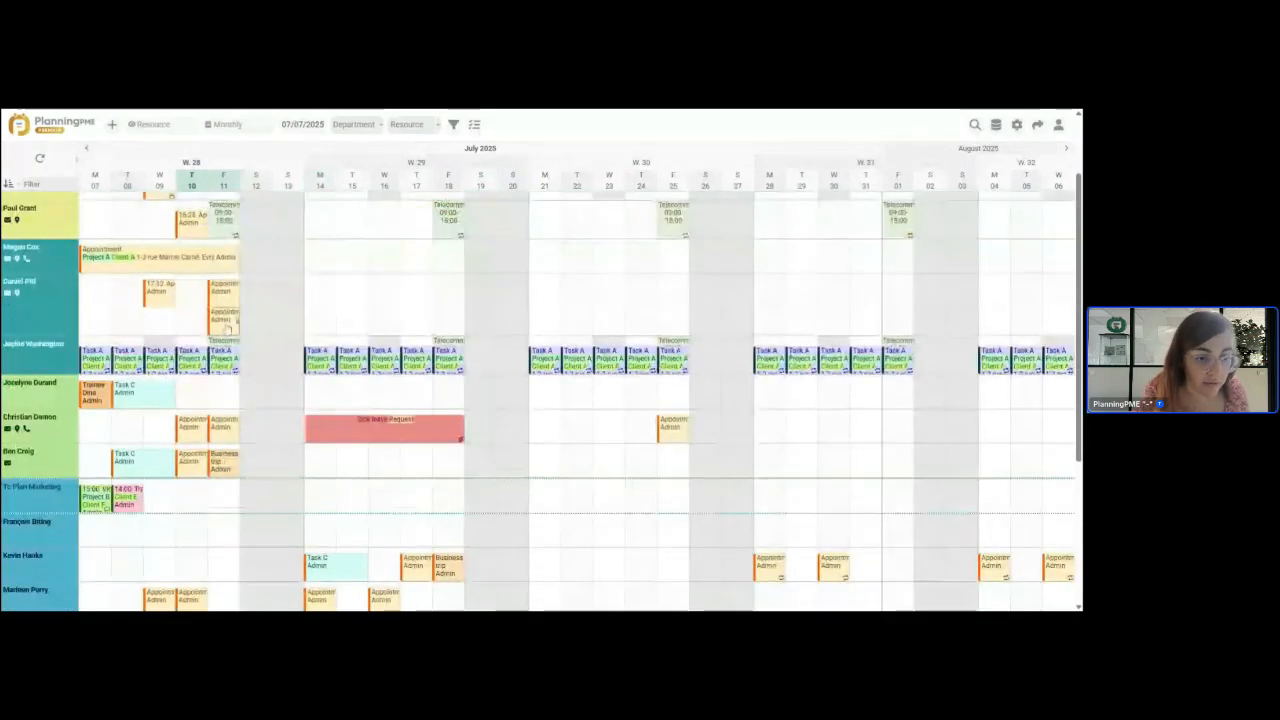
click(141, 397)
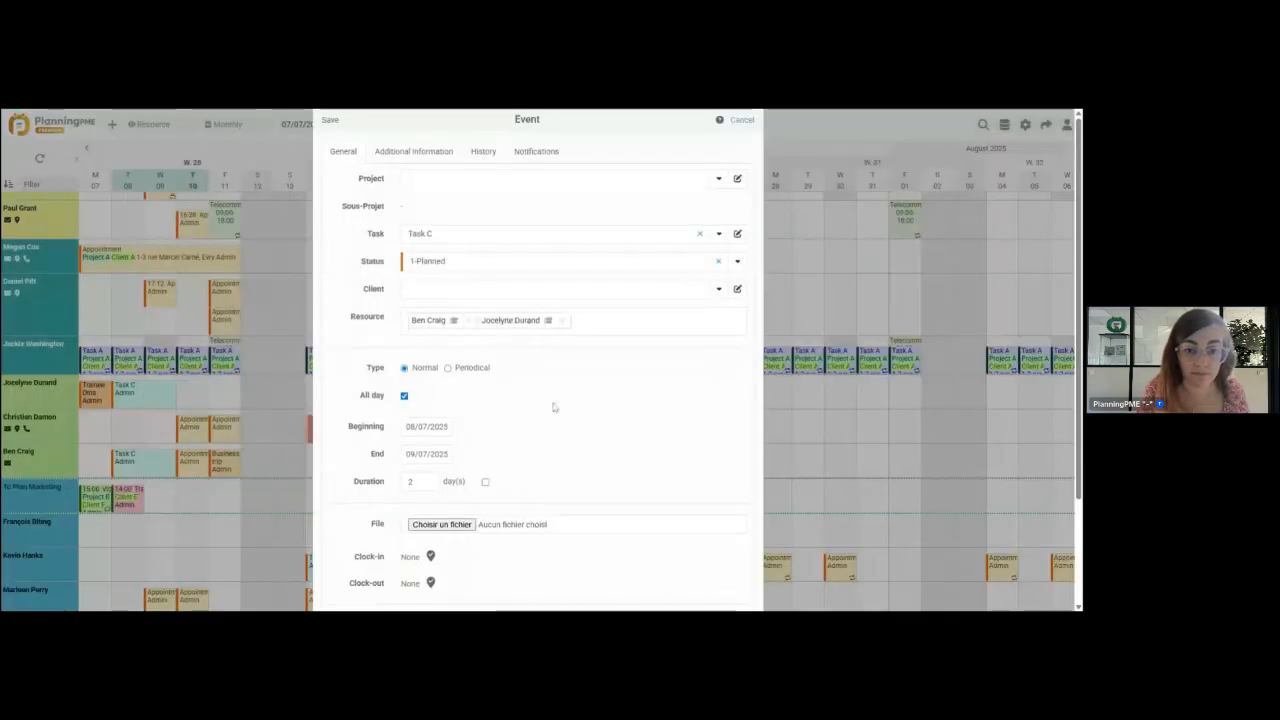
scroll(553, 408, down, 1)
scroll(553, 408, down, 1)
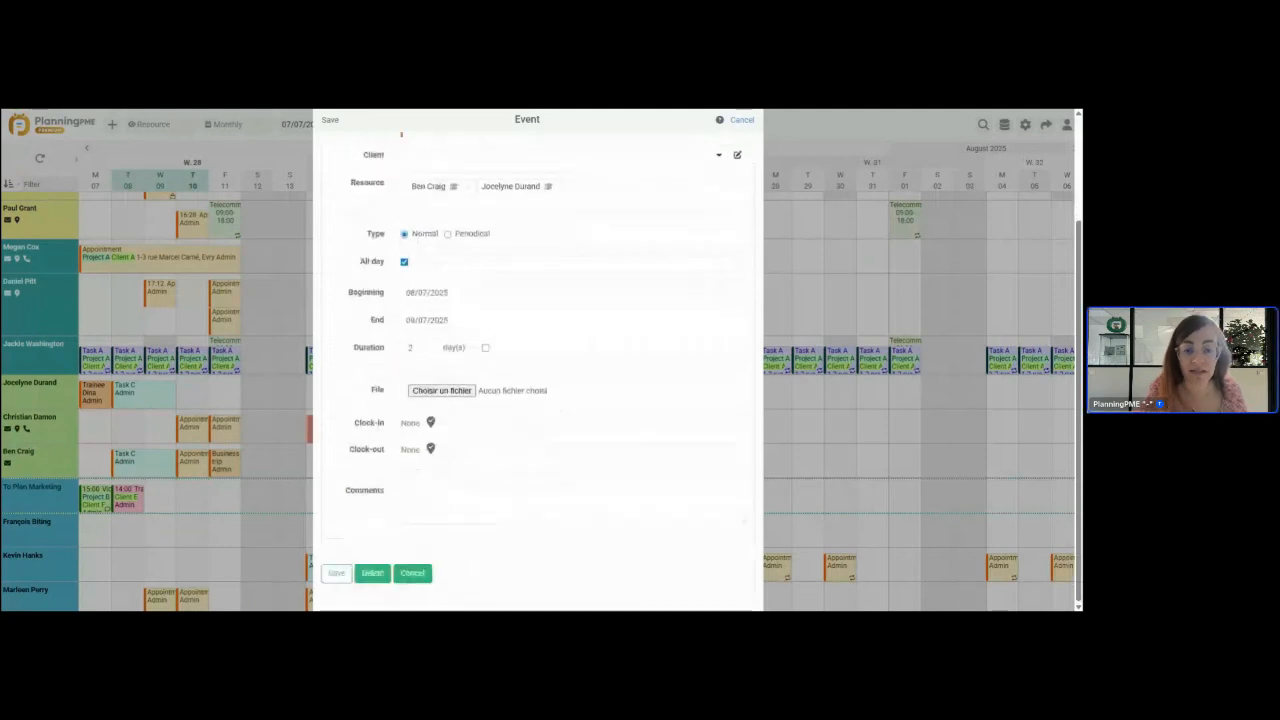
scroll(538, 372, up, 1)
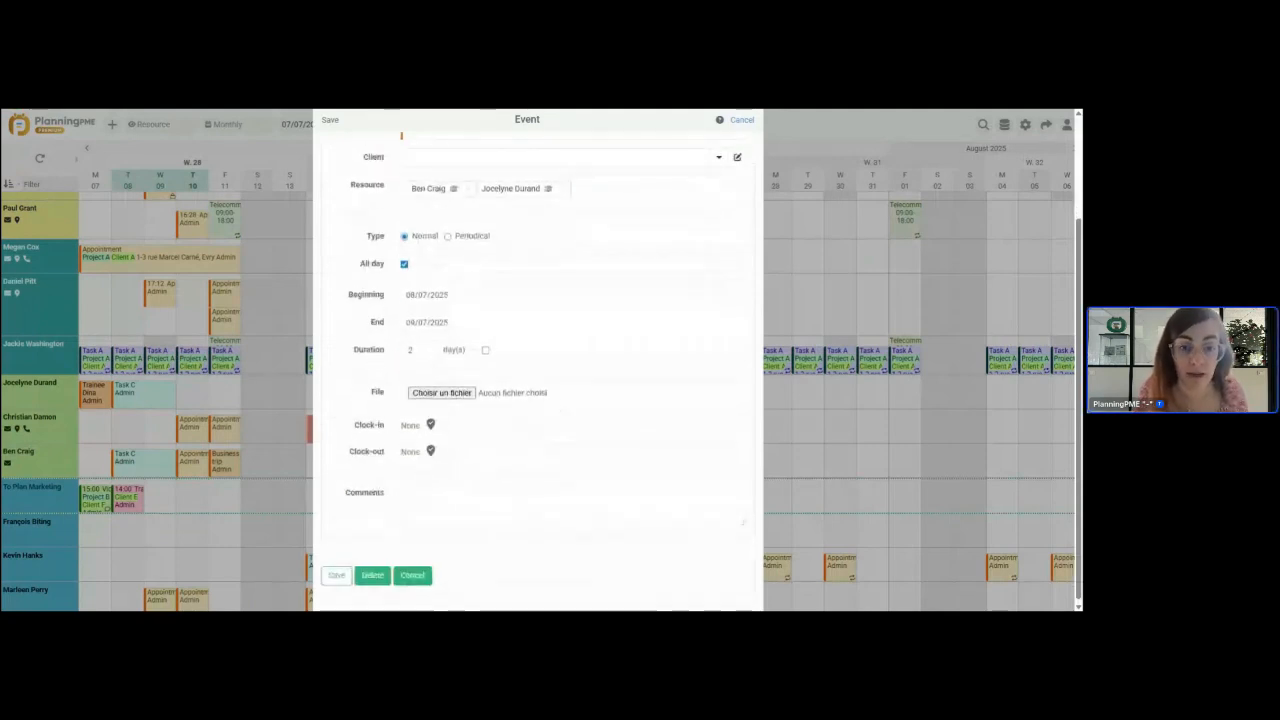
scroll(538, 372, up, 2)
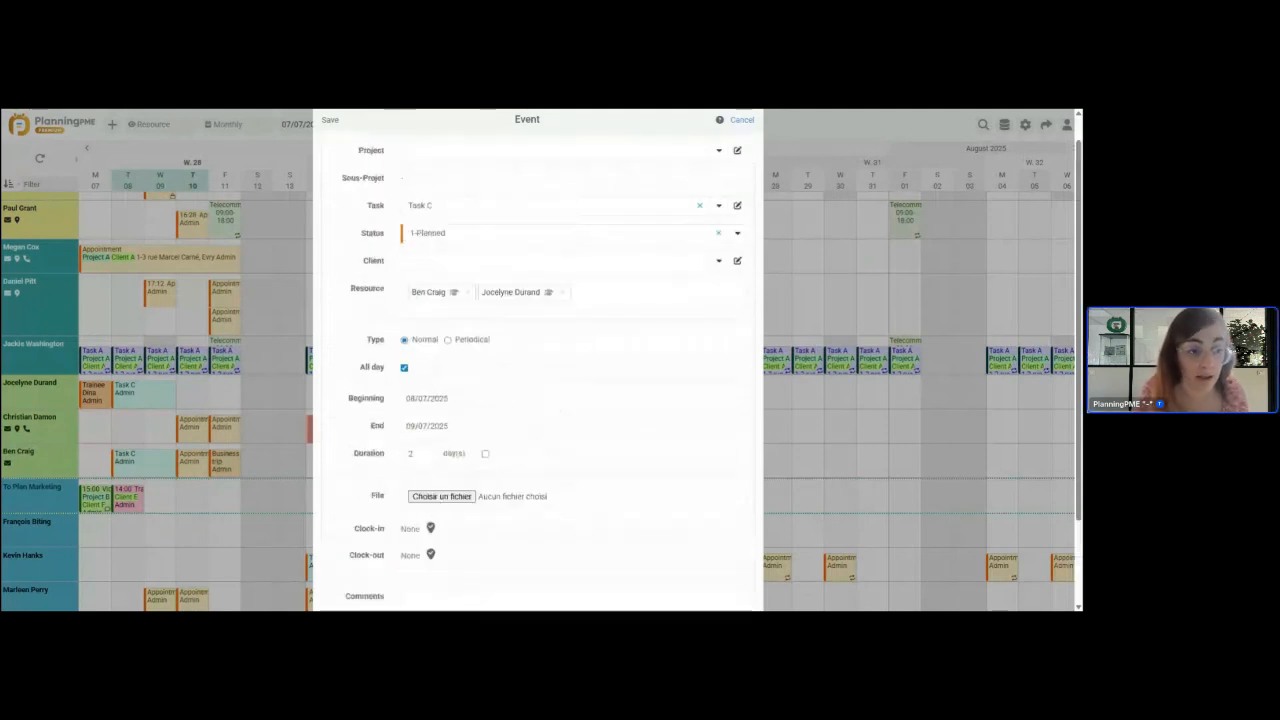
Step: Try adding the resource with the recurring Task A bookings to the Task C event, check the Schedule wizard, and cancel the edit
click(591, 304)
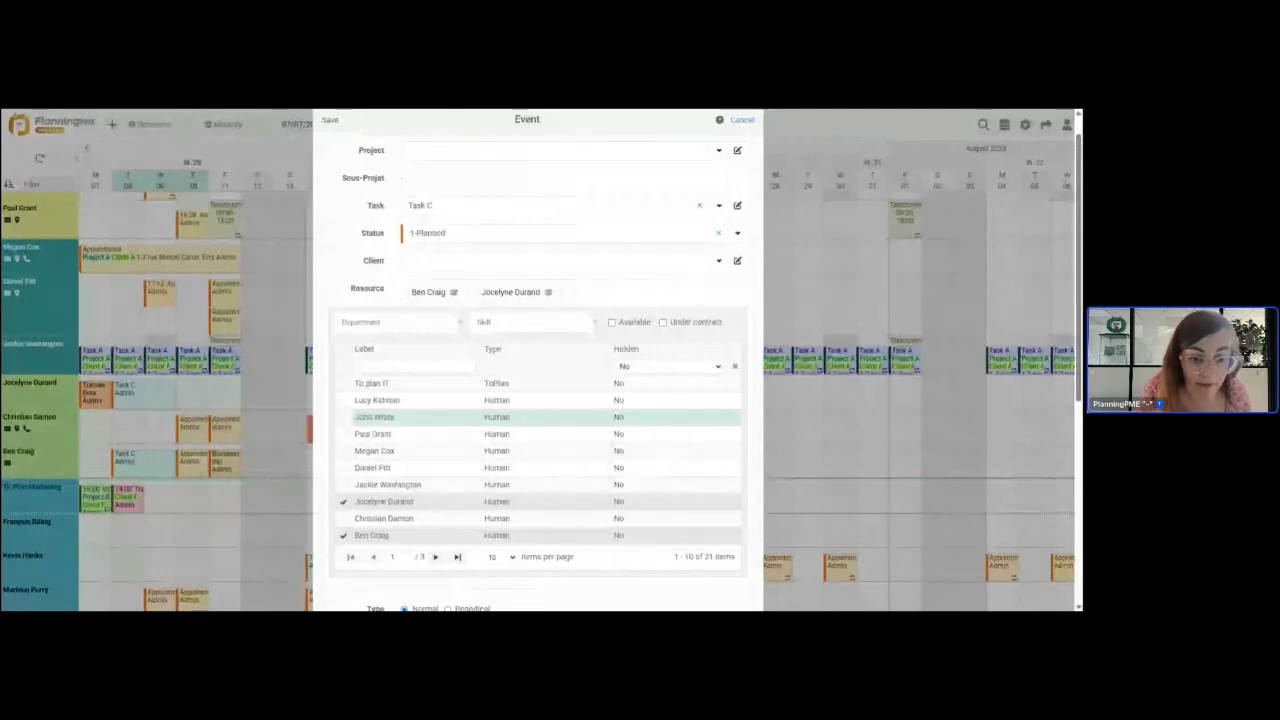
click(343, 485)
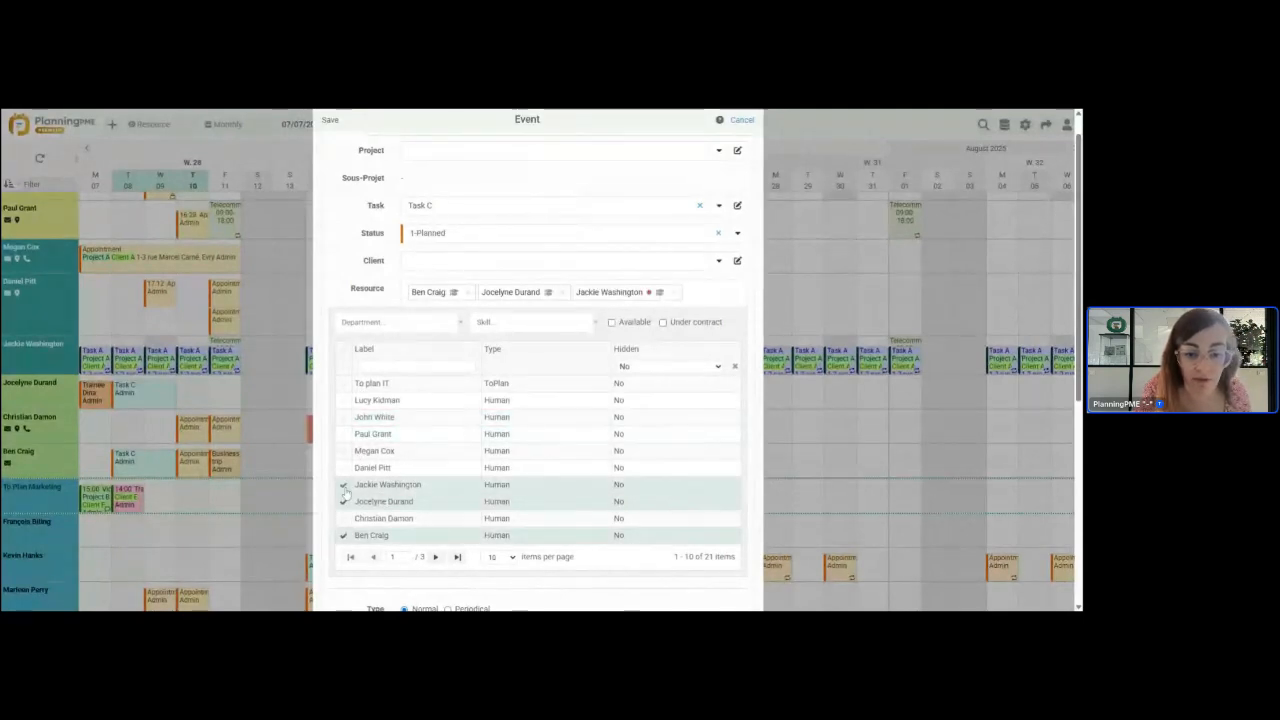
scroll(343, 488, down, 3)
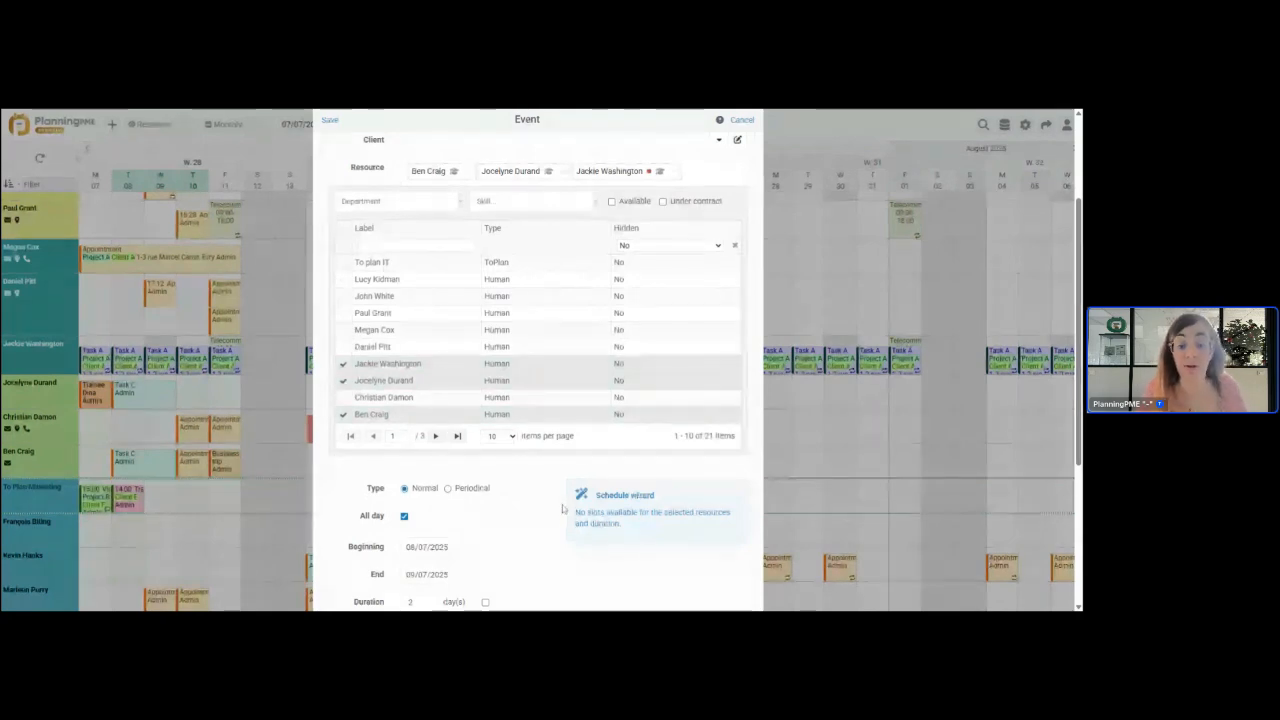
click(343, 364)
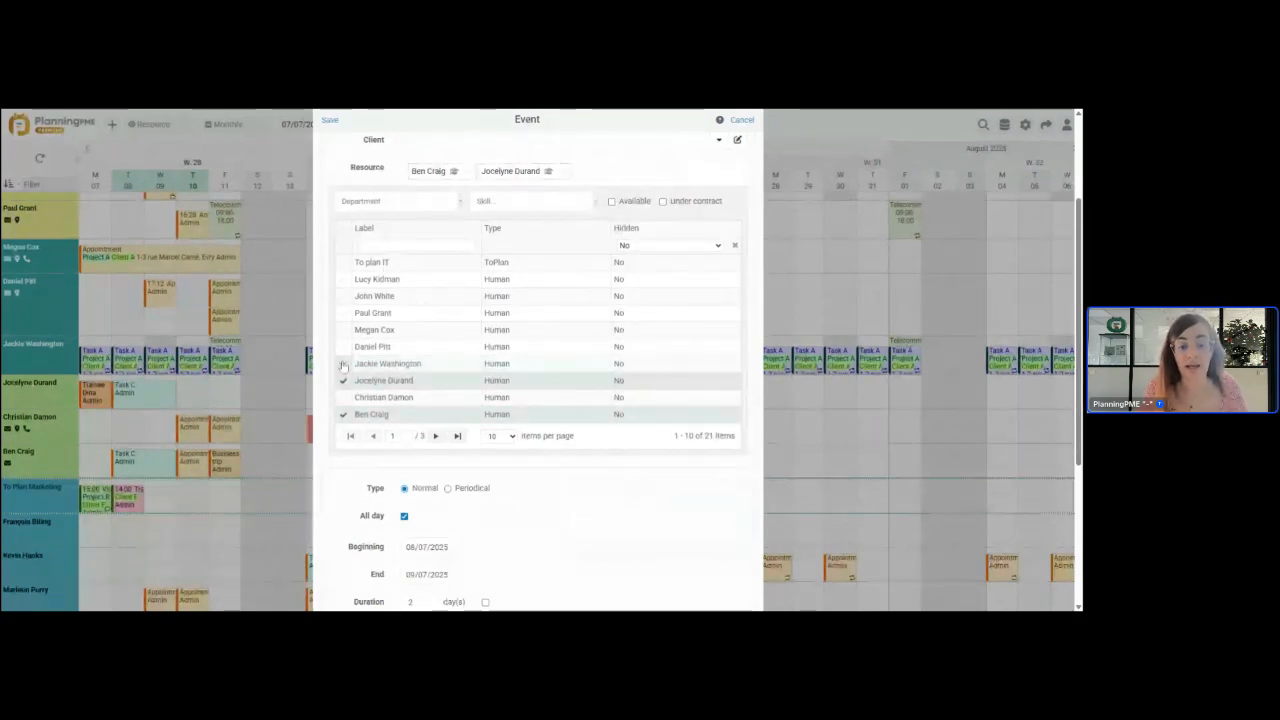
click(343, 364)
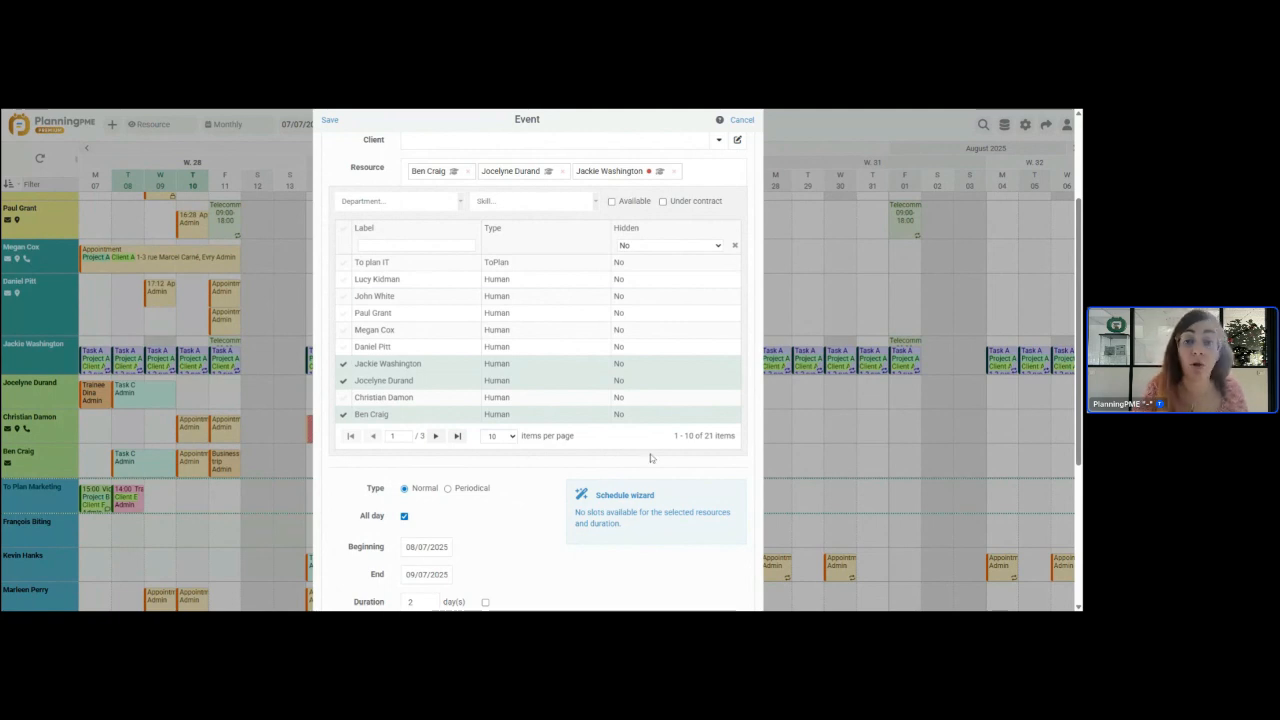
click(745, 121)
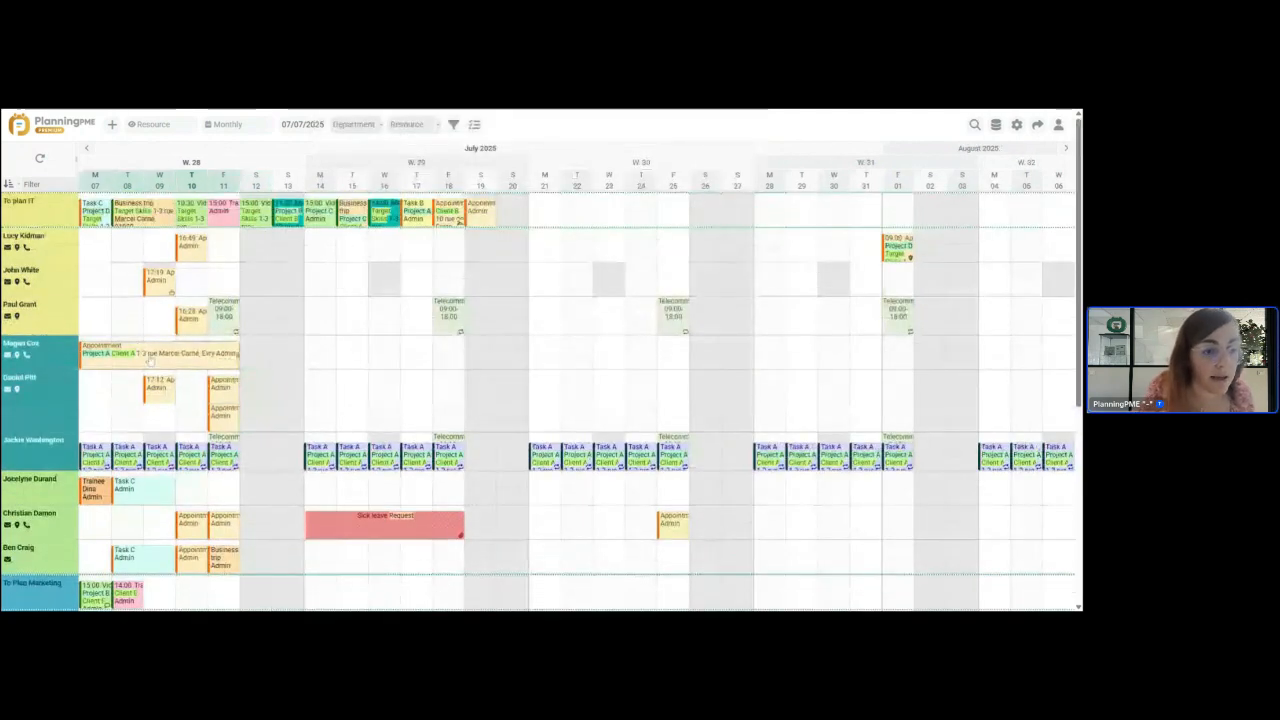
Step: Open the week-long Project A appointment for Client A in week 28 and add the first two resources listed below To plan IT
double_click(150, 360)
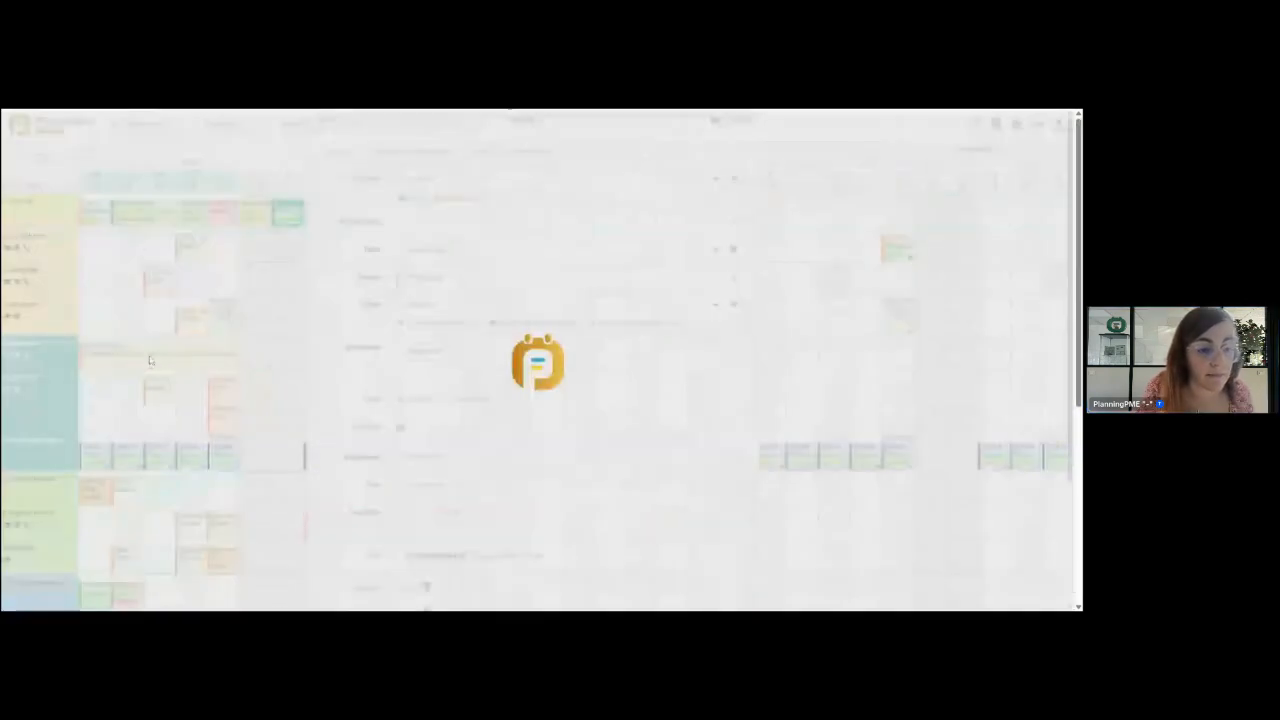
scroll(569, 414, down, 2)
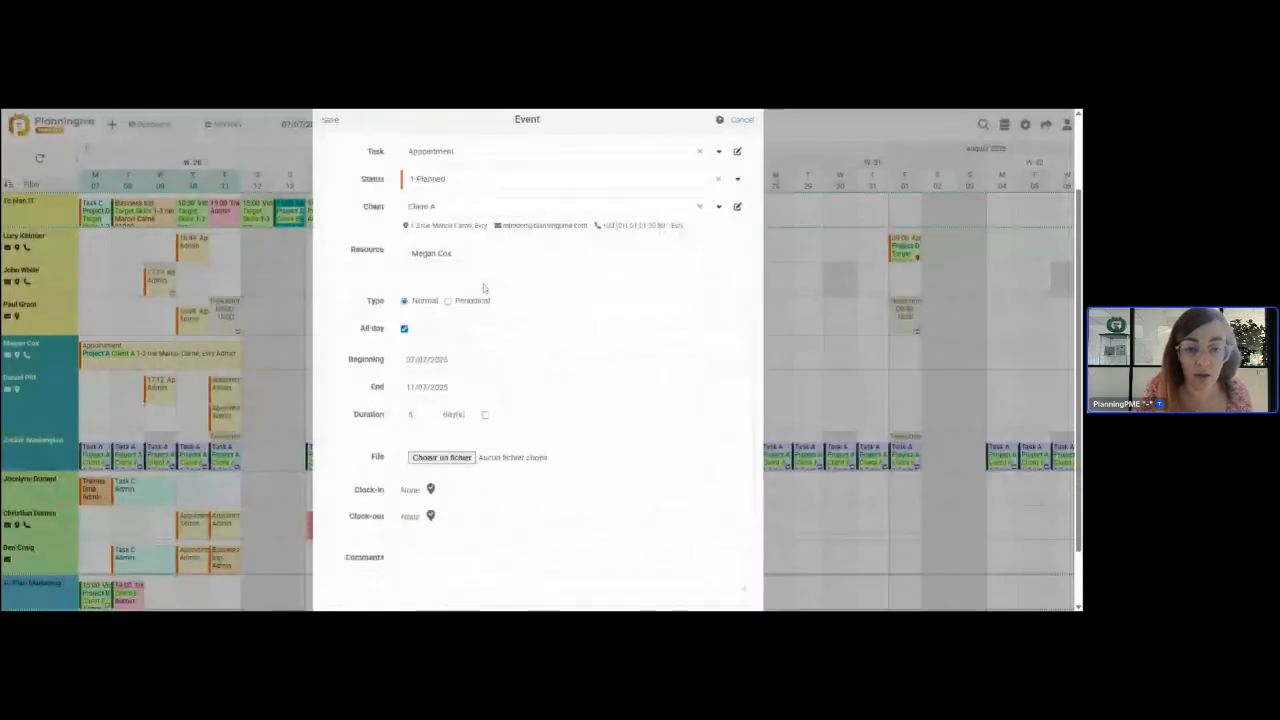
click(485, 259)
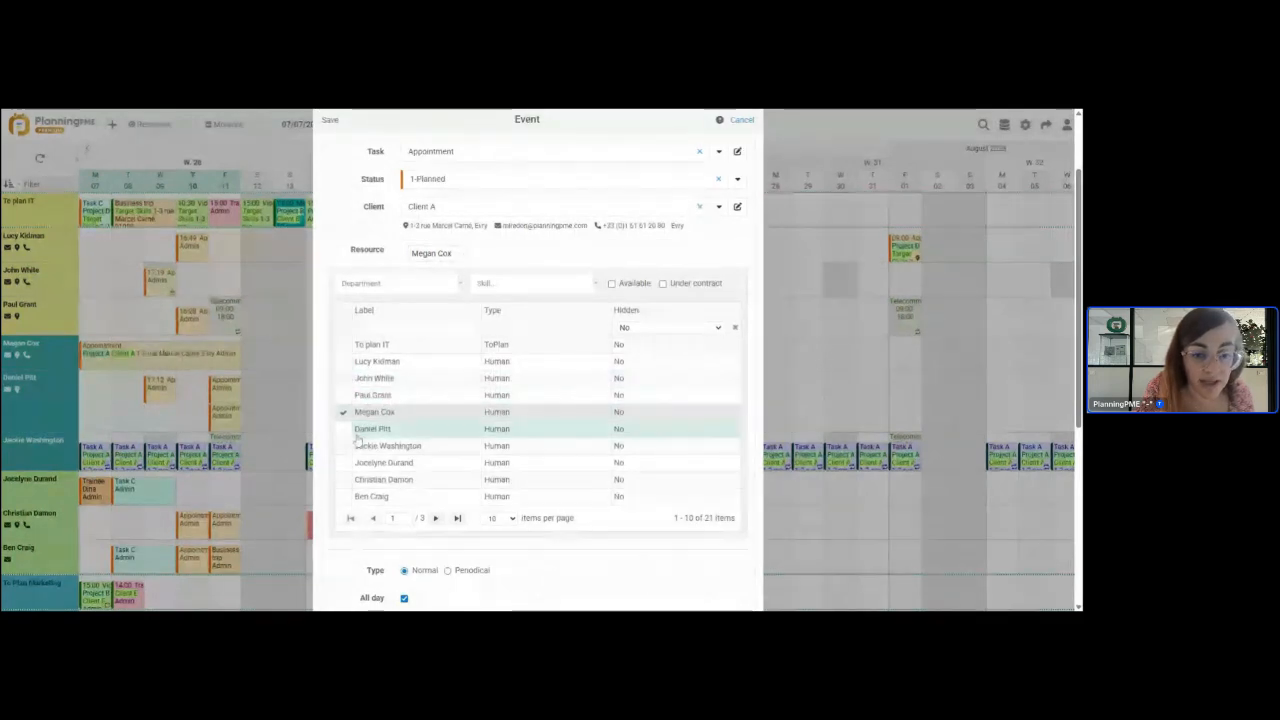
click(345, 364)
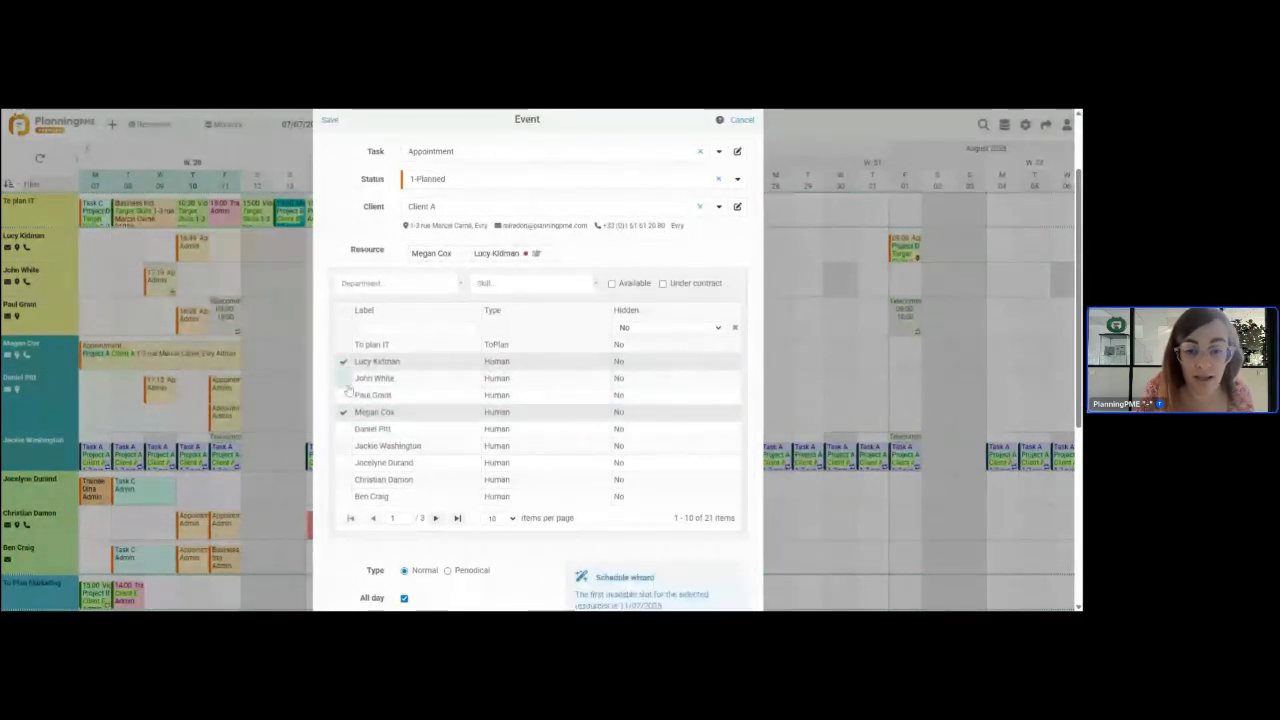
click(350, 380)
scroll(481, 394, down, 3)
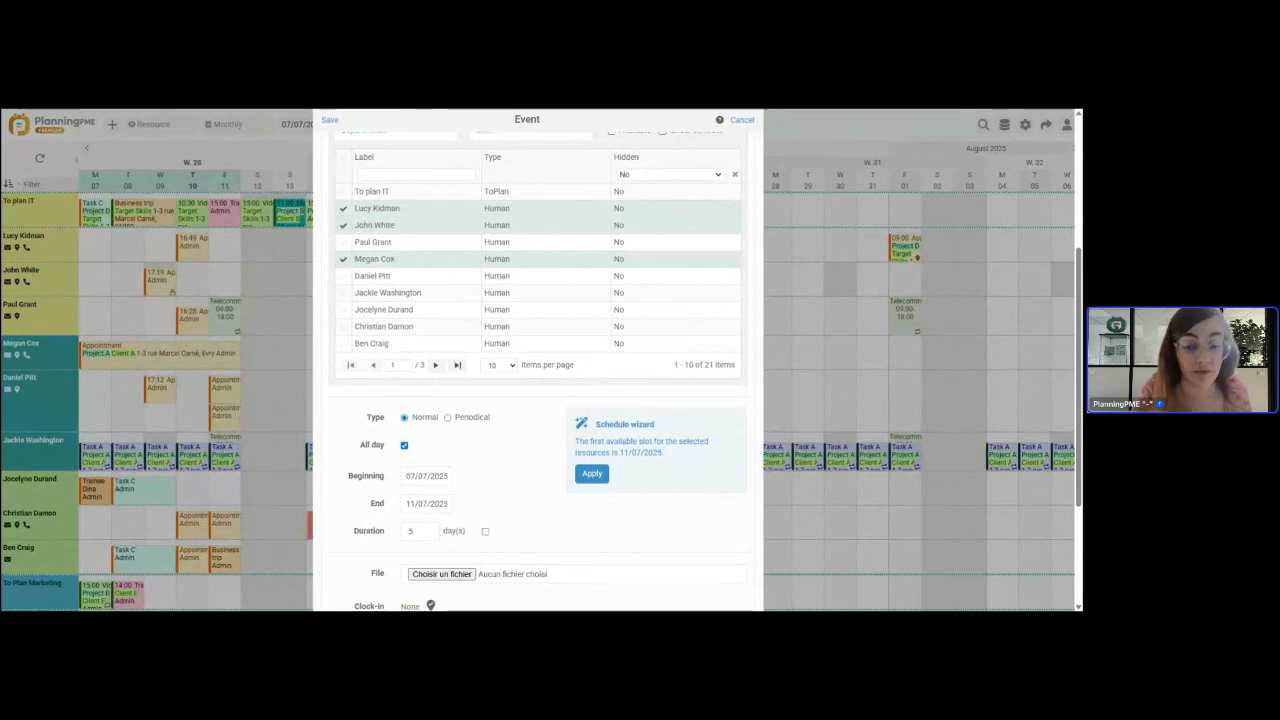
Step: Apply the Schedule wizard's first available slot, 11/07/2025, to the Project A appointment, save it, and reopen it to check its resources and dates
click(592, 473)
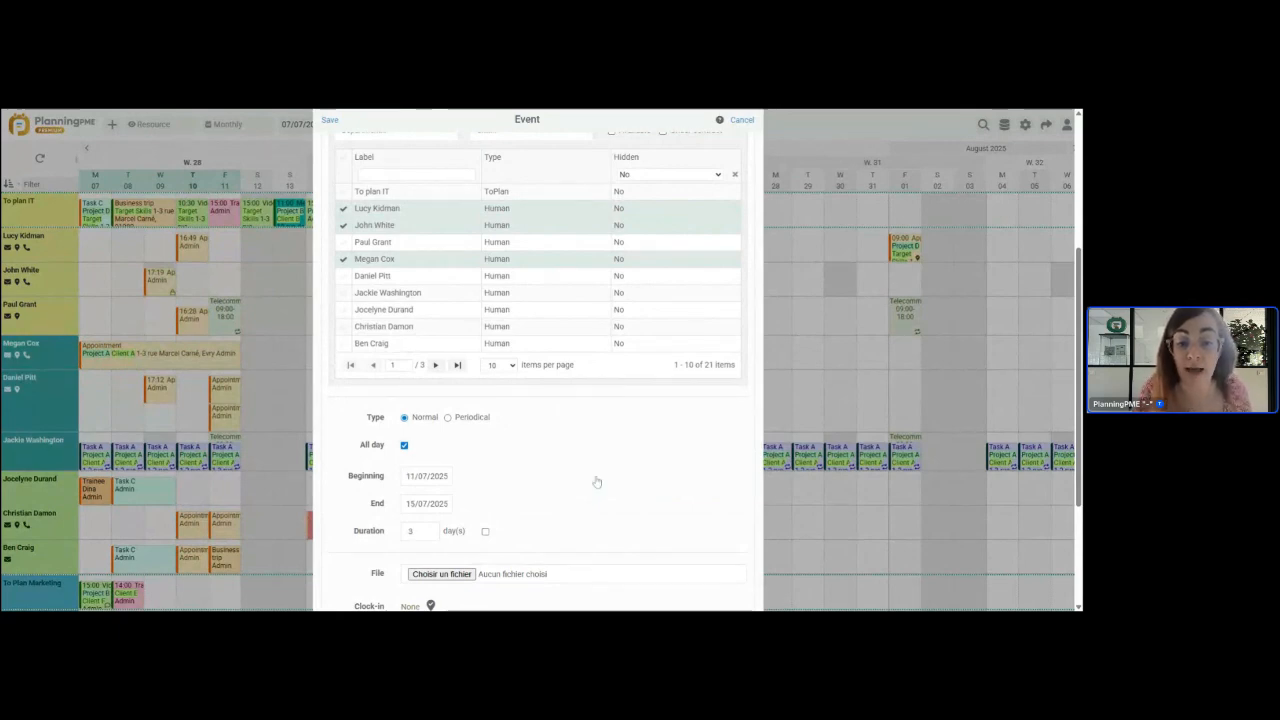
scroll(595, 481, down, 1)
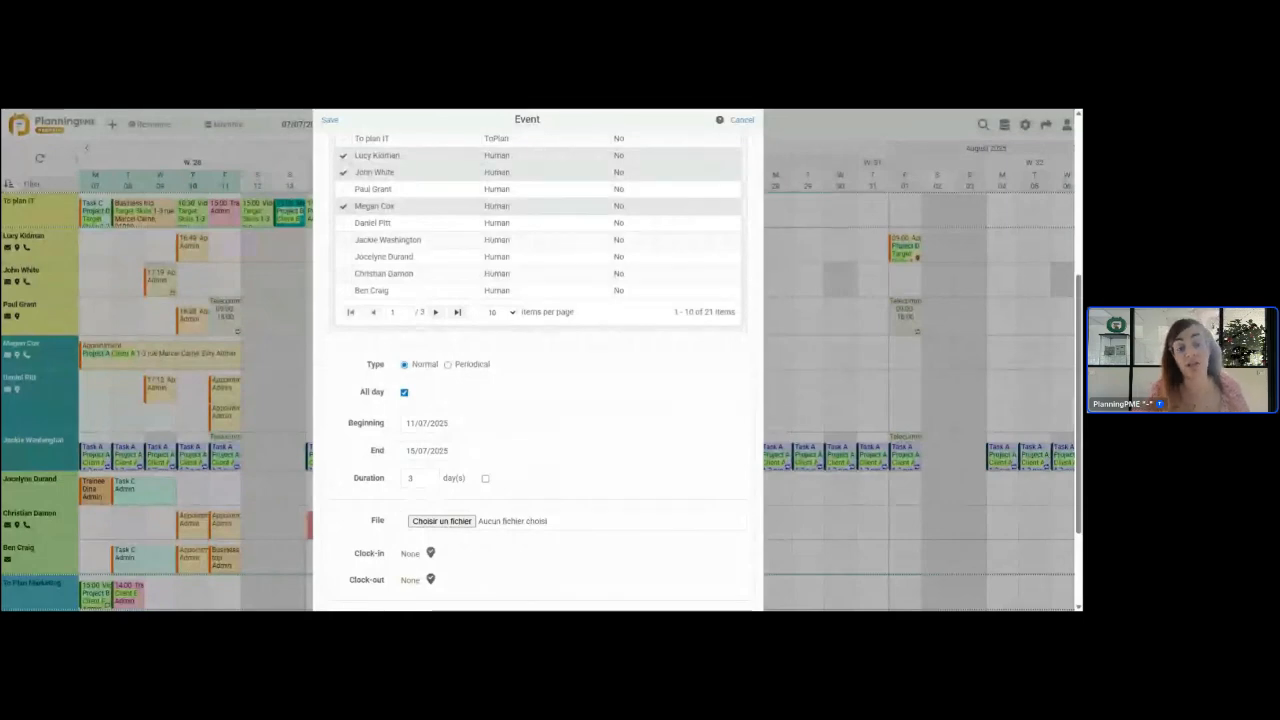
scroll(378, 470, down, 2)
click(336, 573)
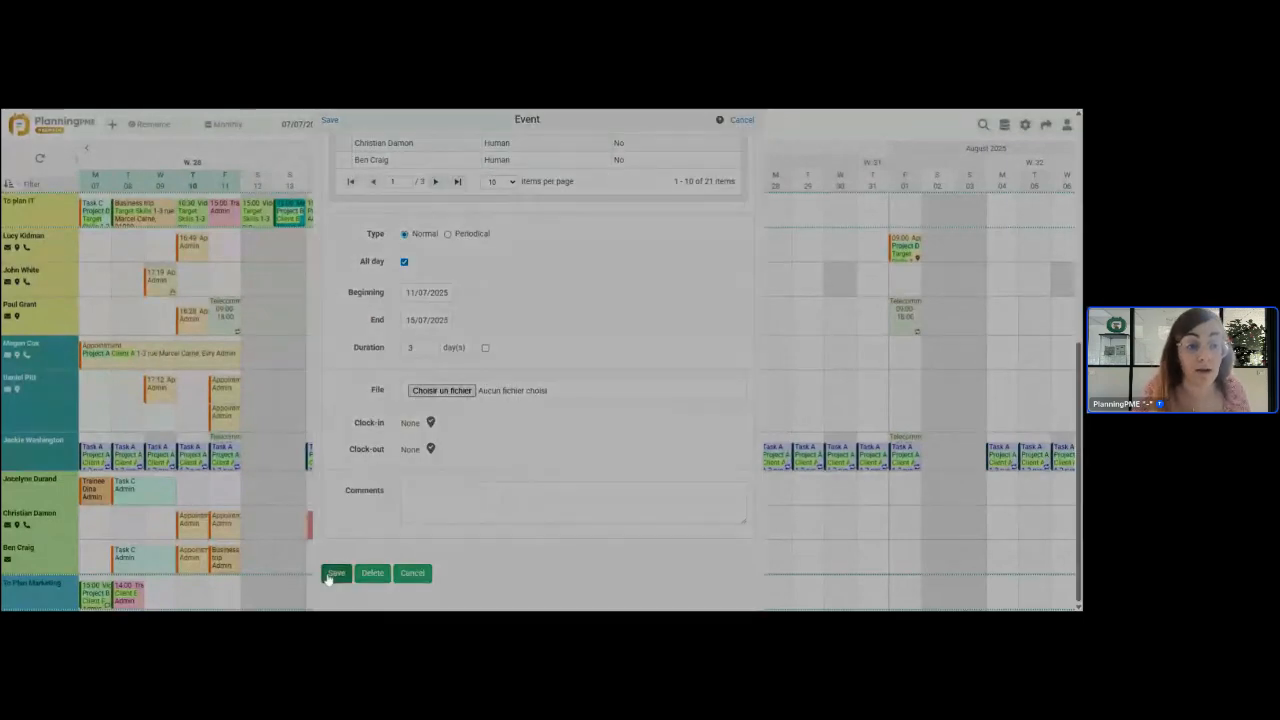
click(589, 260)
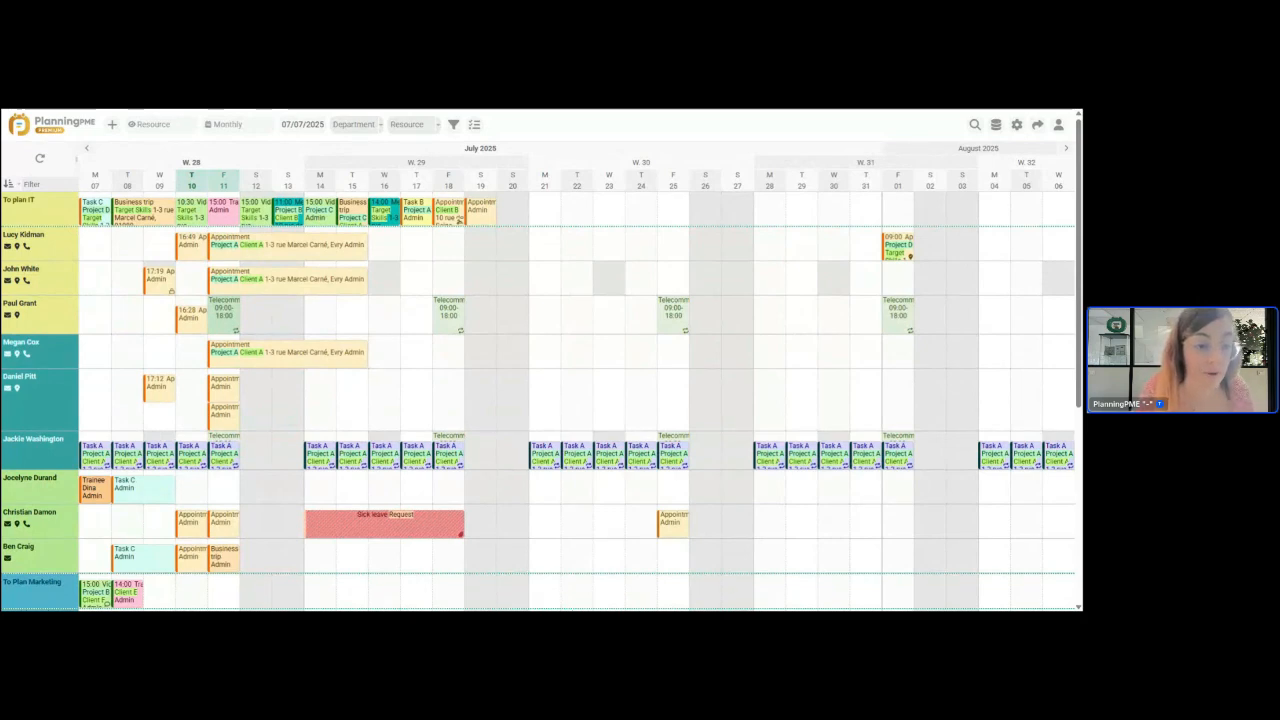
double_click(278, 353)
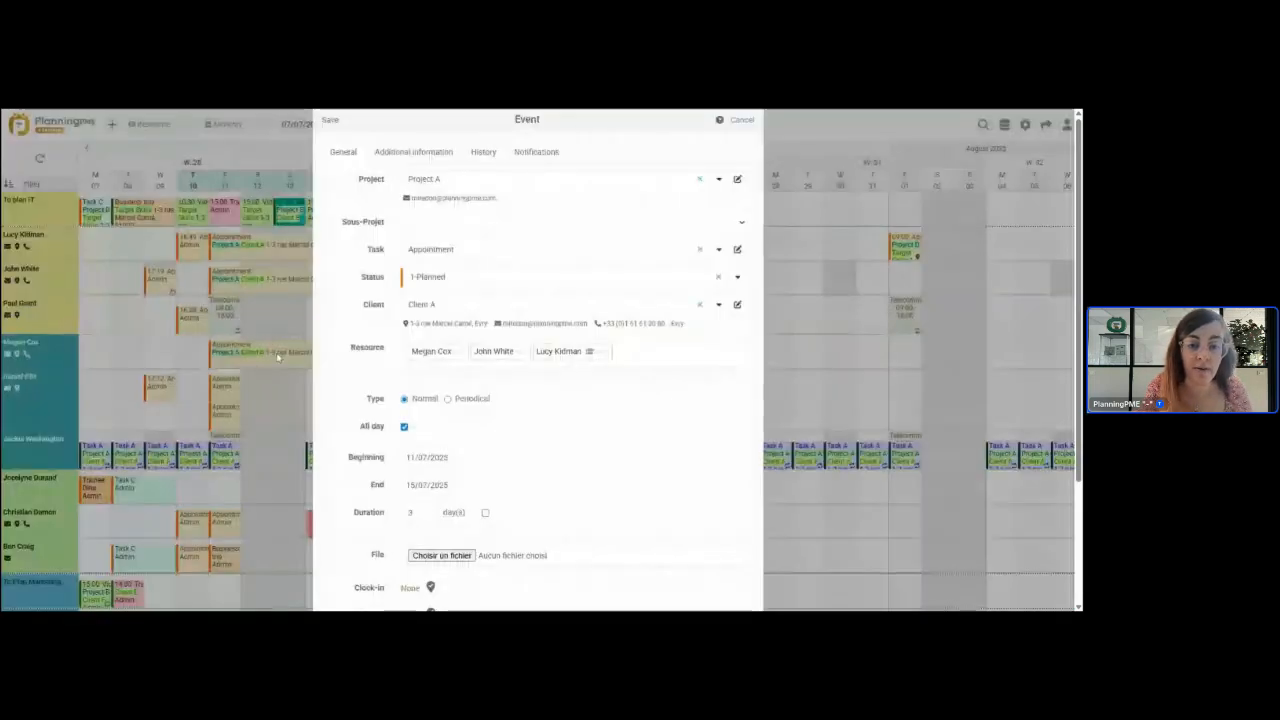
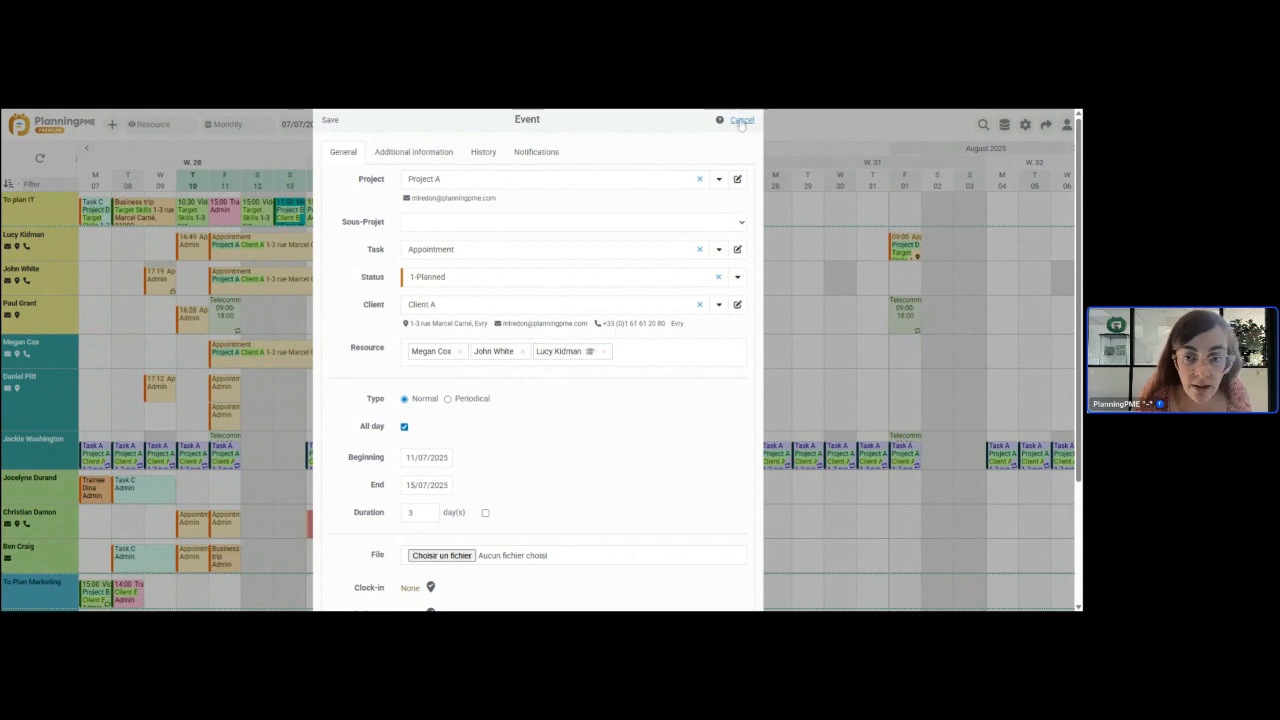
Step: Try adding the first two resources below To plan IT to the two-day Task C event, check the Schedule wizard's slot, and cancel the edit
click(741, 120)
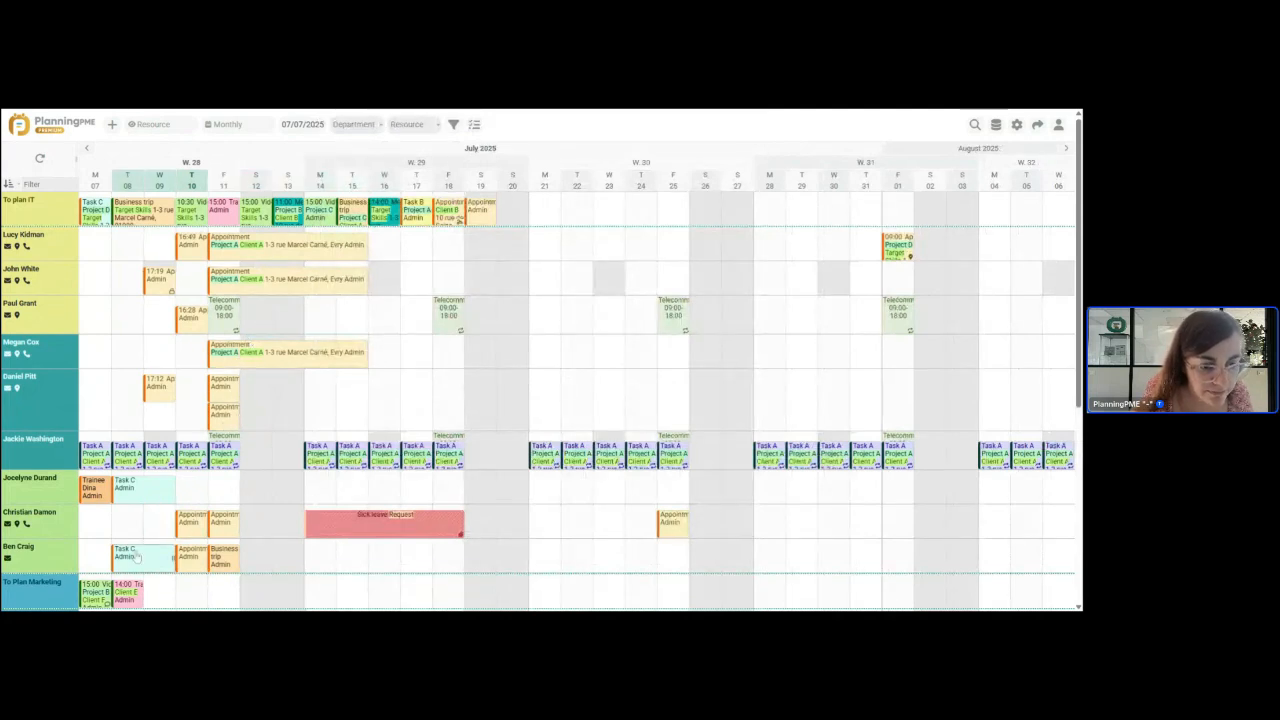
click(137, 558)
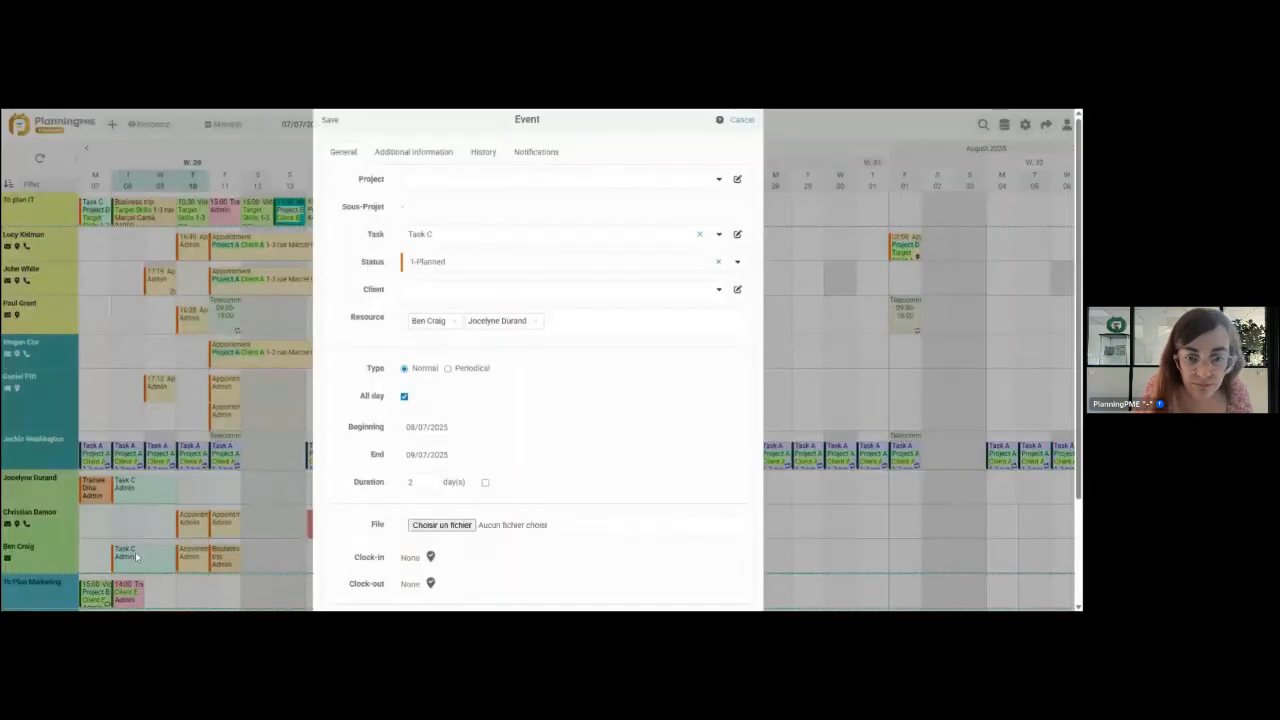
click(596, 325)
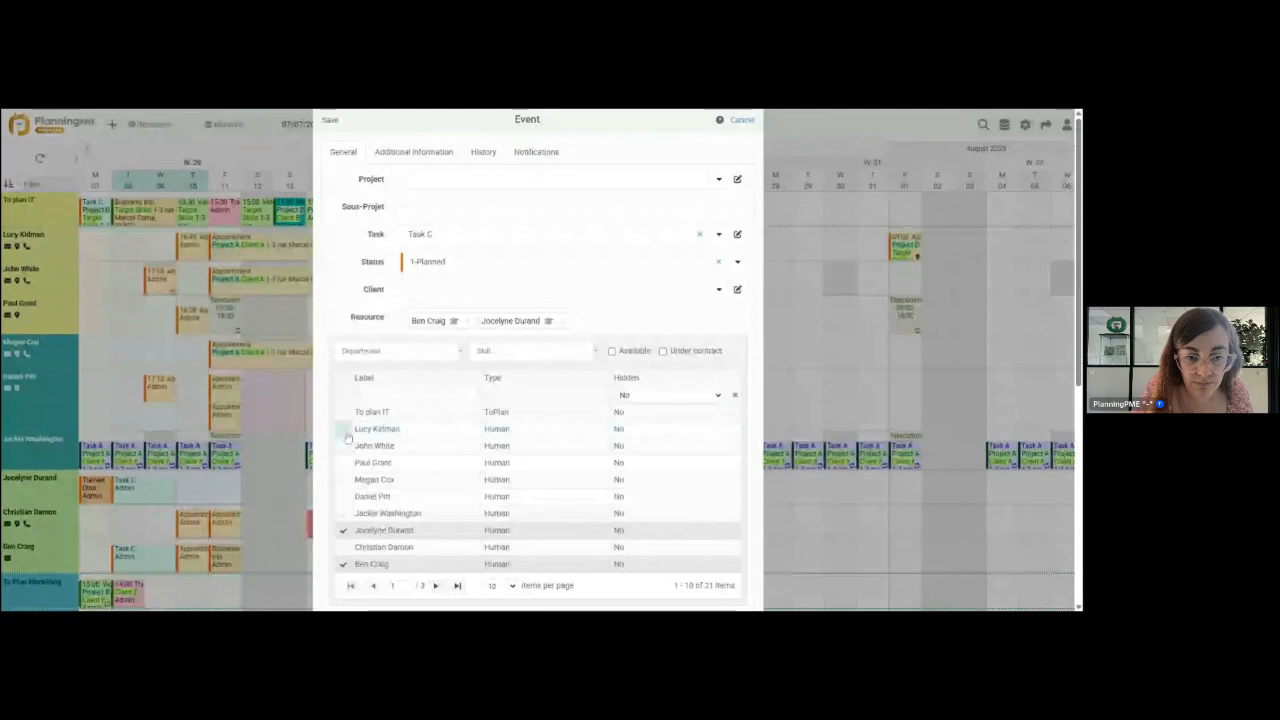
click(343, 429)
click(343, 446)
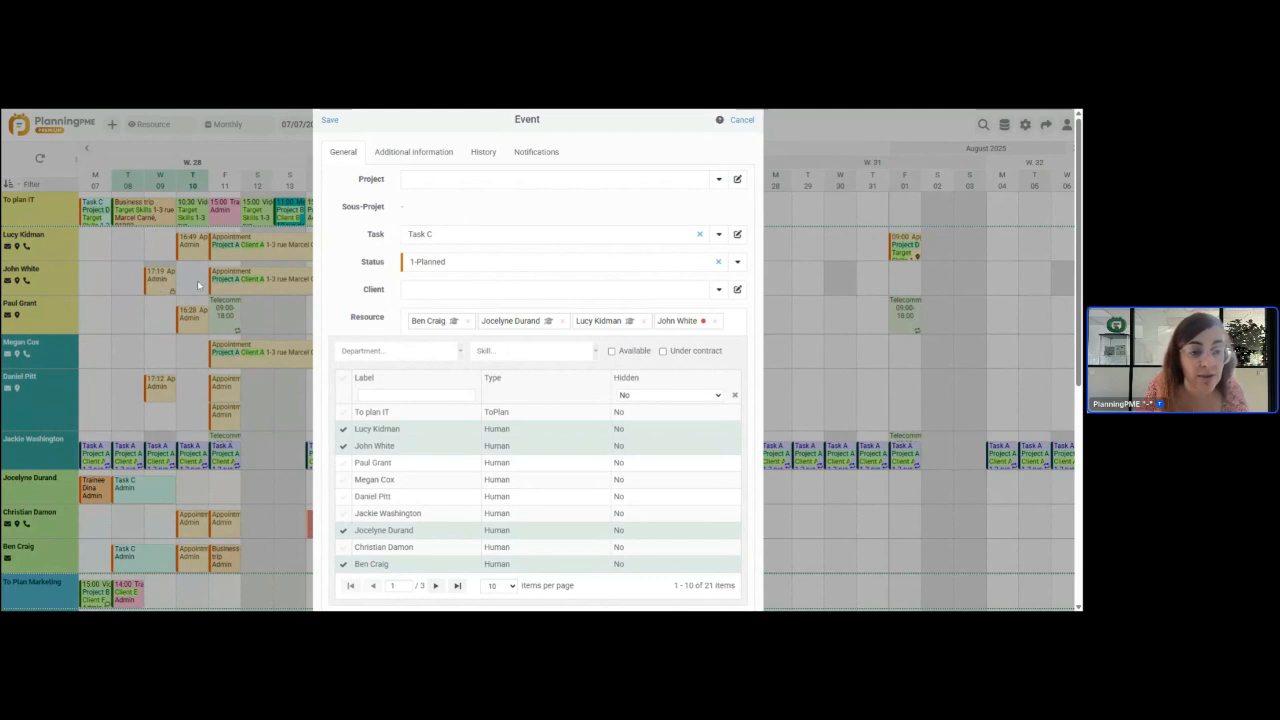
scroll(430, 456, down, 1)
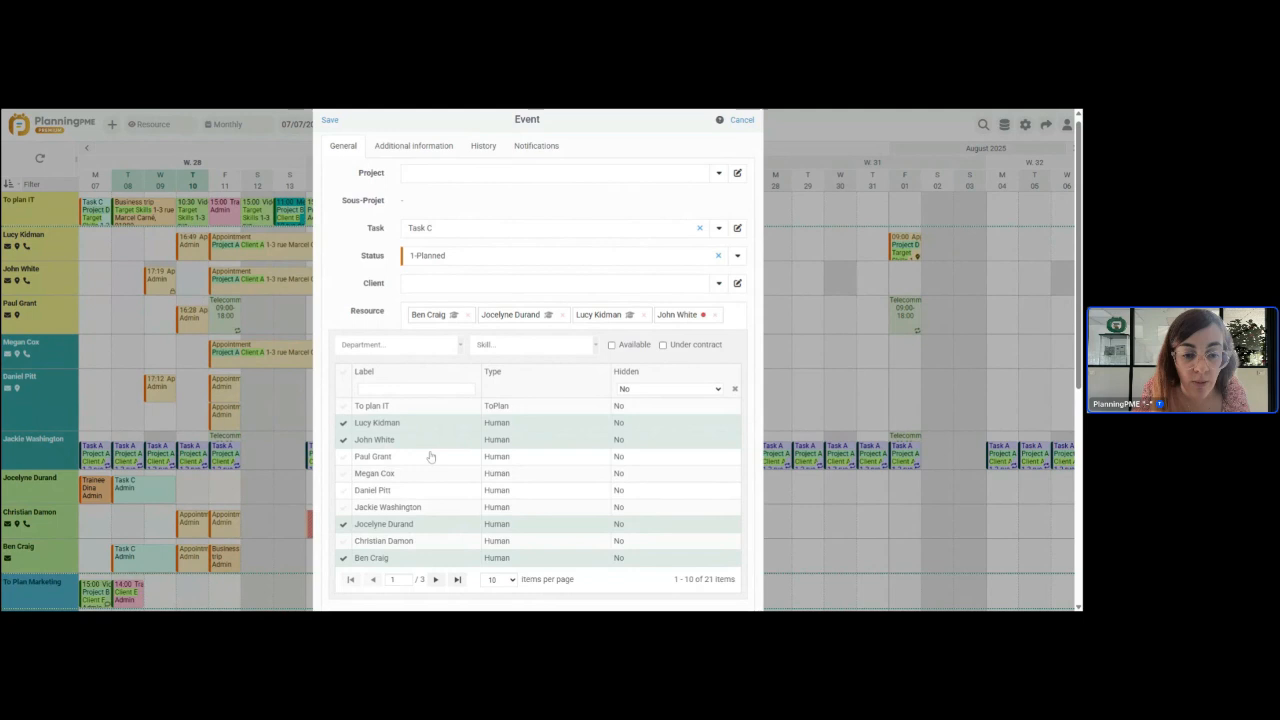
scroll(430, 456, down, 3)
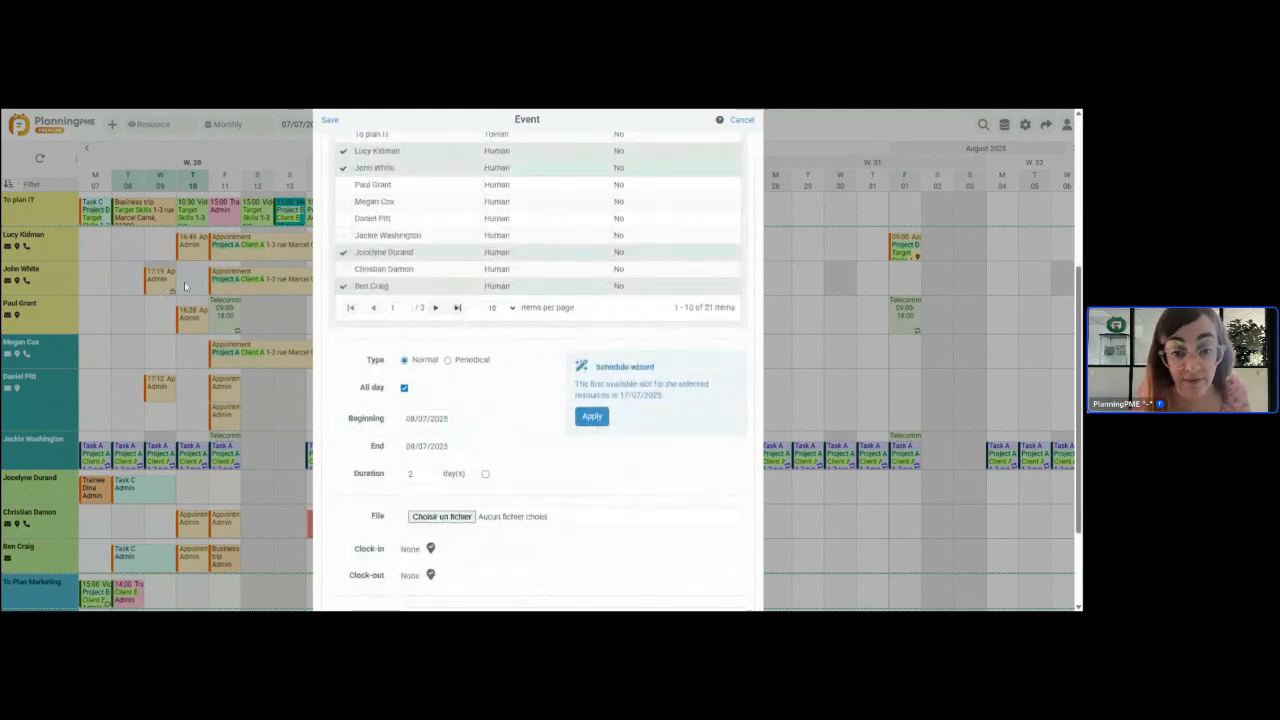
scroll(463, 371, up, 5)
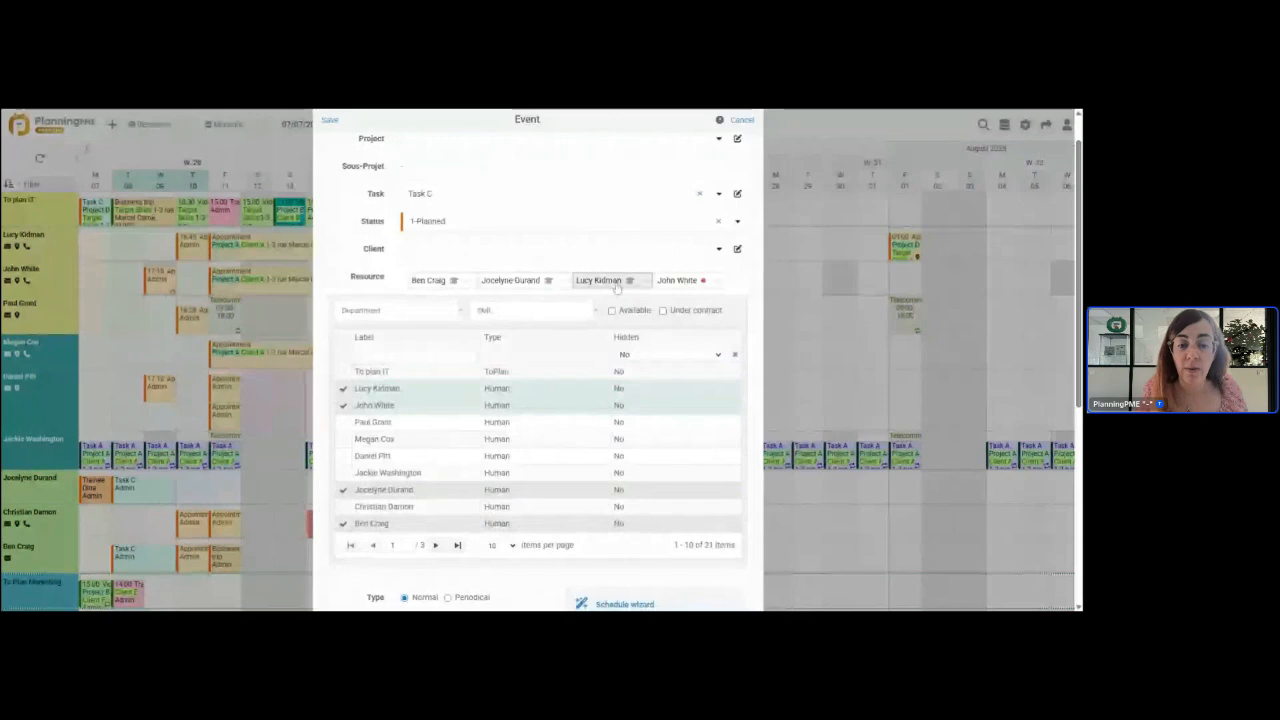
click(741, 120)
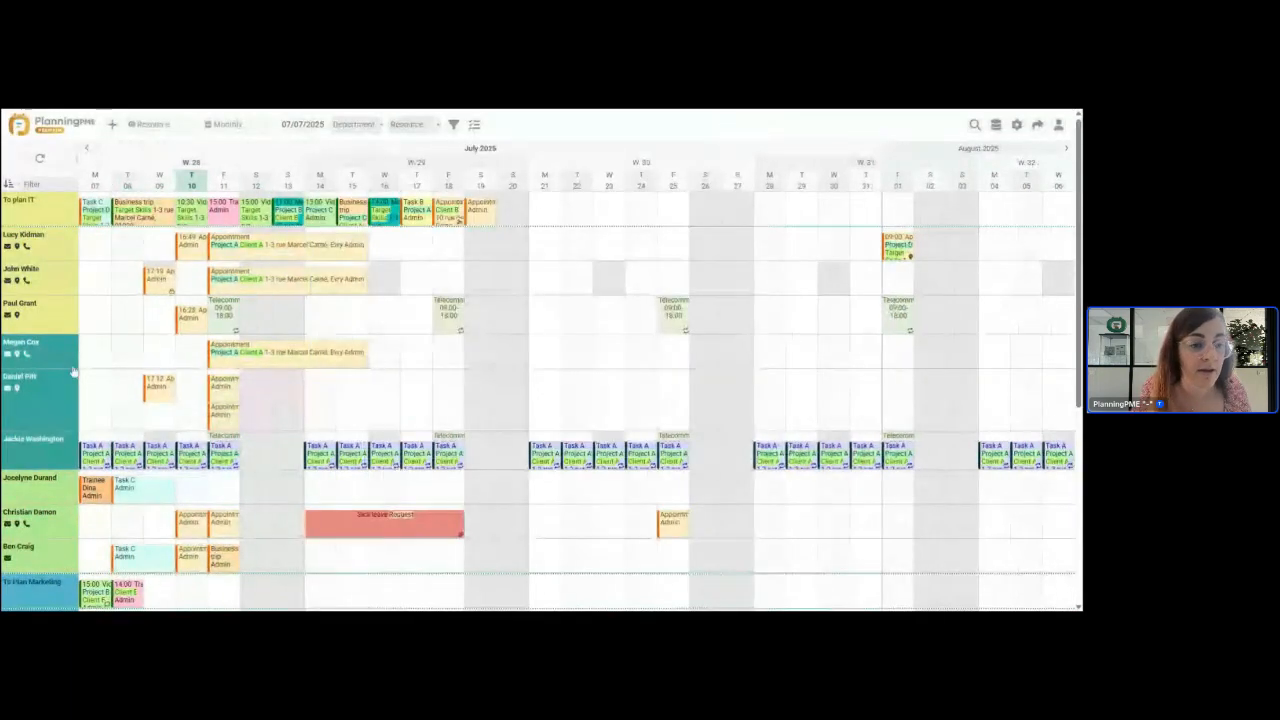
Step: Add the Languages > English skill to the first resource below To plan IT, save it, and recheck the resources on the Project A appointment
double_click(243, 352)
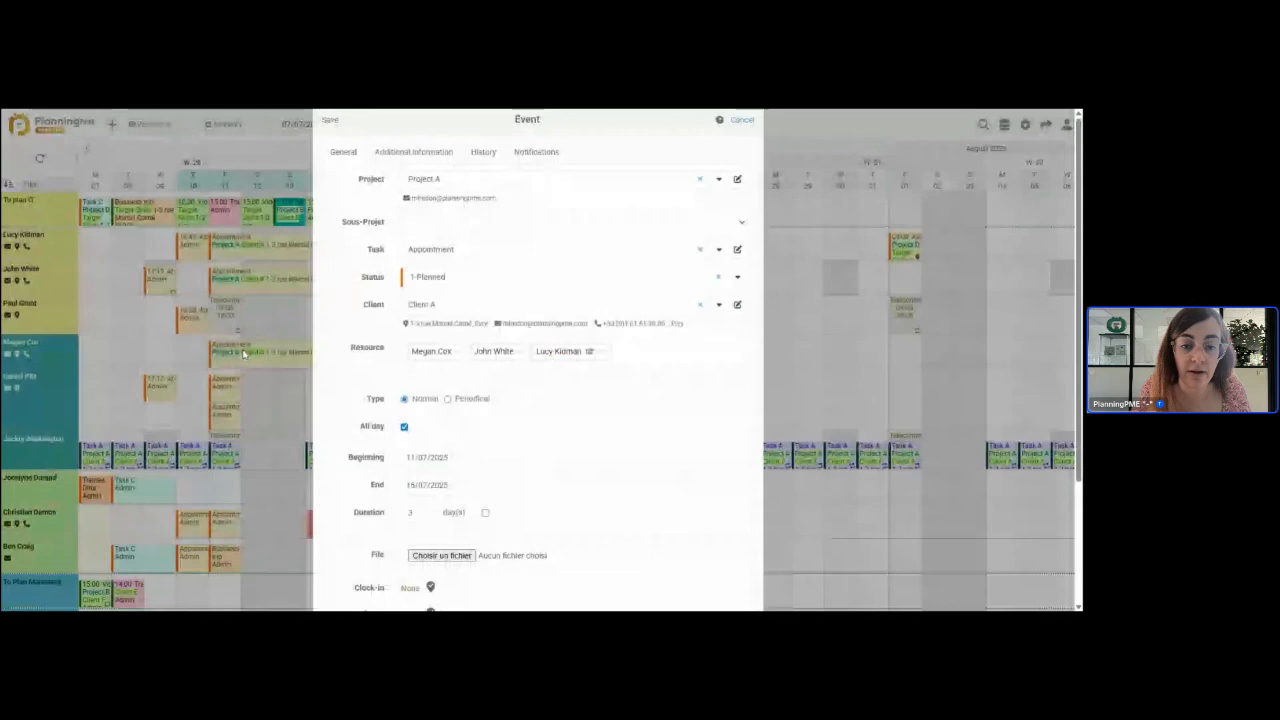
click(741, 120)
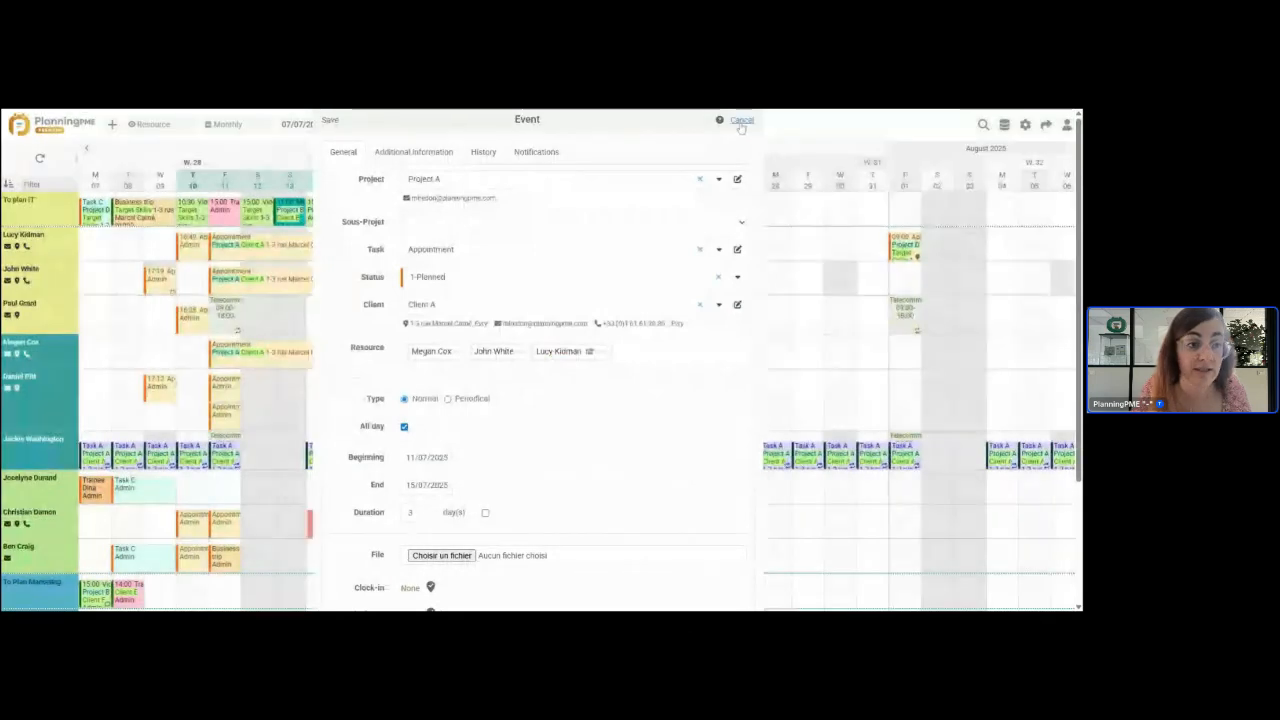
double_click(42, 237)
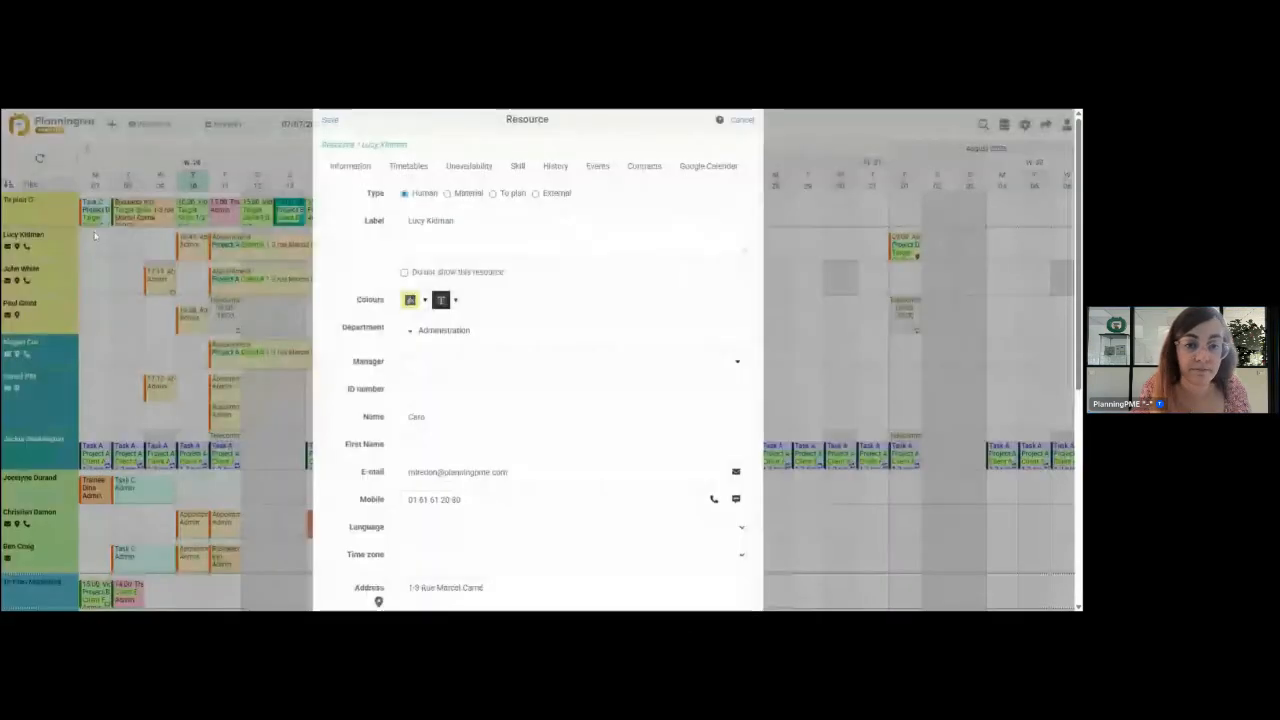
click(520, 167)
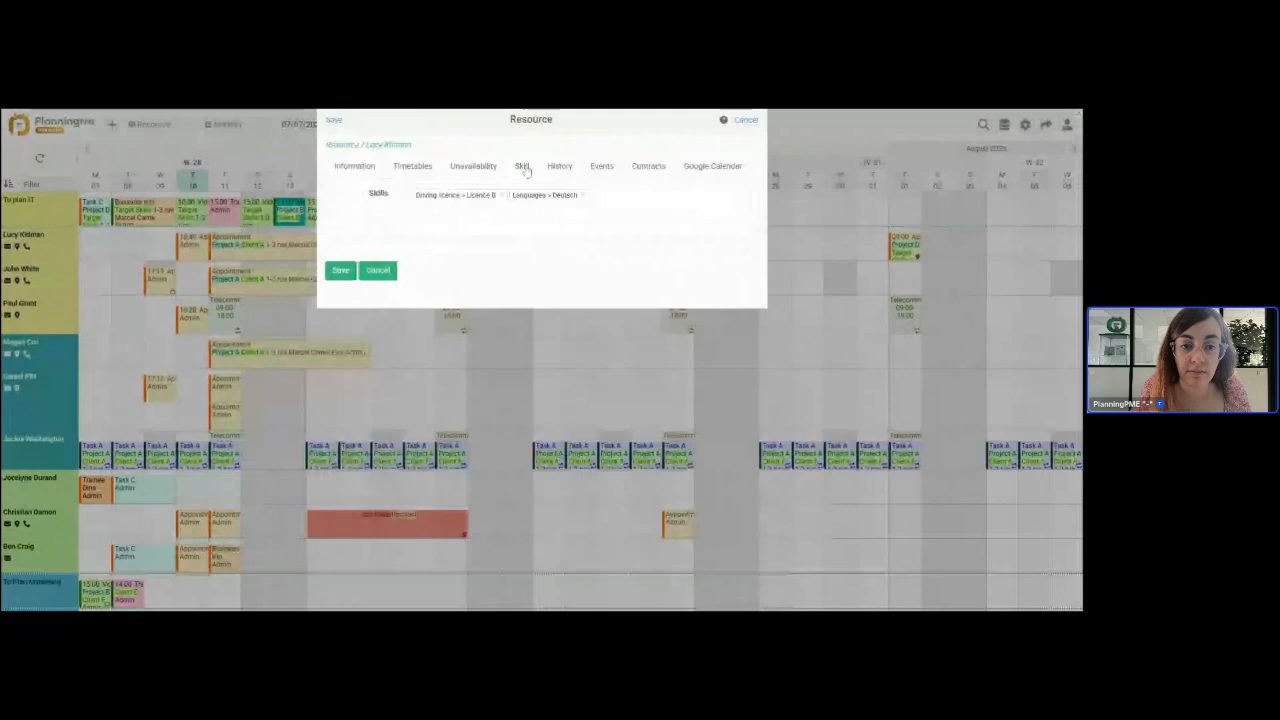
click(490, 208)
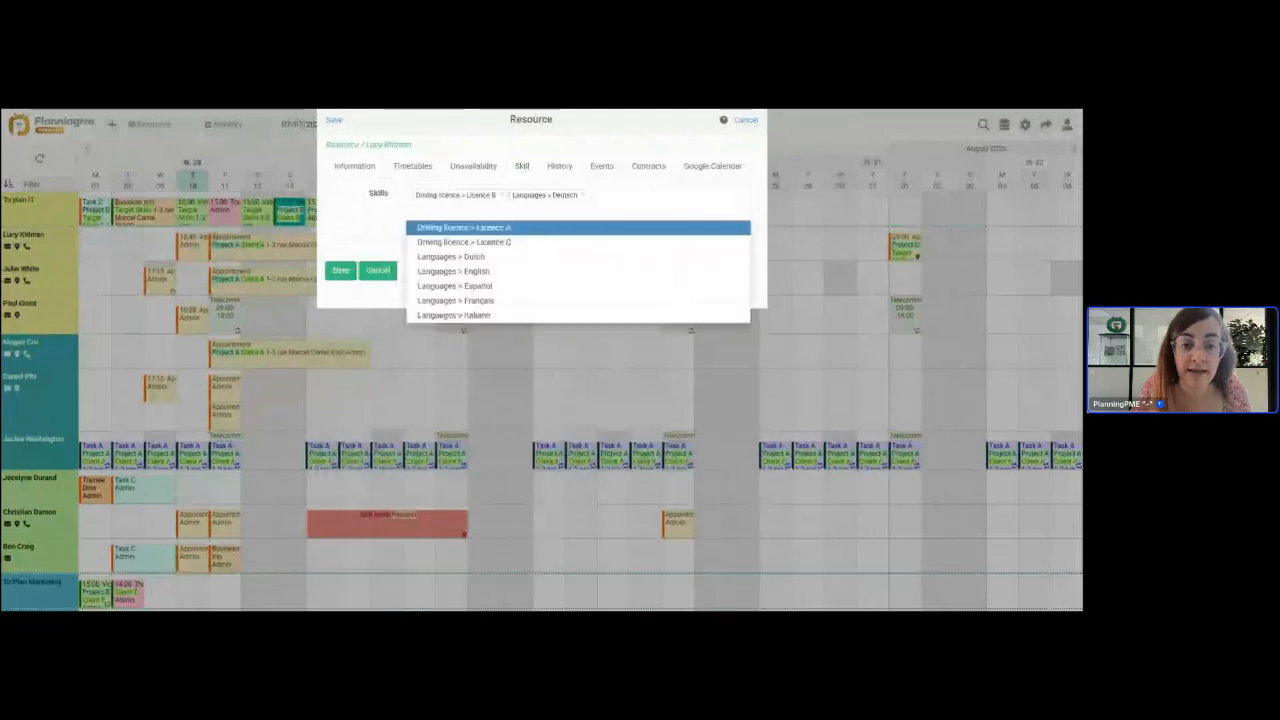
click(453, 271)
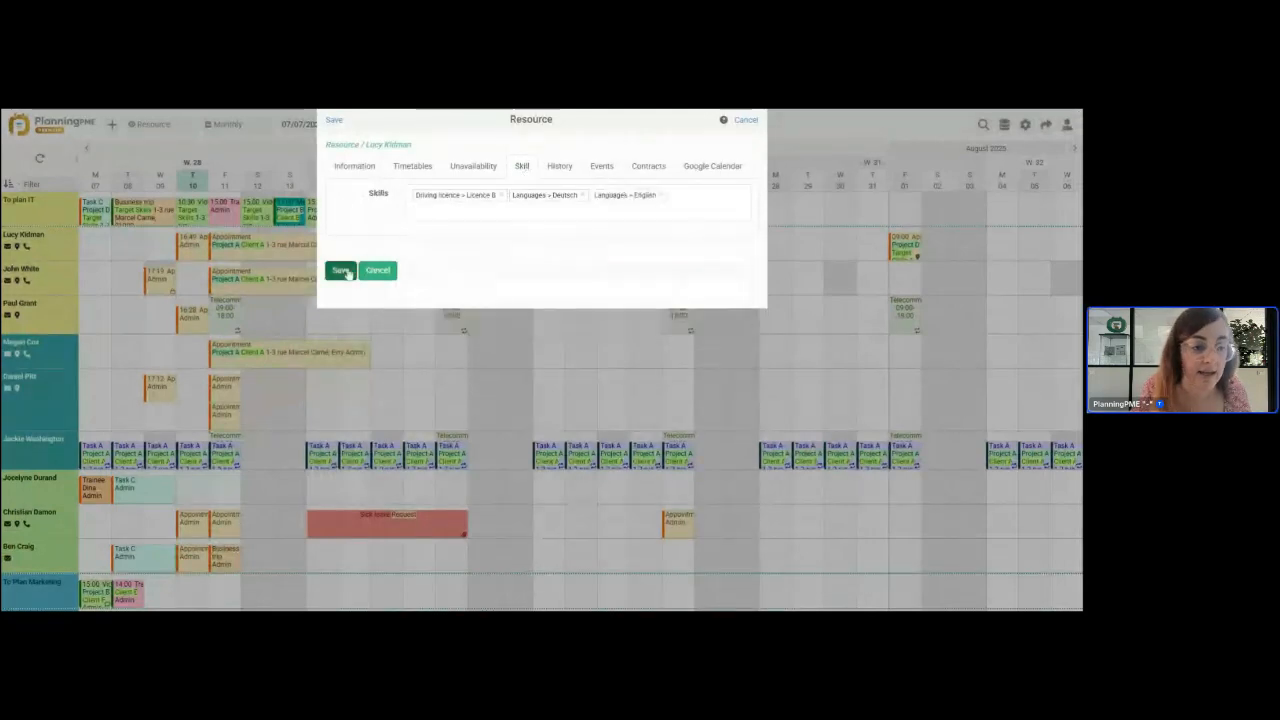
click(339, 270)
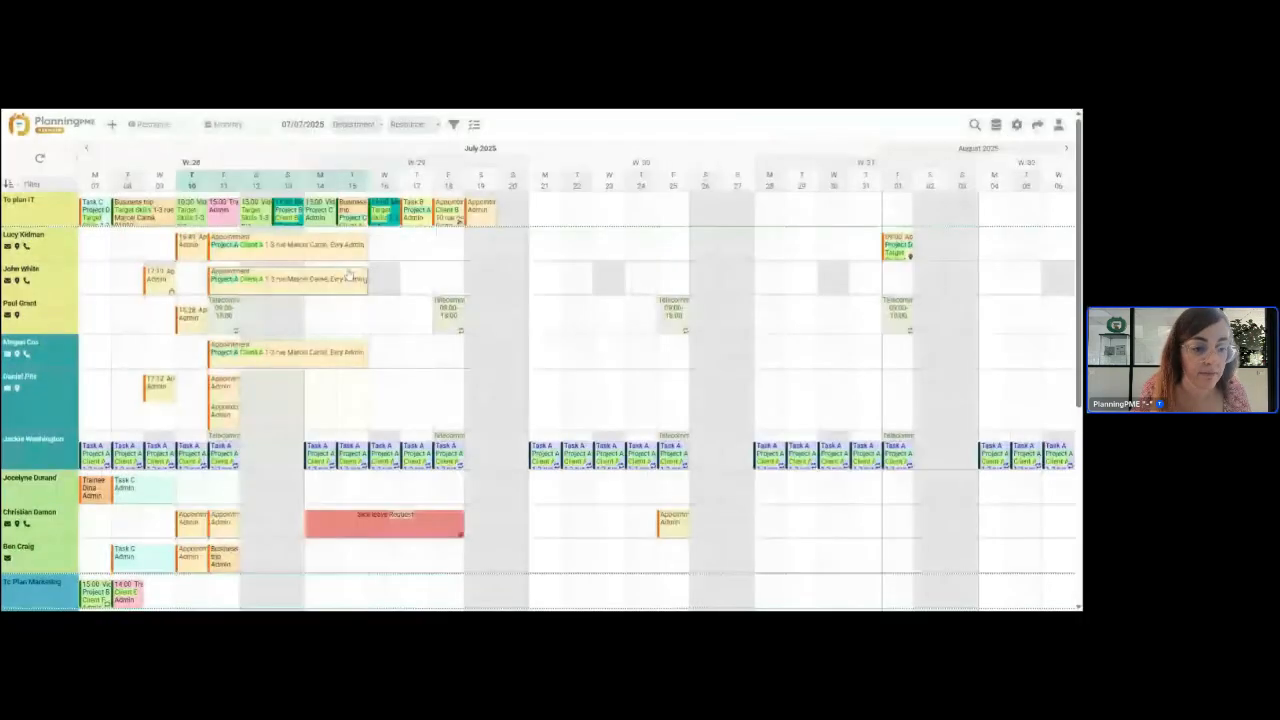
double_click(286, 353)
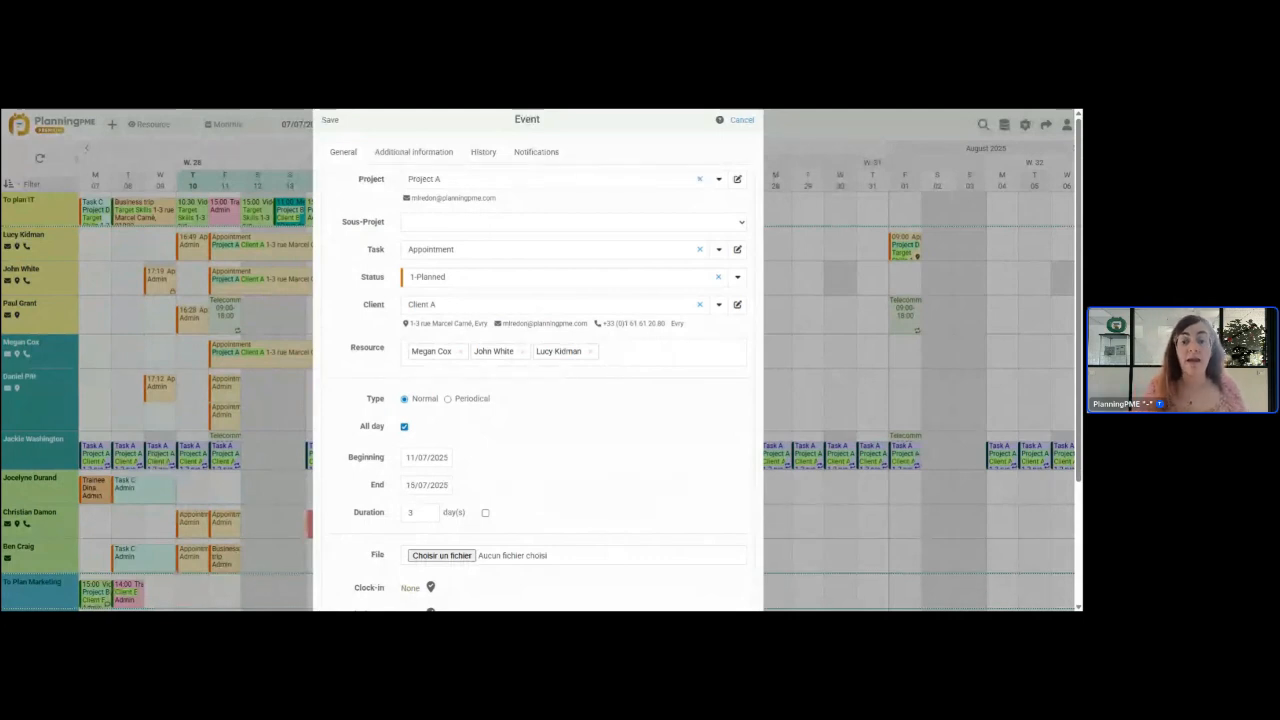
click(746, 121)
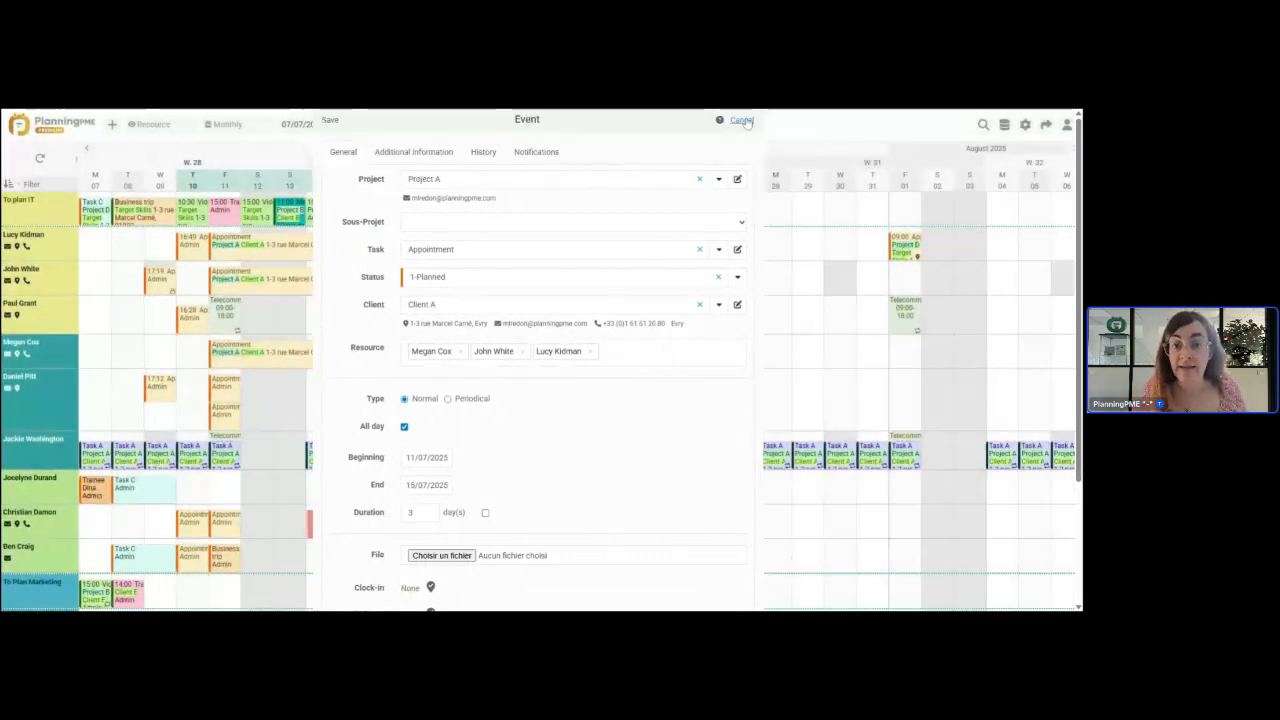